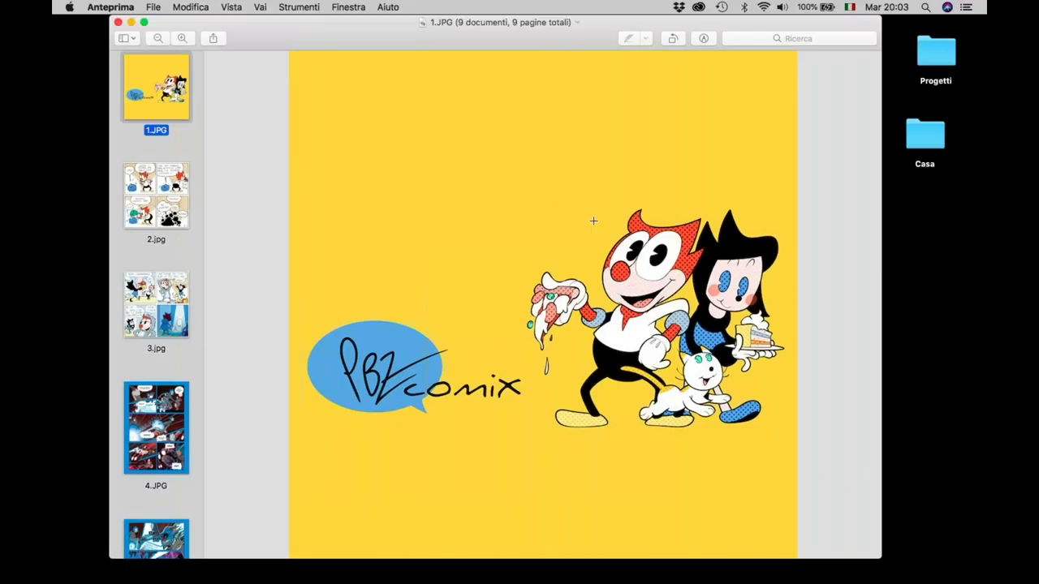
Nudge the Preview window left and page forward through the comic images to 9.PNG.
drag(601, 22, 546, 15)
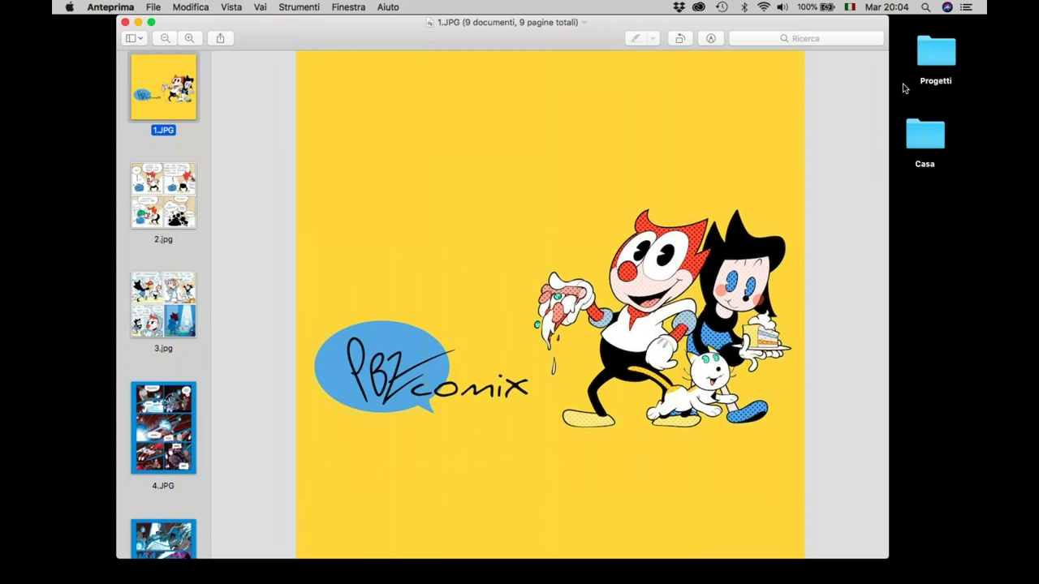
key(Down)
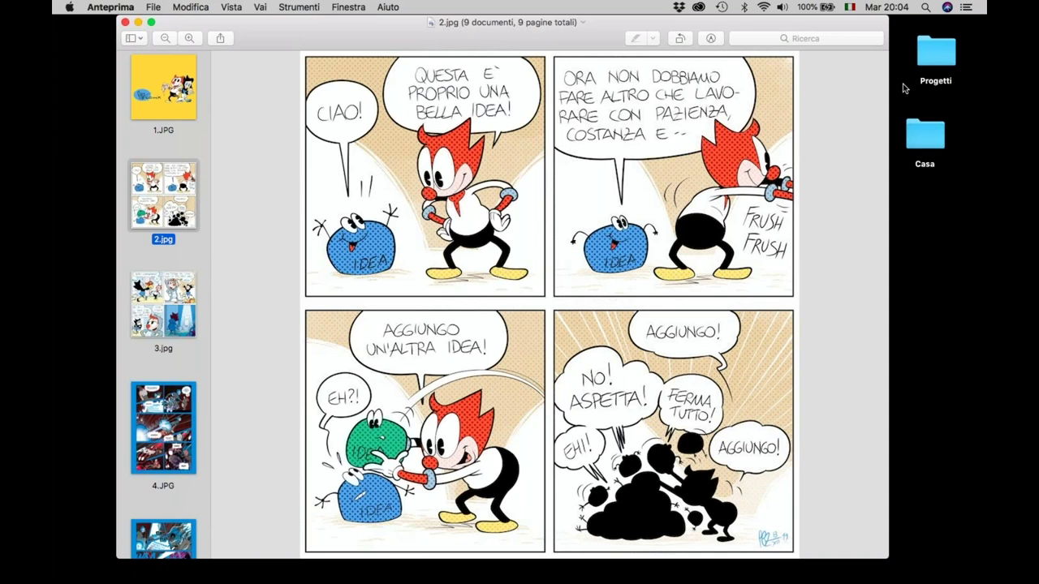
key(Down)
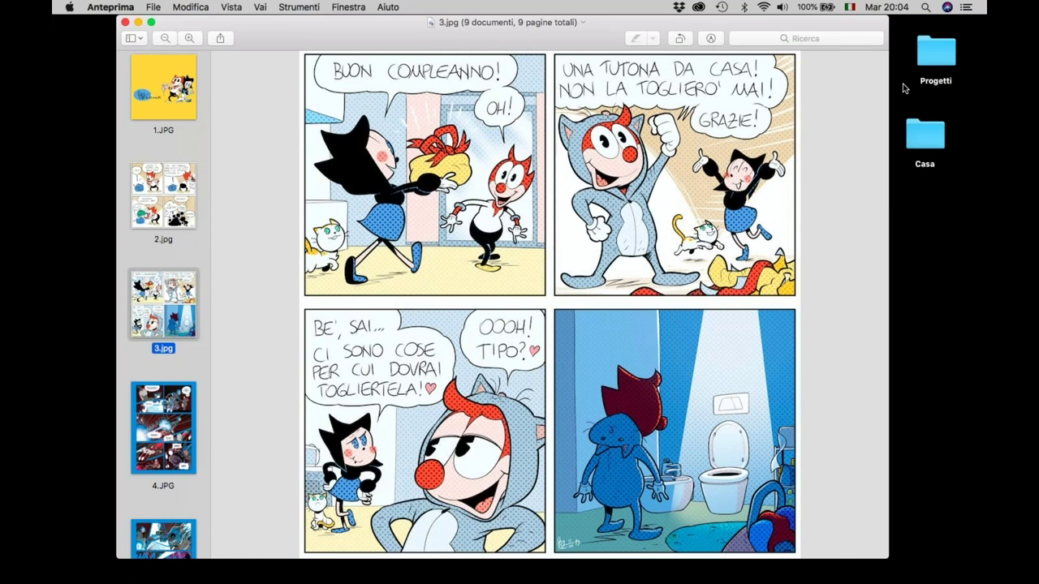
key(Down)
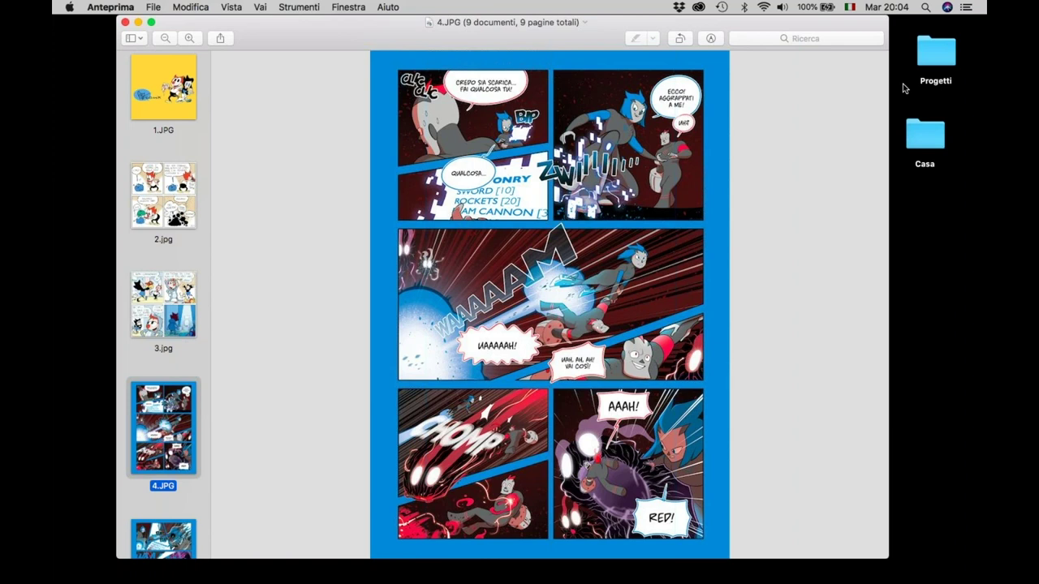
key(Up)
key(Down)
key(Down)
key(Down)
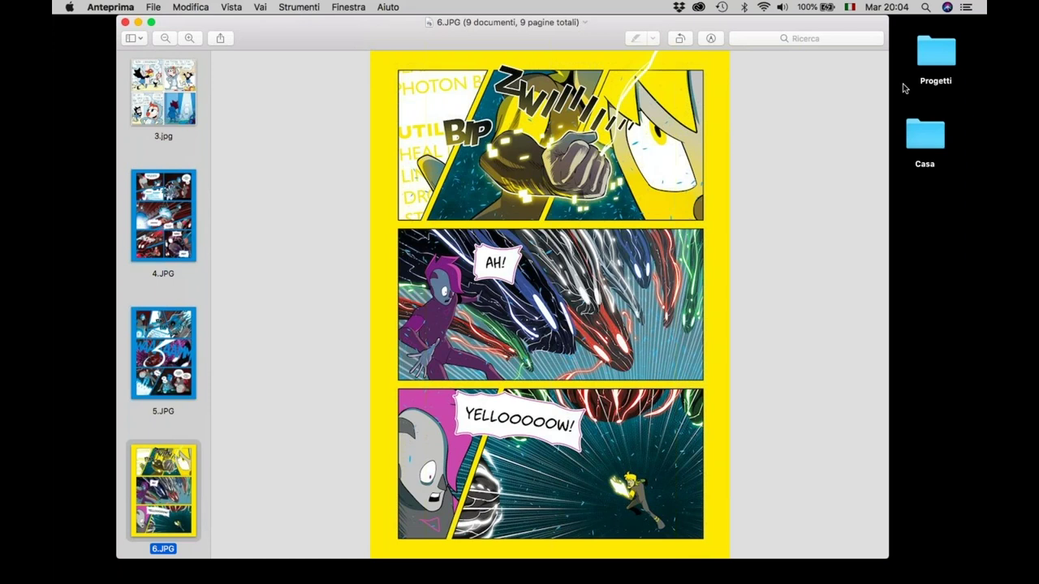
key(Down)
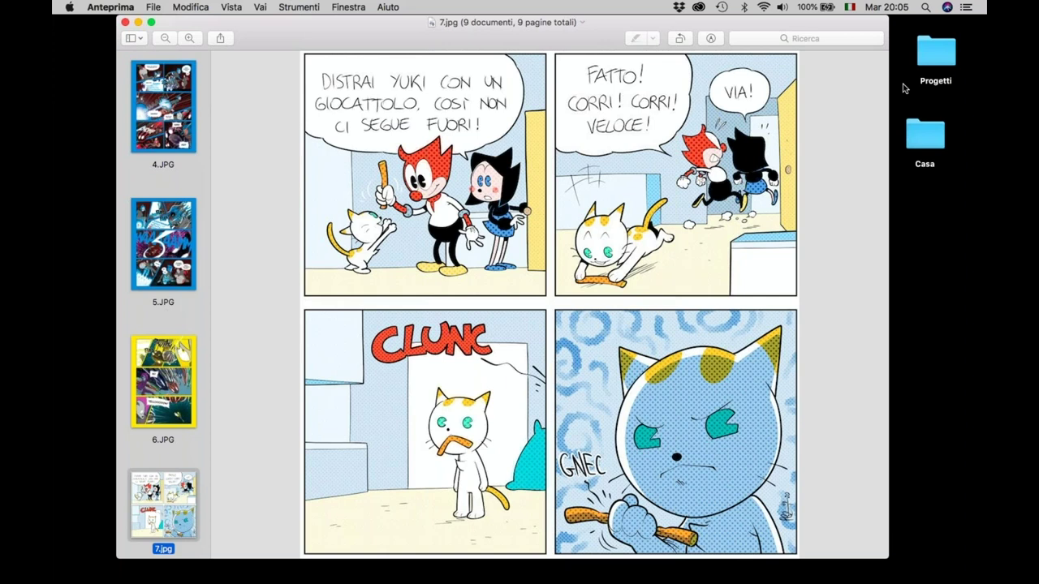
key(Down)
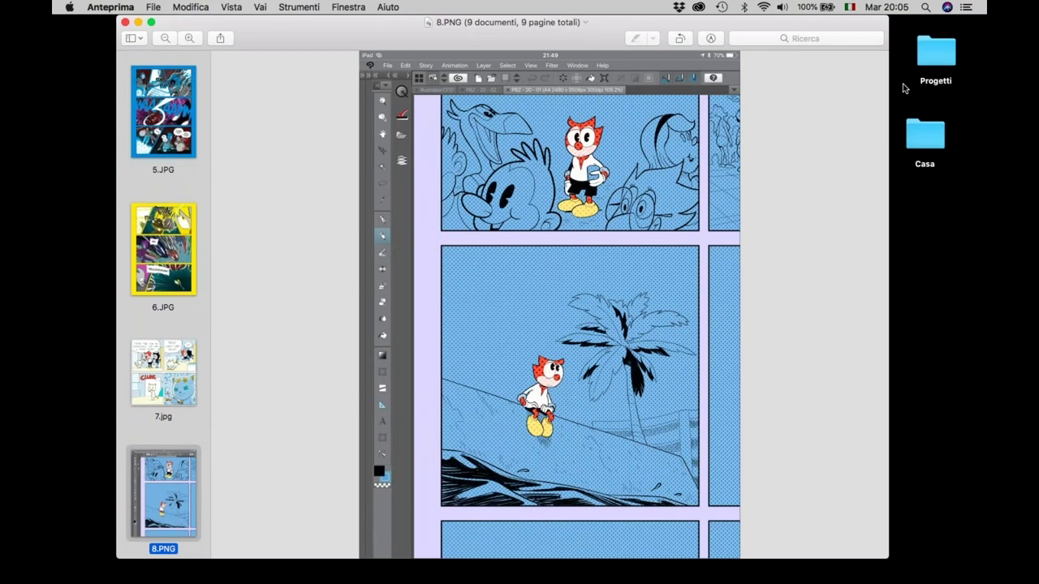
key(Down)
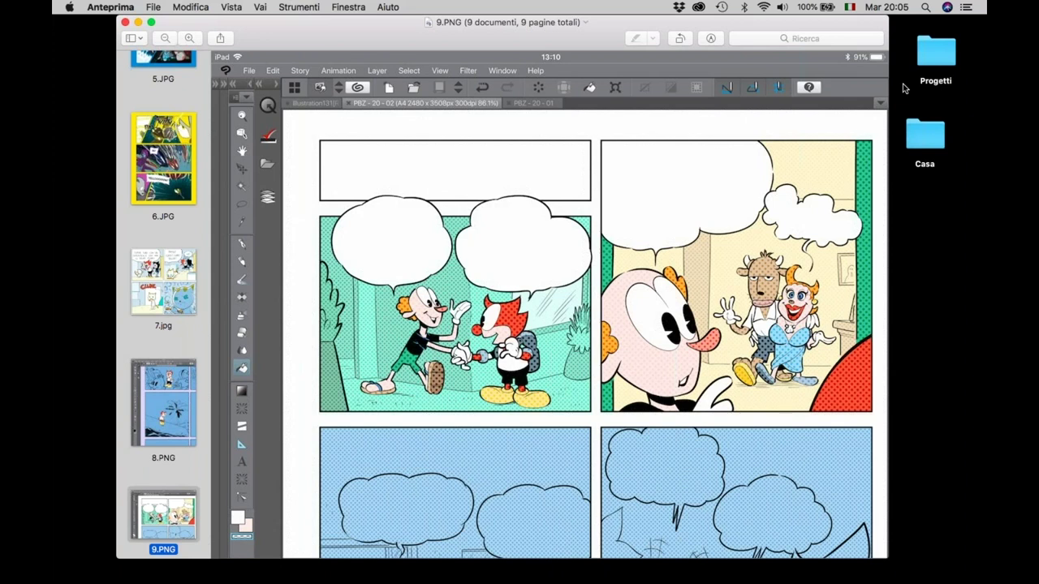
Page back from 8.PNG through the earlier pages to the 3.jpg birthday comic strip.
key(Up)
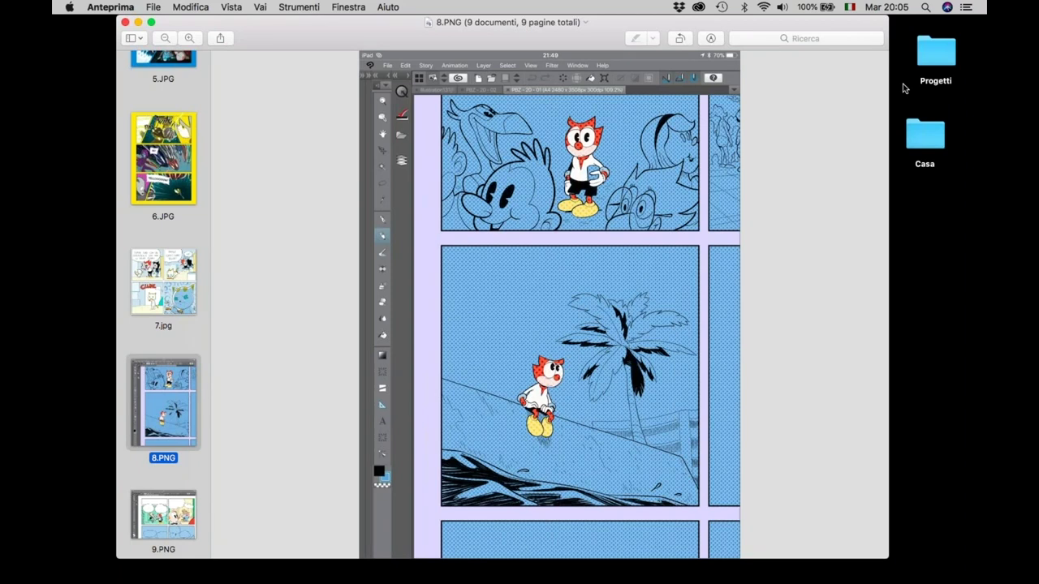
key(Up)
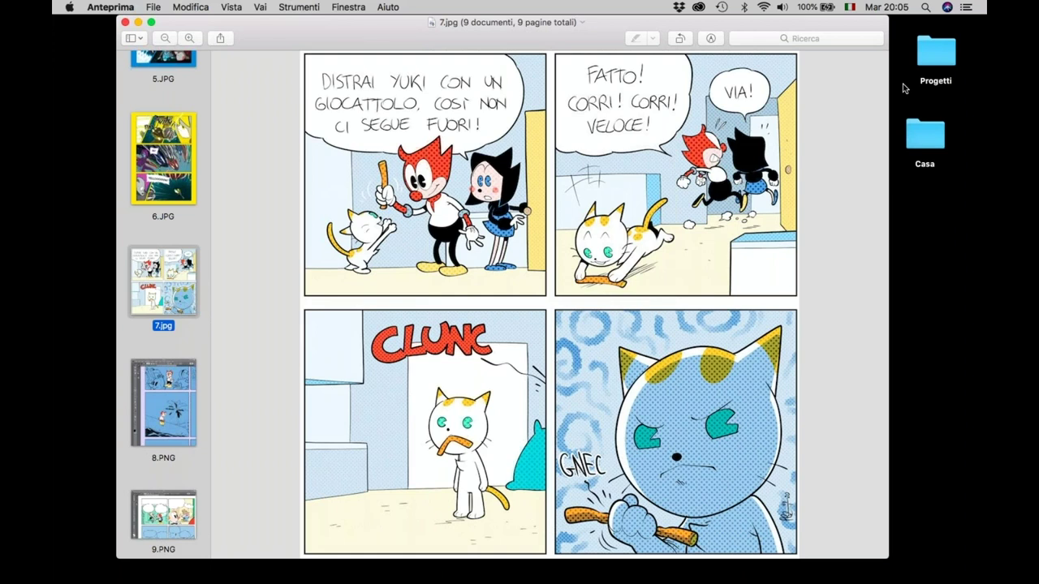
key(Up)
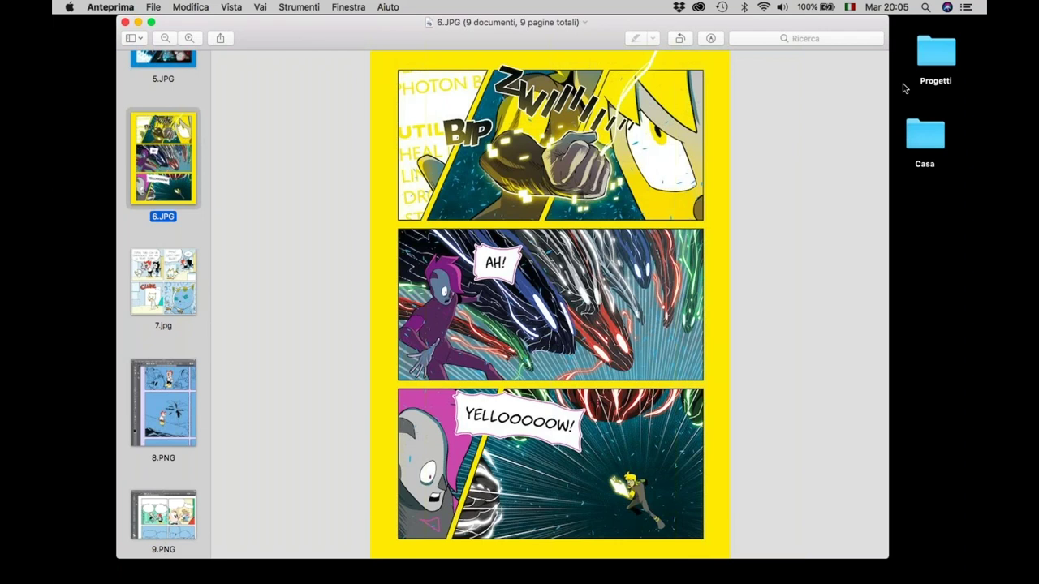
key(Up)
key(Up)
key(Up)
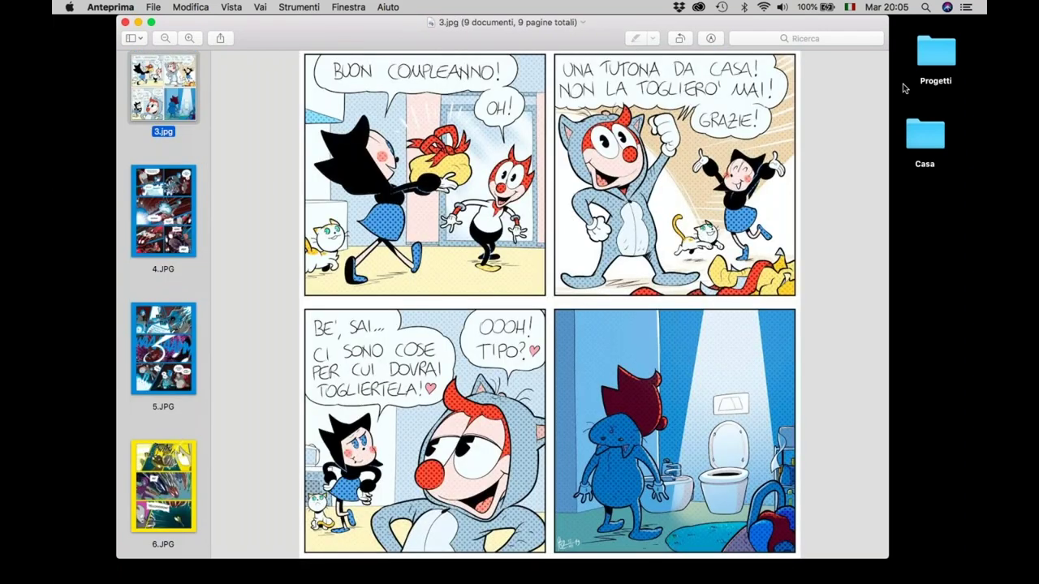
key(Up)
key(Up)
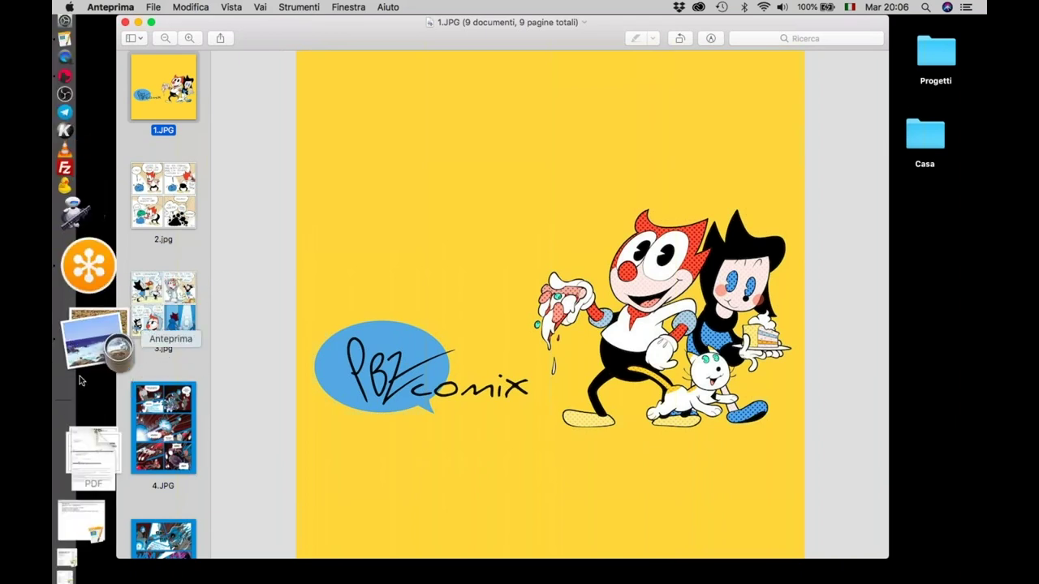
mouse_move(65, 292)
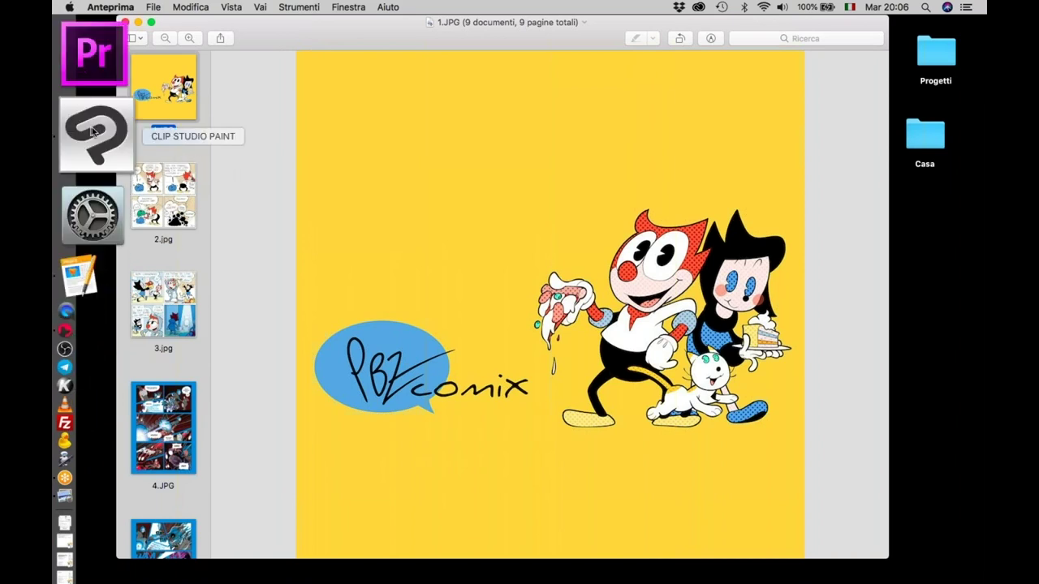
Minimize Preview and bring Clip Studio Paint forward, with no canvas open.
click(92, 123)
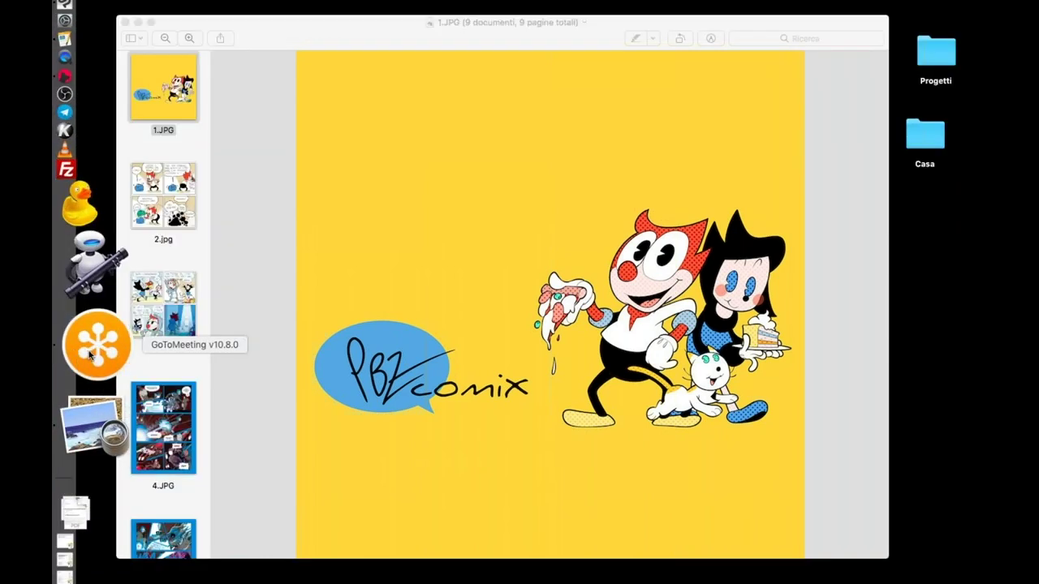
click(138, 22)
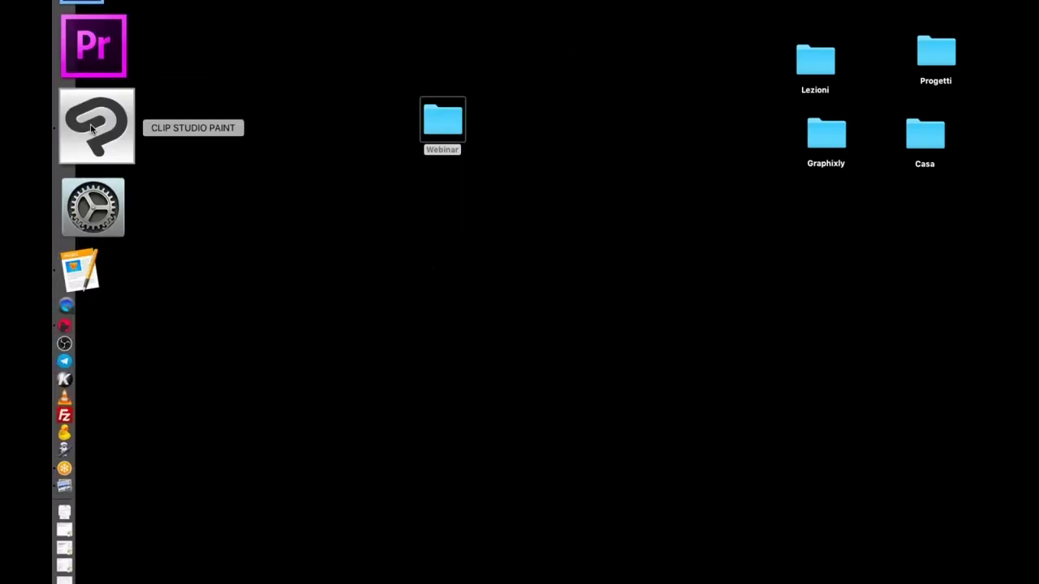
mouse_move(65, 292)
click(96, 127)
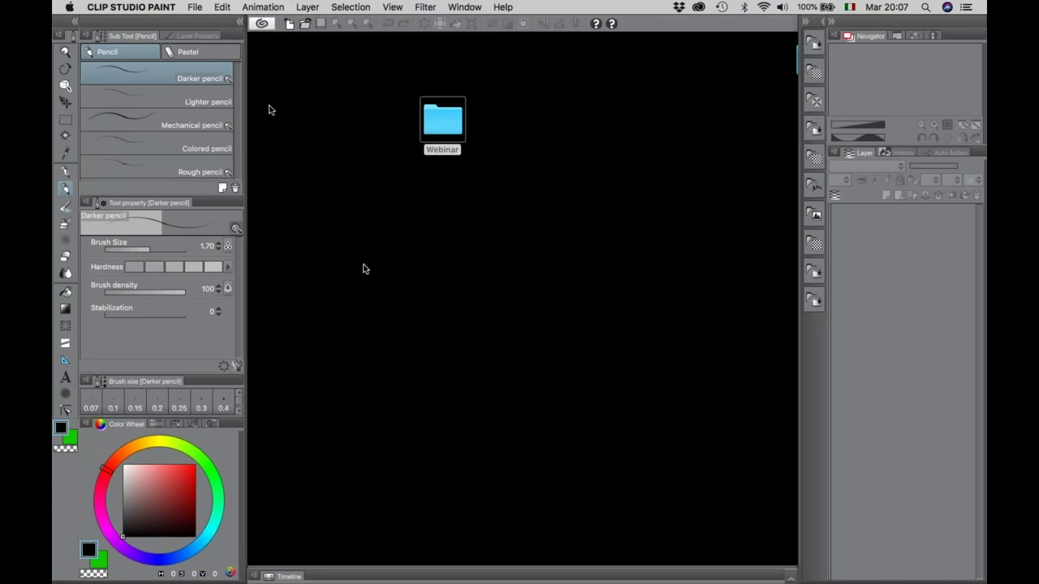
click(193, 7)
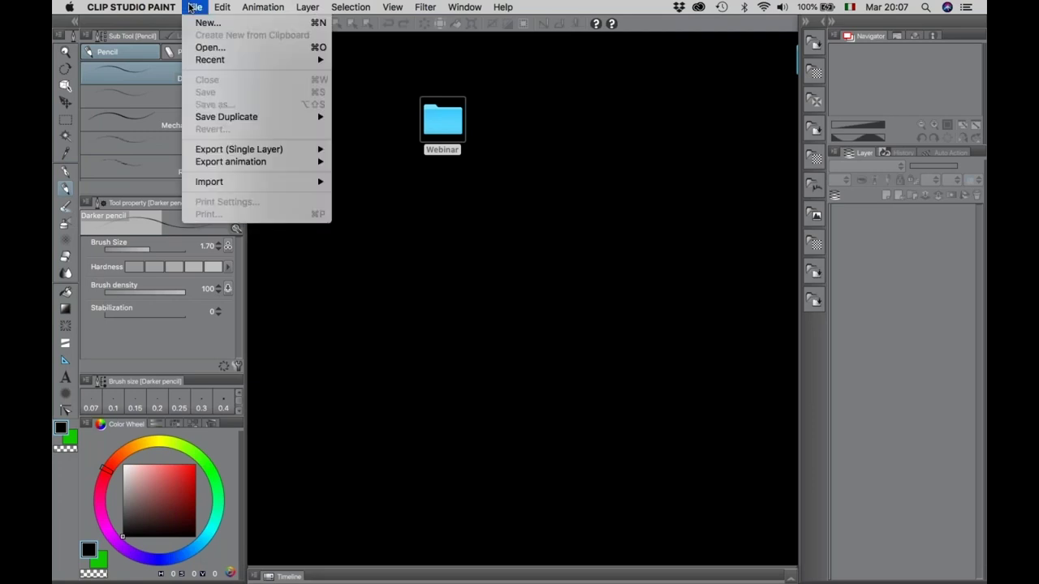
click(197, 7)
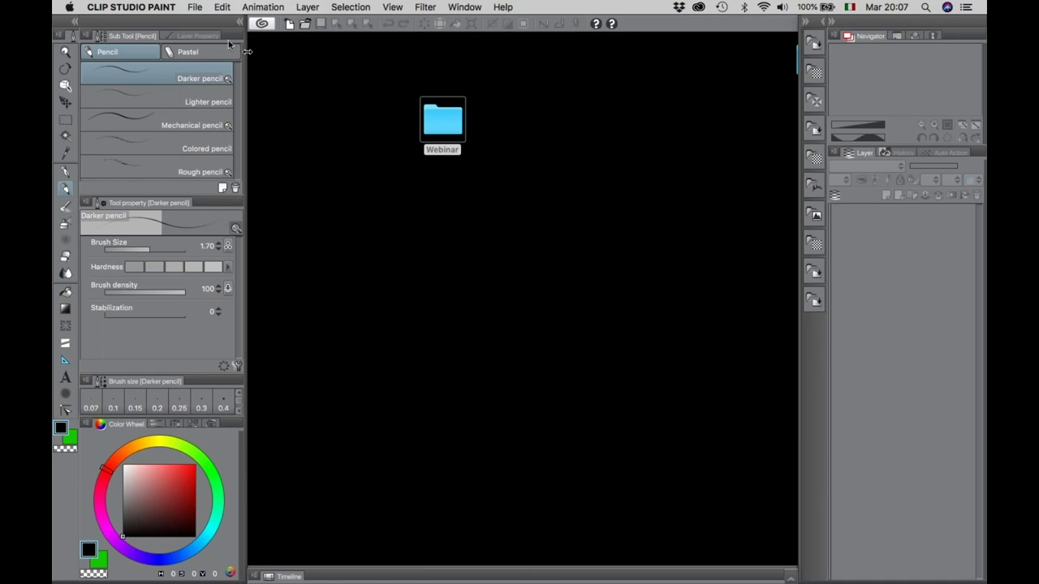
click(197, 8)
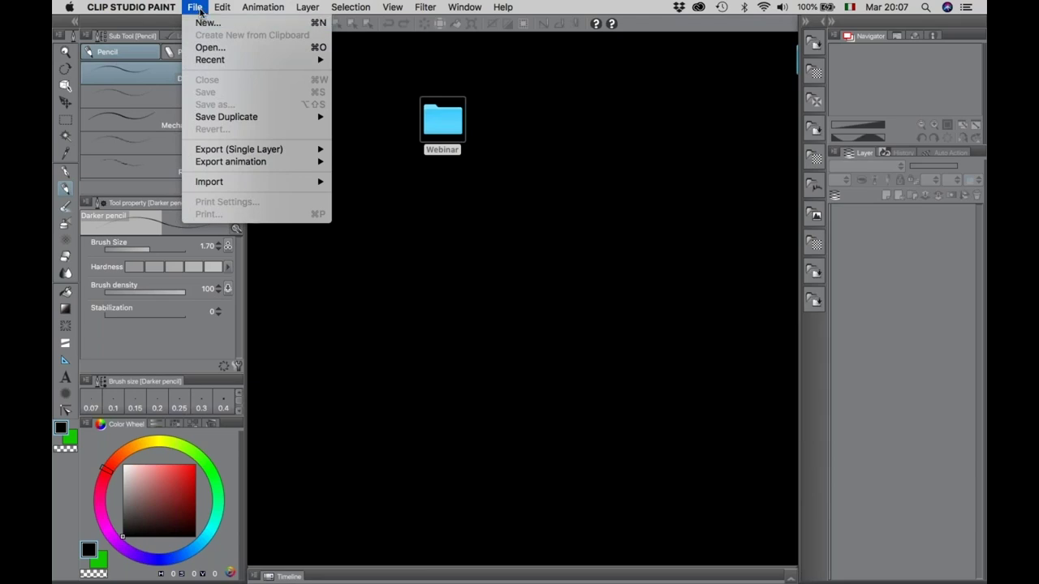
click(204, 22)
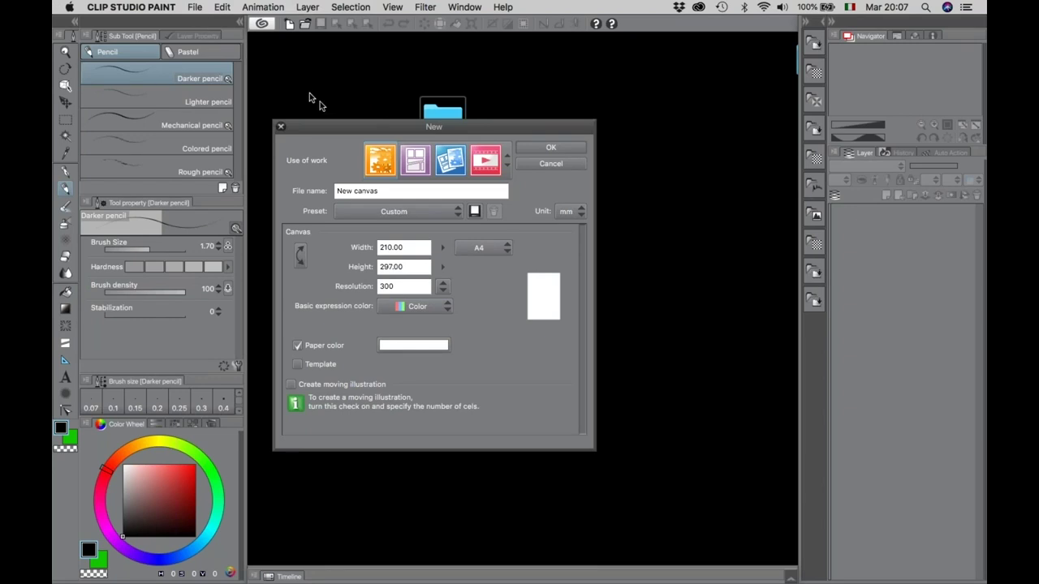
drag(323, 127, 387, 106)
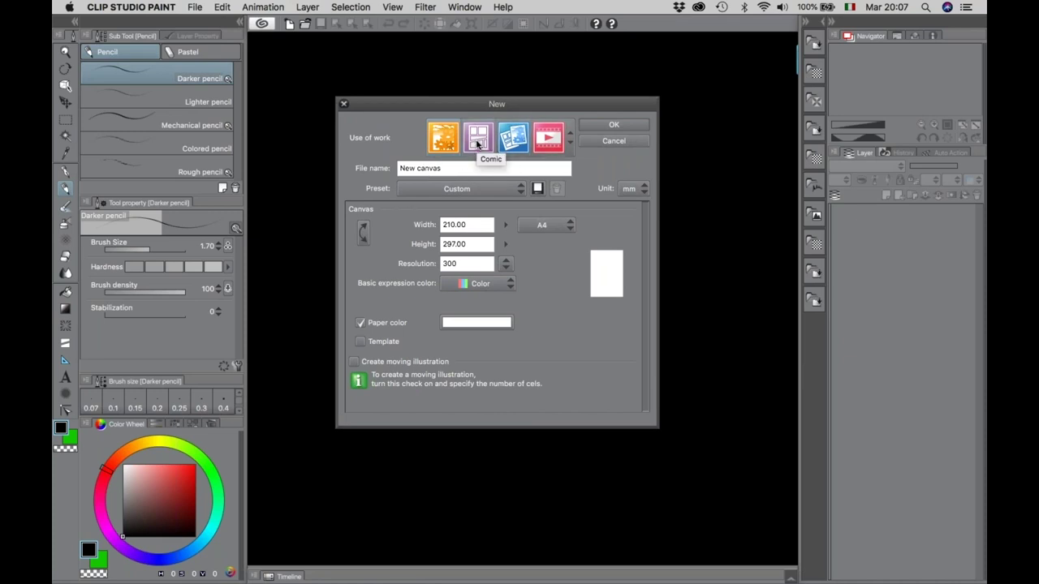
click(477, 144)
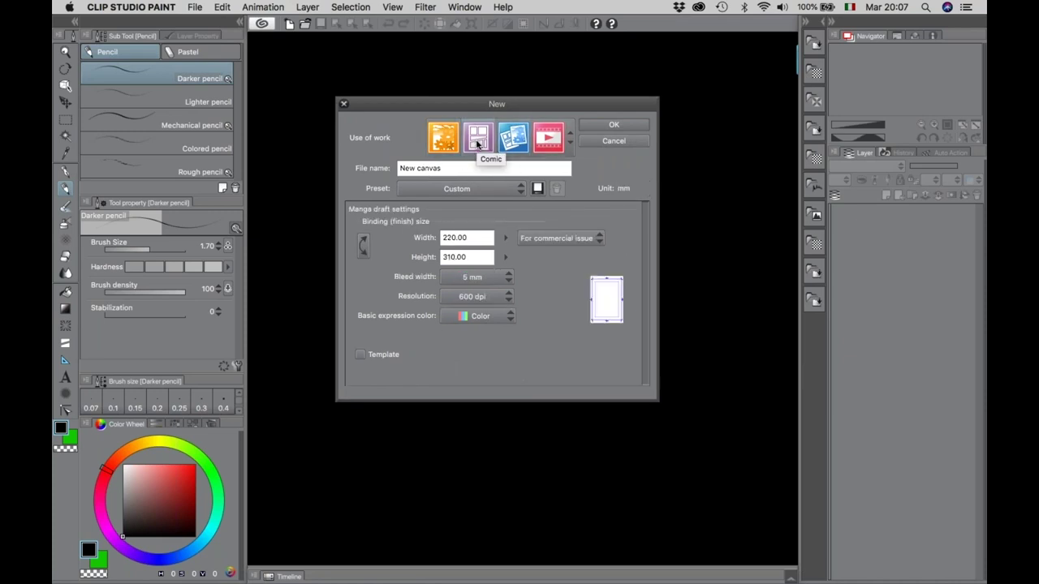
click(622, 125)
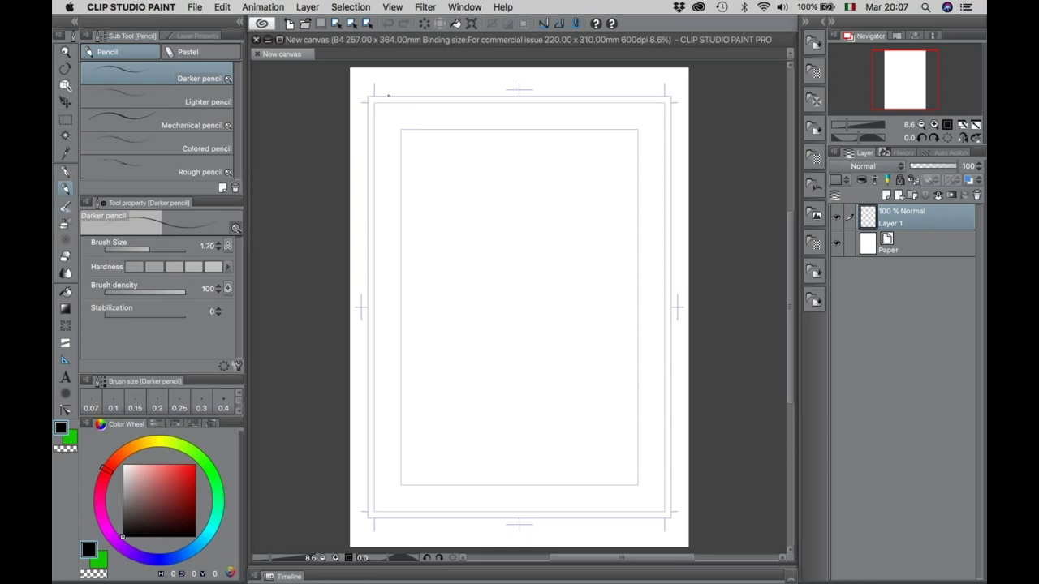
click(257, 41)
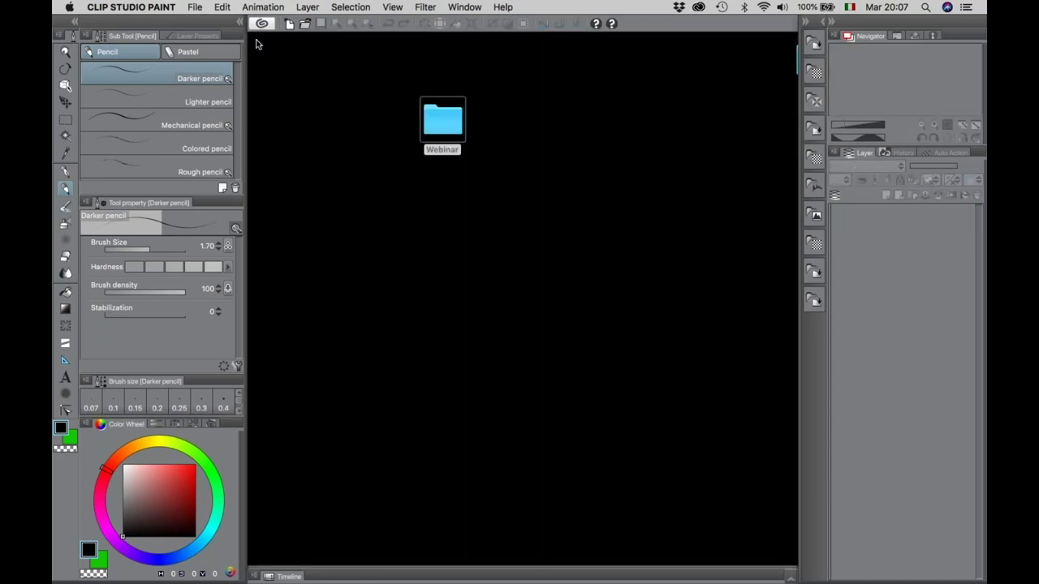
click(204, 8)
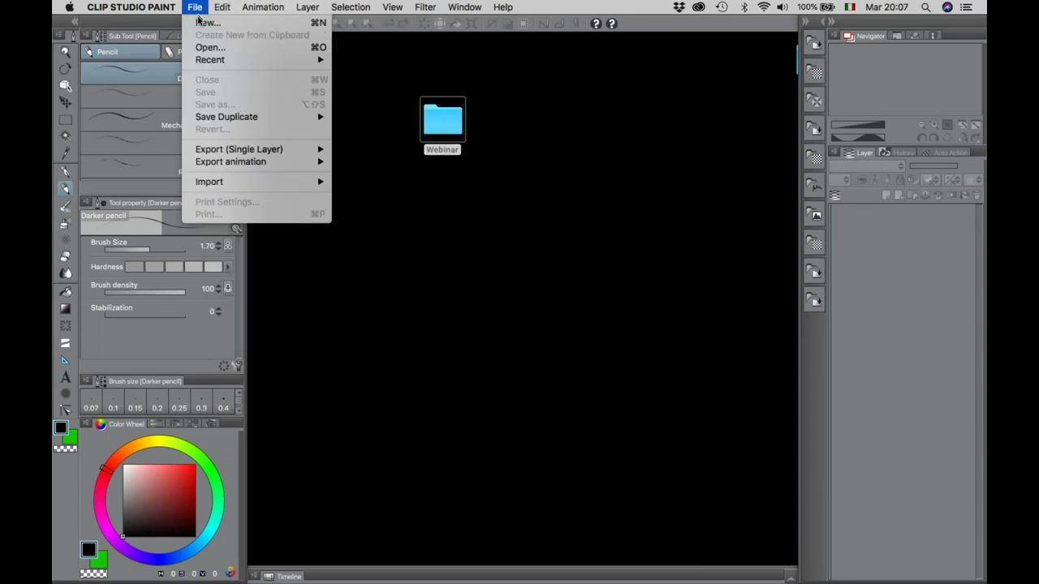
click(207, 23)
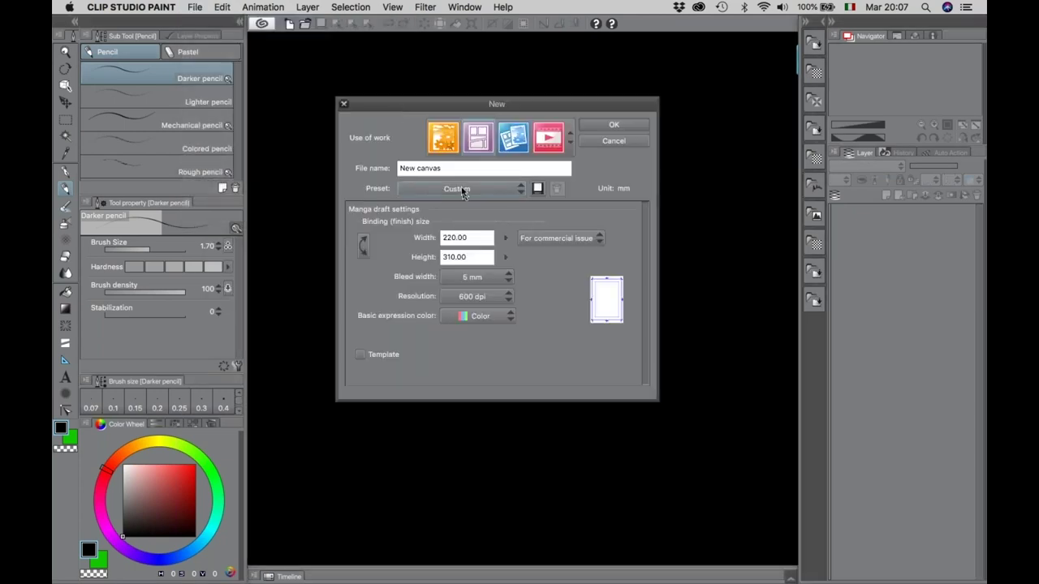
click(445, 140)
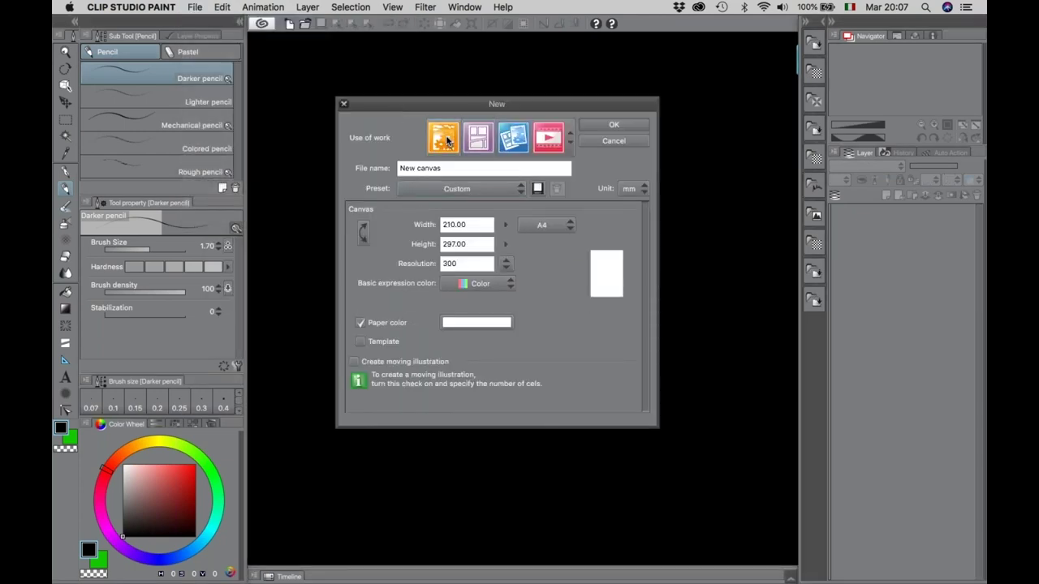
click(555, 226)
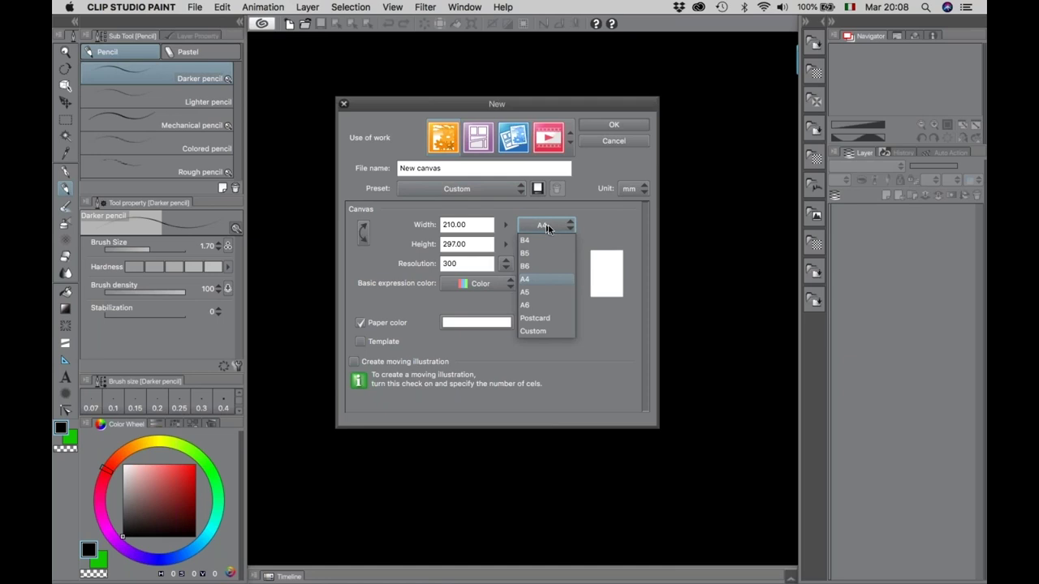
click(534, 280)
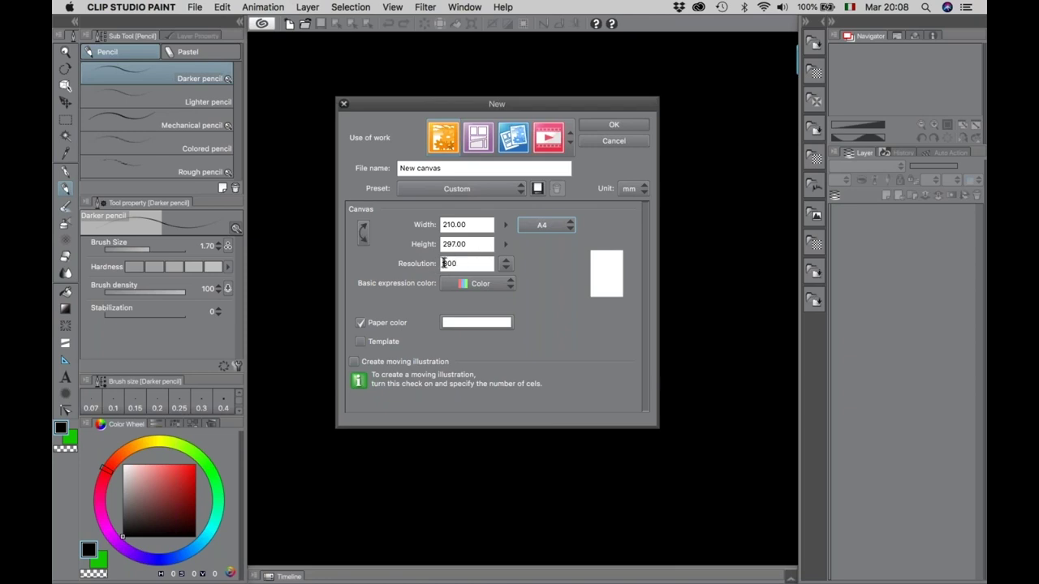
click(628, 124)
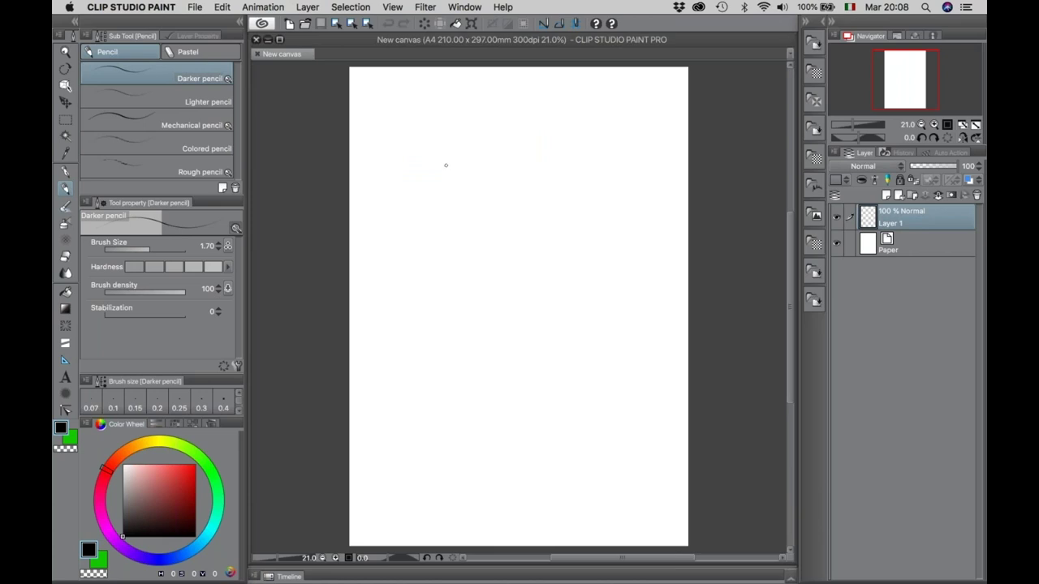
Switch the selection between the Paper layer and Layer 1, ending on Layer 1.
click(867, 250)
click(865, 224)
click(869, 242)
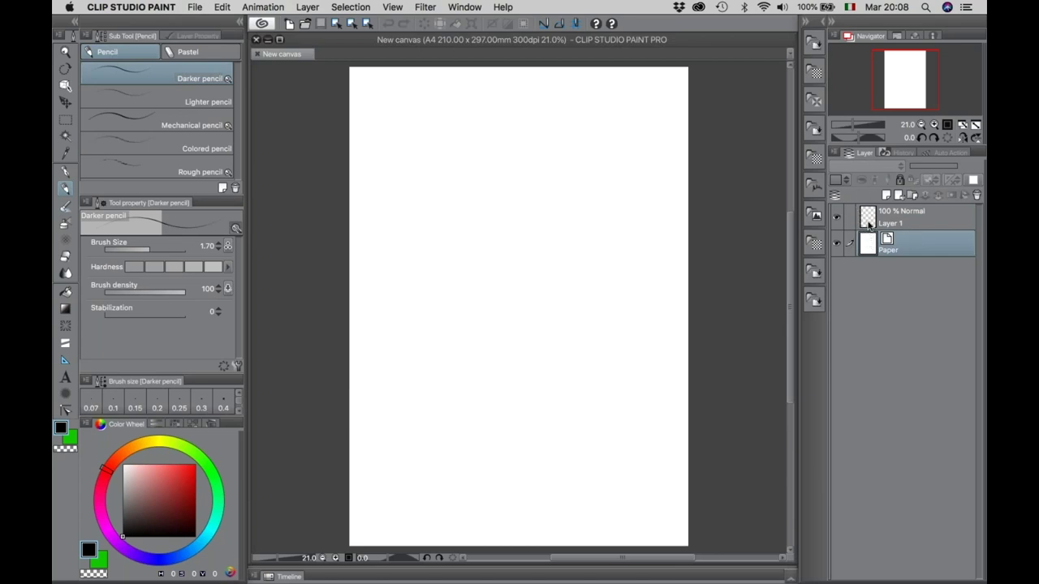
click(868, 227)
click(870, 244)
click(872, 220)
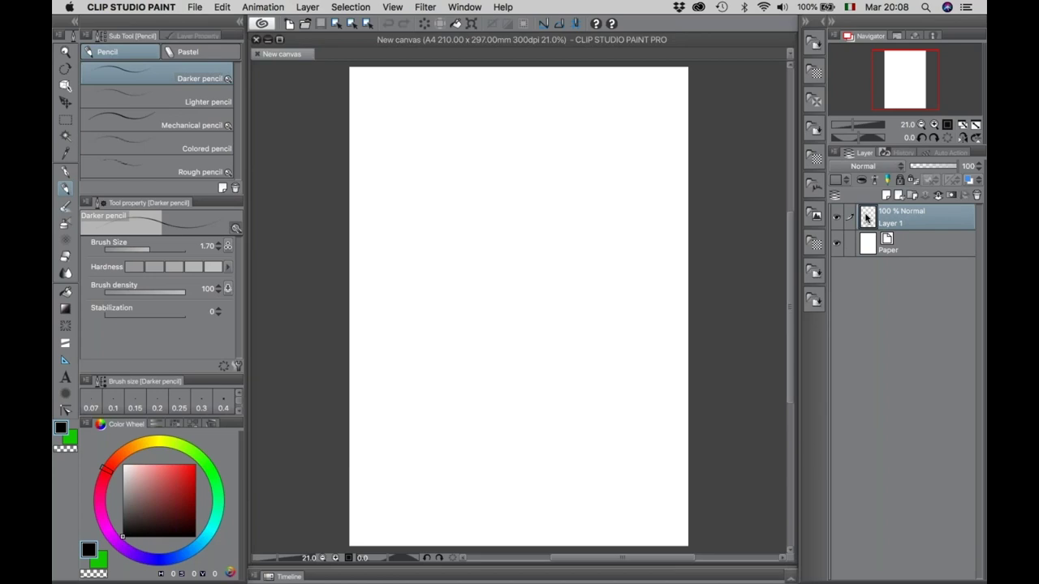
click(866, 242)
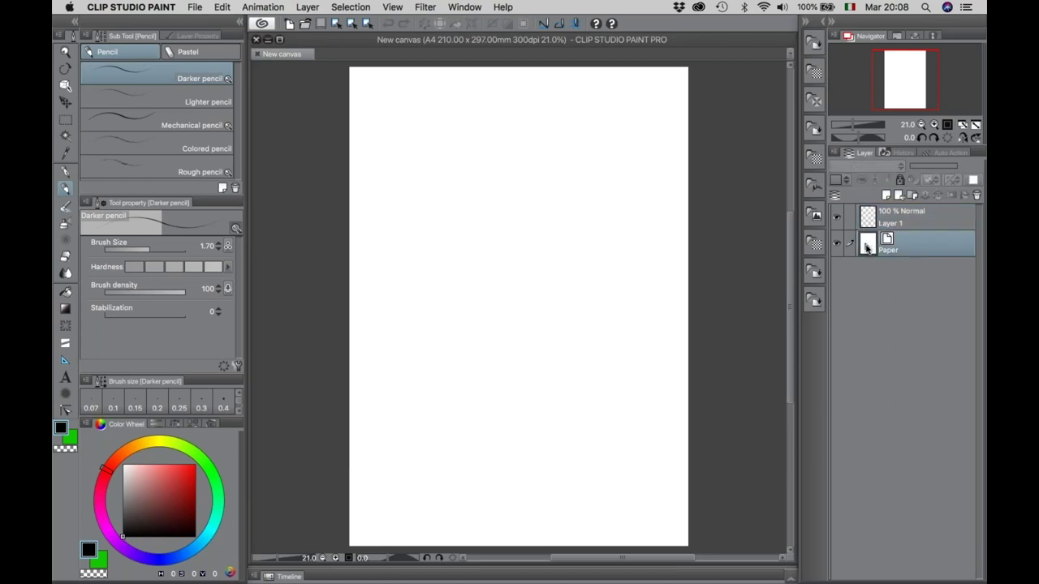
click(866, 224)
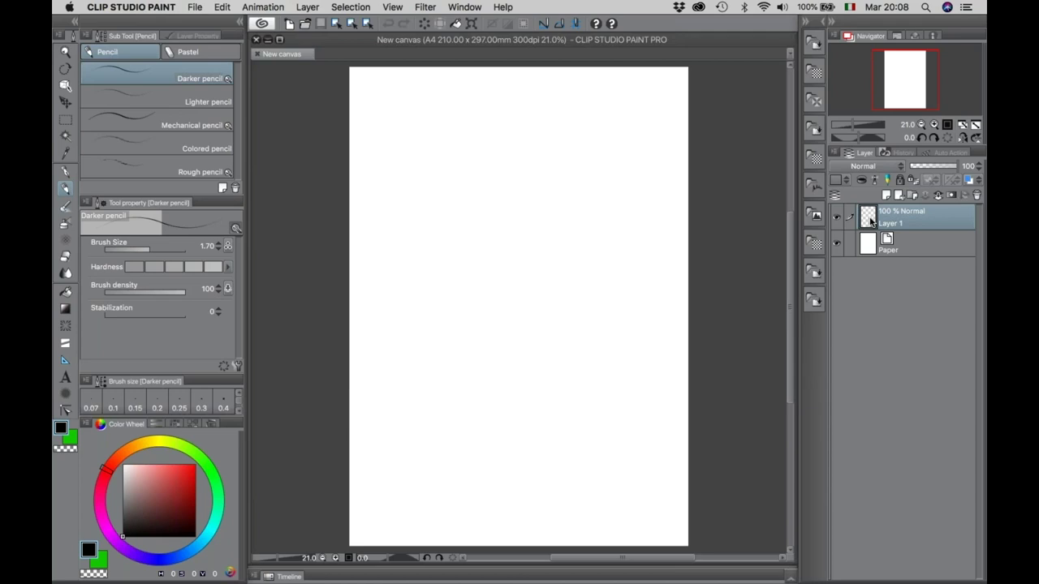
Rename Layer 1 to Bozzetti, correcting the misspelled first attempt.
double_click(894, 224)
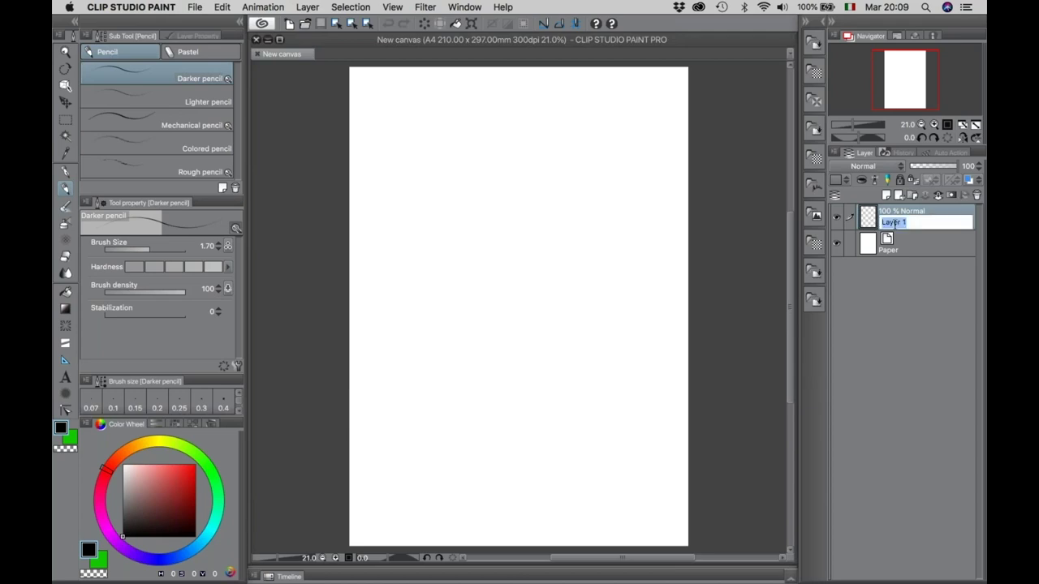
text(Bo)
text(že)
key(Return)
double_click(902, 222)
click(904, 222)
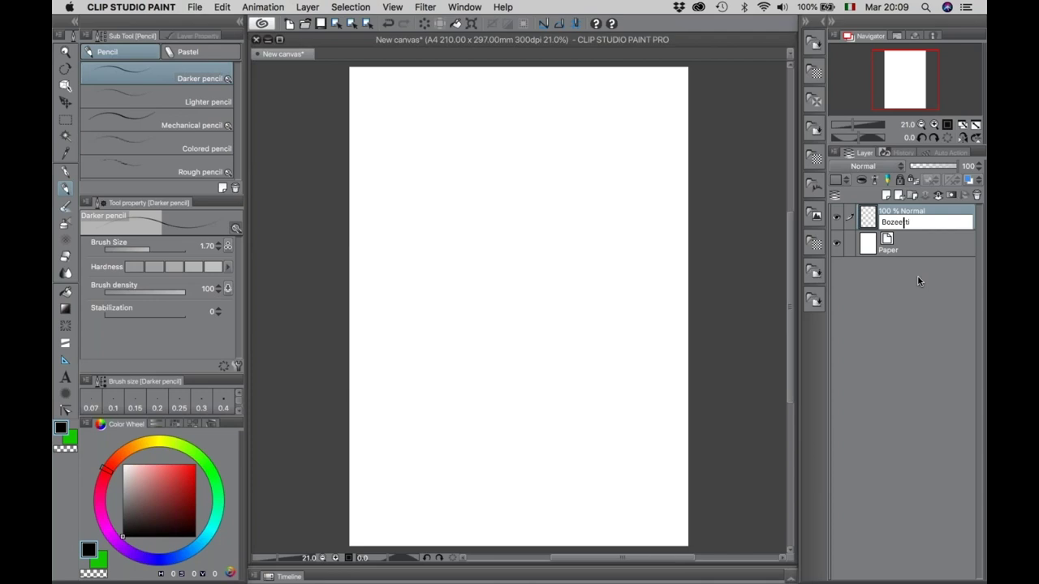
key(BackSpace)
text(x)
key(BackSpace)
text(z)
key(Return)
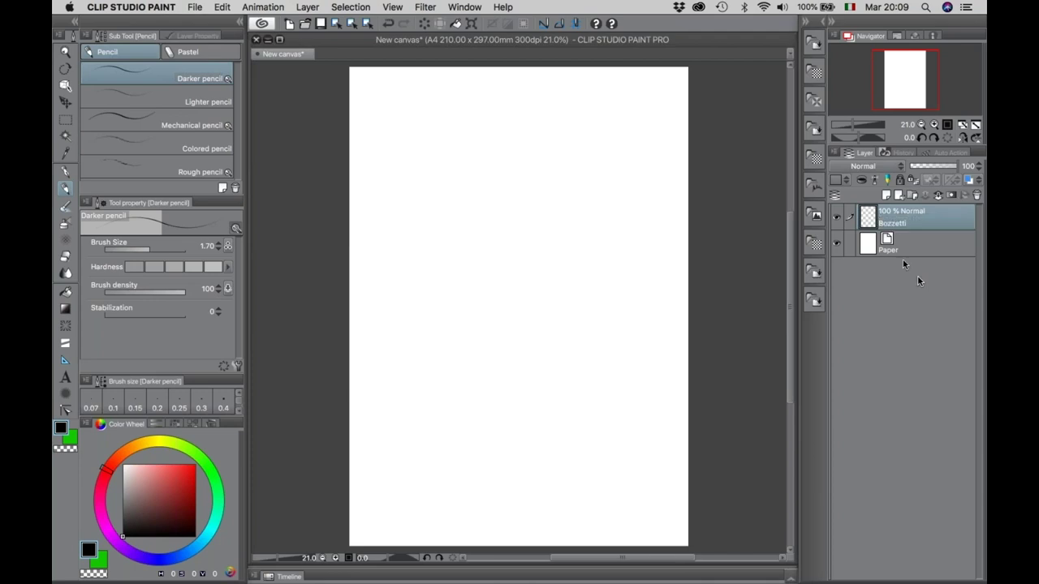
Give the Bozzetti layer a Blue layer colour tag.
click(845, 181)
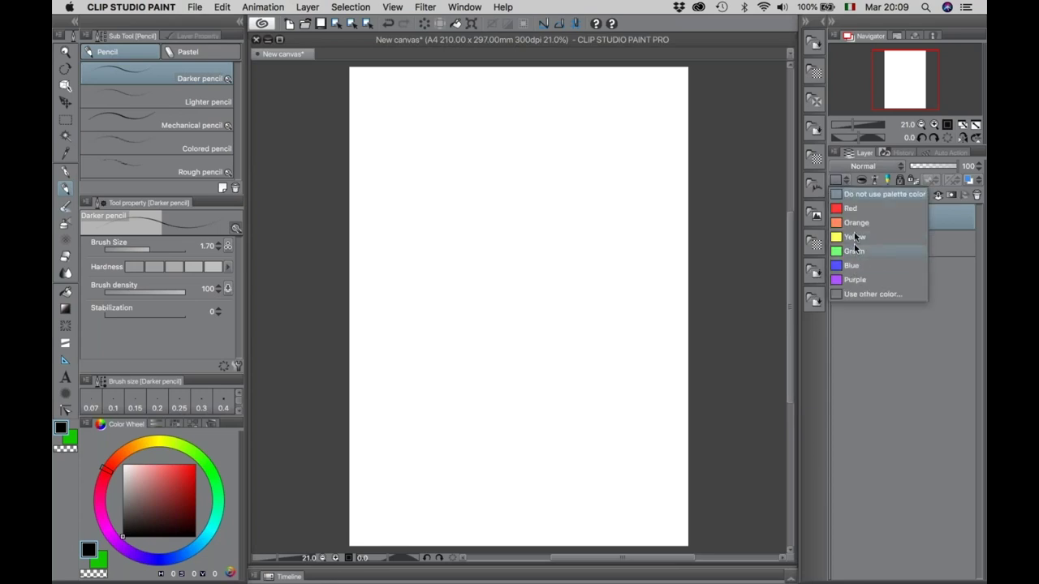
click(845, 183)
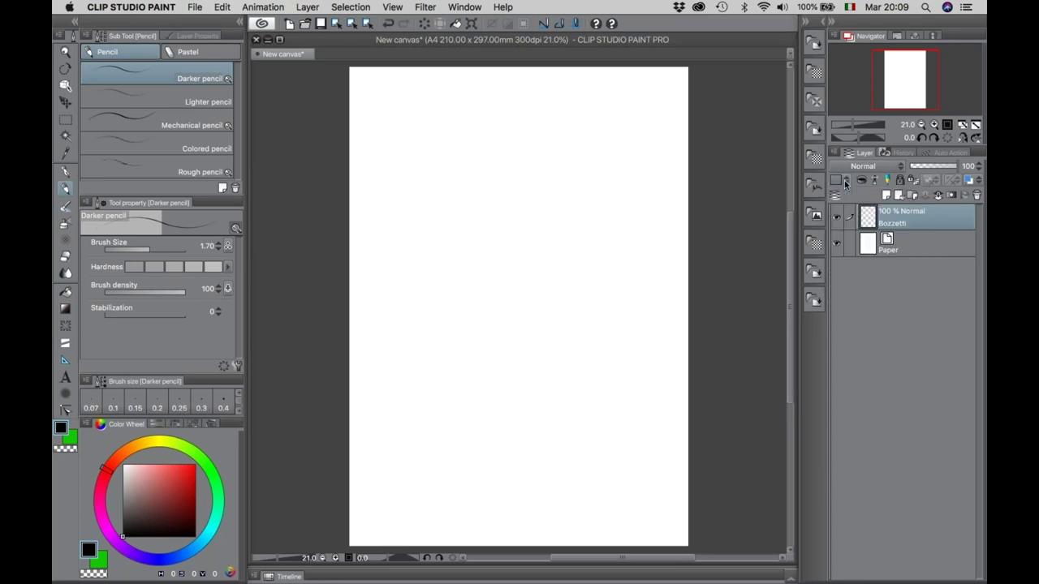
click(845, 182)
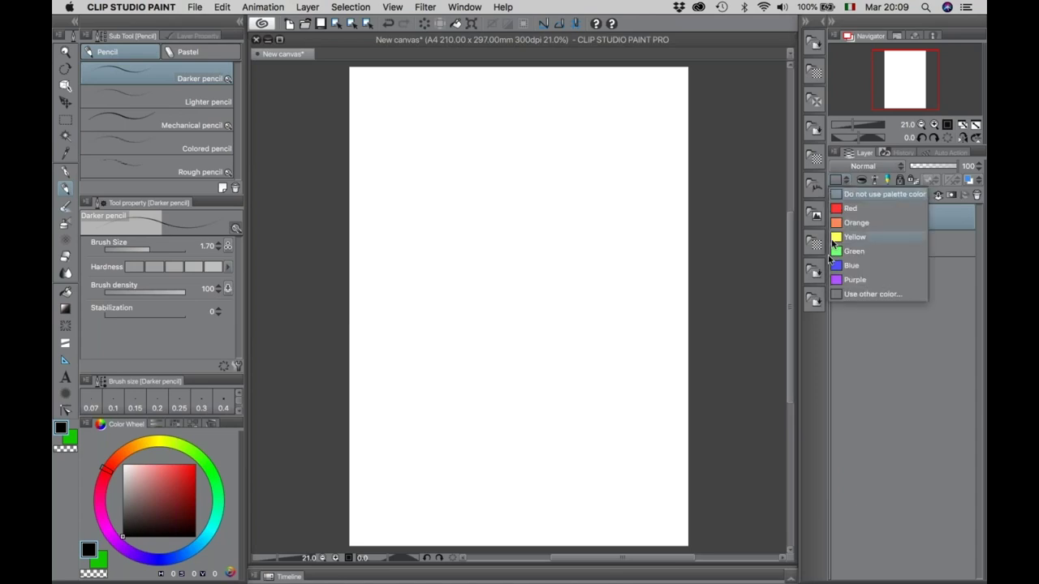
click(834, 266)
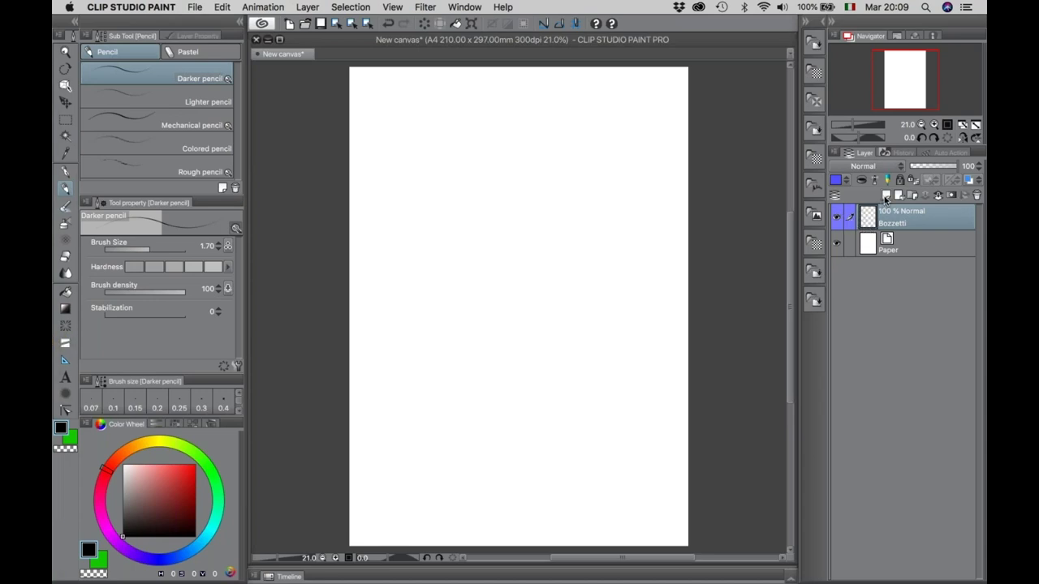
Add four test raster layers, tagging Layer 1 green and Layer 2 red.
click(886, 196)
click(885, 196)
click(885, 195)
click(886, 196)
click(866, 297)
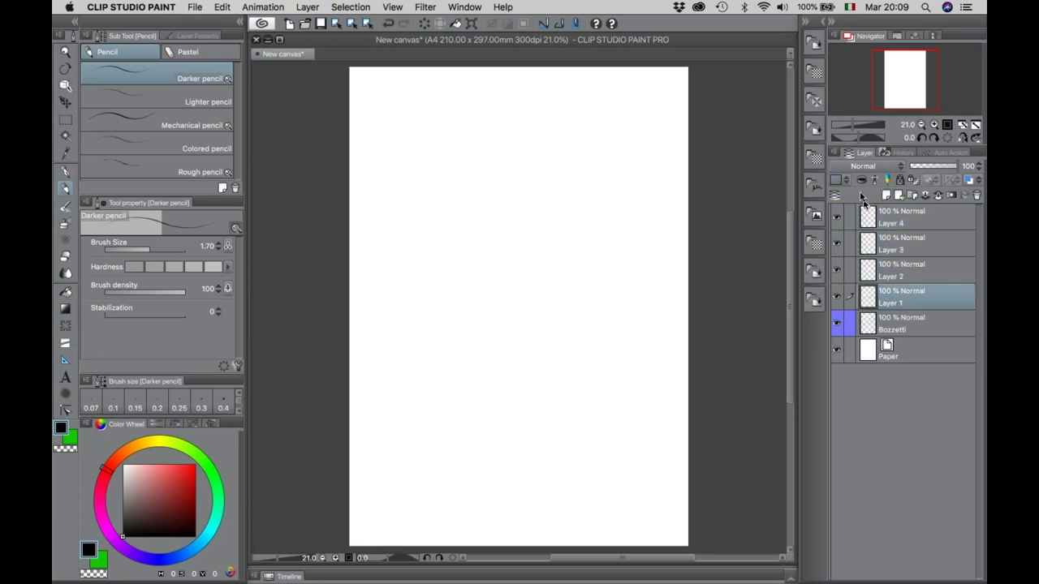
click(847, 186)
click(860, 248)
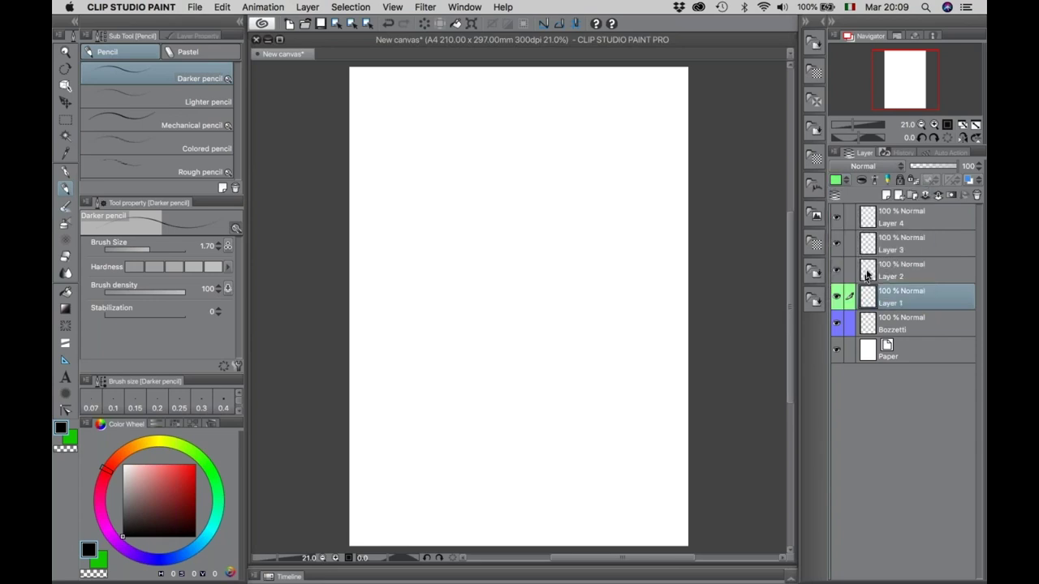
click(866, 271)
click(846, 180)
click(860, 205)
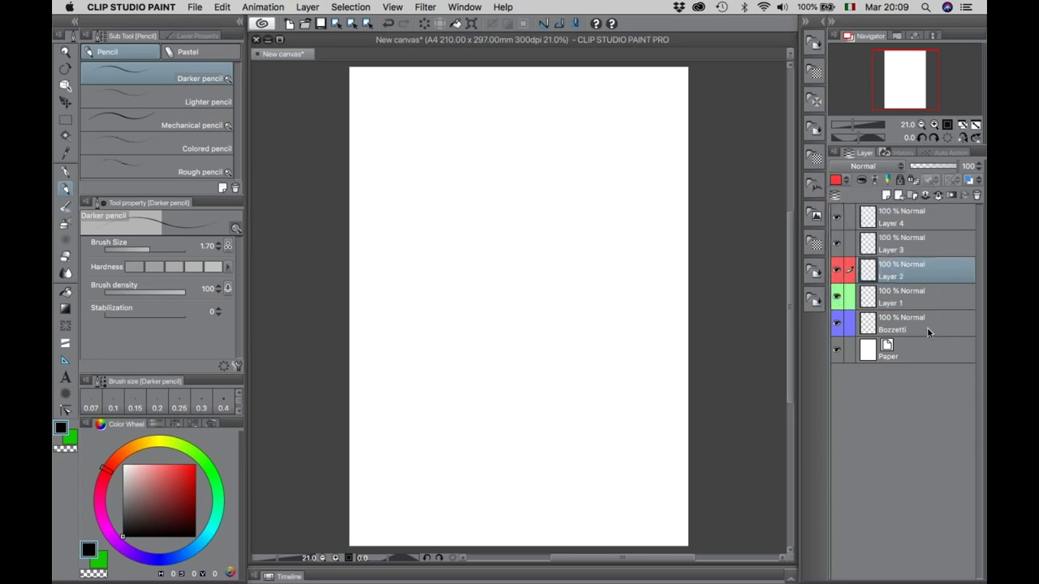
click(872, 308)
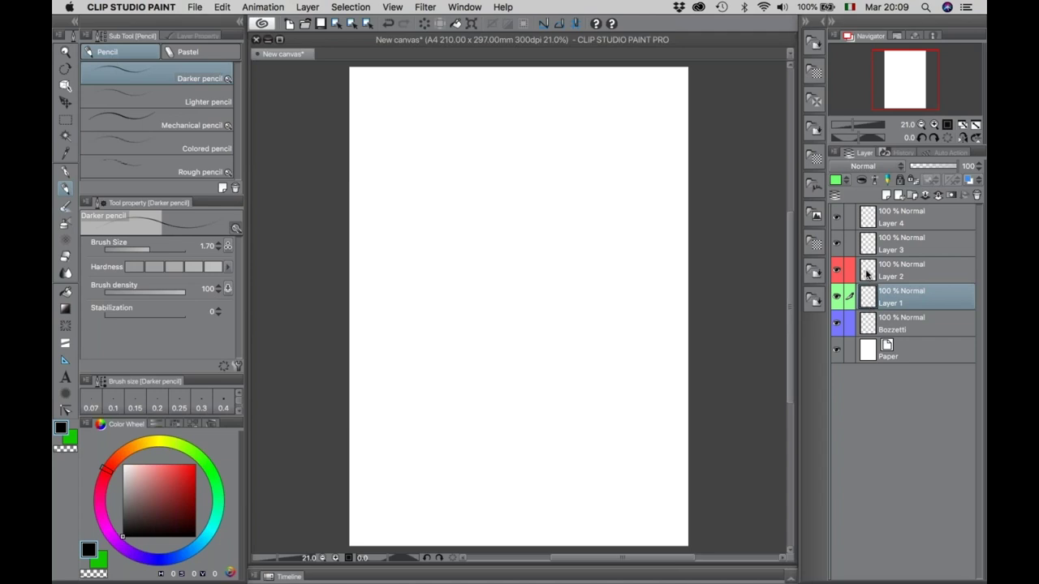
click(866, 328)
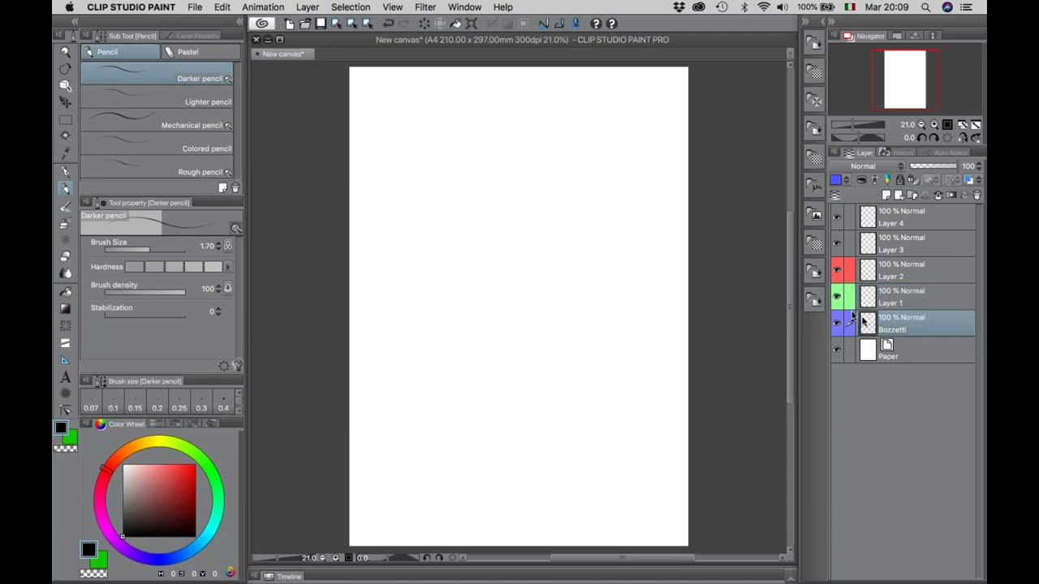
Delete the four test layers, leaving only Bozzetti above Paper.
click(862, 221)
click(977, 196)
click(977, 196)
click(977, 195)
click(977, 196)
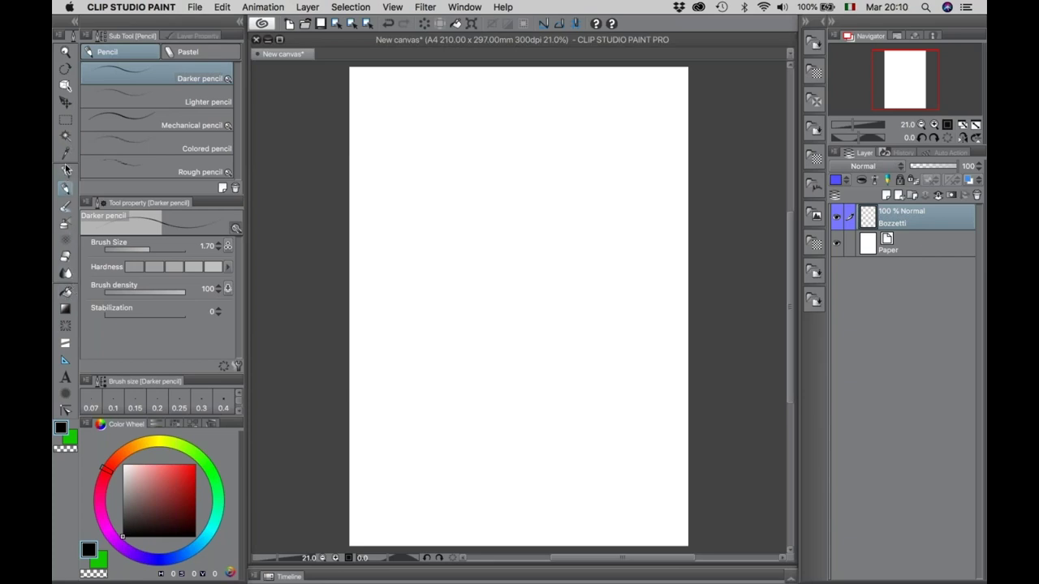
Switch to the Fill tool with the Refer other layers sub tool.
click(67, 276)
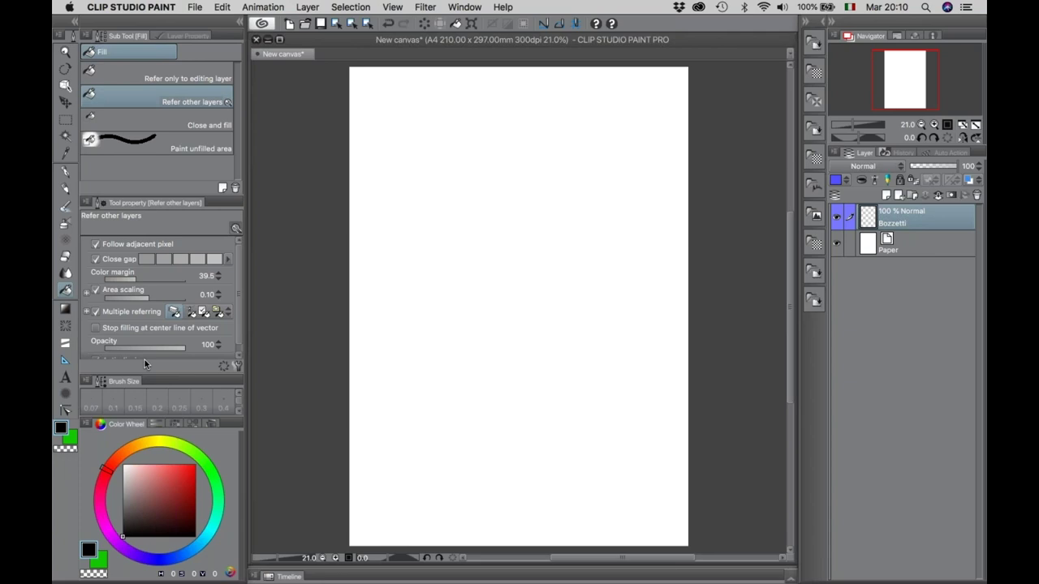
Try the Noise pastel brush with a zigzag test stroke and zoom in on it.
click(66, 192)
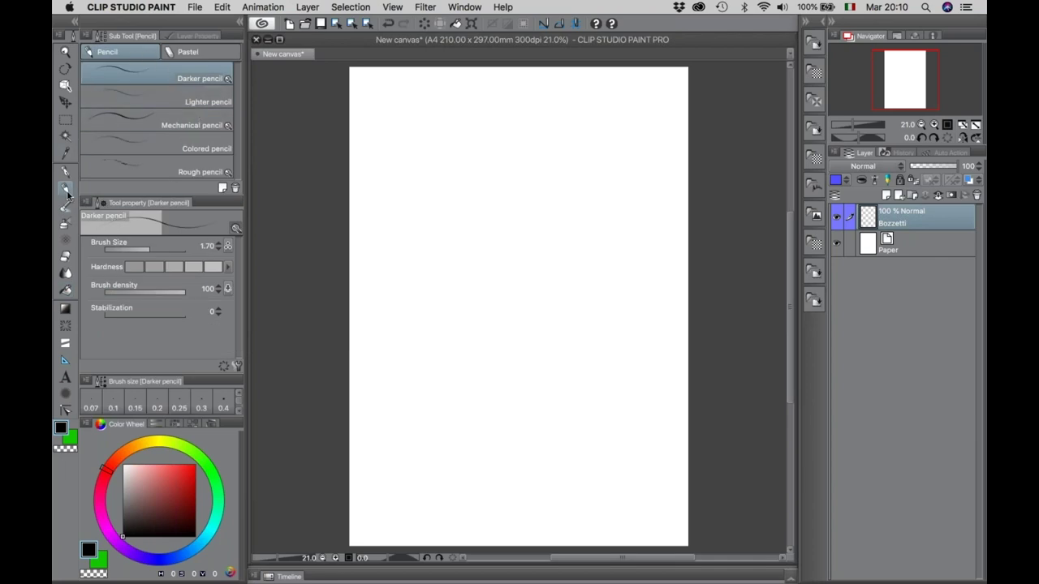
click(176, 54)
click(134, 52)
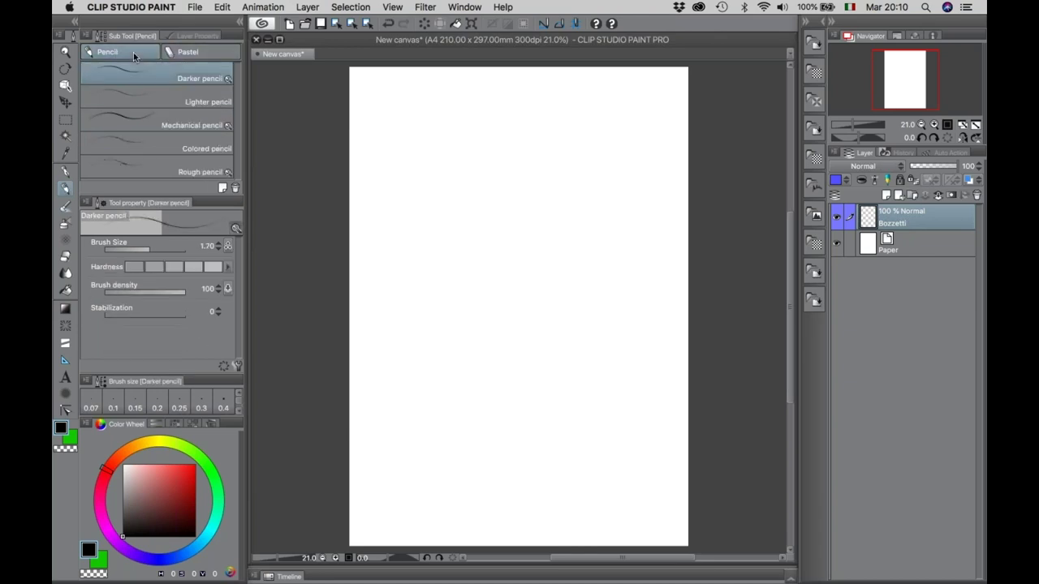
click(198, 56)
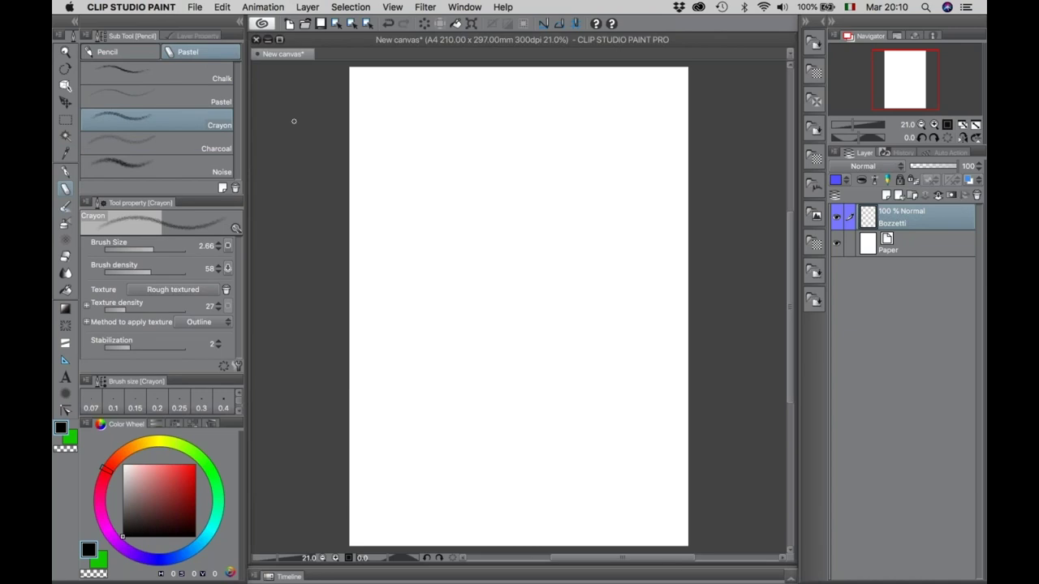
click(136, 166)
mouse_move(473, 144)
mouse_down()
mouse_move(487, 238)
mouse_move(532, 285)
mouse_up()
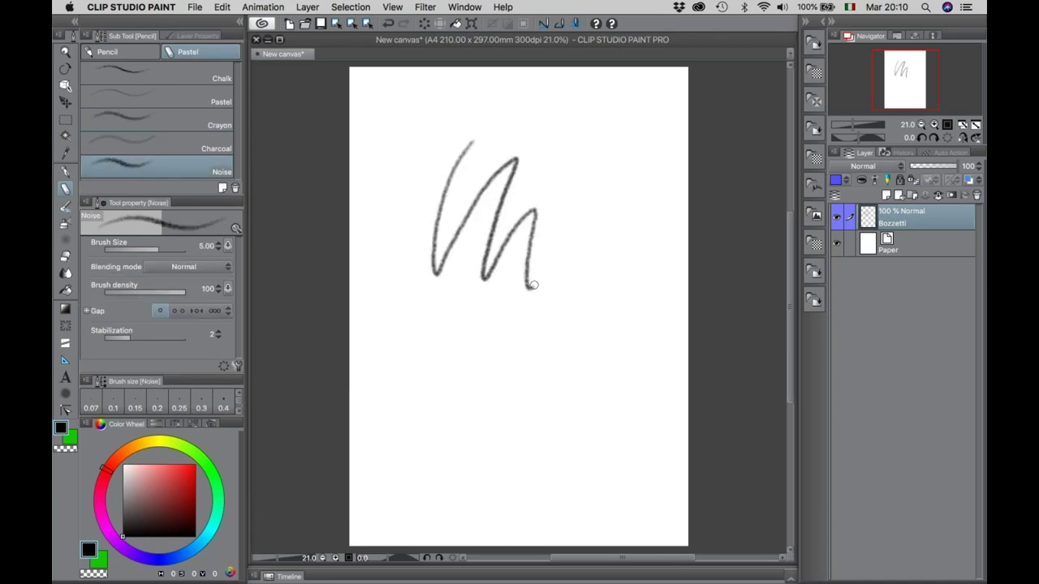
key(/)
click(500, 216)
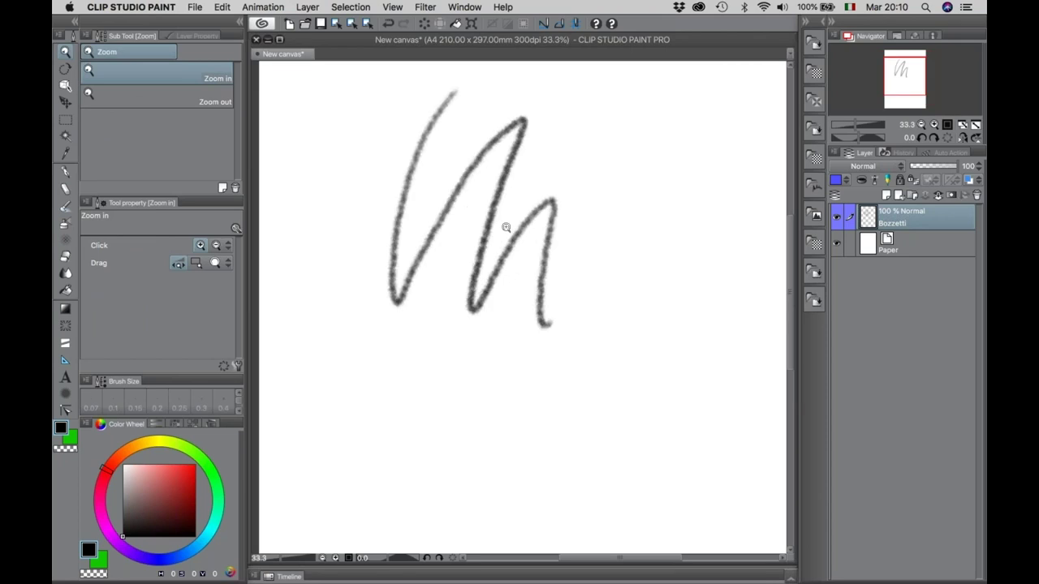
Draw more Noise and Pastel test strokes, undo them, and return to the Darker pencil.
click(66, 173)
click(66, 189)
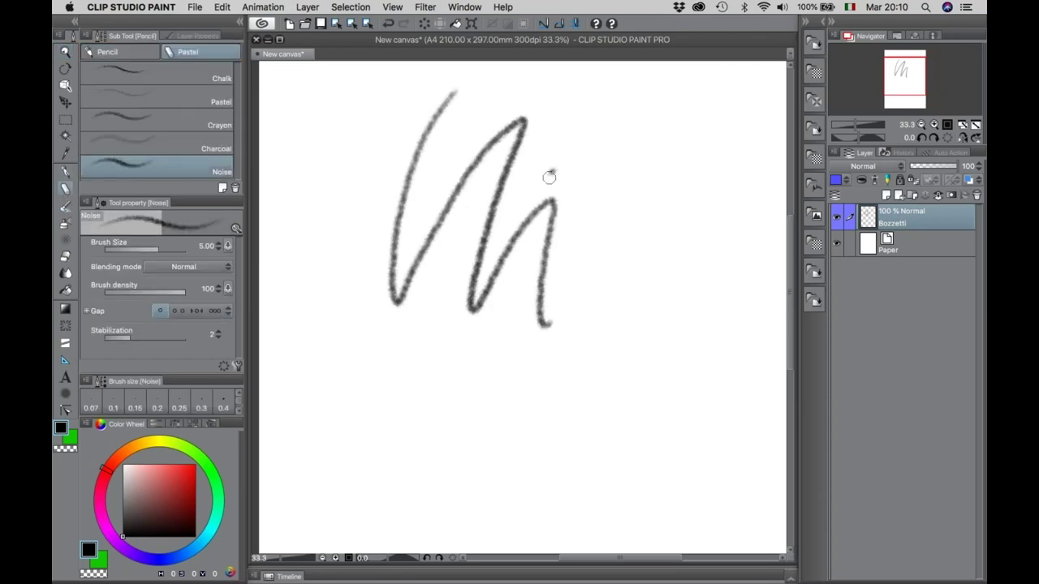
drag(547, 172, 622, 299)
key(super+z)
key(super+z)
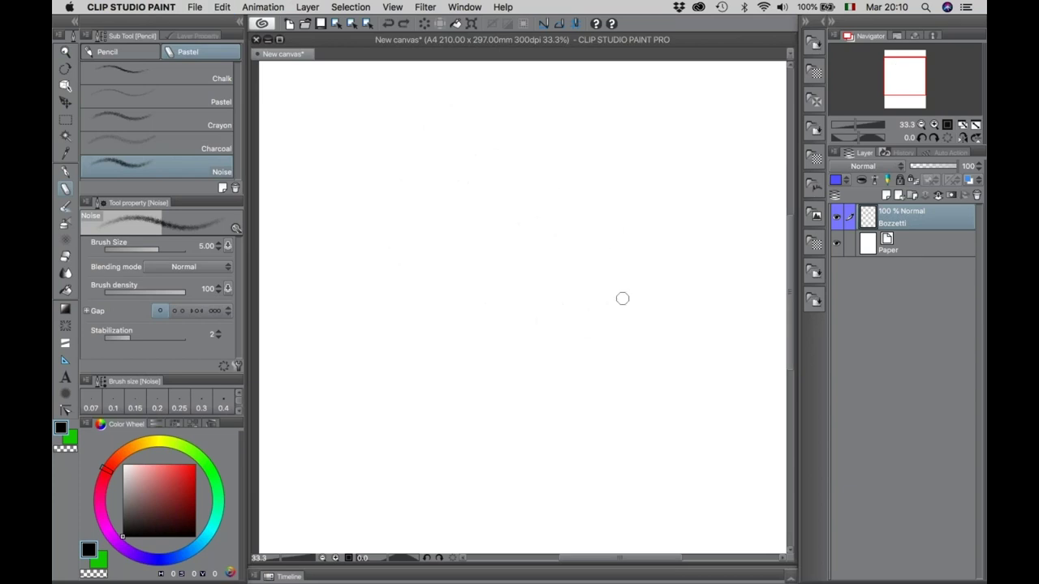
click(181, 96)
mouse_move(412, 135)
mouse_down()
mouse_move(491, 341)
mouse_move(625, 361)
mouse_up()
key(super+z)
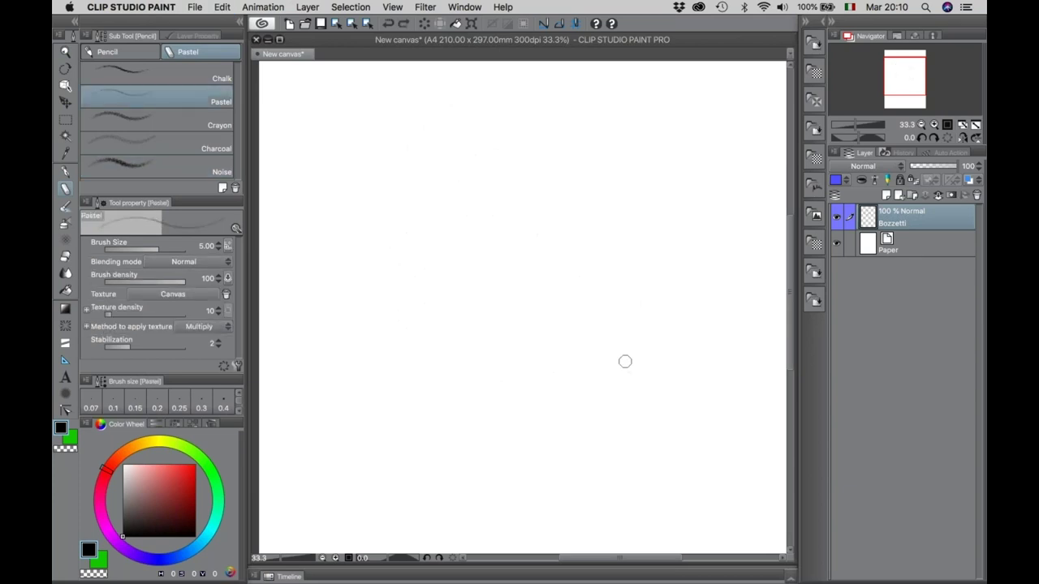
click(133, 52)
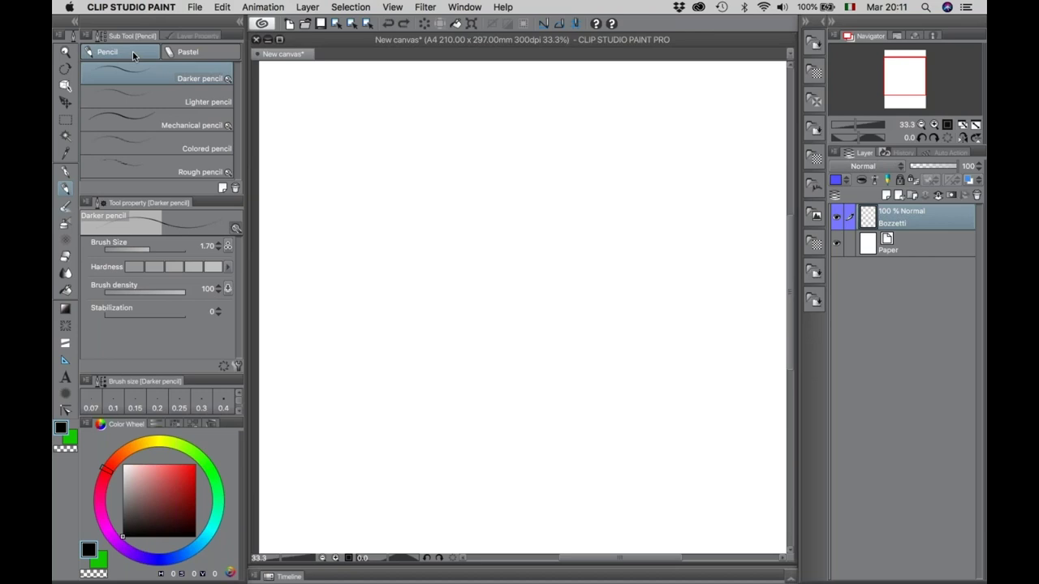
Sketch the cat's head circle with the Rough pencil, adding centre and horizontal guides.
click(168, 172)
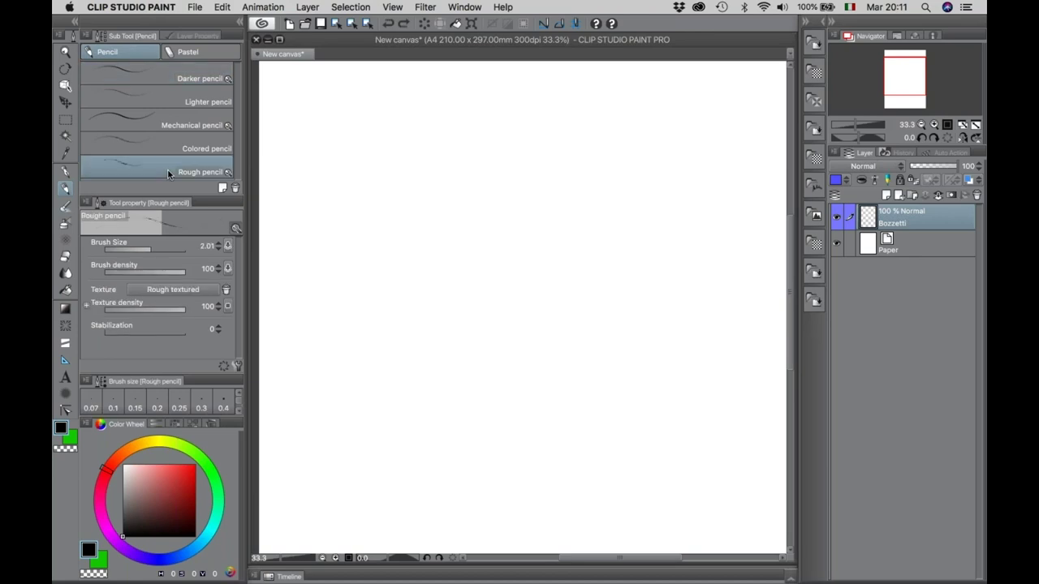
mouse_move(402, 130)
mouse_down()
mouse_move(399, 199)
mouse_move(432, 198)
mouse_up()
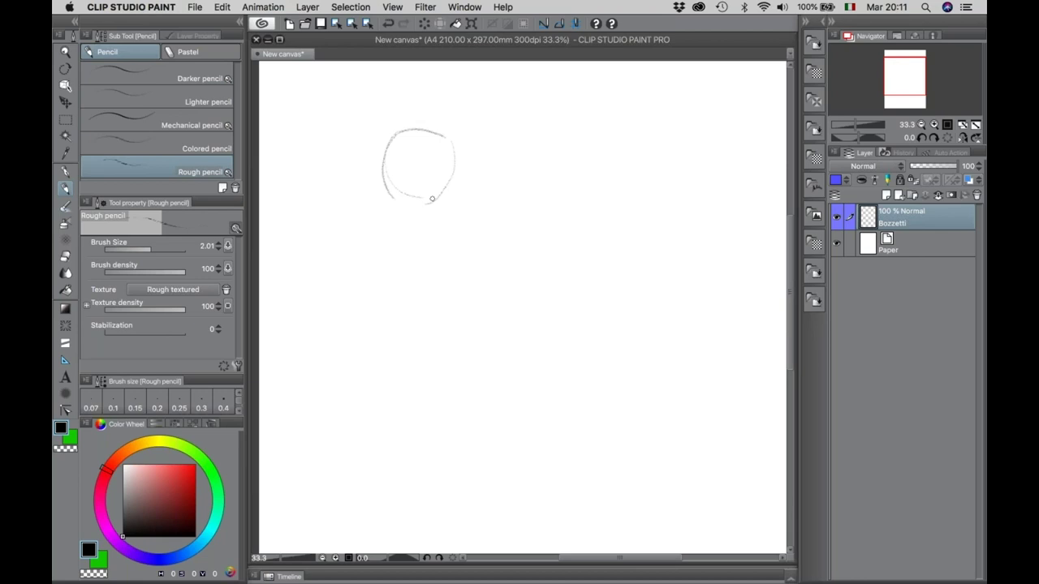
key(slash)
click(412, 138)
click(426, 146)
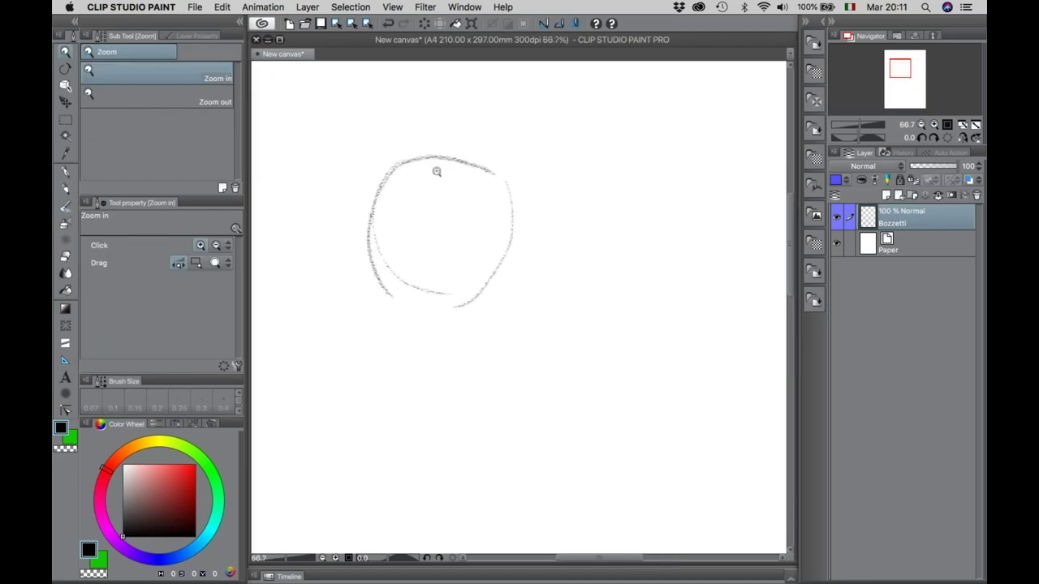
key(p)
mouse_move(375, 248)
mouse_down()
mouse_move(425, 283)
mouse_move(460, 289)
mouse_move(497, 274)
mouse_up()
mouse_move(406, 158)
mouse_down()
mouse_move(508, 220)
mouse_move(451, 297)
mouse_up()
mouse_move(370, 223)
mouse_down()
mouse_move(405, 292)
mouse_move(465, 293)
mouse_up()
drag(453, 198, 445, 297)
drag(414, 199, 509, 213)
drag(444, 203, 510, 237)
Sketch the neck, torso, both legs and the rounded shoes.
drag(406, 293, 372, 347)
drag(452, 314, 444, 357)
mouse_move(372, 328)
mouse_down()
mouse_move(364, 340)
mouse_move(412, 402)
mouse_up()
drag(454, 333, 434, 408)
drag(373, 341, 455, 341)
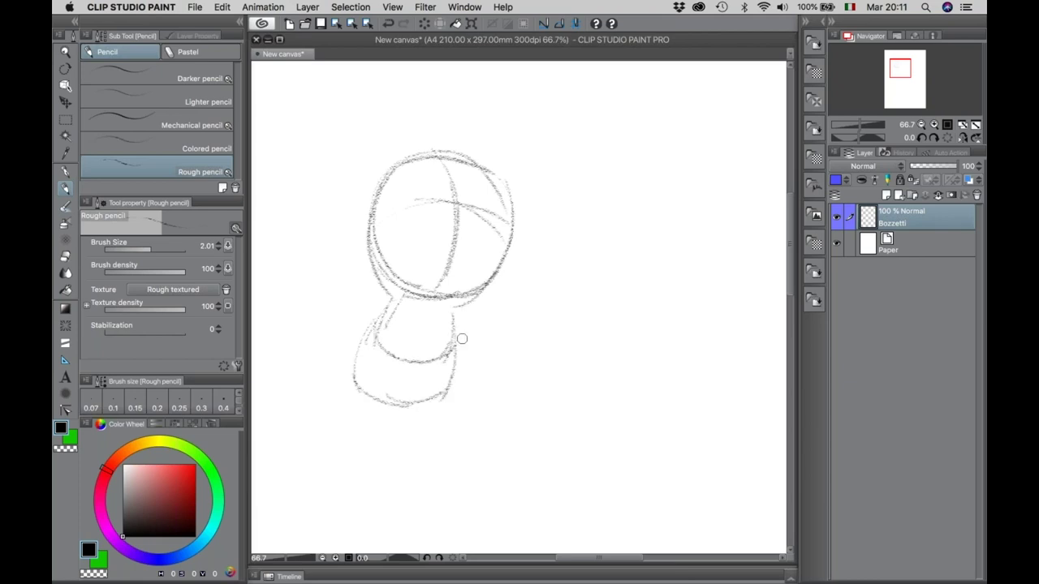
mouse_move(412, 396)
mouse_down()
mouse_move(433, 445)
mouse_move(451, 442)
mouse_move(447, 459)
mouse_move(467, 467)
mouse_up()
drag(493, 422, 477, 484)
drag(406, 459, 511, 487)
drag(466, 422, 526, 479)
mouse_move(354, 387)
mouse_down()
mouse_move(340, 410)
mouse_move(354, 448)
mouse_move(301, 470)
mouse_move(375, 469)
mouse_up()
mouse_move(387, 299)
mouse_down()
mouse_move(316, 335)
mouse_move(323, 370)
mouse_up()
Rough in both arms with spread-fingered hands.
drag(323, 335, 312, 367)
mouse_move(466, 318)
mouse_down()
mouse_move(503, 357)
mouse_move(493, 375)
mouse_up()
mouse_move(340, 342)
mouse_down()
mouse_move(367, 340)
mouse_move(340, 394)
mouse_move(297, 390)
mouse_up()
drag(303, 352, 278, 365)
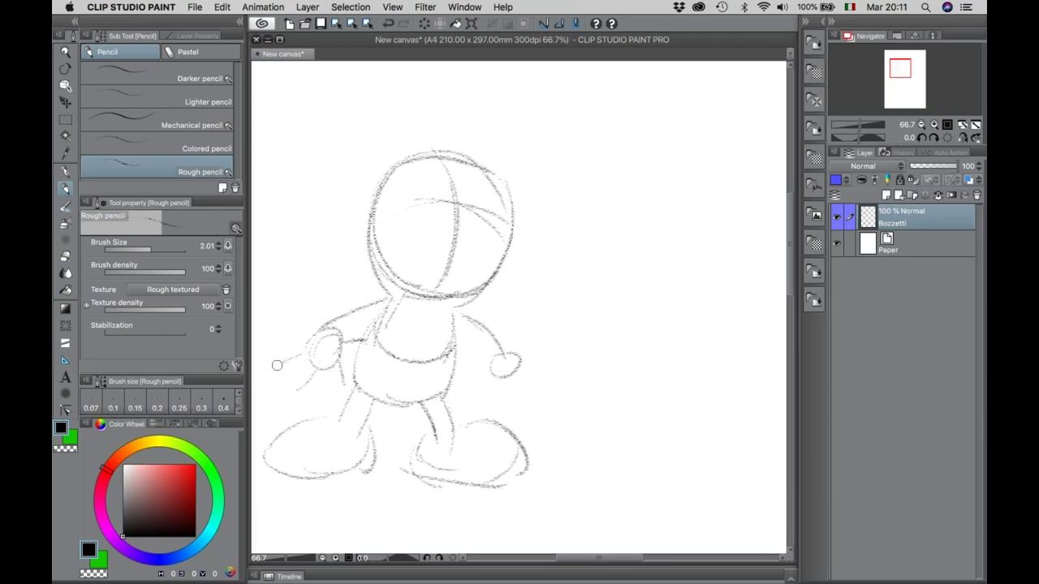
drag(466, 364, 497, 366)
mouse_move(497, 380)
mouse_down()
mouse_move(495, 408)
mouse_move(529, 388)
mouse_up()
drag(527, 366, 559, 382)
Sketch the face outline and guides, eyes, nose, chin line and left ear.
drag(396, 210, 448, 236)
drag(443, 172, 456, 247)
drag(391, 177, 392, 224)
drag(438, 162, 460, 253)
drag(463, 203, 464, 256)
mouse_move(456, 163)
mouse_down()
mouse_move(487, 177)
mouse_move(474, 248)
mouse_move(504, 240)
mouse_up()
drag(403, 263, 458, 283)
drag(478, 240, 472, 247)
drag(427, 186, 477, 228)
mouse_move(352, 173)
mouse_down()
mouse_move(381, 261)
mouse_move(388, 180)
mouse_up()
mouse_move(388, 180)
mouse_down()
mouse_move(383, 130)
mouse_move(456, 151)
mouse_move(473, 119)
mouse_move(494, 185)
mouse_up()
Add the right ear and refine the fingers on both hands and the right arm.
mouse_move(339, 362)
mouse_down()
mouse_move(306, 341)
mouse_move(329, 326)
mouse_move(270, 362)
mouse_move(285, 396)
mouse_move(341, 383)
mouse_up()
drag(372, 334, 337, 346)
mouse_move(487, 363)
mouse_down()
mouse_move(456, 373)
mouse_move(516, 341)
mouse_move(495, 406)
mouse_up()
mouse_move(501, 373)
mouse_down()
mouse_move(534, 394)
mouse_move(555, 372)
mouse_up()
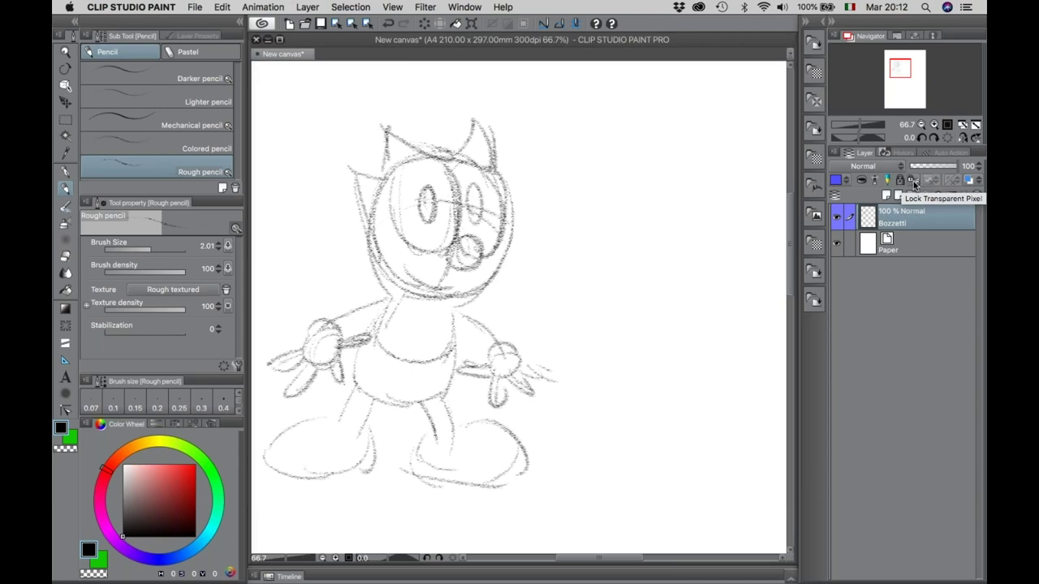
Lock Bozzetti's transparent pixels, fill its lines saturated blue, and lower opacity to 45%.
click(914, 182)
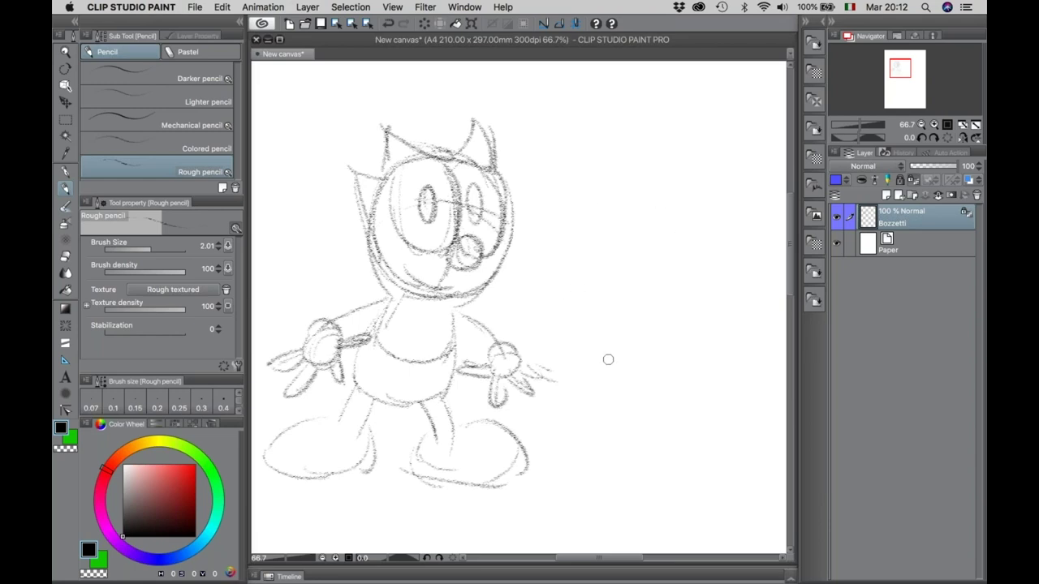
click(180, 558)
click(193, 466)
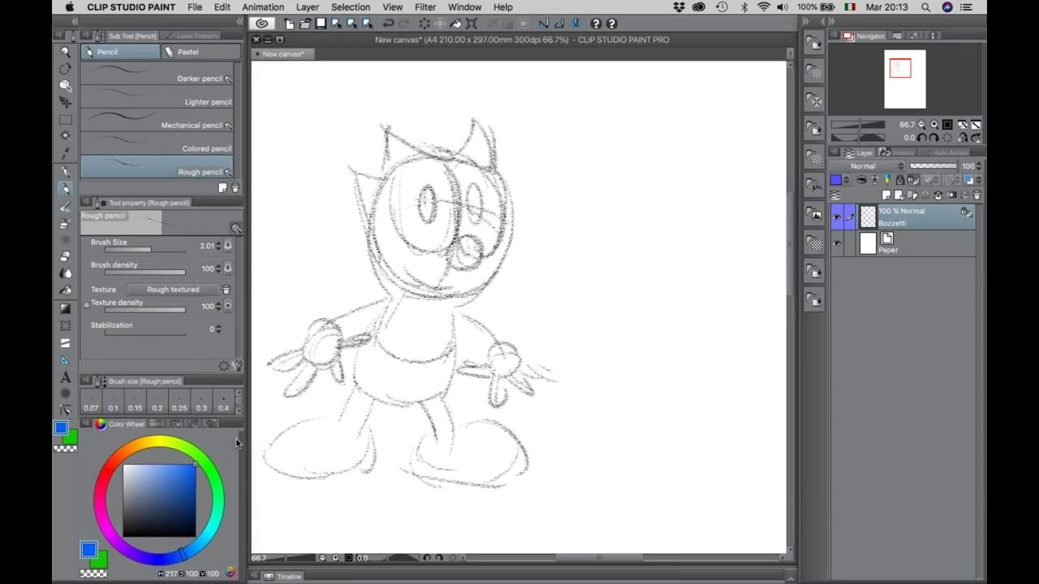
click(457, 25)
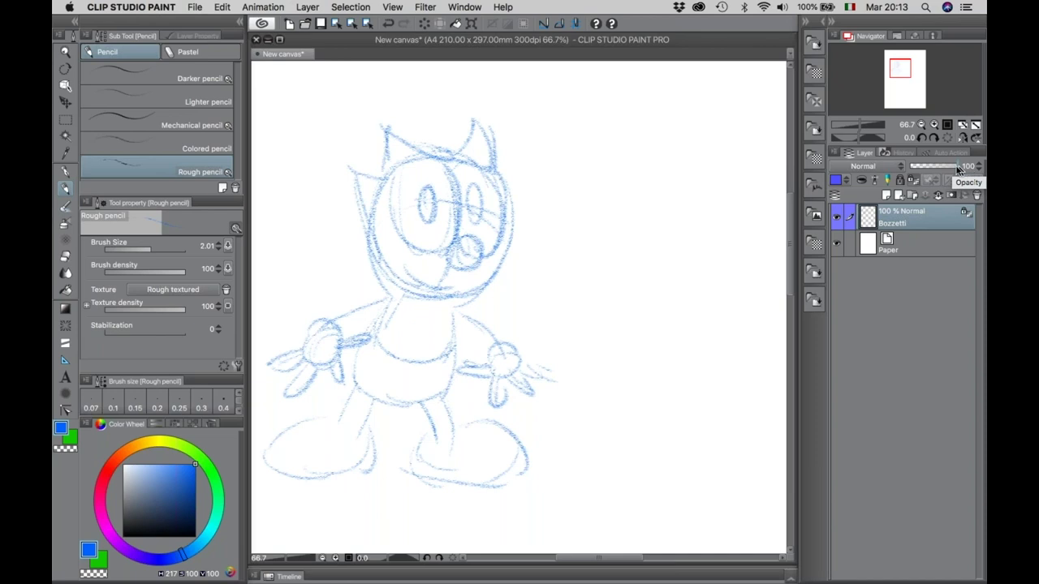
drag(967, 168, 934, 168)
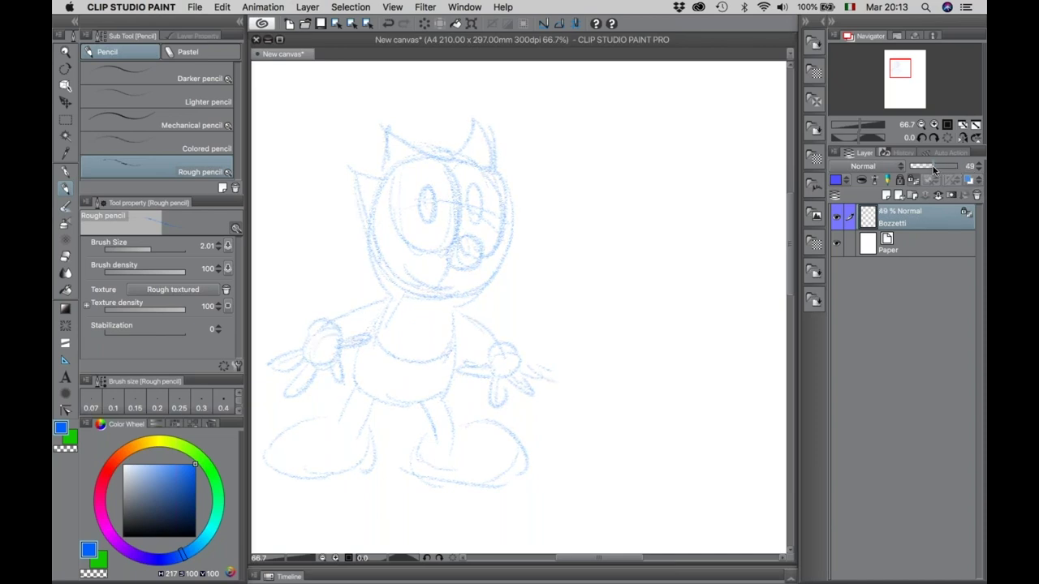
drag(933, 168, 930, 168)
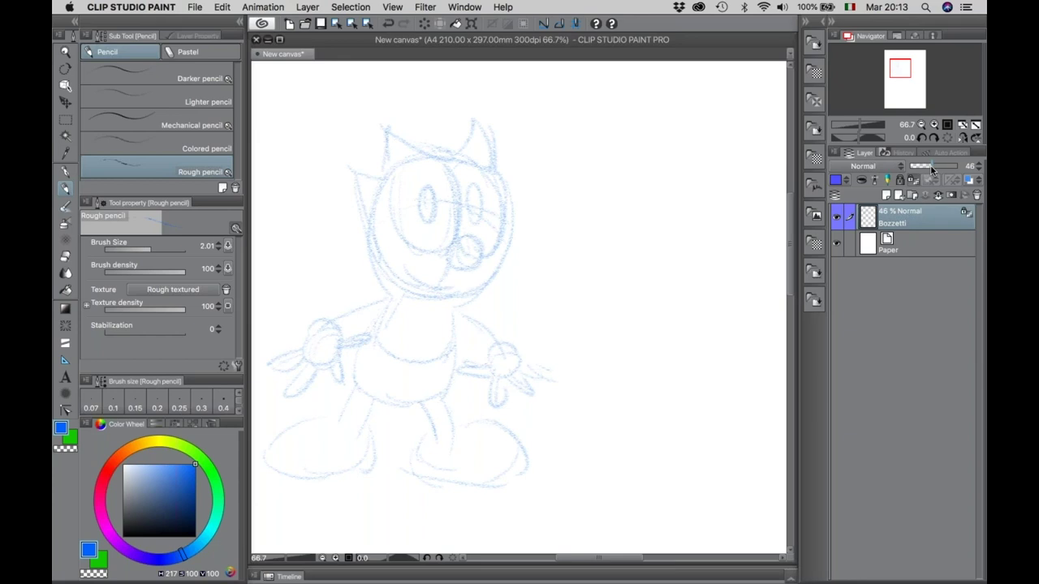
Add a new raster layer above Bozzetti, rename it Matite, and tag it blue.
click(885, 196)
click(973, 196)
click(886, 195)
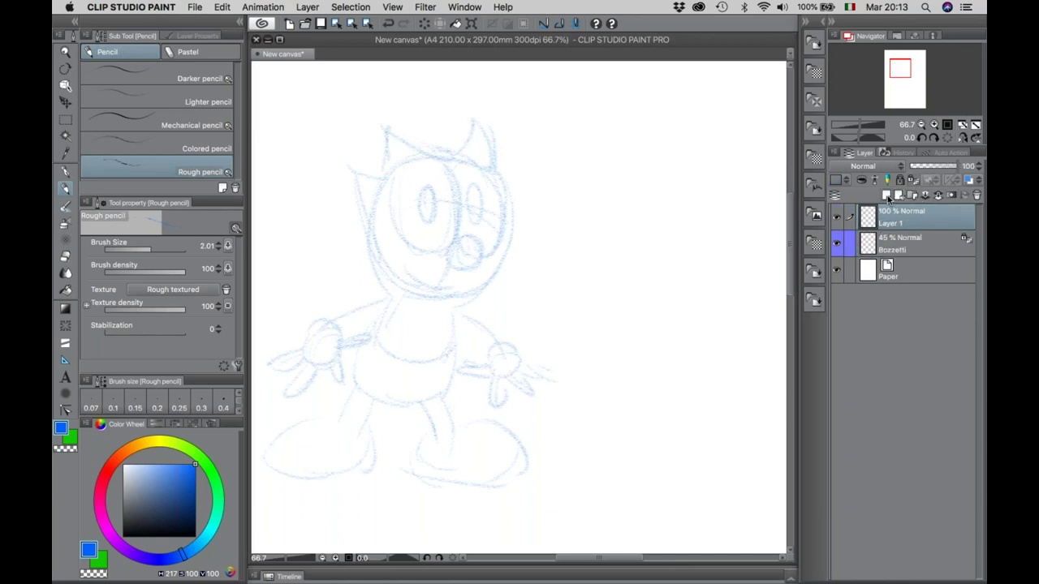
double_click(887, 224)
text(N)
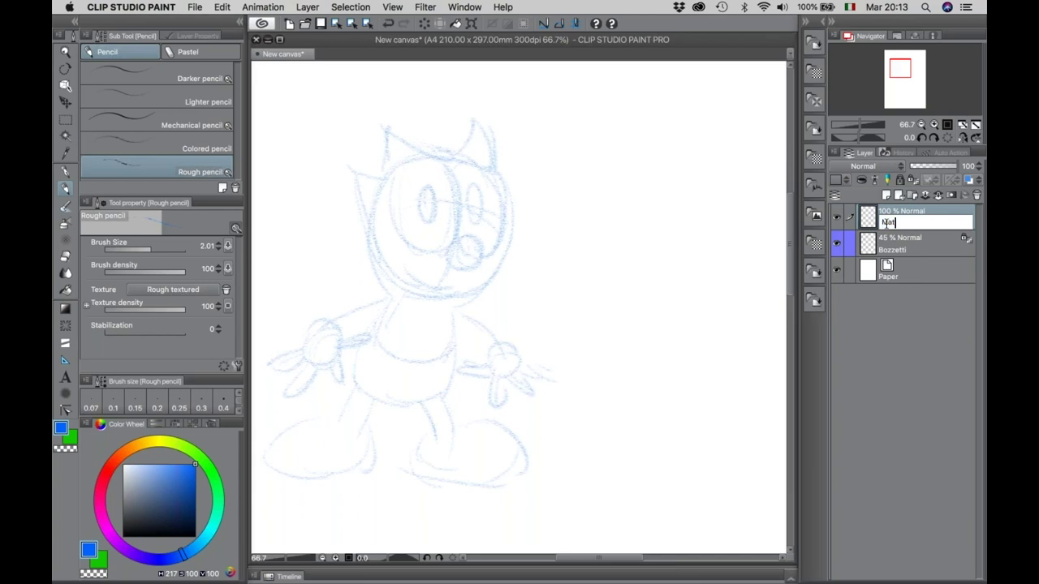
key(Return)
click(846, 179)
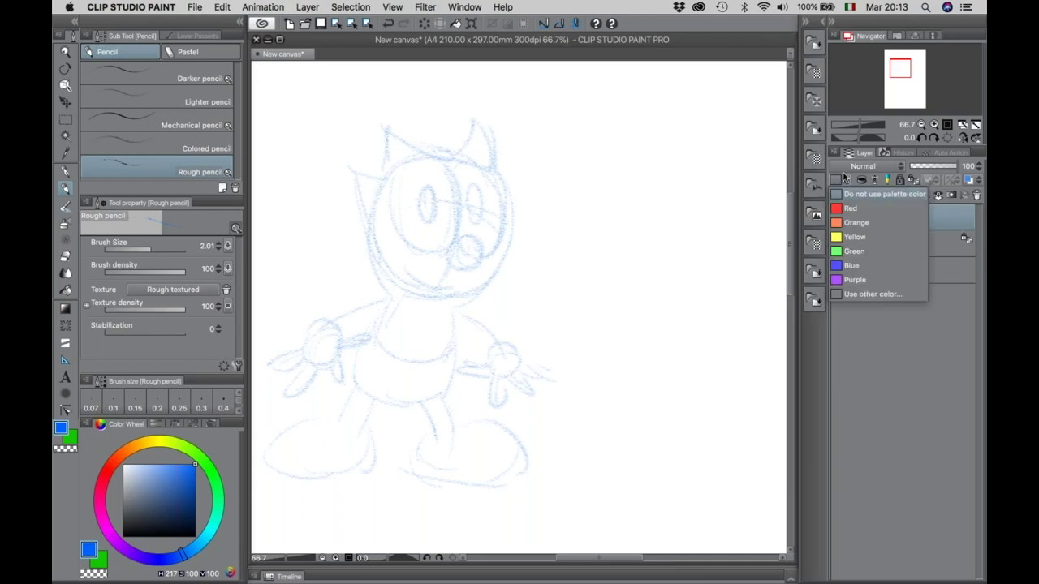
click(848, 266)
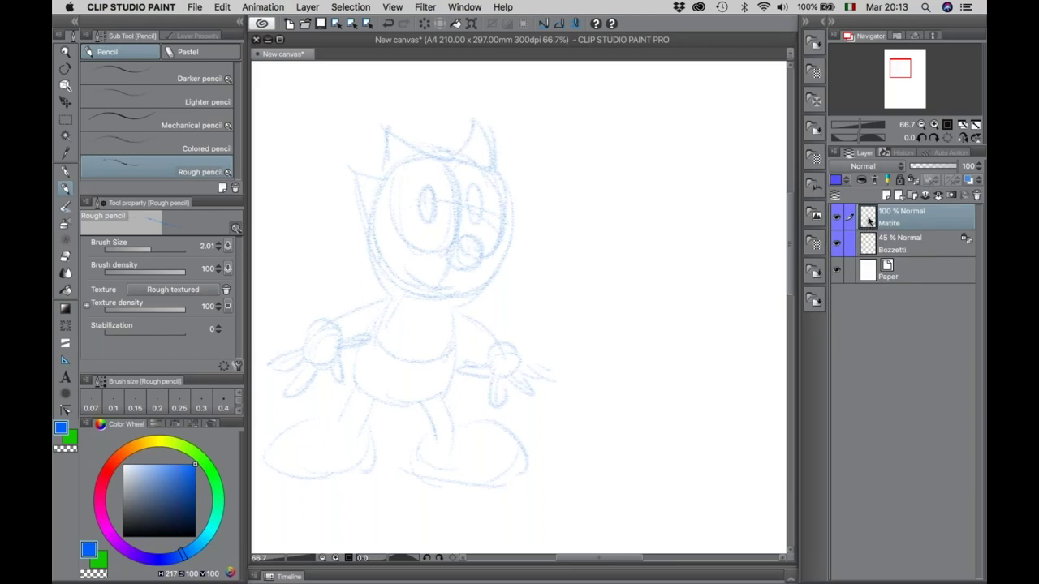
Set the Darker pencil to brush size 0.50 and stabilization 0, undoing a test stroke.
click(192, 80)
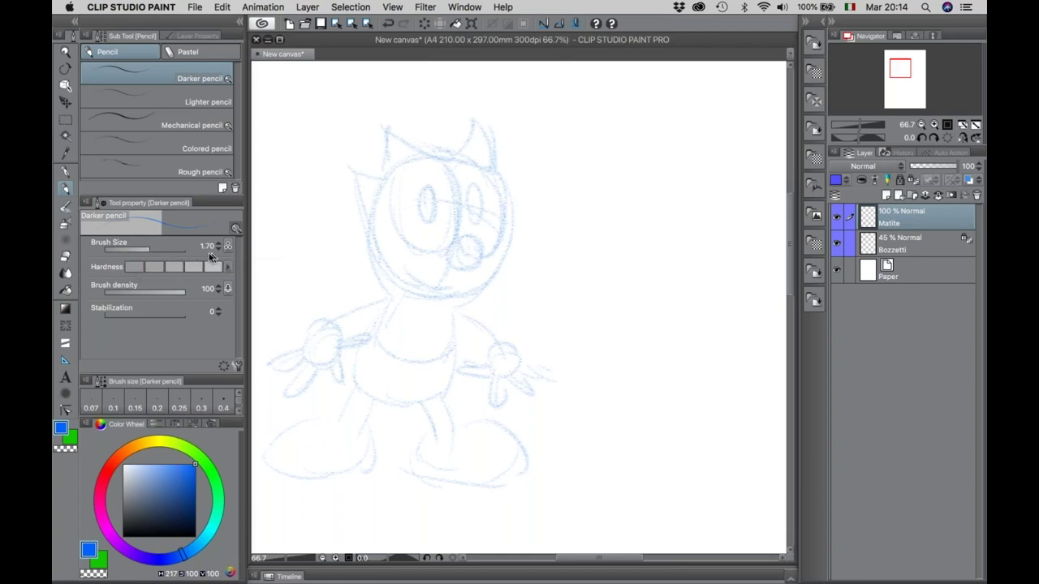
drag(178, 248, 185, 248)
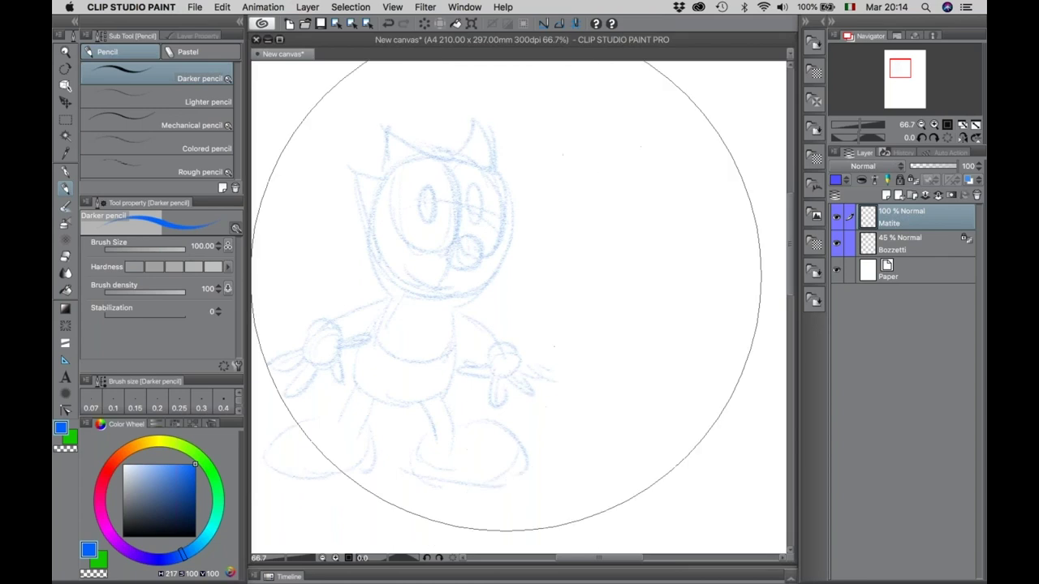
click(533, 290)
drag(137, 248, 106, 248)
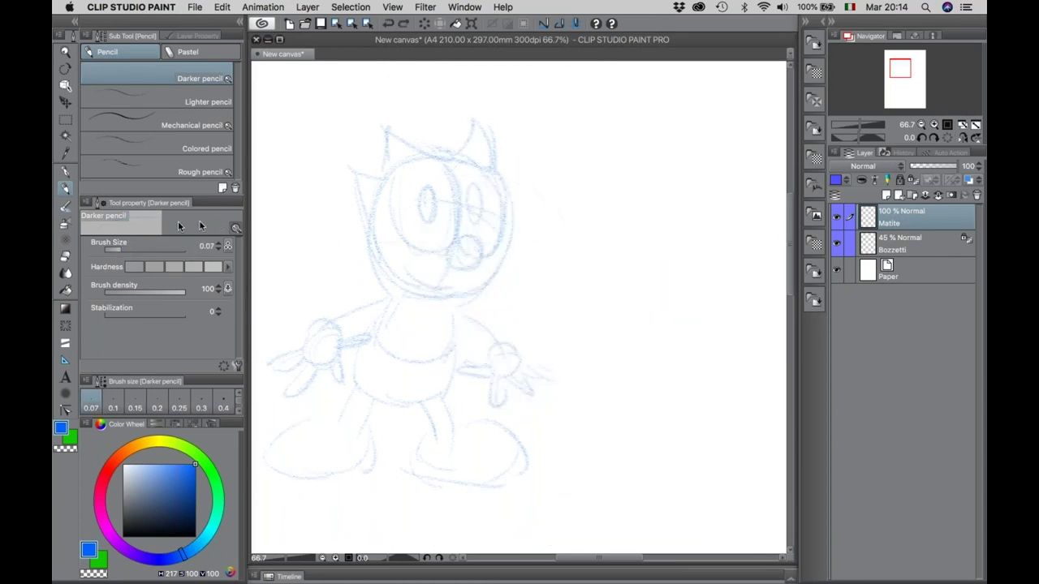
click(138, 248)
drag(337, 261, 360, 310)
key(ctrl+z)
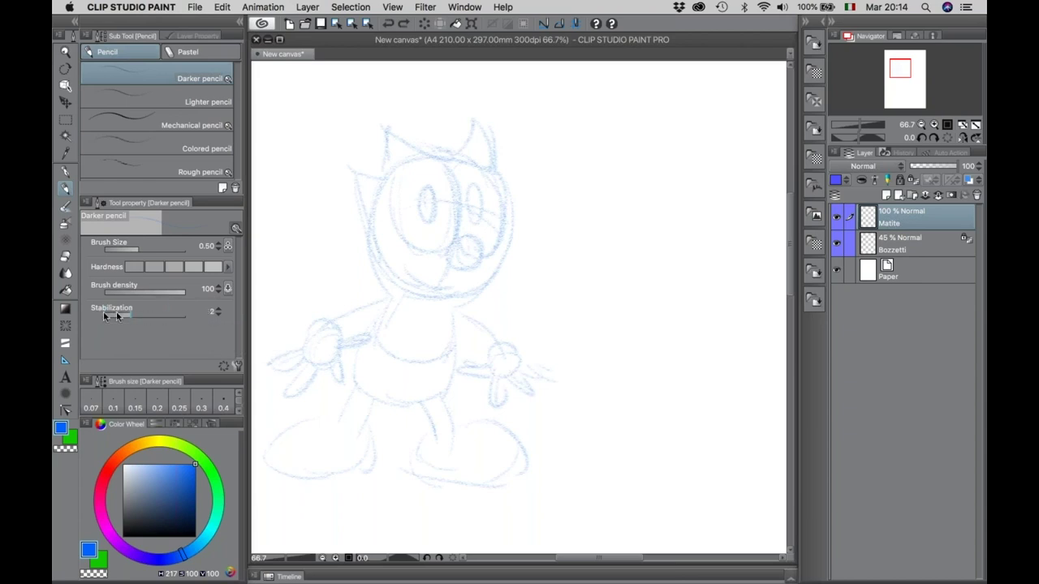
mouse_move(116, 316)
mouse_down()
mouse_move(162, 316)
mouse_move(107, 317)
mouse_move(187, 322)
mouse_move(91, 319)
mouse_up()
drag(119, 317, 97, 323)
Zoom to 100% and trace the top of the head and the ears in blue pencil.
key(/)
click(454, 211)
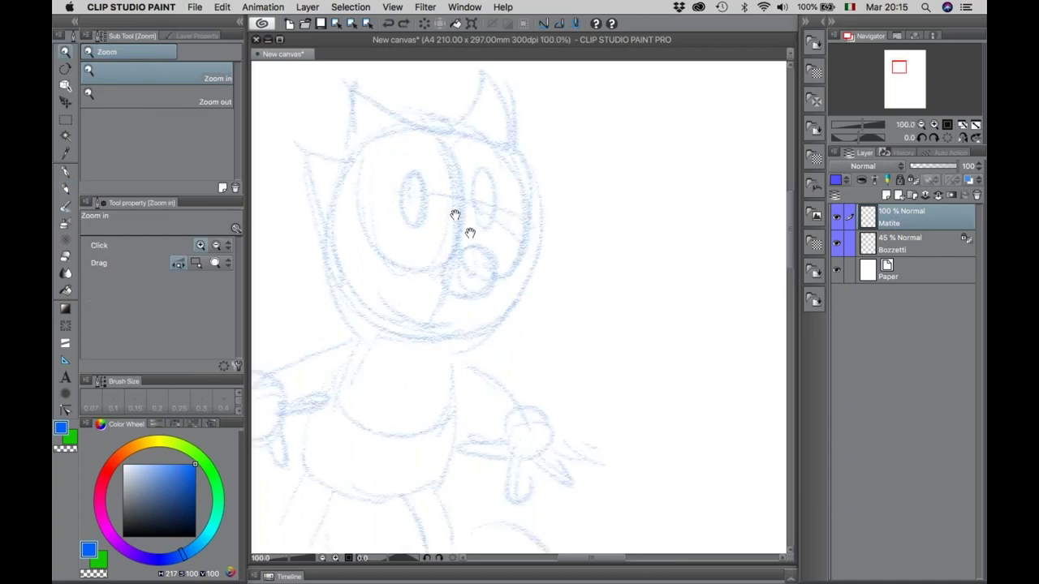
click(481, 237)
key(p)
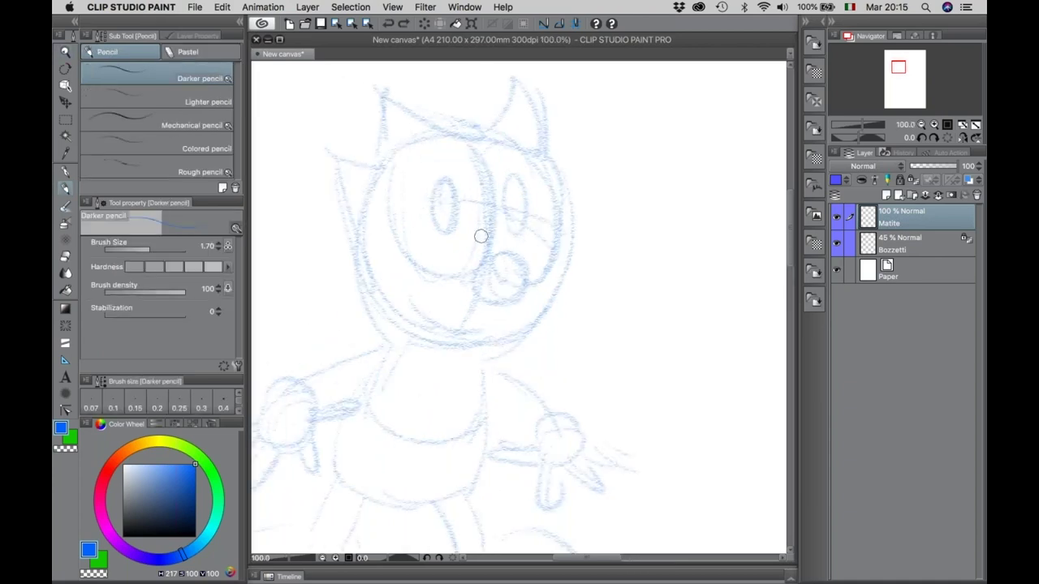
mouse_move(385, 89)
mouse_down()
mouse_move(436, 127)
mouse_move(475, 132)
mouse_move(508, 82)
mouse_move(546, 145)
mouse_up()
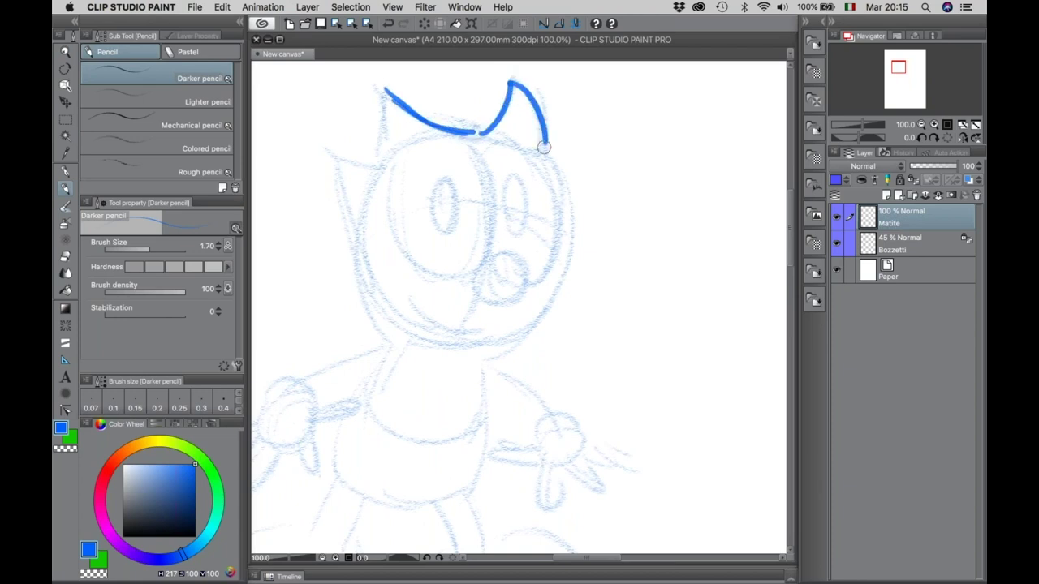
mouse_move(384, 85)
mouse_down()
mouse_move(362, 285)
mouse_move(397, 318)
mouse_move(438, 334)
mouse_move(481, 337)
mouse_move(557, 302)
mouse_up()
Trace the chin, right cheek, round nose, both eye outlines and the smile.
mouse_move(537, 143)
mouse_down()
mouse_move(574, 227)
mouse_move(546, 316)
mouse_up()
mouse_move(477, 273)
mouse_down()
mouse_move(529, 280)
mouse_move(479, 277)
mouse_up()
mouse_move(398, 159)
mouse_down()
mouse_move(447, 283)
mouse_move(477, 278)
mouse_up()
mouse_move(395, 163)
mouse_down()
mouse_move(406, 134)
mouse_move(479, 166)
mouse_move(489, 241)
mouse_up()
mouse_move(484, 169)
mouse_down()
mouse_move(538, 143)
mouse_move(564, 243)
mouse_move(535, 276)
mouse_up()
drag(404, 300, 469, 333)
Trace the left hand's fingers and the left arm, redoing a misplaced shoulder stroke.
scroll(452, 255, down, 3)
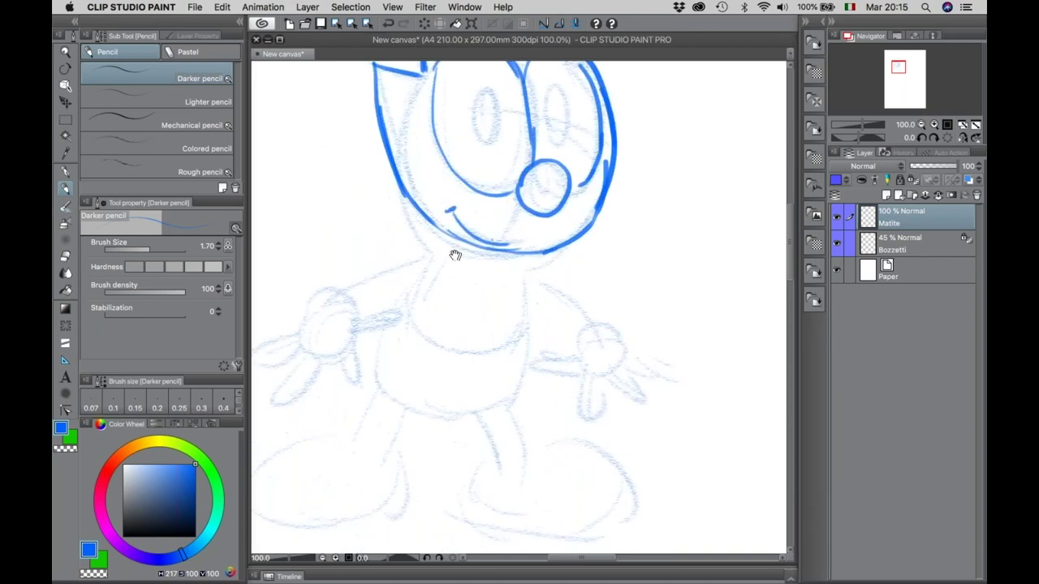
mouse_move(336, 290)
mouse_down()
mouse_move(401, 257)
mouse_move(382, 251)
mouse_move(389, 292)
mouse_move(354, 267)
mouse_move(380, 280)
mouse_move(353, 310)
mouse_move(302, 312)
mouse_move(390, 322)
mouse_move(345, 348)
mouse_move(338, 388)
mouse_up()
key(ctrl+z)
drag(333, 349, 331, 387)
mouse_move(316, 353)
mouse_down()
mouse_move(274, 400)
mouse_move(289, 370)
mouse_move(260, 333)
mouse_move(308, 298)
mouse_up()
mouse_move(394, 250)
mouse_down()
mouse_move(419, 238)
mouse_move(428, 268)
mouse_move(436, 234)
mouse_move(493, 268)
mouse_move(519, 251)
mouse_move(533, 321)
mouse_up()
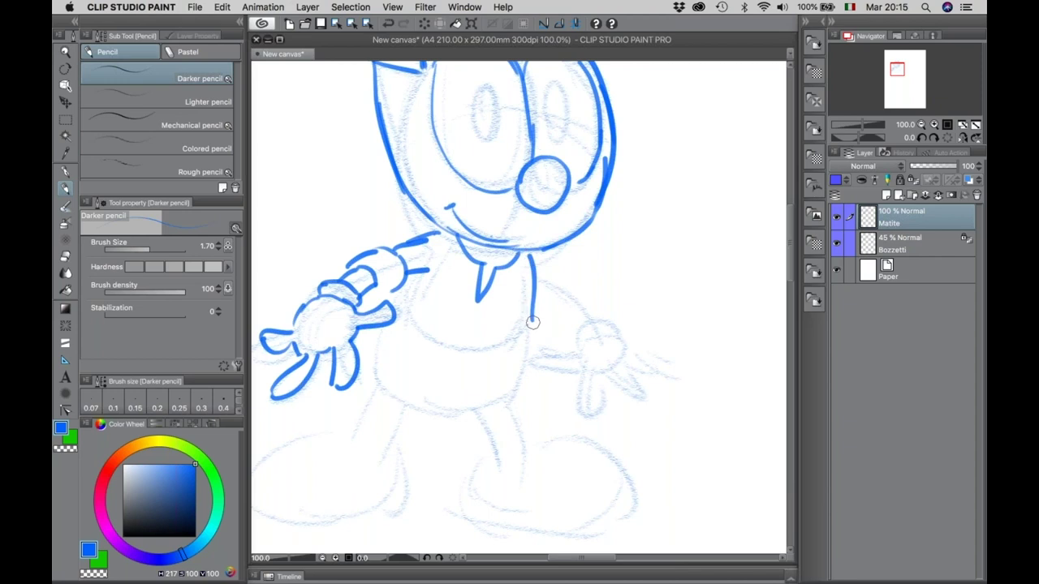
Trace the body sides, belly curve, shorts line, right shoulder and right hand with cuff.
mouse_move(372, 339)
mouse_down()
mouse_move(376, 377)
mouse_move(479, 408)
mouse_up()
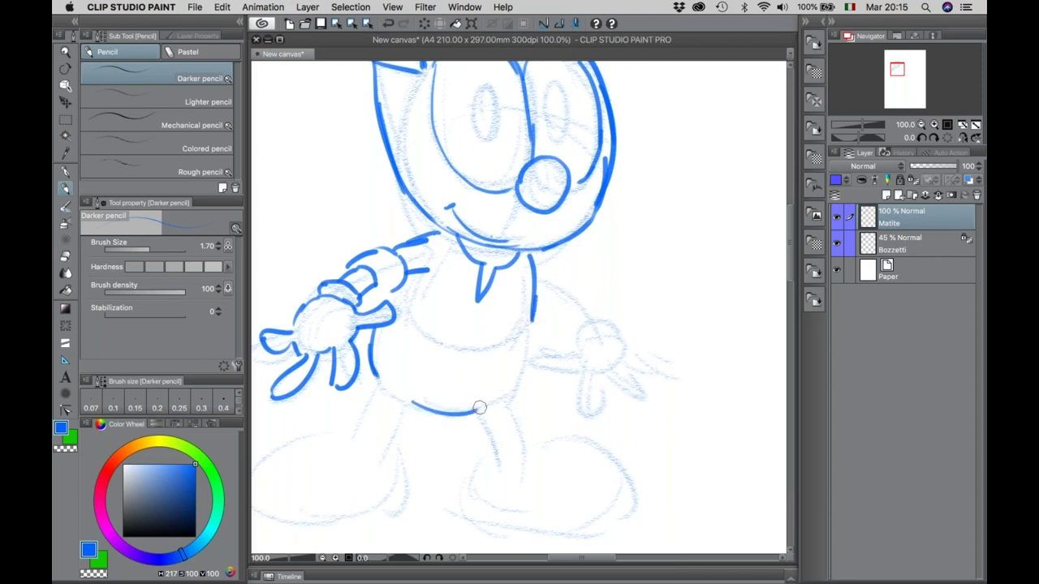
drag(531, 329, 514, 384)
mouse_move(398, 335)
mouse_down()
mouse_move(508, 363)
mouse_move(519, 354)
mouse_up()
mouse_move(532, 253)
mouse_down()
mouse_move(578, 285)
mouse_move(539, 285)
mouse_move(555, 265)
mouse_move(578, 280)
mouse_move(553, 310)
mouse_move(591, 318)
mouse_move(564, 333)
mouse_move(607, 321)
mouse_move(568, 351)
mouse_move(539, 350)
mouse_move(609, 383)
mouse_move(630, 354)
mouse_move(656, 375)
mouse_move(623, 339)
mouse_move(648, 341)
mouse_up()
mouse_move(600, 312)
mouse_down()
mouse_move(623, 342)
mouse_move(592, 349)
mouse_move(666, 190)
mouse_up()
Trace both legs, their cuffs and both feet.
mouse_move(439, 234)
mouse_down()
mouse_move(417, 286)
mouse_move(452, 292)
mouse_up()
mouse_move(465, 257)
mouse_down()
mouse_move(422, 306)
mouse_move(462, 302)
mouse_up()
mouse_move(401, 286)
mouse_down()
mouse_move(372, 286)
mouse_move(337, 368)
mouse_move(373, 375)
mouse_up()
drag(399, 370, 460, 350)
drag(461, 308, 461, 351)
drag(535, 264, 546, 301)
mouse_move(568, 255)
mouse_down()
mouse_move(577, 292)
mouse_move(536, 308)
mouse_move(588, 307)
mouse_move(560, 370)
mouse_up()
mouse_move(579, 300)
mouse_down()
mouse_move(658, 311)
mouse_move(642, 373)
mouse_move(560, 375)
mouse_up()
mouse_move(571, 238)
mouse_down()
mouse_move(510, 382)
mouse_move(500, 443)
mouse_up()
Trace the left eye oval, both pupils and the left cheek curve by the nose.
mouse_move(465, 168)
mouse_down()
mouse_move(459, 203)
mouse_move(474, 210)
mouse_move(480, 159)
mouse_move(469, 208)
mouse_up()
mouse_move(534, 157)
mouse_down()
mouse_move(531, 191)
mouse_move(537, 182)
mouse_move(541, 201)
mouse_up()
mouse_move(388, 258)
mouse_down()
mouse_move(409, 230)
mouse_move(423, 236)
mouse_up()
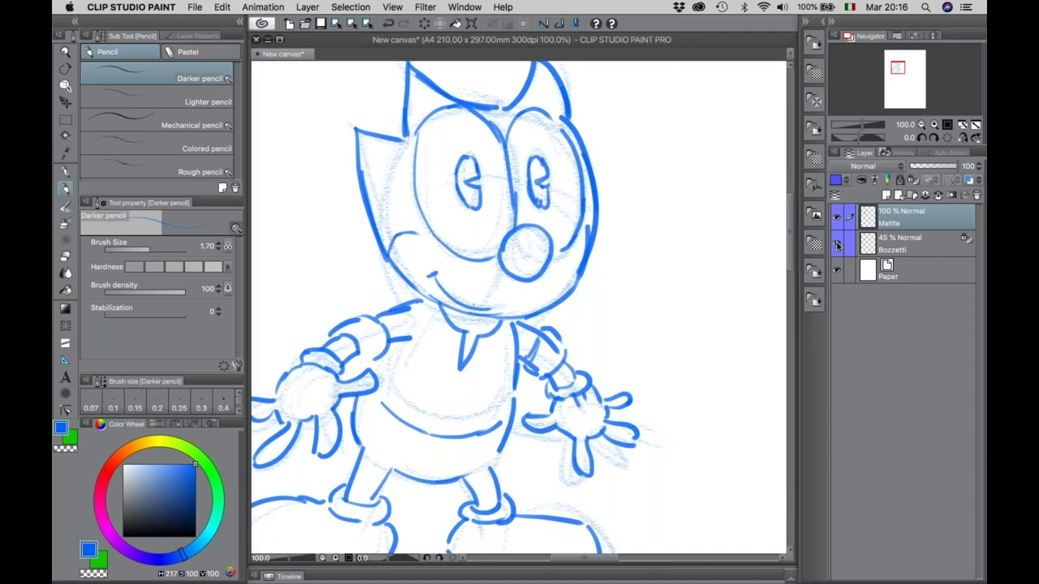
click(861, 245)
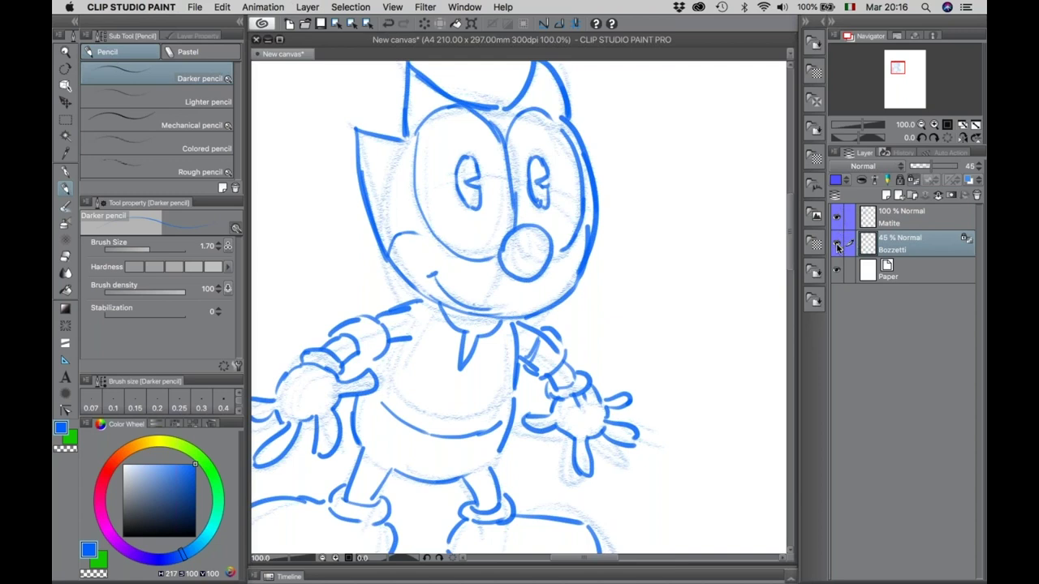
click(837, 244)
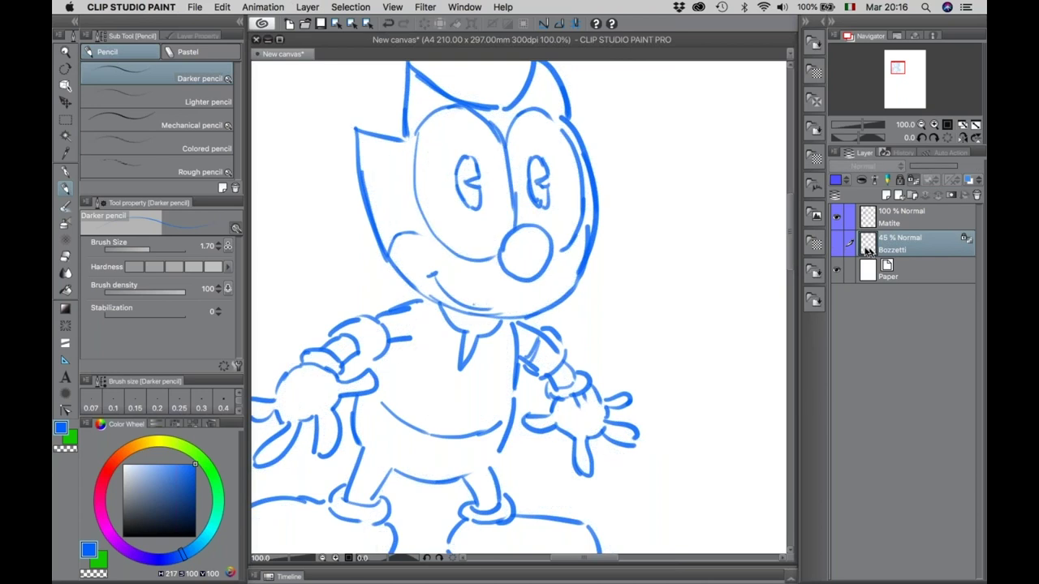
click(837, 244)
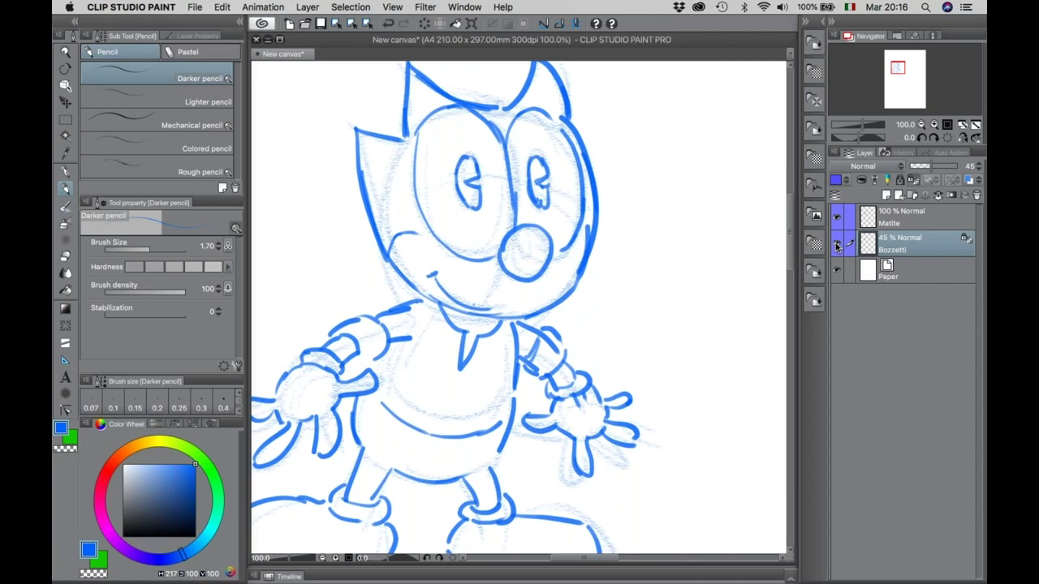
Hide the Bozzetti layer, select Matite and fade its opacity to 20%.
click(836, 244)
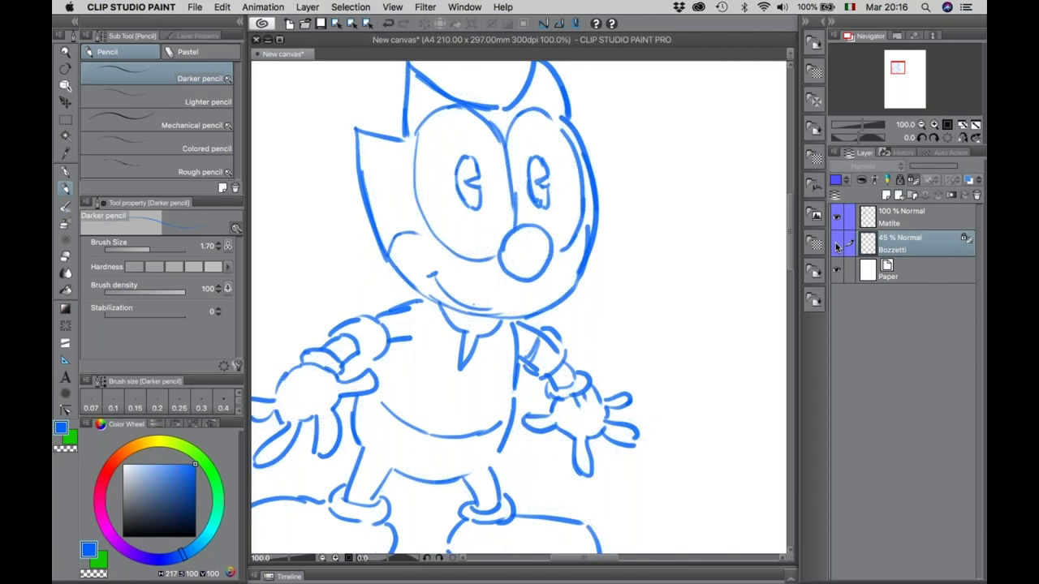
click(874, 222)
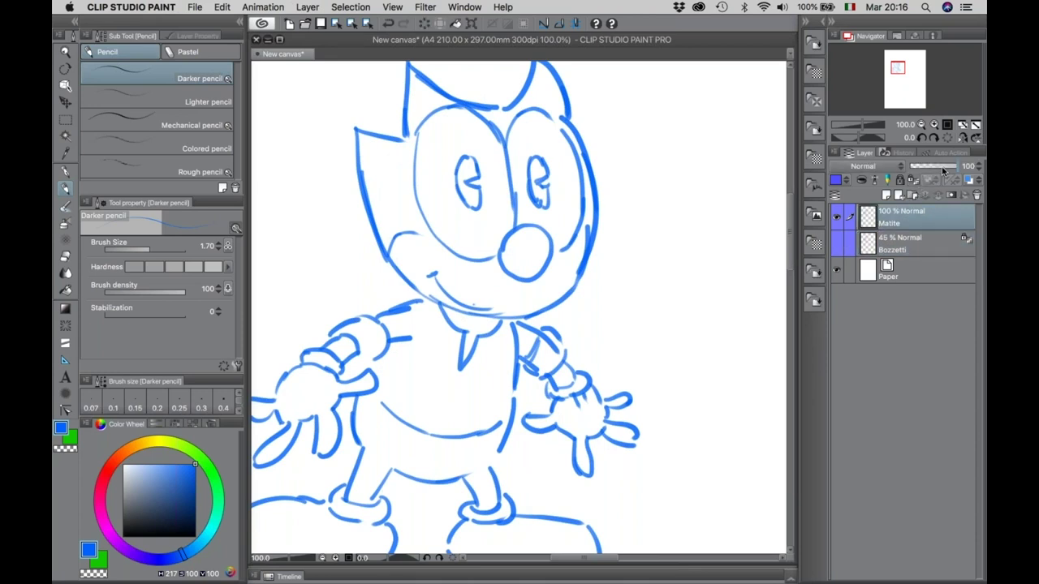
mouse_move(943, 170)
mouse_down()
mouse_move(955, 169)
mouse_move(923, 169)
mouse_up()
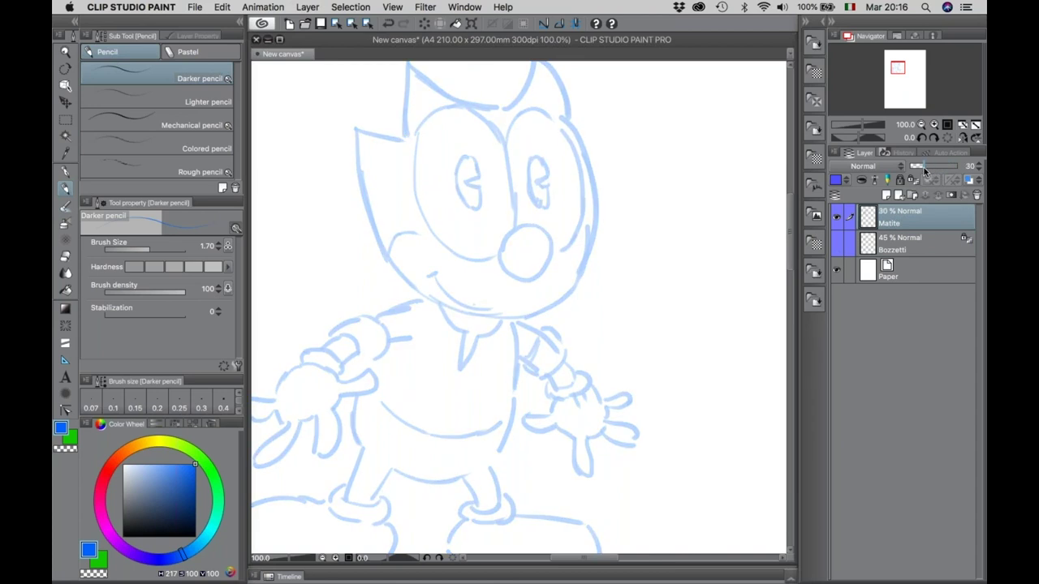
drag(922, 168, 917, 169)
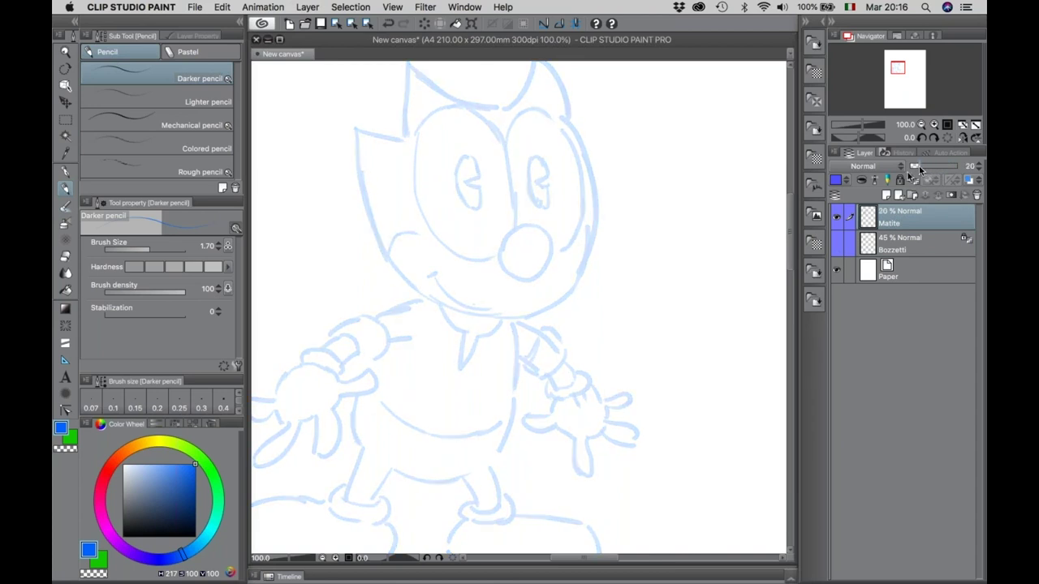
Add a new layer above Matite, name it 'Chine' and give it a green colour label.
click(885, 195)
double_click(883, 222)
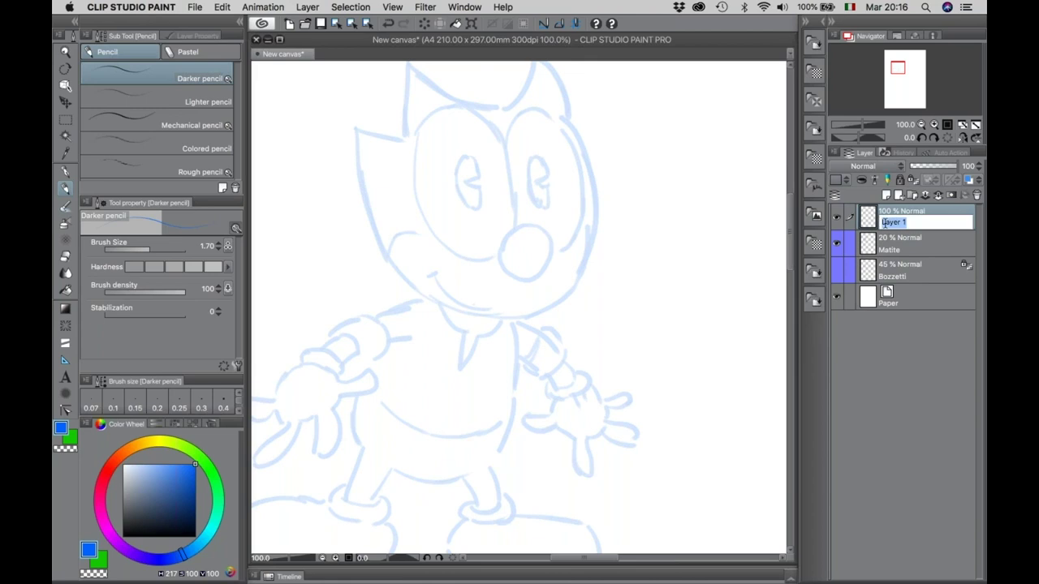
text(Chine)
key(Return)
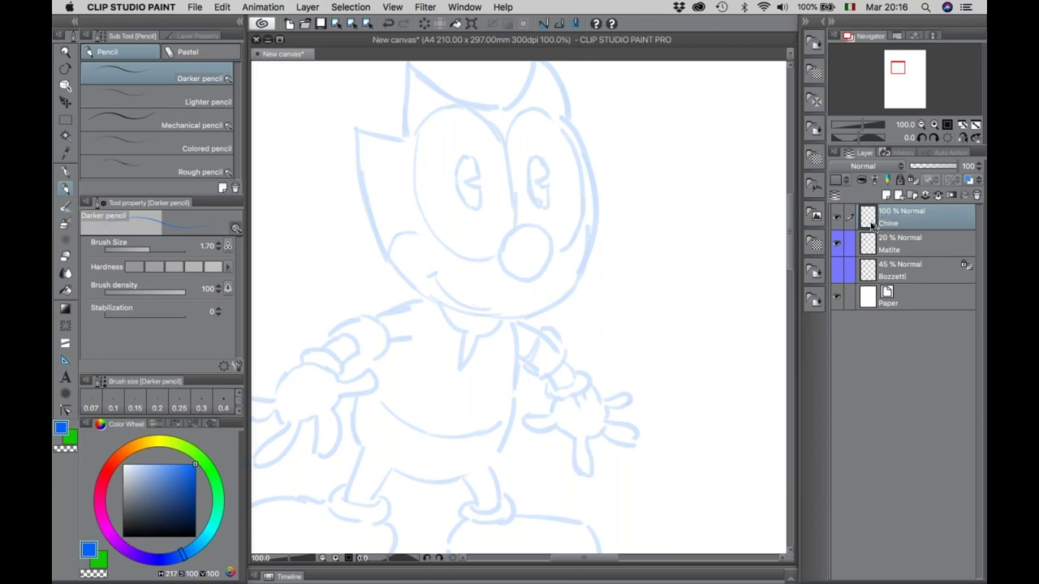
click(838, 179)
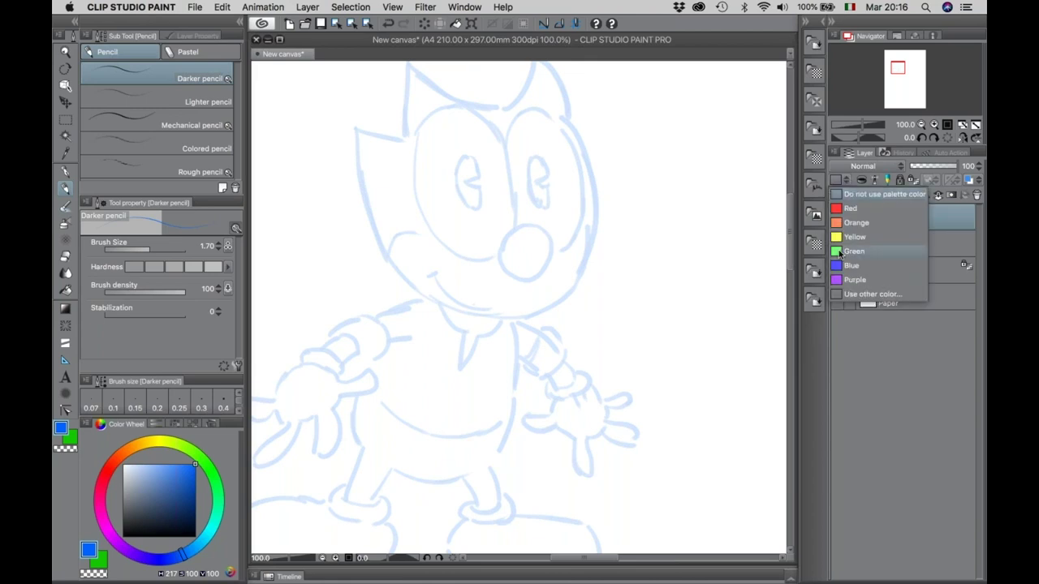
click(844, 251)
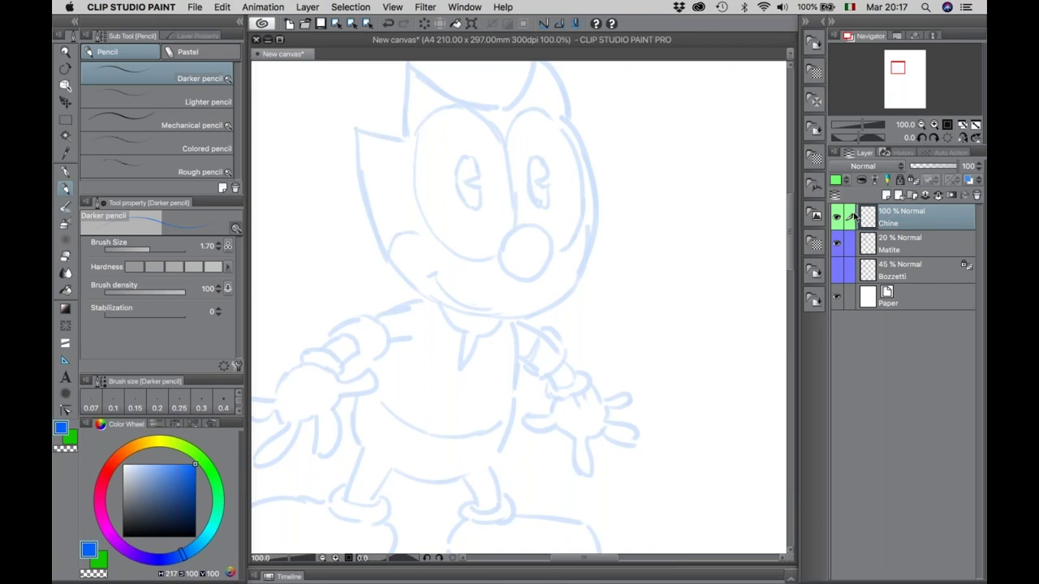
Test the Calligraphy and Textured pens with a stroke each, undoing both.
click(67, 173)
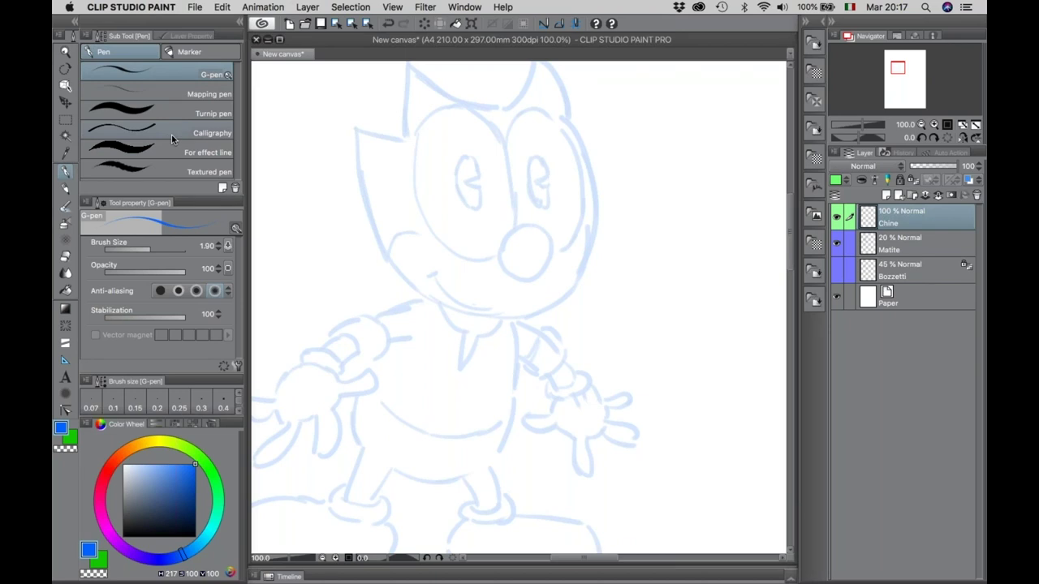
click(140, 135)
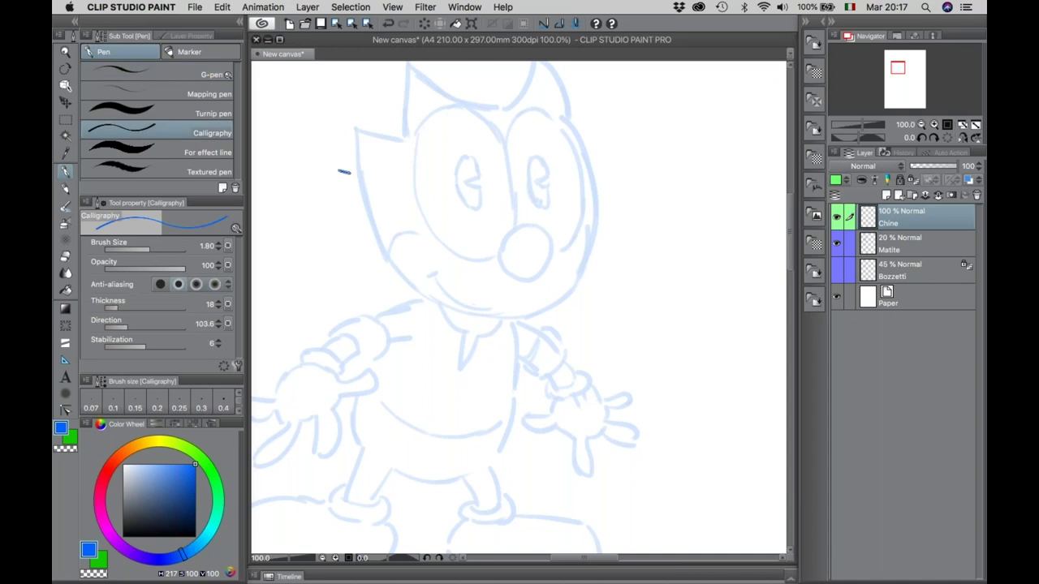
drag(340, 171, 534, 296)
key(ctrl+z)
click(188, 172)
drag(336, 174, 510, 301)
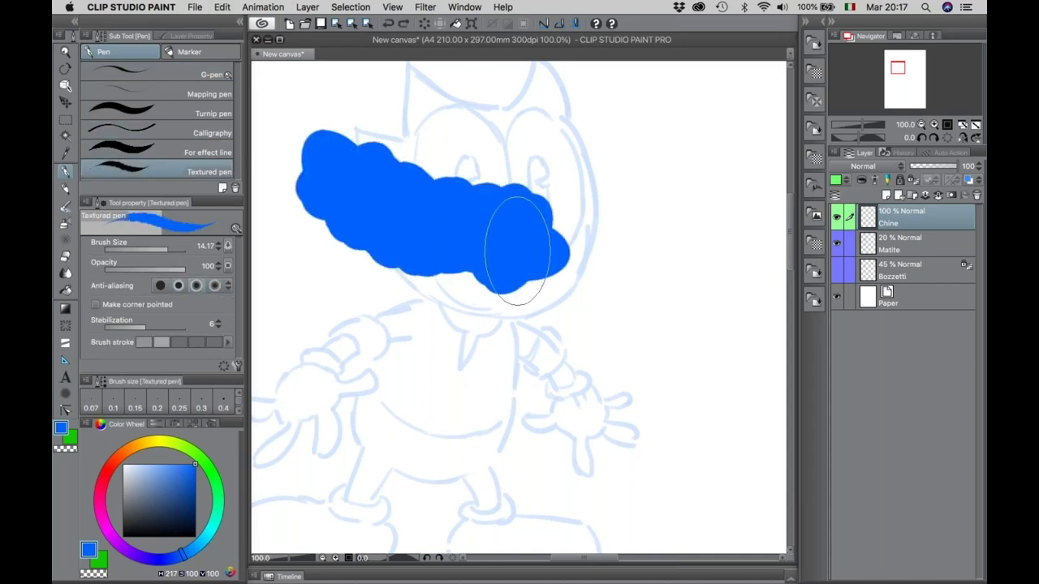
key(ctrl+z)
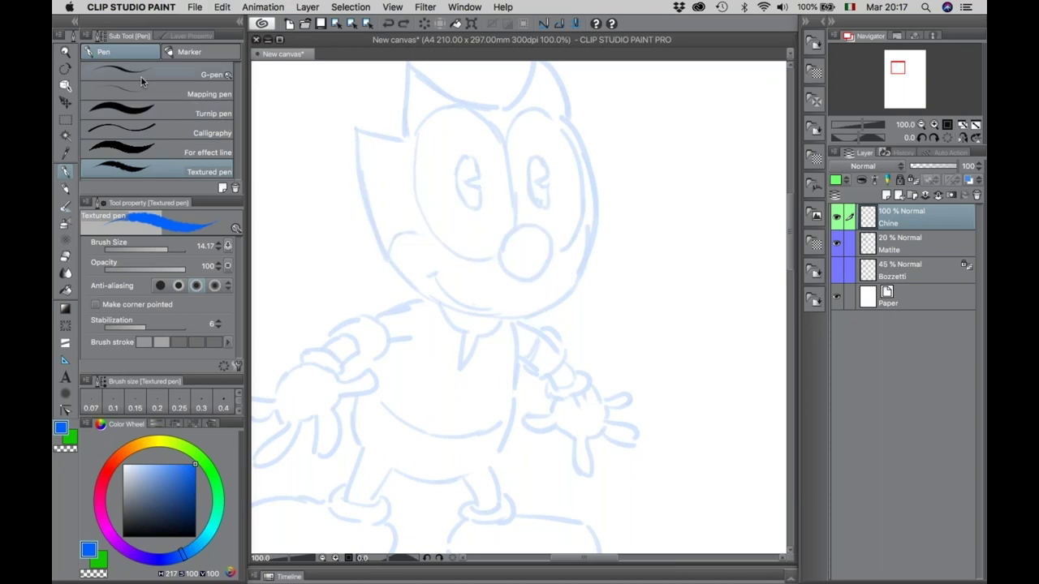
Test the Fill-in-mono marker pen, undo its stroke, and select the G-pen.
click(187, 55)
click(130, 55)
click(183, 52)
click(140, 53)
click(187, 52)
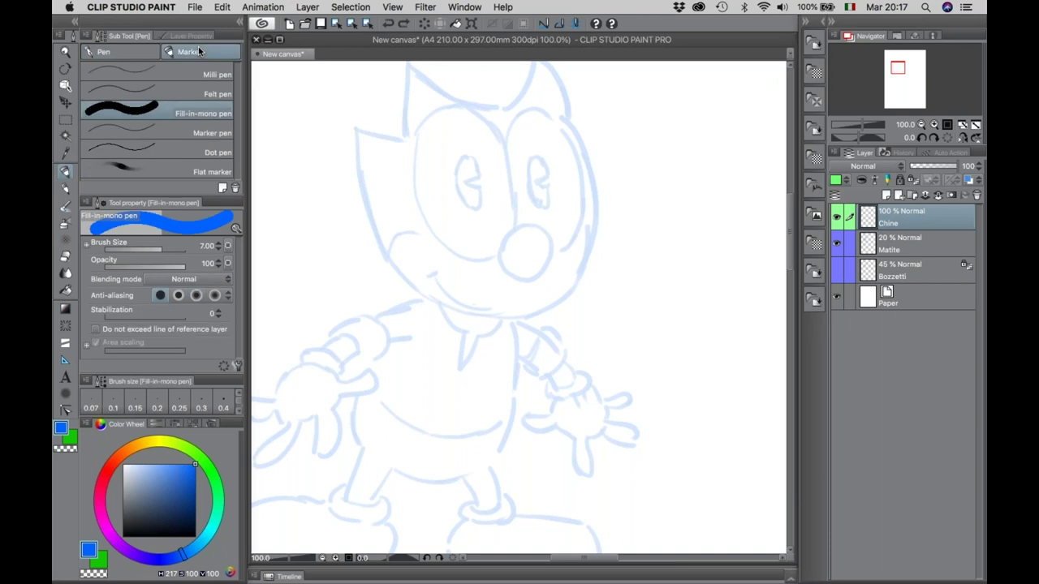
drag(374, 182, 674, 299)
key(super+z)
click(120, 52)
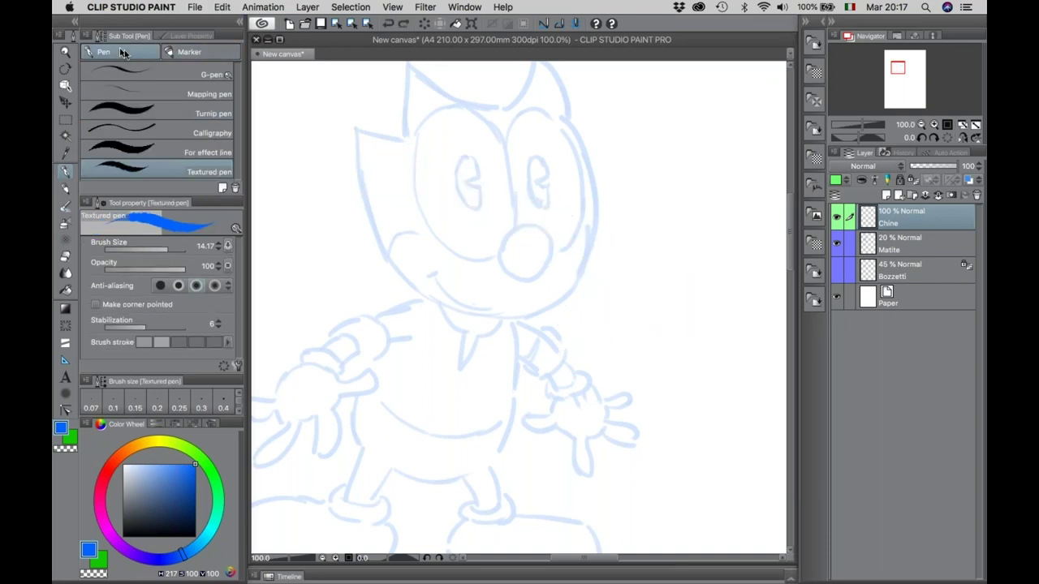
click(151, 71)
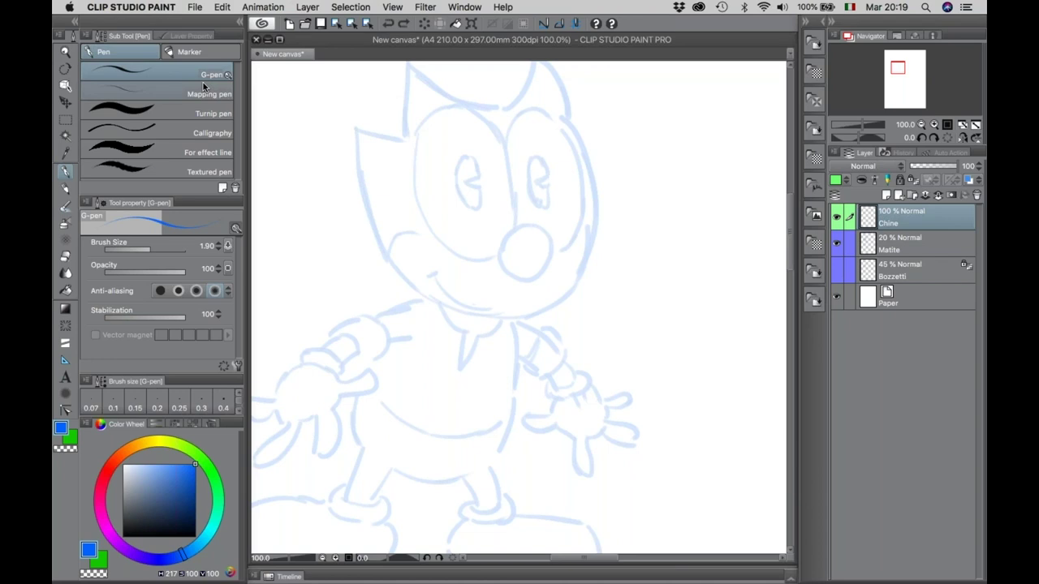
Set the drawing colour to black, testing and undoing G-pen strokes before and after.
drag(357, 129, 411, 287)
key(ctrl+z)
click(195, 538)
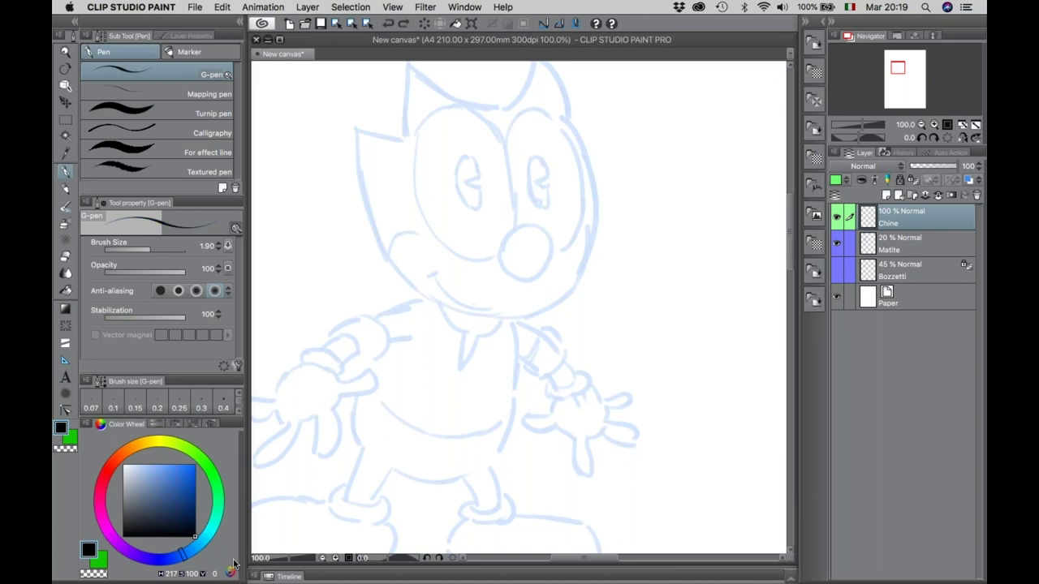
drag(357, 128, 413, 296)
key(ctrl+z)
Practise black G-pen strokes on blank paper and over the cat's face and ear, undoing each.
drag(500, 222, 331, 254)
mouse_move(618, 106)
mouse_down()
mouse_move(559, 307)
mouse_move(489, 389)
mouse_move(538, 258)
mouse_move(587, 169)
mouse_move(642, 141)
mouse_move(691, 134)
mouse_up()
key(ctrl+z)
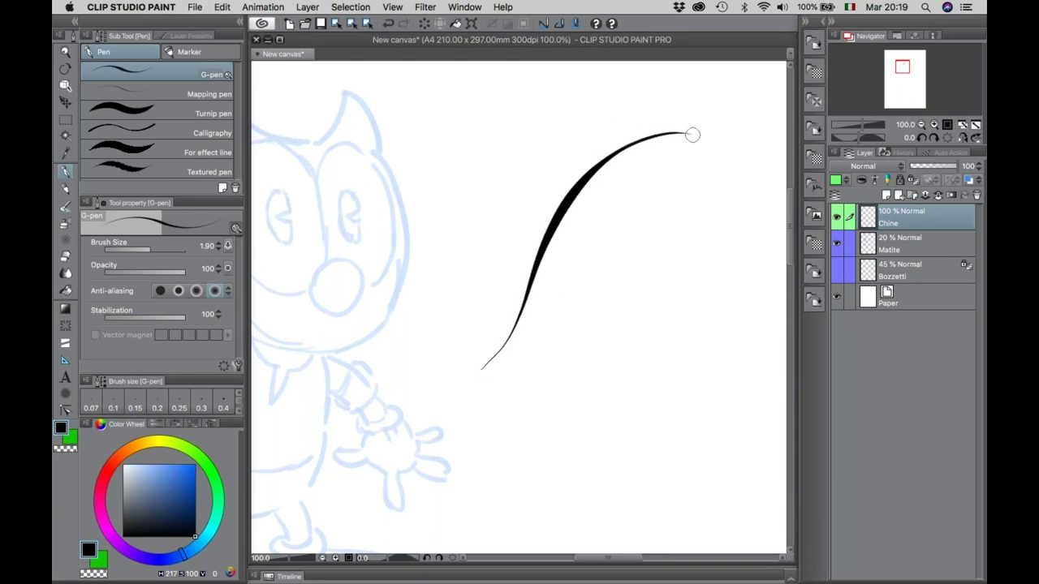
mouse_move(572, 328)
mouse_down()
mouse_move(610, 255)
mouse_move(678, 199)
mouse_move(726, 242)
mouse_move(717, 272)
mouse_up()
key(ctrl+z)
key(ctrl+z)
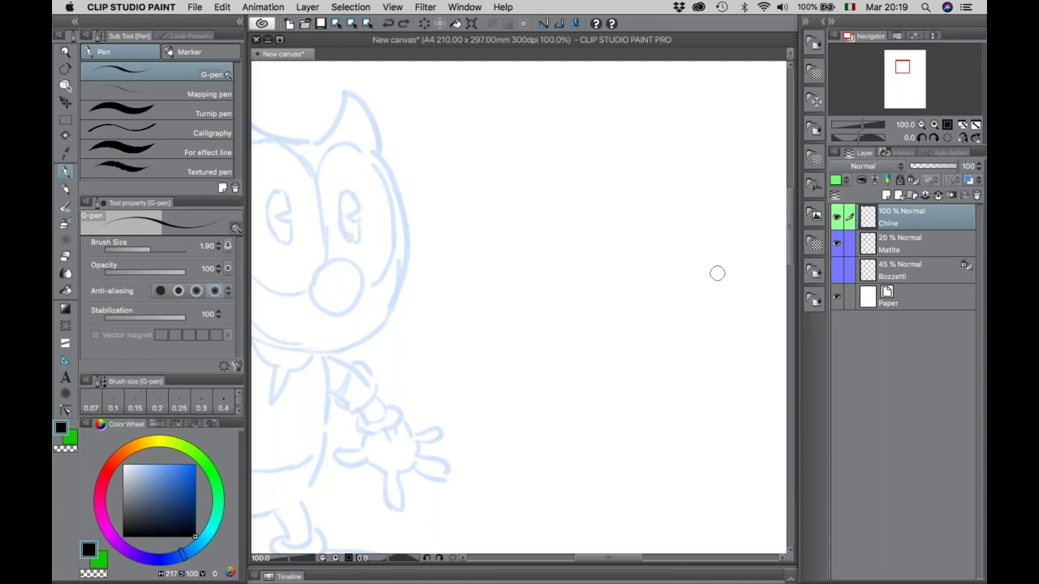
mouse_move(376, 152)
mouse_down()
mouse_move(404, 200)
mouse_move(408, 283)
mouse_move(380, 337)
mouse_move(319, 353)
mouse_up()
mouse_move(325, 138)
mouse_down()
mouse_move(345, 81)
mouse_move(374, 154)
mouse_up()
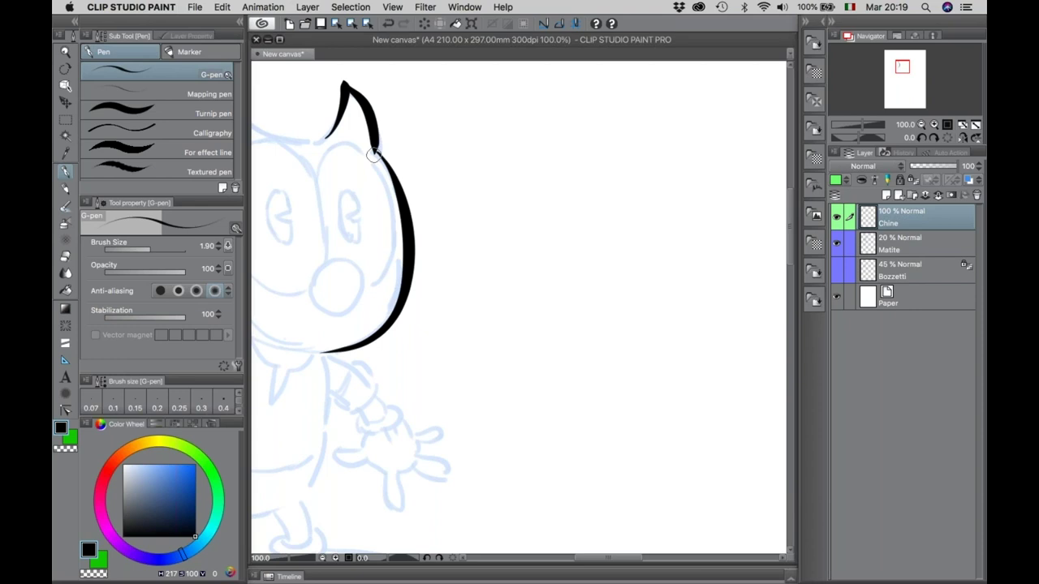
key(ctrl+z)
key(ctrl+z)
key(ctrl+z)
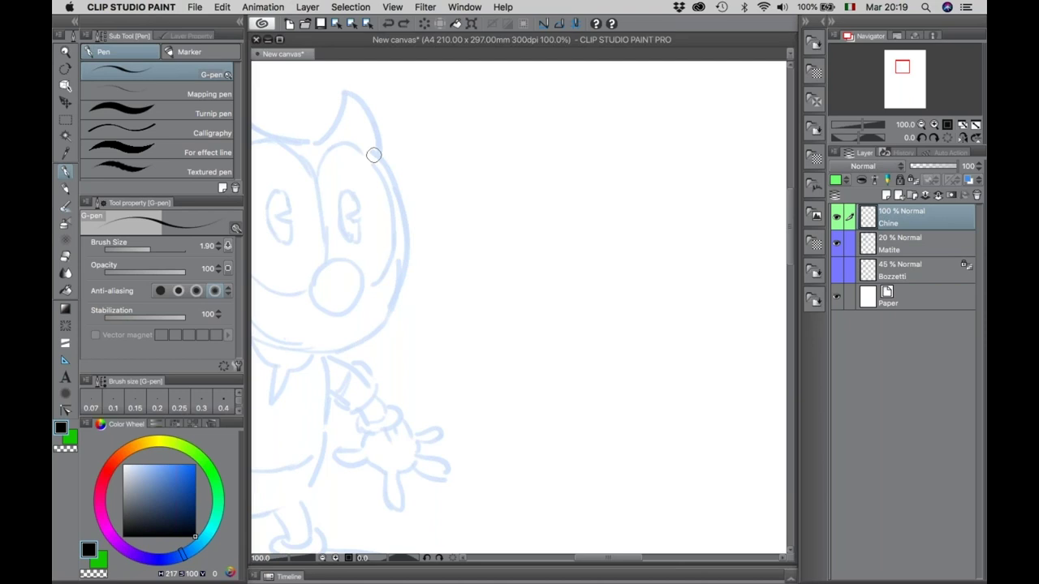
Draw thick, thin and wavy S-shaped G-pen test lines, then undo the practice strokes.
drag(483, 128, 484, 287)
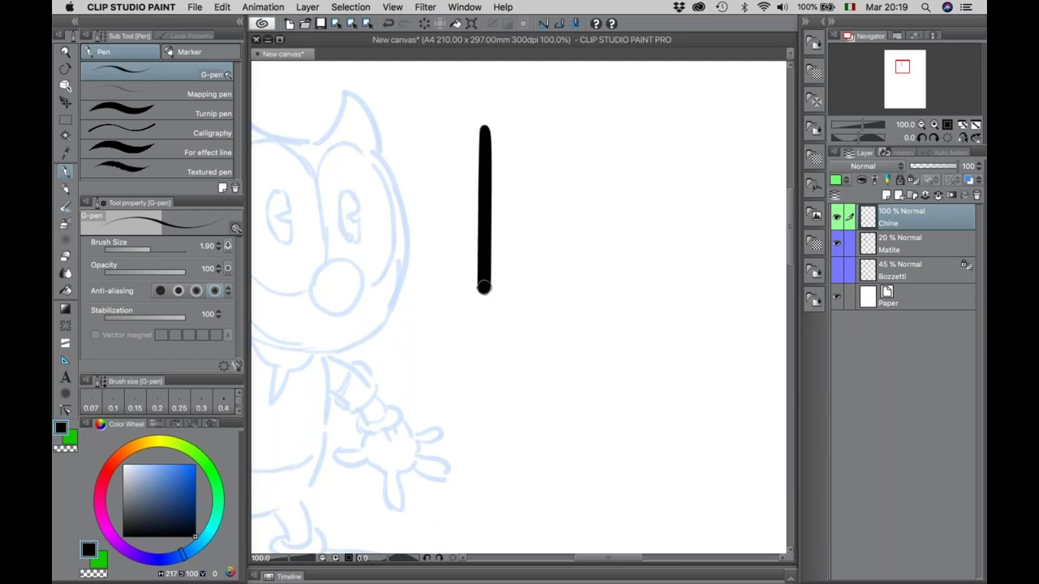
drag(526, 130, 522, 305)
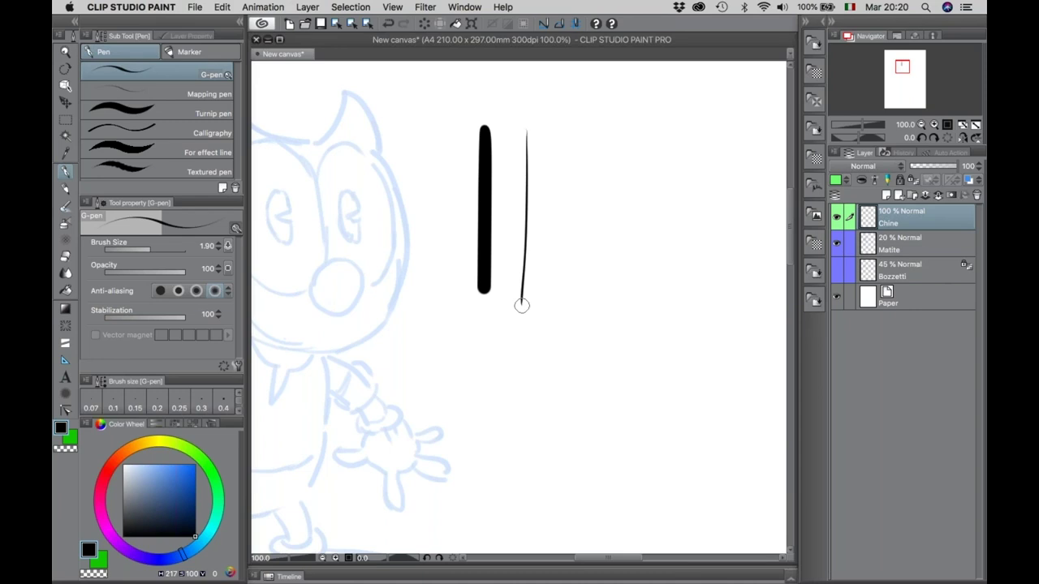
mouse_move(611, 119)
mouse_down()
mouse_move(622, 287)
mouse_move(711, 269)
mouse_up()
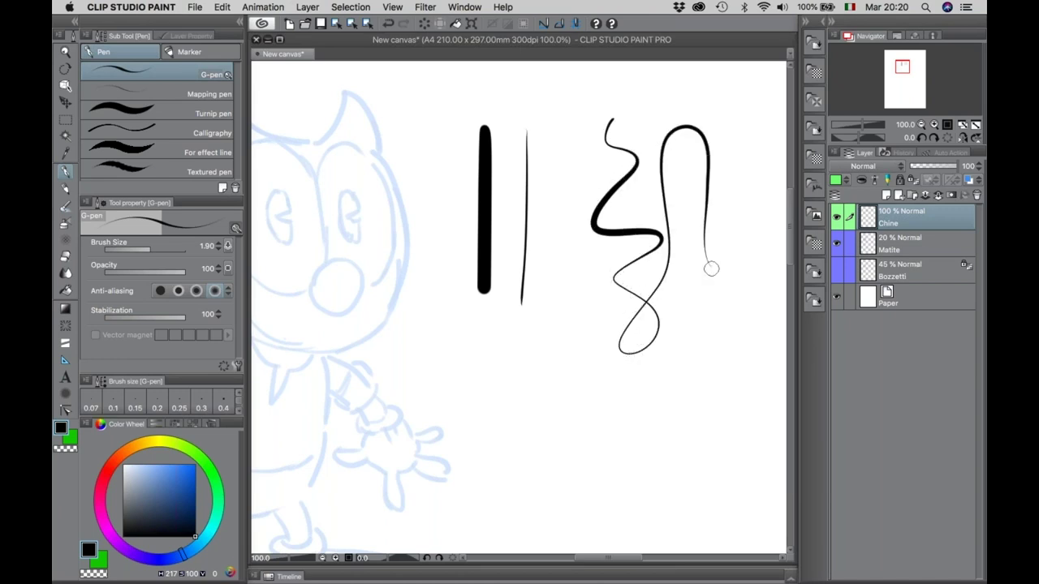
key(ctrl+z)
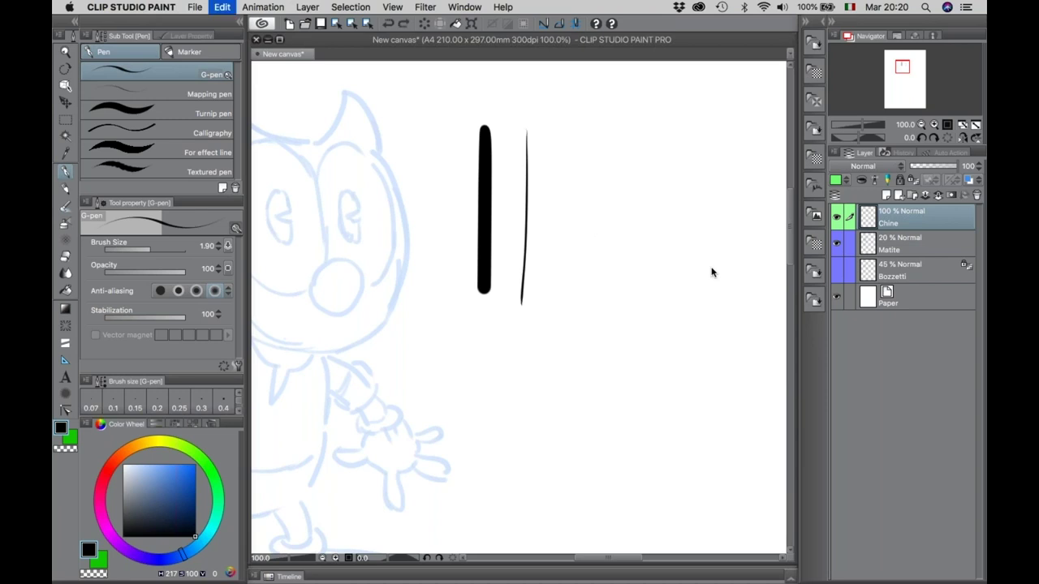
key(ctrl+z)
key(ctrl+z)
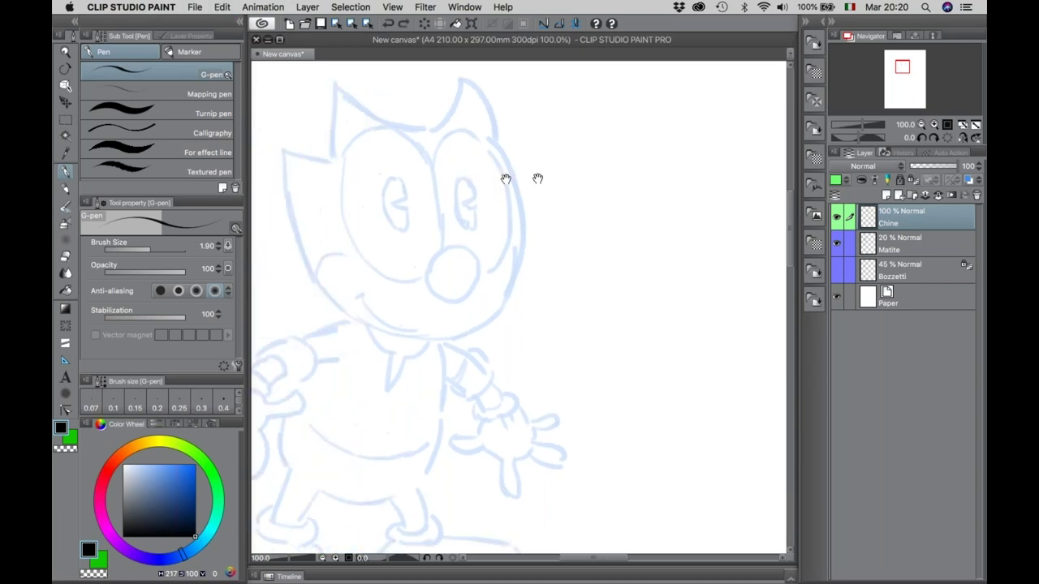
Turn the G-pen stabilisation down to 0.
scroll(560, 185, left, 5)
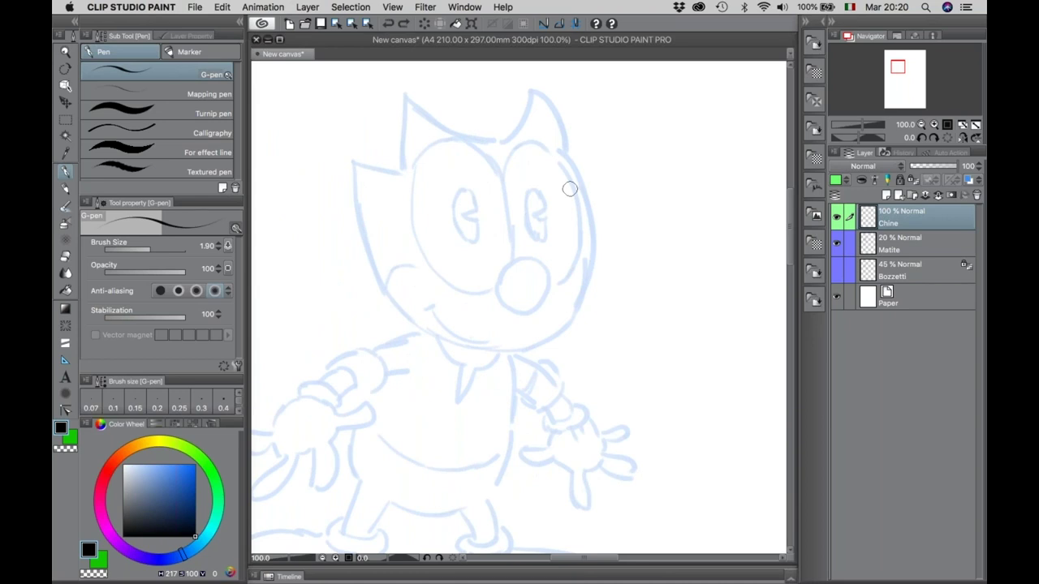
drag(122, 315, 91, 333)
scroll(283, 202, right, 5)
scroll(408, 216, right, 3)
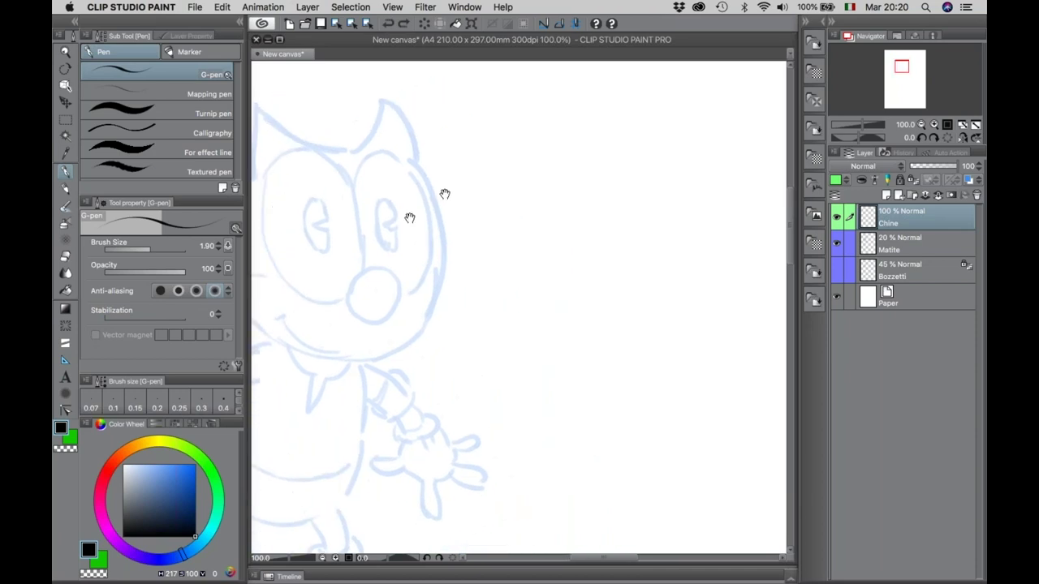
scroll(406, 219, right, 4)
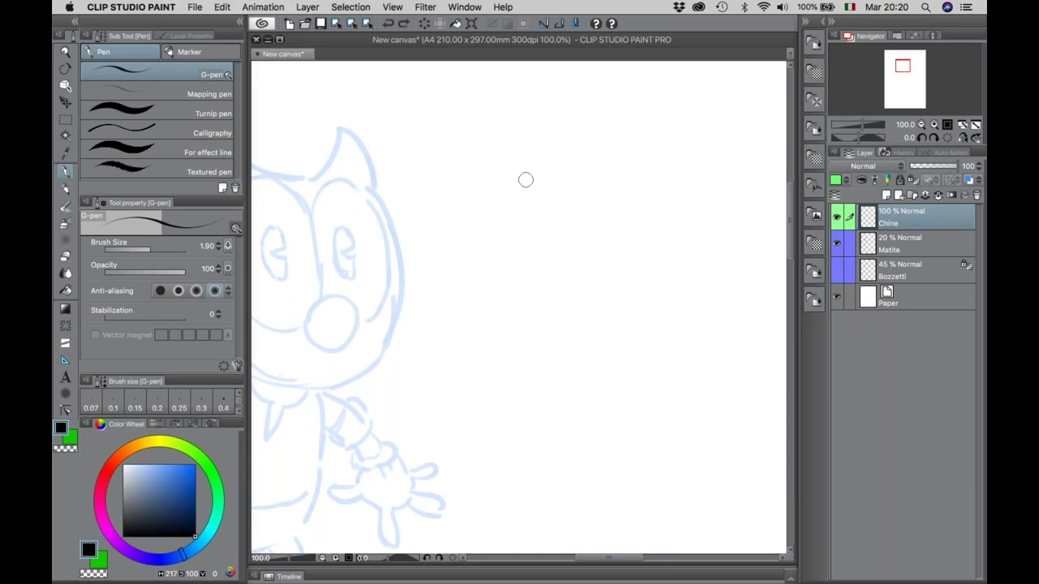
scroll(390, 235, right, 3)
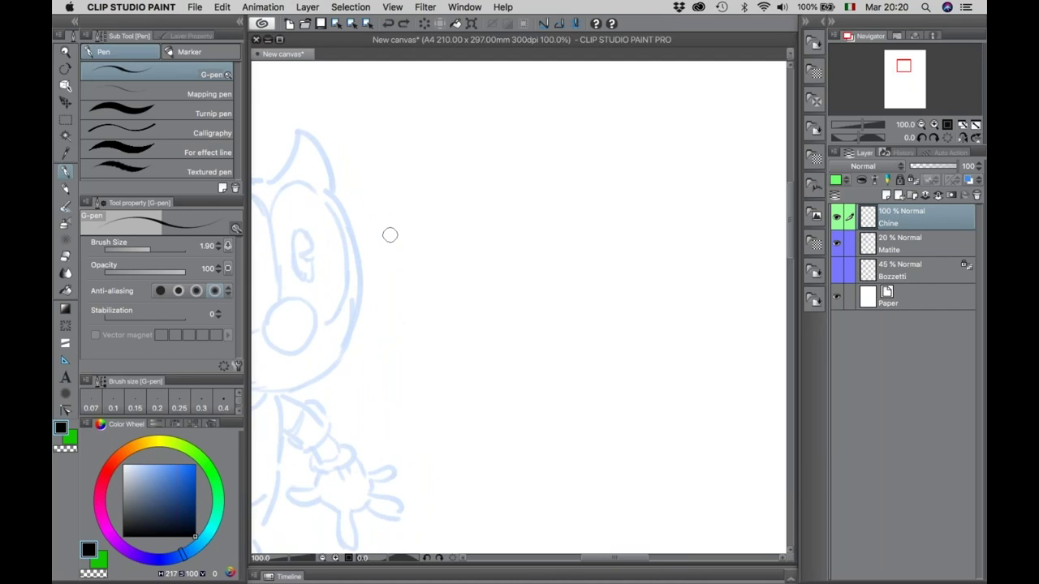
Draw a long curved black test stroke and zoom in to inspect it.
mouse_move(464, 330)
mouse_down()
mouse_move(555, 120)
mouse_move(573, 109)
mouse_up()
key(/)
click(511, 201)
drag(512, 200, 498, 245)
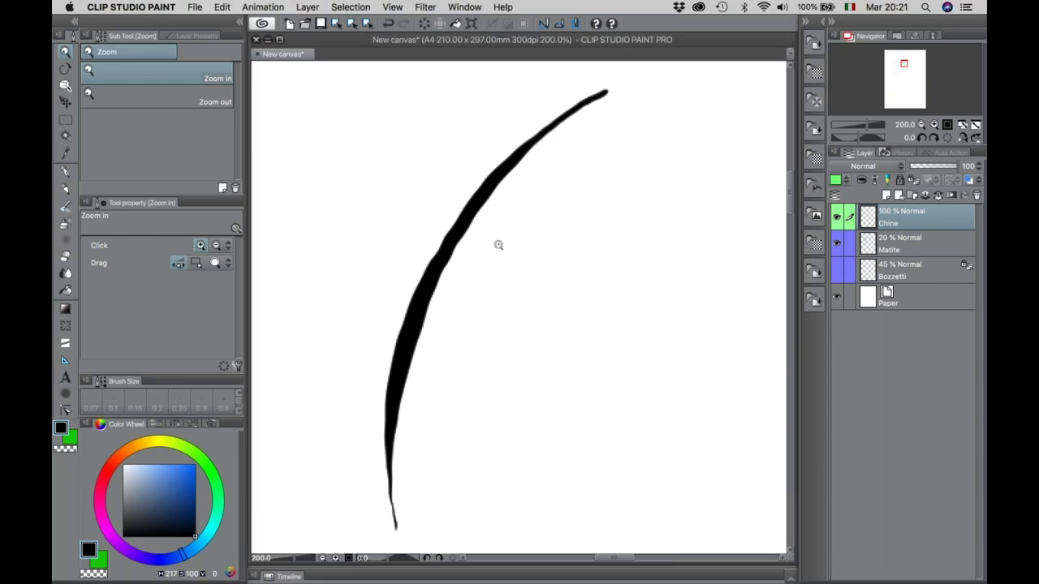
Zoom in around the test stroke and draw another long curved black G-pen stroke.
scroll(499, 245, down, 1)
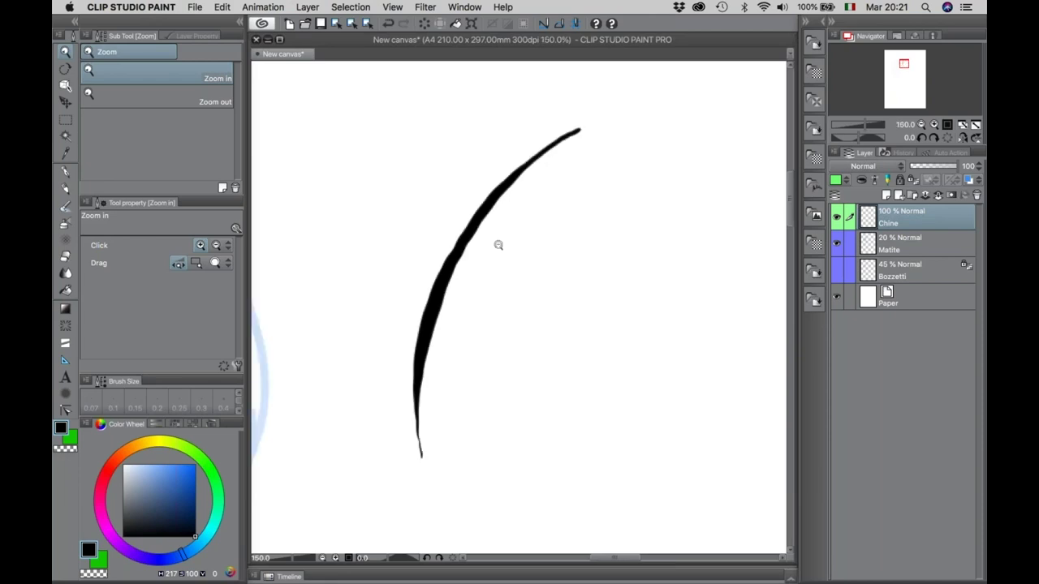
scroll(498, 246, down, 1)
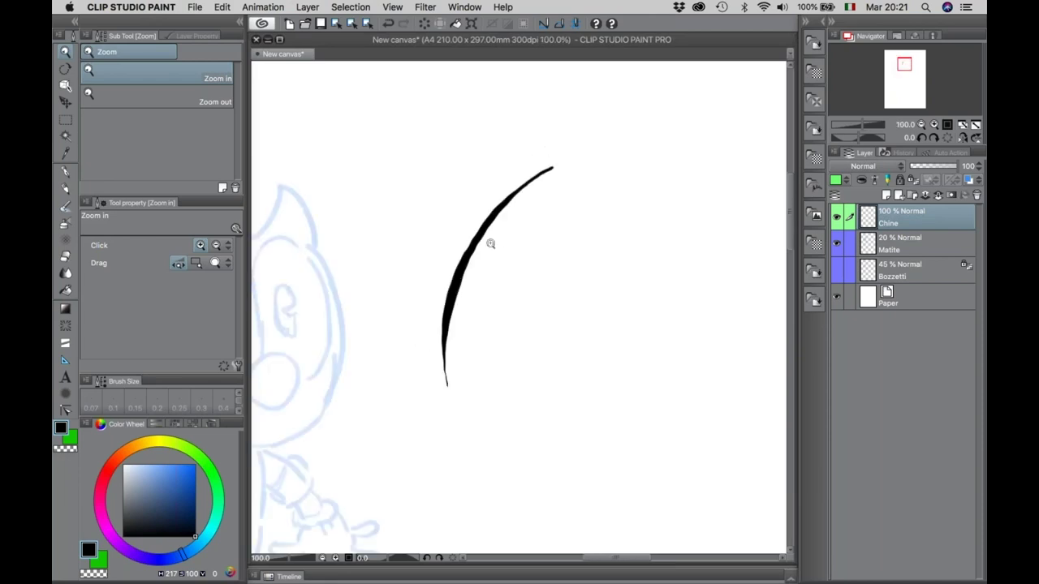
click(66, 172)
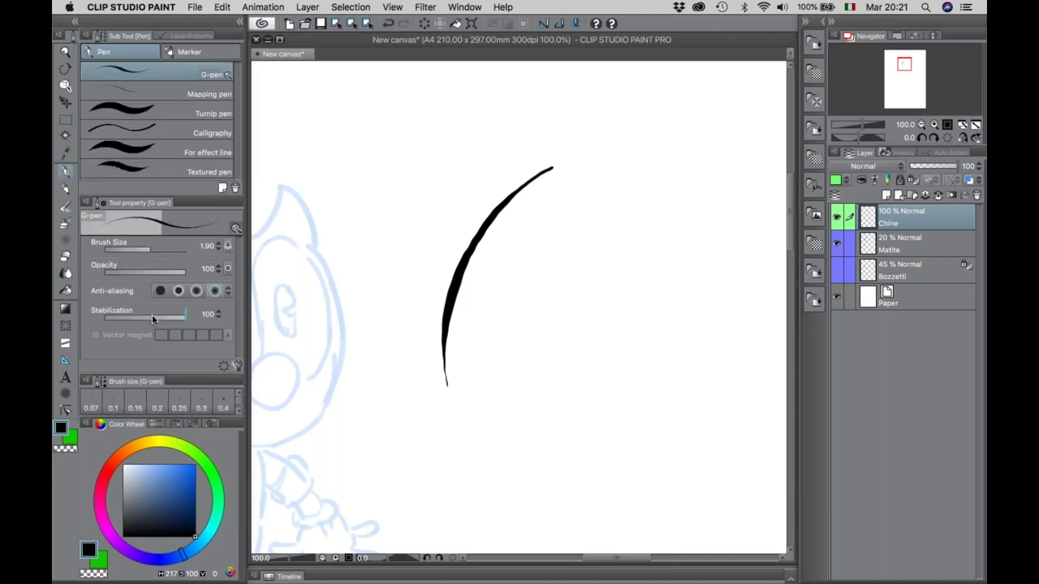
key(ctrl+space)
click(530, 292)
drag(573, 279, 543, 291)
key(p)
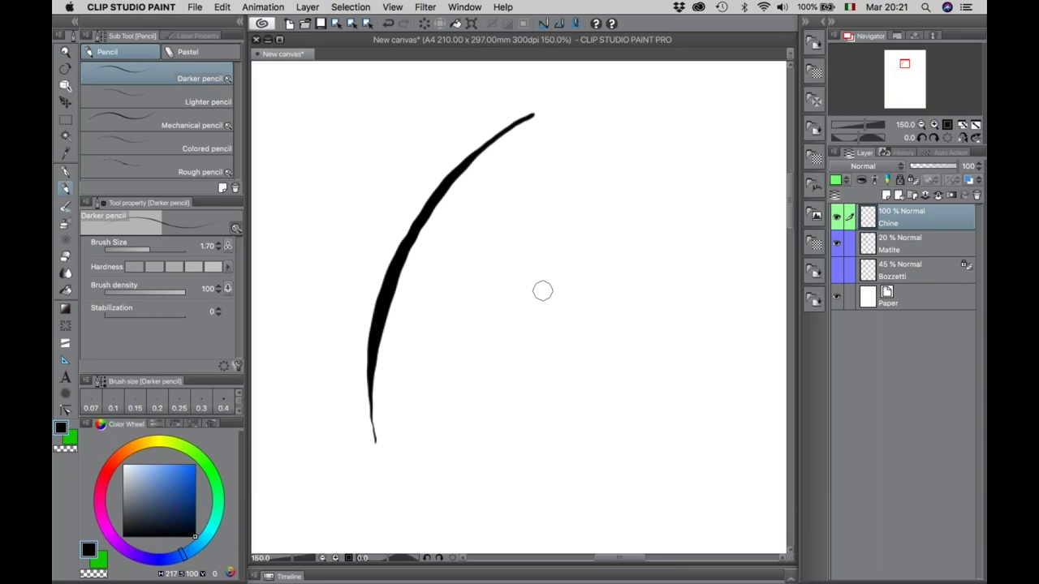
key(p)
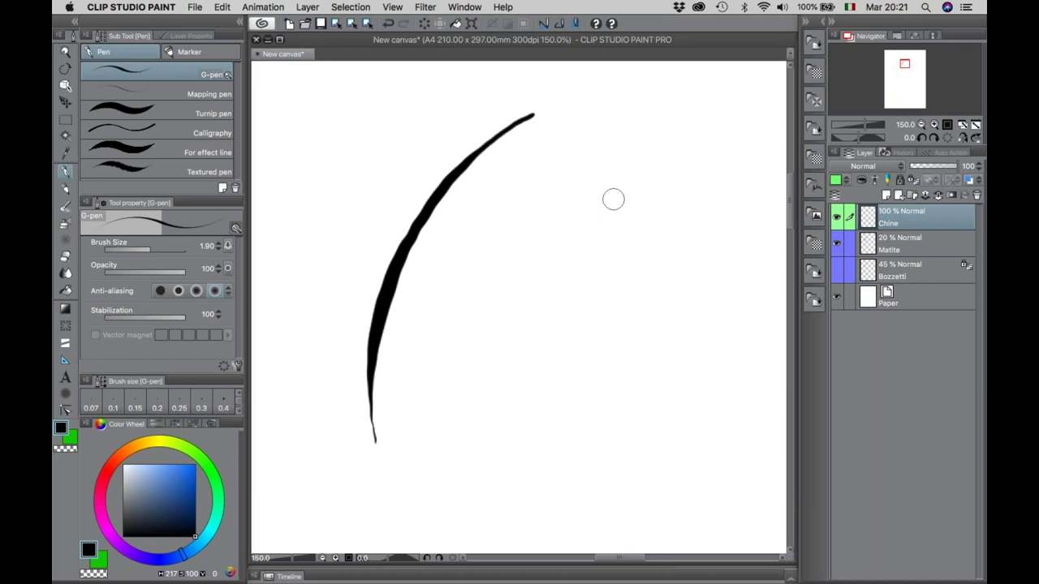
mouse_move(618, 130)
mouse_down()
mouse_move(460, 384)
mouse_move(457, 498)
mouse_up()
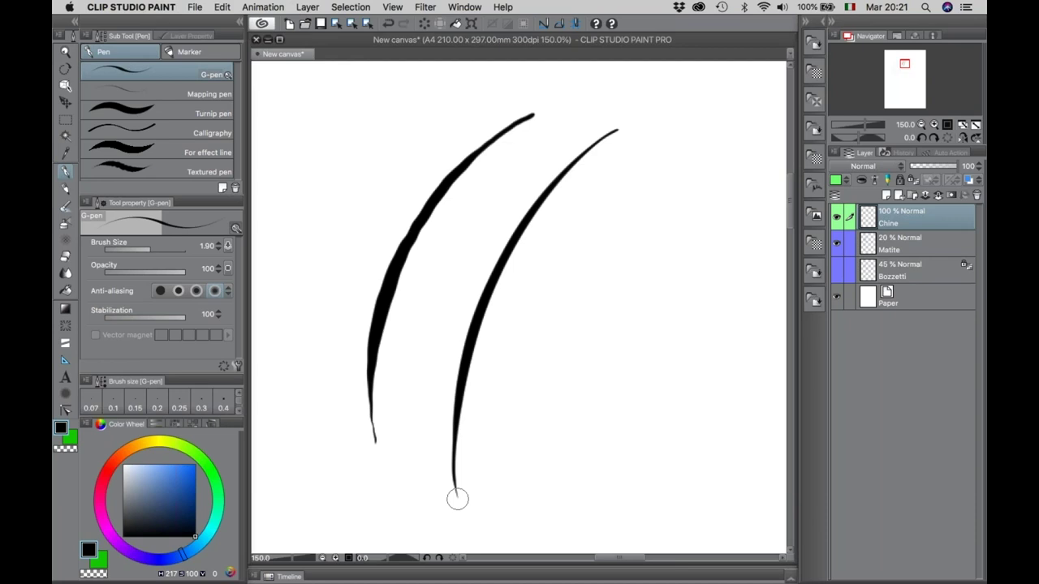
Undo both test strokes and zoom to 100% on the cat's head sketch.
key(ctrl+space)
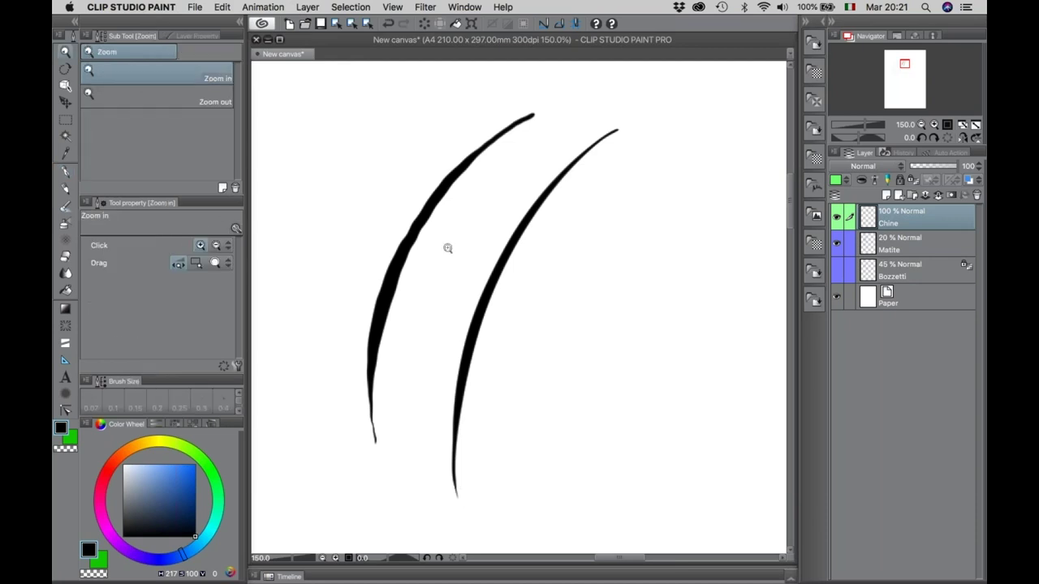
alt+click(447, 248)
key(ctrl+z)
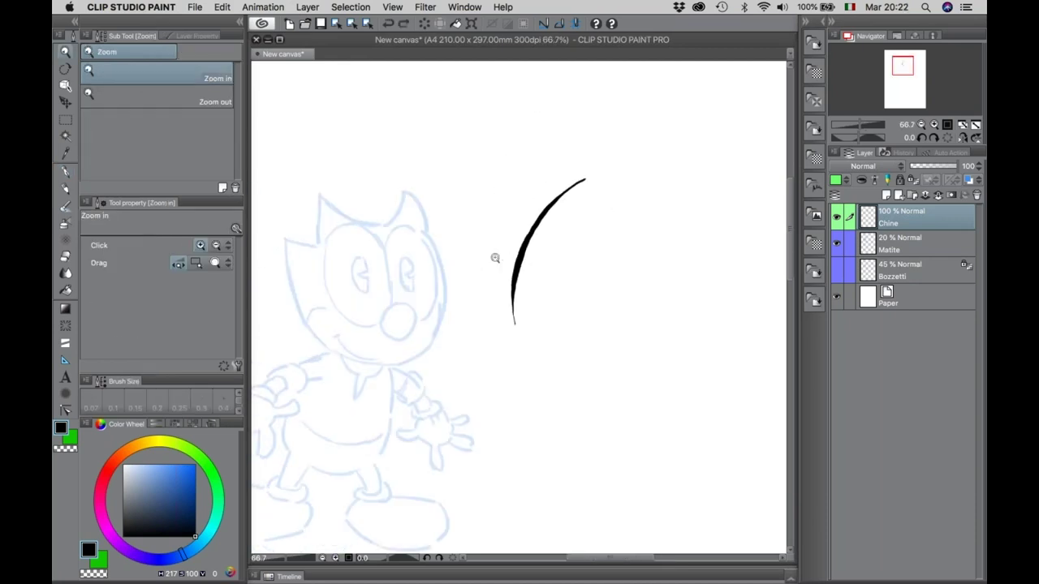
key(ctrl+z)
drag(385, 232, 485, 204)
click(452, 207)
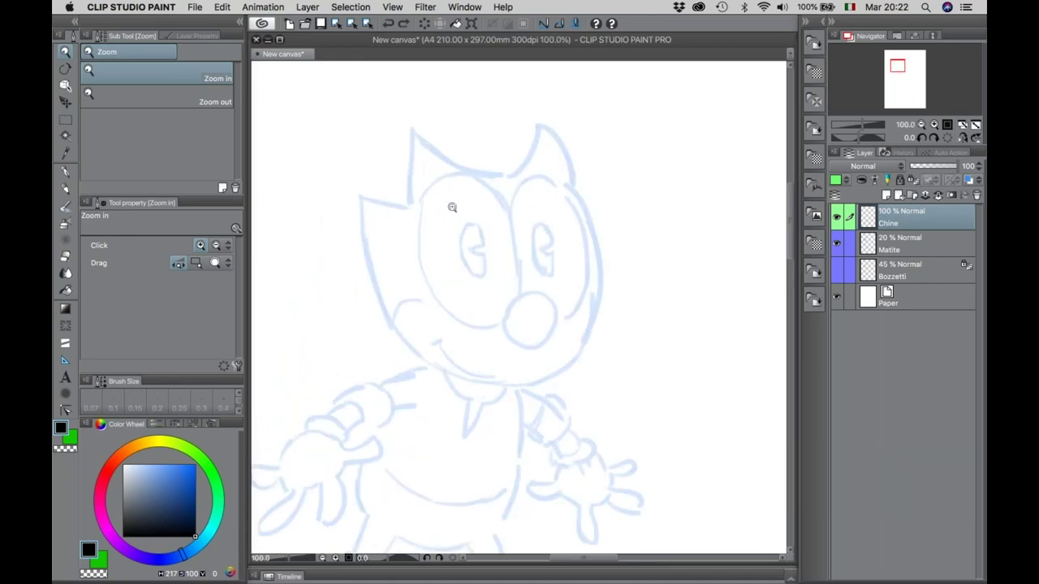
Set the G-pen size to 1.50 and ink the head, ears and round nose.
key(p)
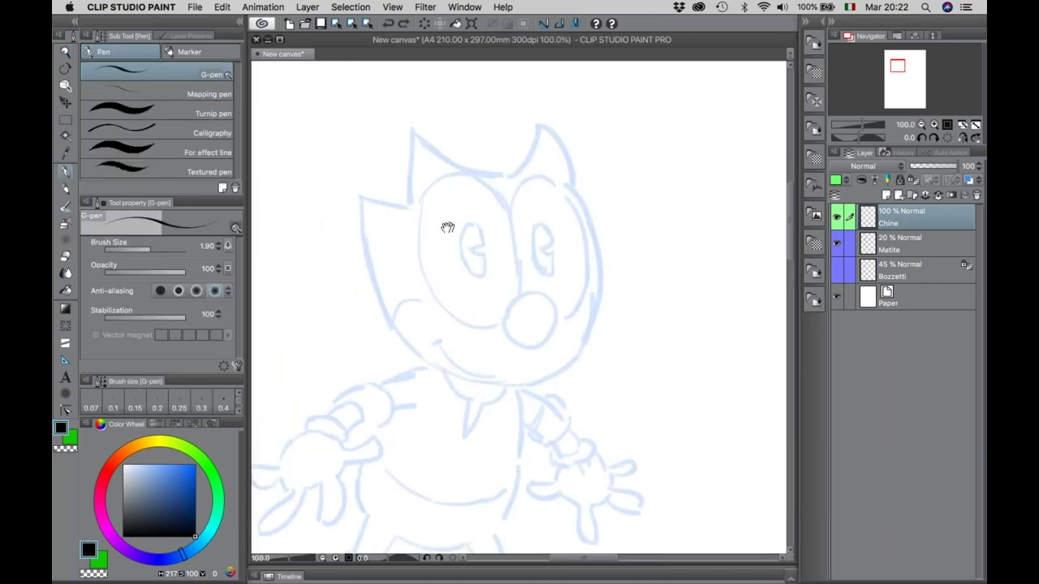
drag(447, 225, 436, 232)
click(217, 250)
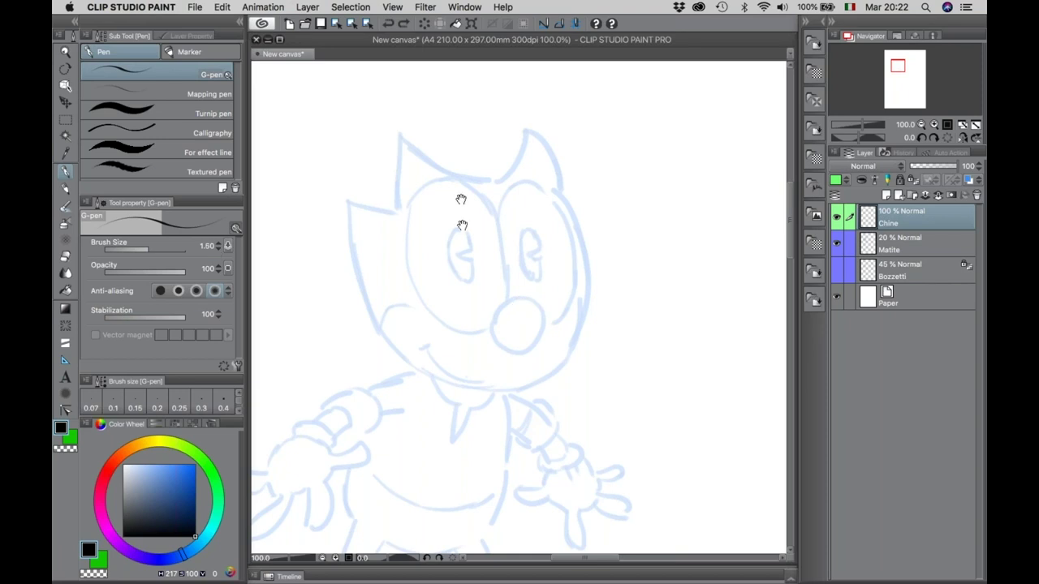
scroll(457, 201, down, 2)
mouse_move(400, 95)
mouse_down()
mouse_move(501, 142)
mouse_move(558, 136)
mouse_move(591, 222)
mouse_move(578, 302)
mouse_move(533, 349)
mouse_move(440, 350)
mouse_move(373, 283)
mouse_move(344, 164)
mouse_move(394, 175)
mouse_move(399, 96)
mouse_up()
mouse_move(501, 274)
mouse_down()
mouse_move(519, 319)
mouse_move(545, 296)
mouse_move(504, 271)
mouse_move(482, 294)
mouse_move(432, 273)
mouse_move(411, 189)
mouse_move(469, 148)
mouse_move(498, 203)
mouse_move(503, 273)
mouse_move(500, 169)
mouse_move(544, 147)
mouse_move(571, 196)
mouse_move(570, 262)
mouse_move(549, 290)
mouse_up()
Ink the cheek lines, mouth-corner tick, both G-shaped pupils and the jaw line down to the neck.
mouse_move(386, 297)
mouse_down()
mouse_move(412, 261)
mouse_move(432, 264)
mouse_up()
drag(571, 276, 579, 280)
mouse_move(419, 311)
mouse_down()
mouse_move(496, 349)
mouse_move(472, 299)
mouse_up()
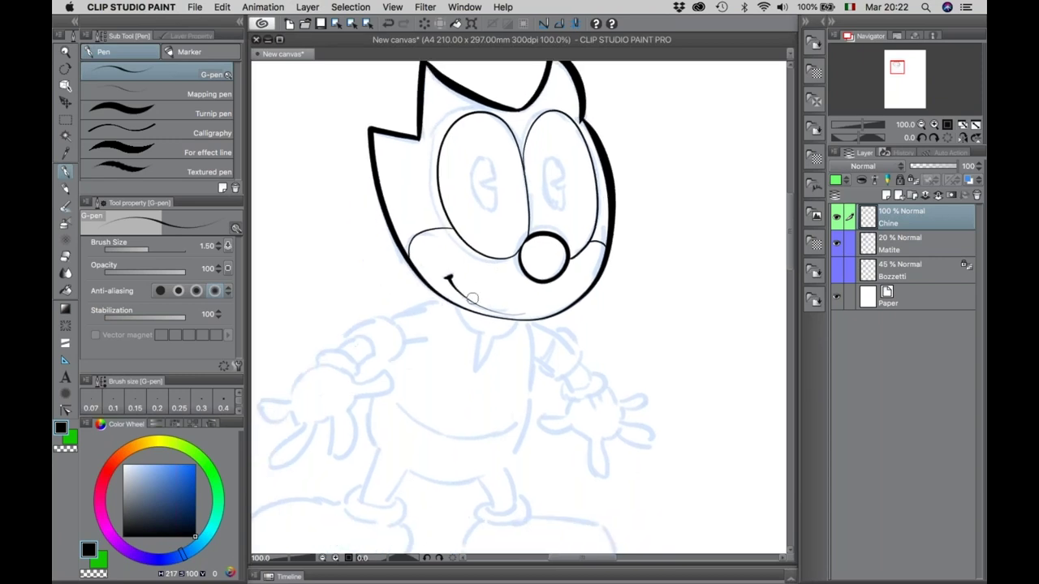
mouse_move(490, 186)
mouse_down()
mouse_move(493, 213)
mouse_move(469, 172)
mouse_move(496, 160)
mouse_move(484, 183)
mouse_up()
mouse_move(555, 185)
mouse_down()
mouse_move(566, 180)
mouse_move(547, 157)
mouse_move(549, 201)
mouse_up()
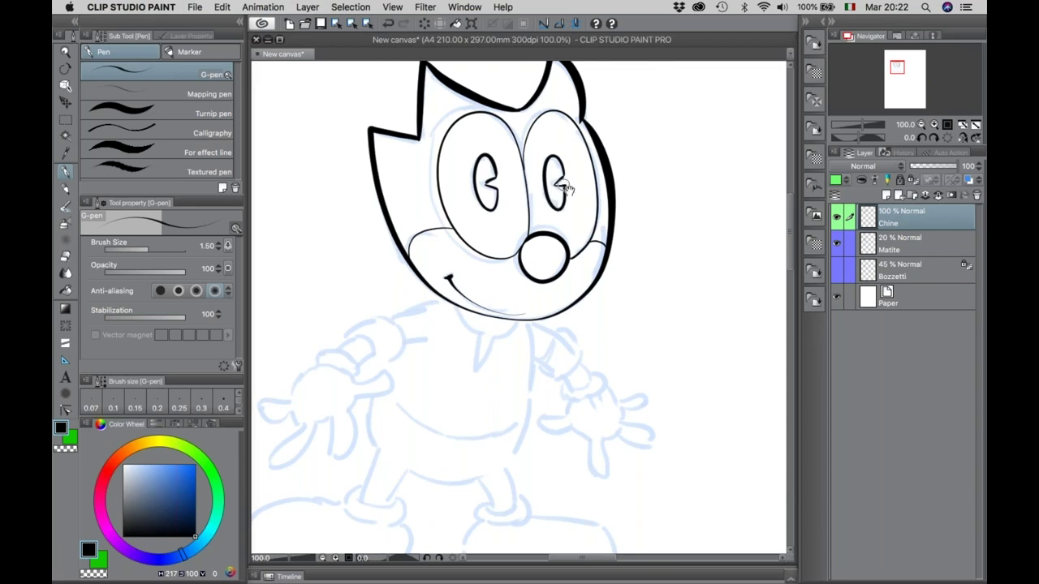
drag(445, 337, 537, 166)
mouse_move(531, 126)
mouse_down()
mouse_move(469, 141)
mouse_move(495, 158)
mouse_move(479, 195)
mouse_move(457, 192)
mouse_move(445, 163)
mouse_move(463, 186)
mouse_move(438, 172)
mouse_move(447, 228)
mouse_up()
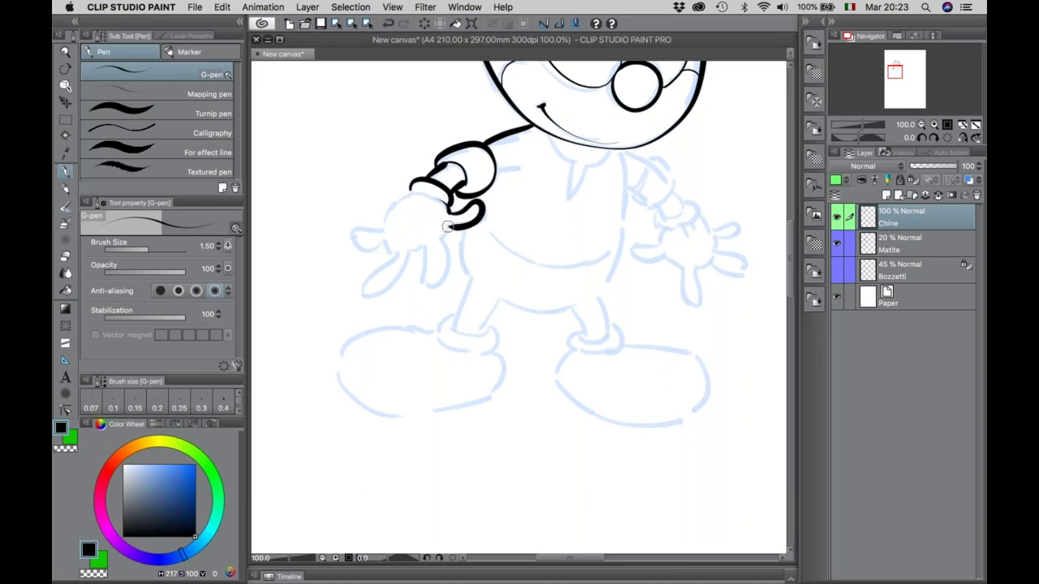
Ink the left glove outline and cuff, undoing one stray stroke.
drag(381, 228, 405, 192)
mouse_move(411, 189)
mouse_down()
mouse_move(446, 205)
mouse_move(406, 203)
mouse_move(447, 233)
mouse_move(434, 284)
mouse_move(423, 241)
mouse_move(401, 273)
mouse_move(373, 286)
mouse_move(398, 245)
mouse_move(357, 245)
mouse_move(351, 216)
mouse_move(382, 228)
mouse_up()
key(super+z)
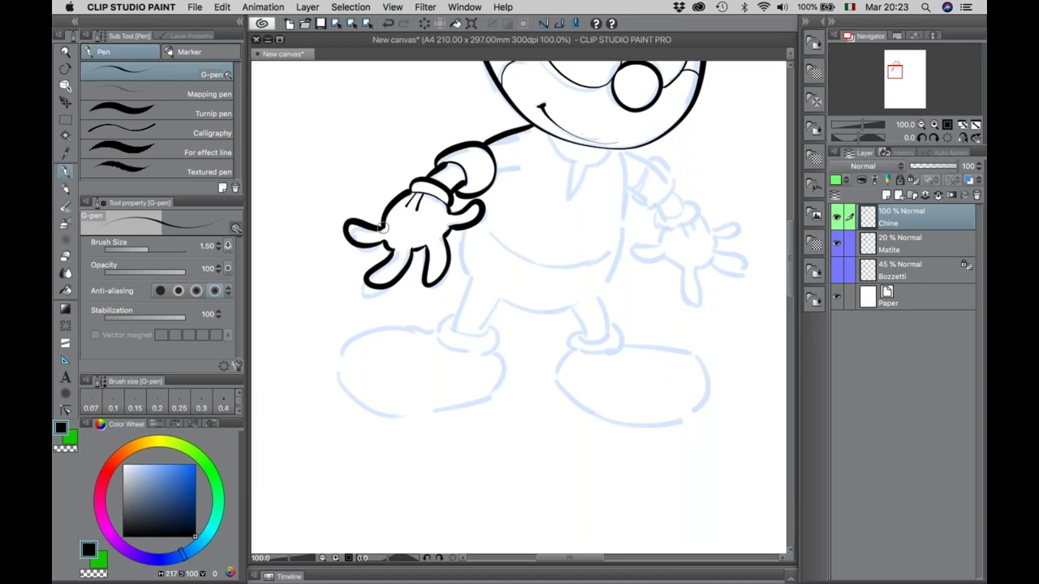
drag(496, 170, 513, 170)
Ink the belly curve, the torso line from the chin and the right shoulder.
mouse_move(472, 201)
mouse_down()
mouse_move(464, 265)
mouse_move(519, 308)
mouse_move(571, 310)
mouse_move(614, 261)
mouse_move(618, 151)
mouse_up()
mouse_move(544, 132)
mouse_down()
mouse_move(568, 162)
mouse_move(566, 205)
mouse_move(614, 148)
mouse_up()
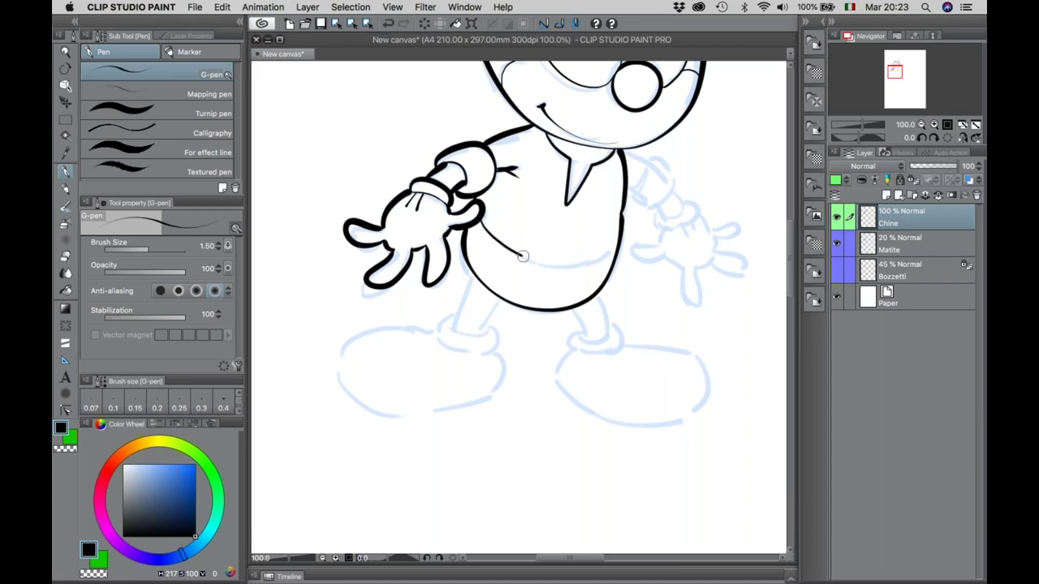
drag(581, 273, 430, 290)
mouse_move(480, 210)
mouse_down()
mouse_move(496, 195)
mouse_move(485, 176)
mouse_move(511, 174)
mouse_move(522, 205)
mouse_move(491, 224)
mouse_move(474, 208)
mouse_move(487, 177)
mouse_move(533, 219)
mouse_move(534, 229)
mouse_move(503, 243)
mouse_move(536, 245)
mouse_move(551, 223)
mouse_move(527, 218)
mouse_move(501, 256)
mouse_move(477, 256)
mouse_move(490, 271)
mouse_move(507, 263)
mouse_move(522, 284)
mouse_move(521, 313)
mouse_move(539, 281)
mouse_move(589, 284)
mouse_move(561, 254)
mouse_move(581, 245)
mouse_move(552, 231)
mouse_move(530, 242)
mouse_up()
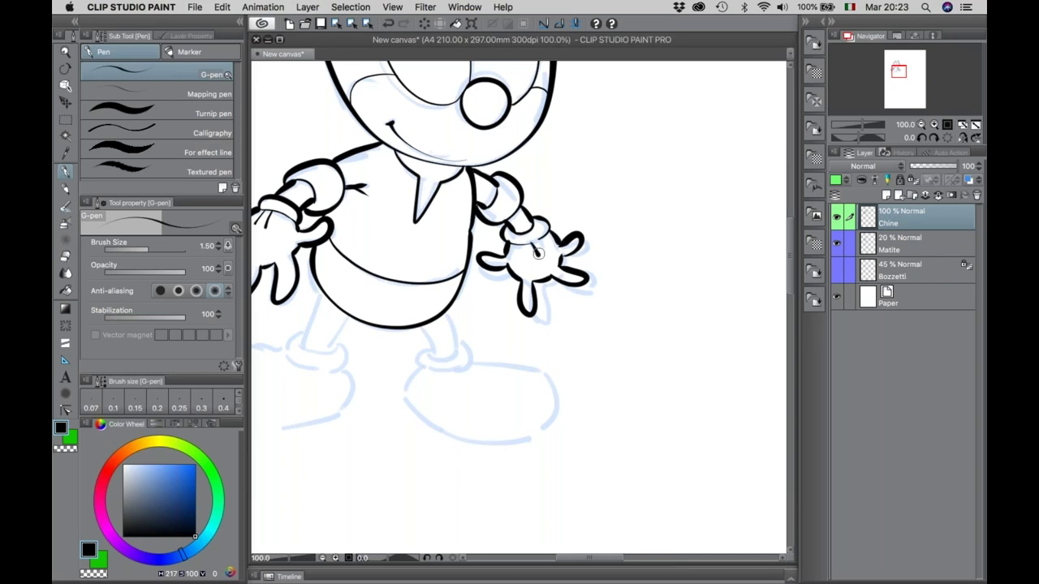
Ink the left leg, redoing a bad foot stroke, and outline both shoes with the G-pen.
scroll(540, 211, down, 2)
scroll(544, 173, down, 8)
scroll(545, 173, left, 7)
mouse_move(459, 151)
mouse_down()
mouse_move(444, 204)
mouse_move(468, 197)
mouse_move(485, 169)
mouse_move(422, 197)
mouse_move(435, 217)
mouse_move(486, 216)
mouse_move(466, 194)
mouse_move(466, 221)
mouse_up()
key(ctrl+z)
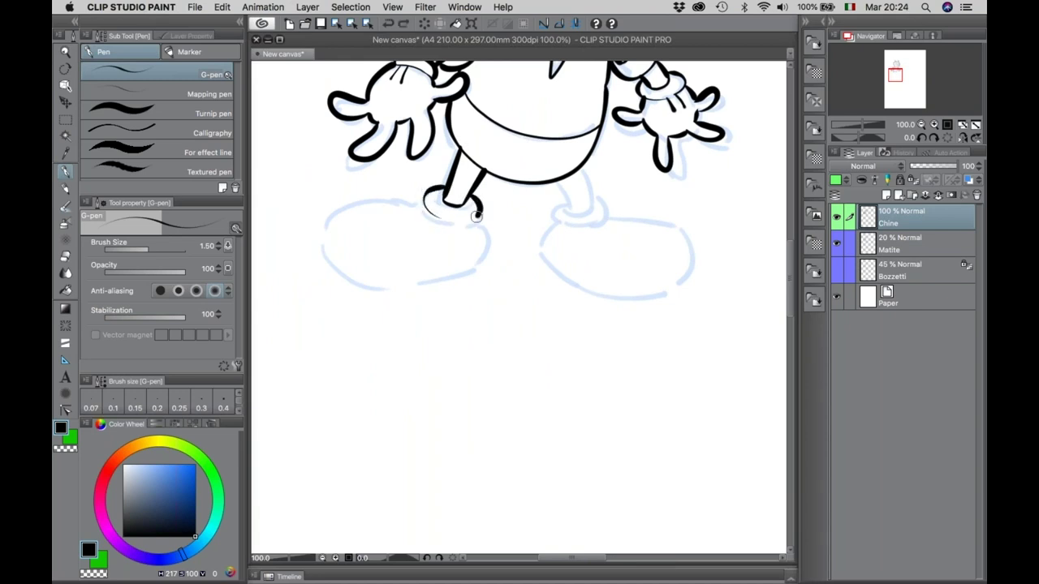
mouse_move(415, 198)
mouse_down()
mouse_move(329, 201)
mouse_move(319, 232)
mouse_move(385, 290)
mouse_move(478, 271)
mouse_move(474, 214)
mouse_up()
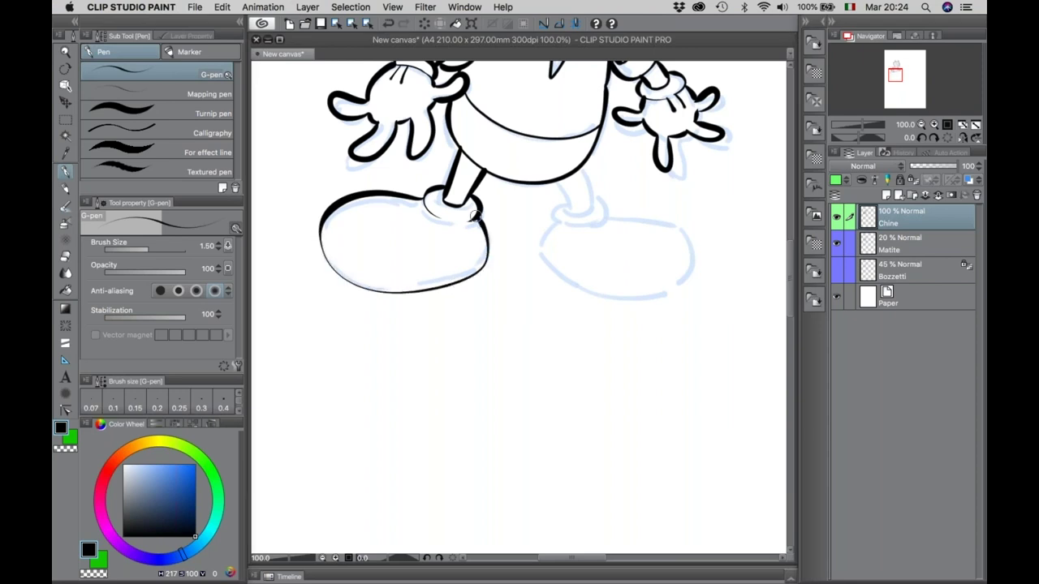
mouse_move(556, 222)
mouse_down()
mouse_move(537, 257)
mouse_move(572, 286)
mouse_move(662, 293)
mouse_move(693, 266)
mouse_move(637, 207)
mouse_move(552, 220)
mouse_move(597, 225)
mouse_move(604, 201)
mouse_move(560, 191)
mouse_move(562, 213)
mouse_move(594, 206)
mouse_move(581, 164)
mouse_up()
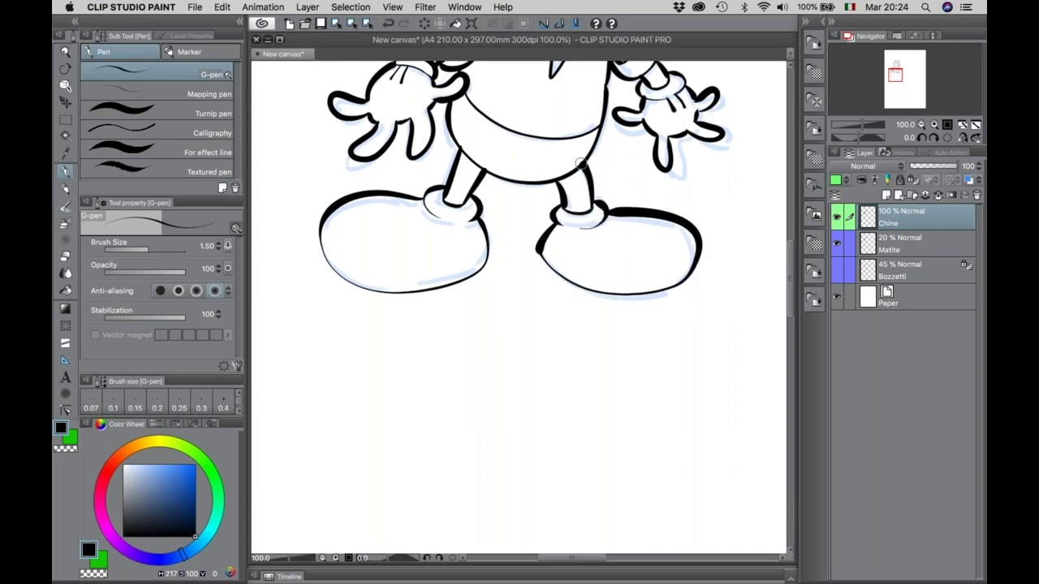
Zoom out to 66.7% to show the whole cat, then select the Matite sketch layer.
key(/)
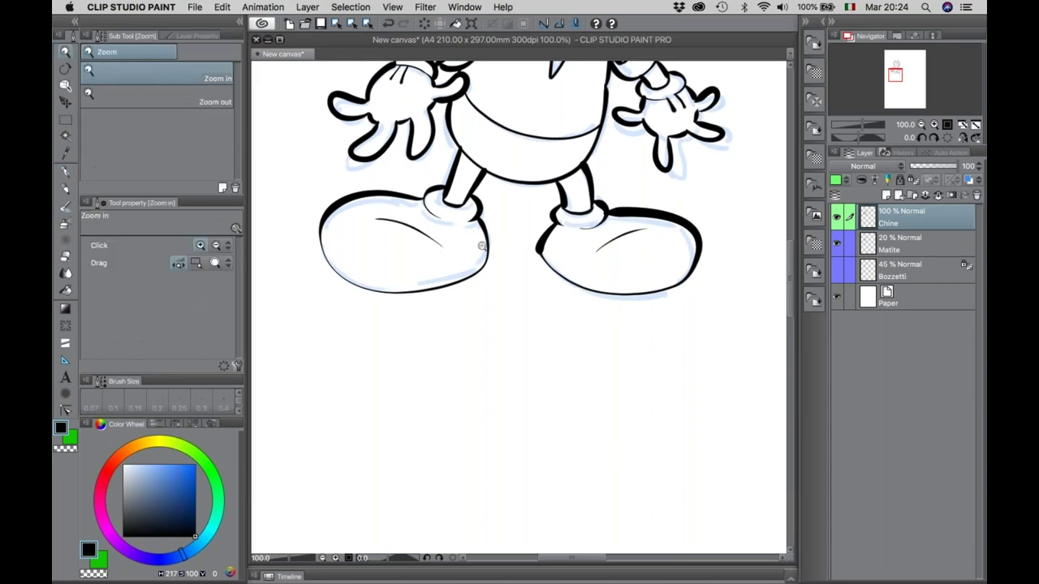
alt+click(482, 246)
scroll(557, 219, up, 3)
scroll(552, 260, up, 2)
scroll(548, 300, up, 2)
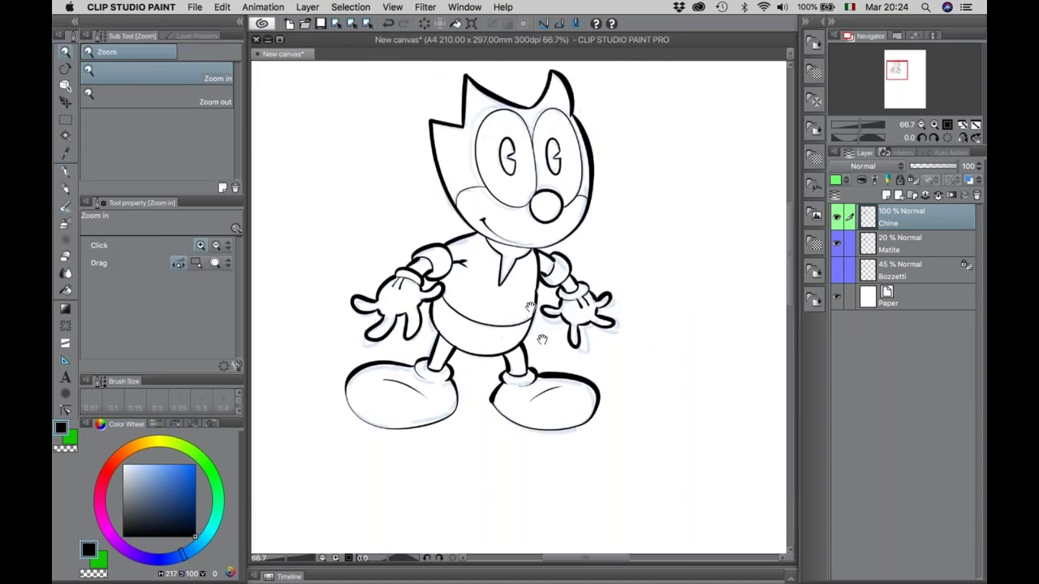
scroll(542, 341, up, 3)
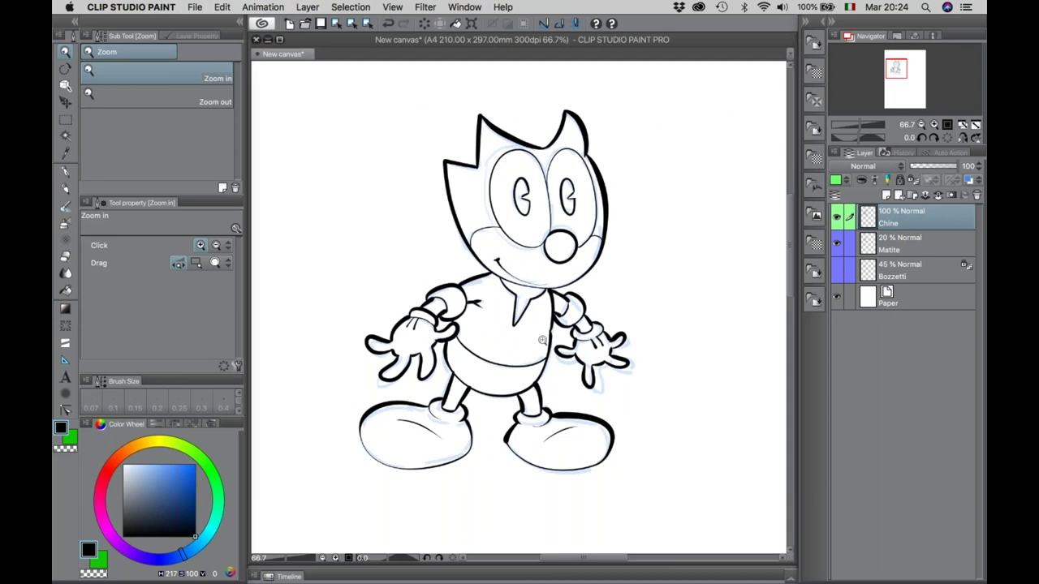
click(866, 250)
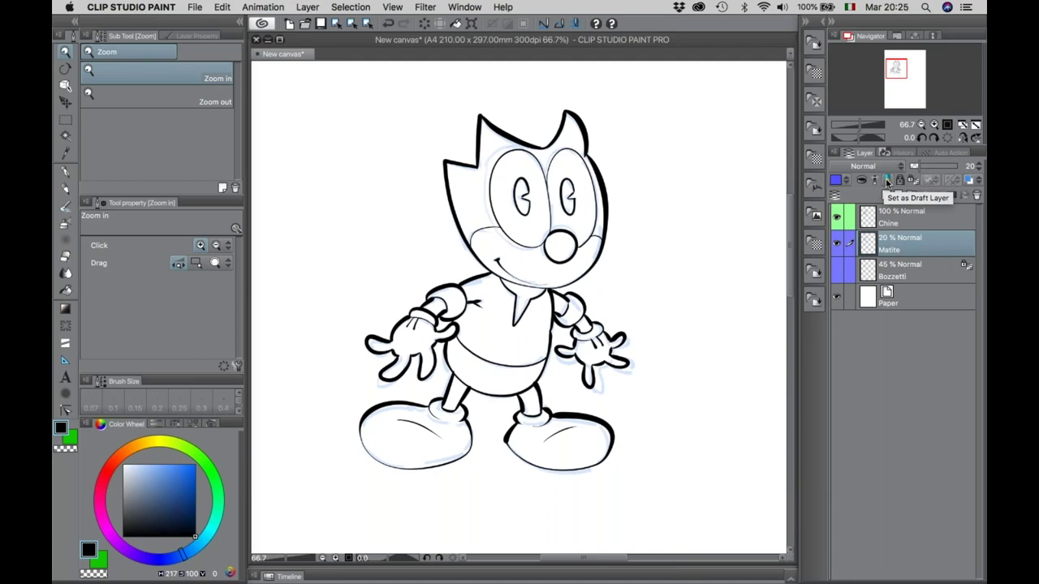
Make Matite a draft layer, return to the Chine layer, and zoom in toward the eyes.
click(887, 180)
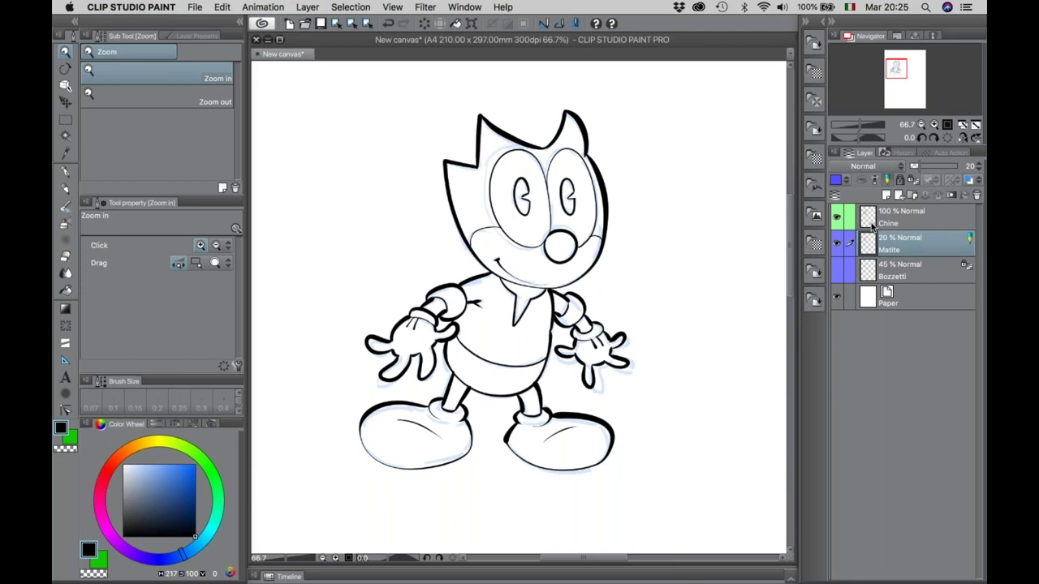
click(872, 227)
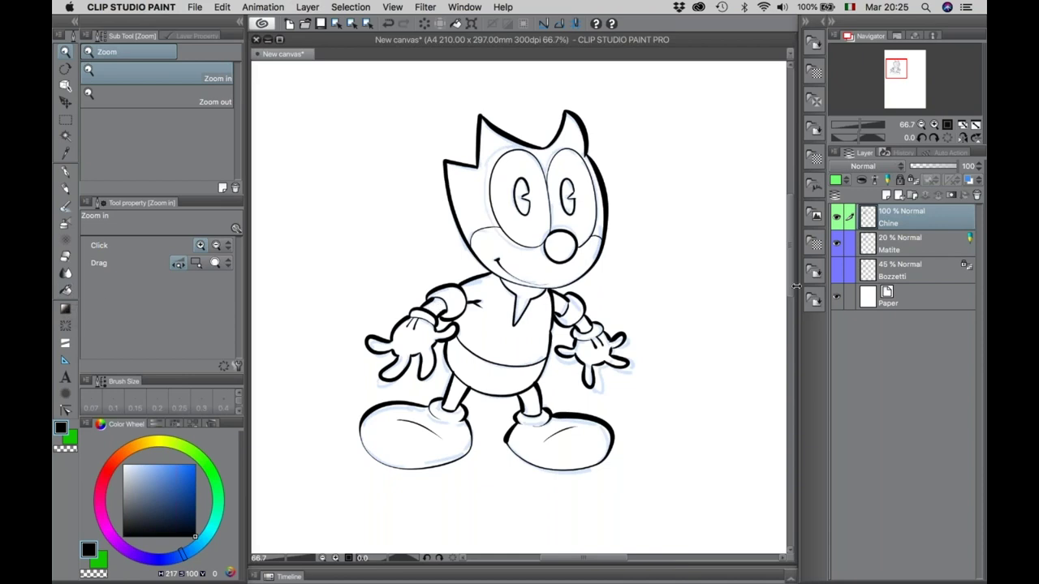
click(870, 248)
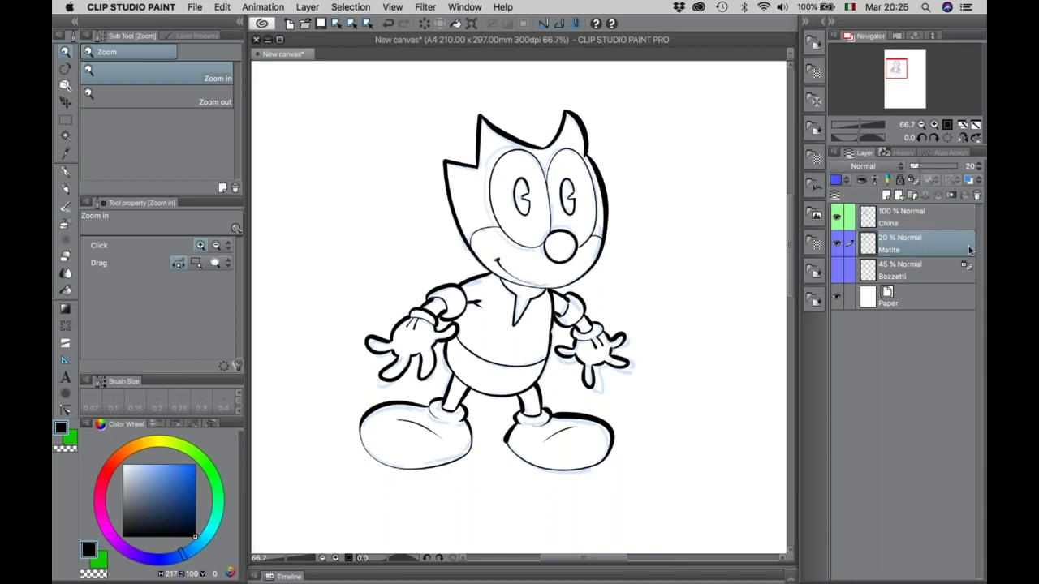
click(870, 225)
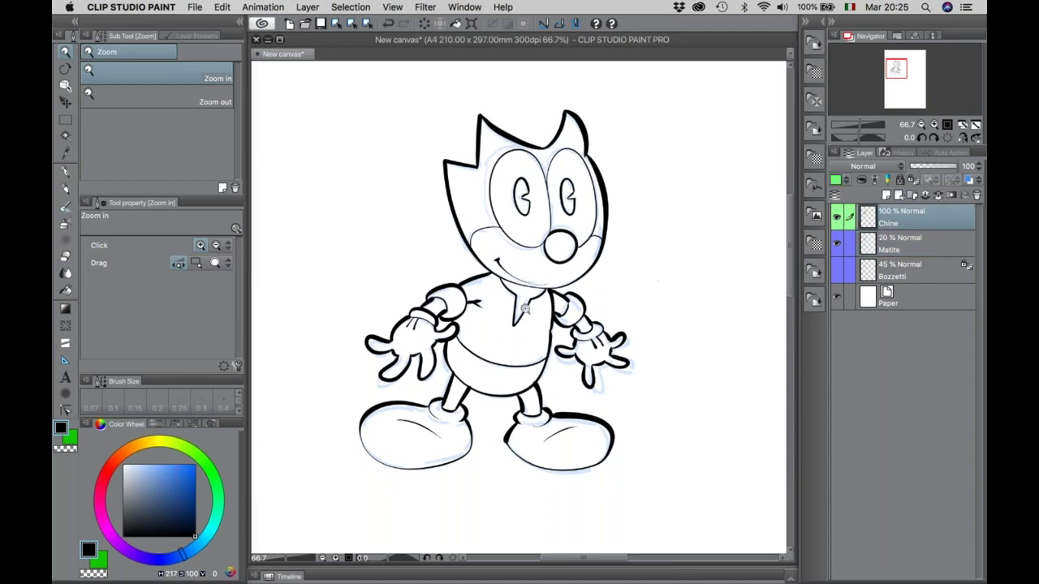
click(496, 360)
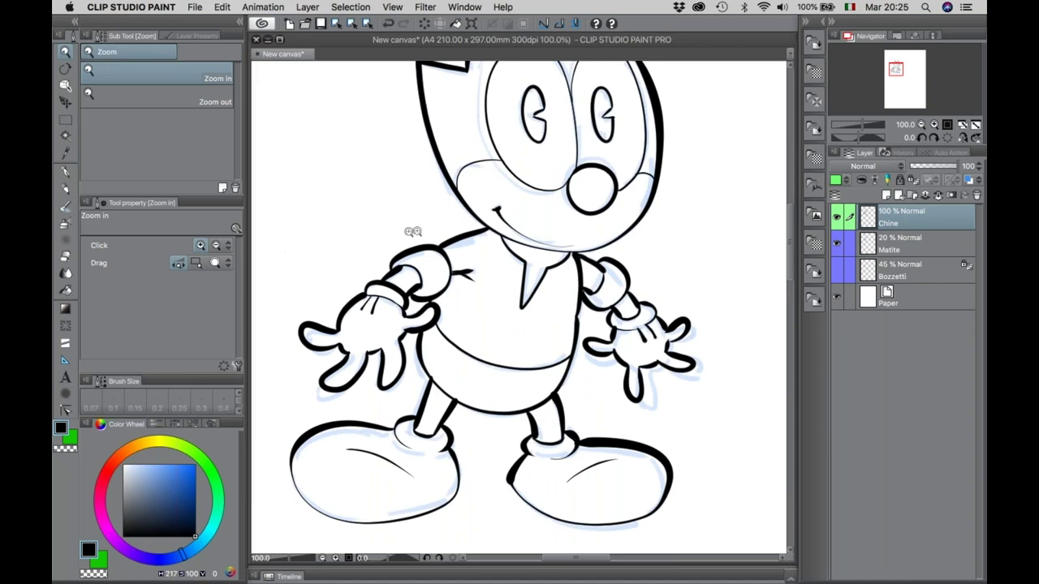
click(538, 138)
Zoom to 150% on the eyes and trial-fill both pupils black, undoing the right one.
click(562, 124)
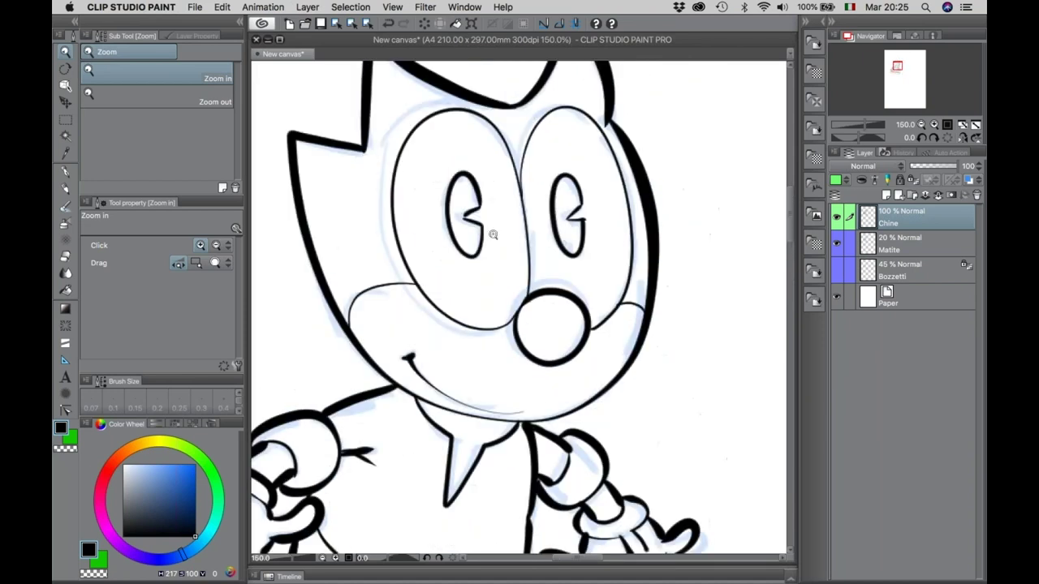
key(g)
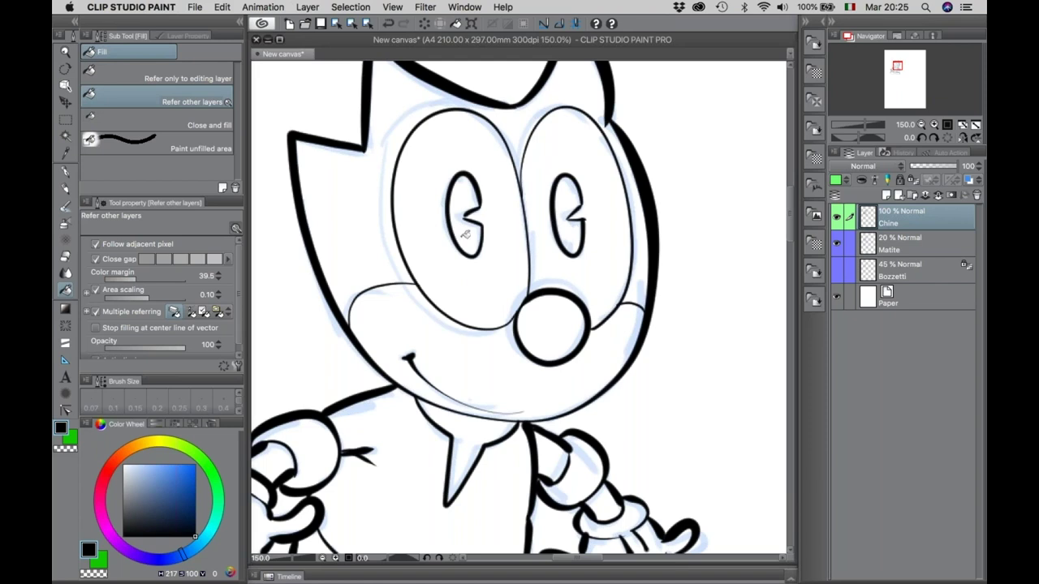
click(470, 233)
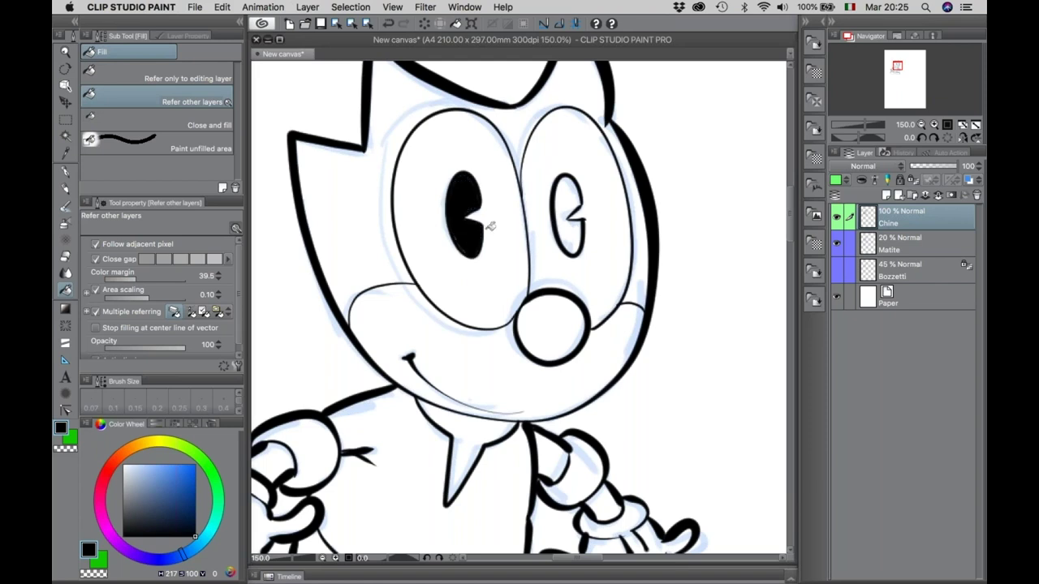
click(569, 200)
key(ctrl+z)
Set the fill colour margin to 20, adjust area scaling, and undo the trial pupil fills.
key(ctrl+z)
mouse_move(138, 279)
mouse_down()
mouse_move(120, 279)
mouse_move(133, 297)
mouse_up()
click(459, 231)
key(ctrl+z)
click(469, 217)
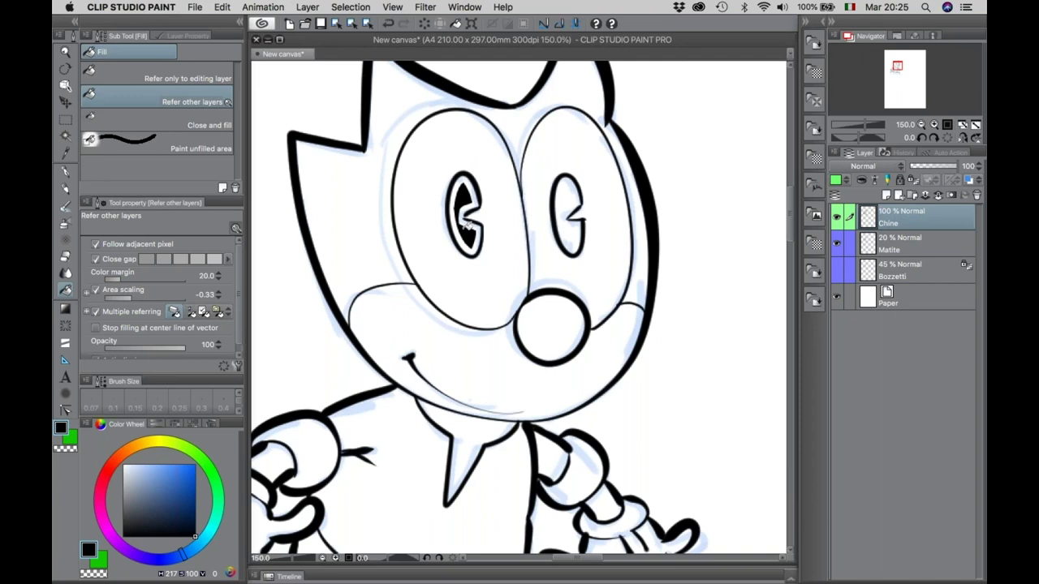
drag(139, 296, 145, 297)
key(ctrl+z)
click(568, 228)
key(ctrl+z)
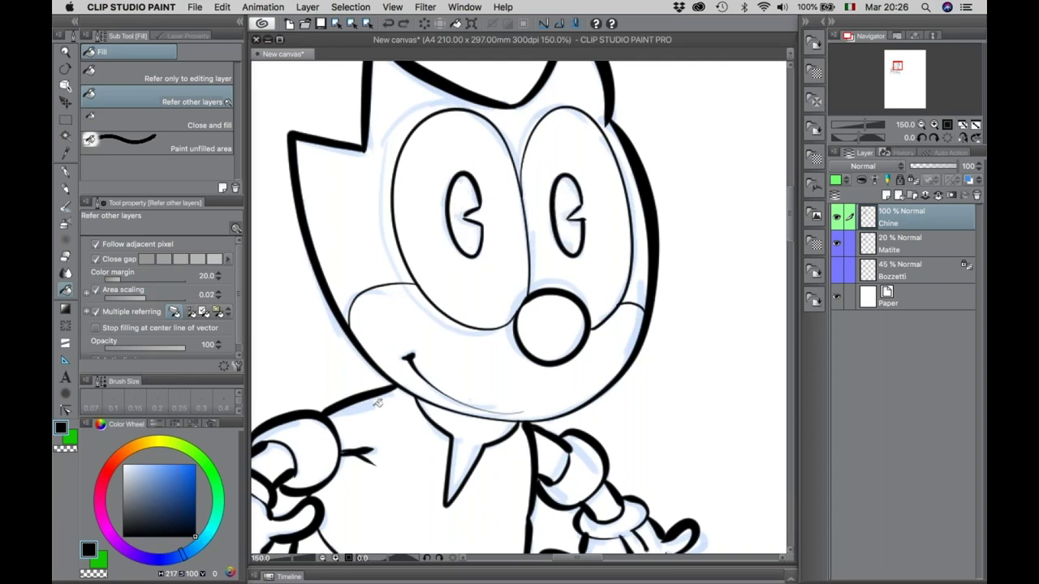
Zoom in to 200% on the cat's face.
key(ctrl+minus)
ctrl+click(378, 404)
ctrl+click(381, 442)
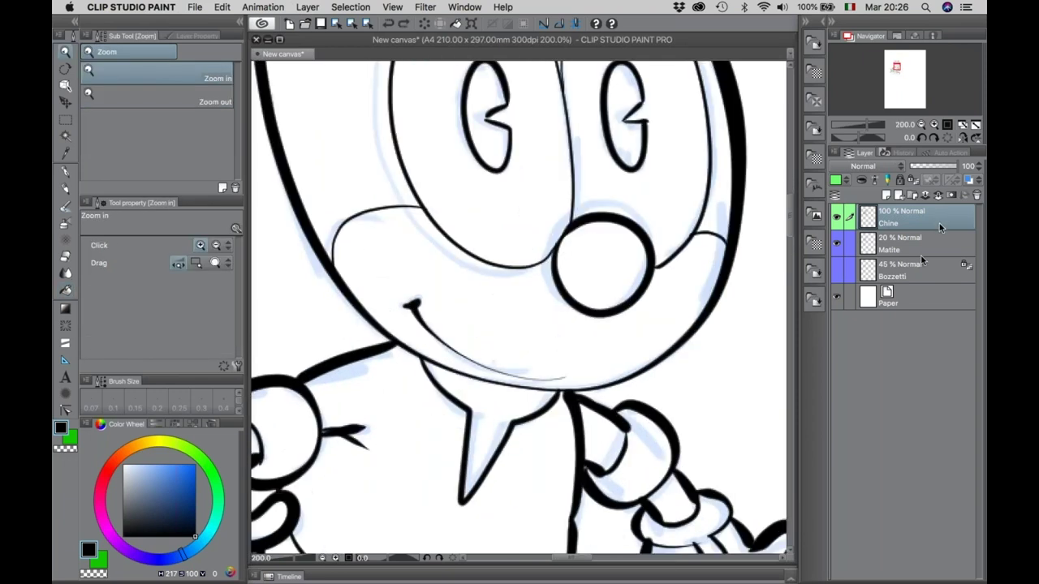
Raise the Matite sketch layer to full opacity and pan down to the shirt.
click(871, 252)
click(957, 166)
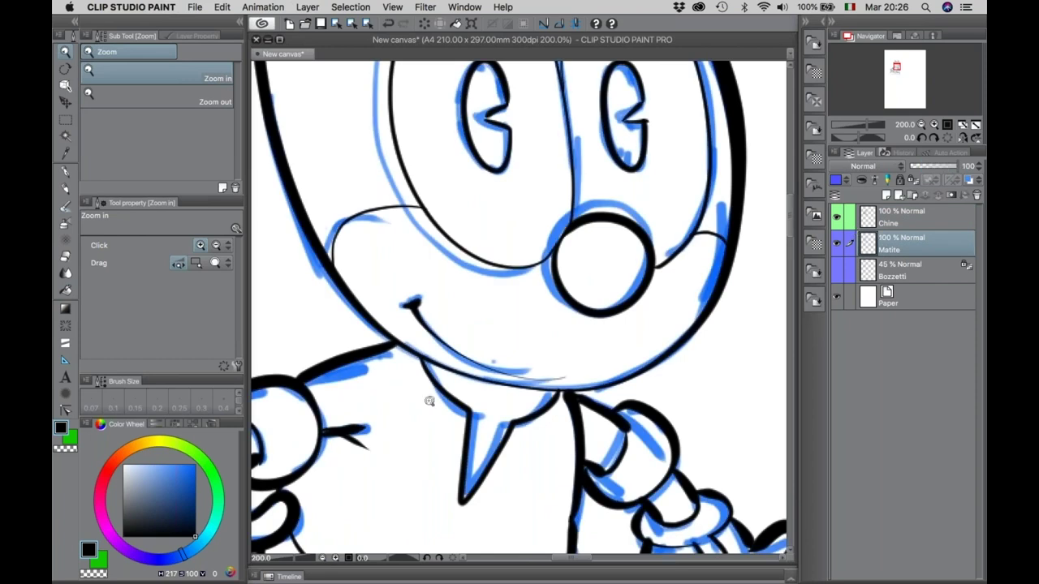
drag(429, 402, 590, 312)
On Chine, fill the shorts and both legs solid black, undoing a trial shirt fill.
click(875, 227)
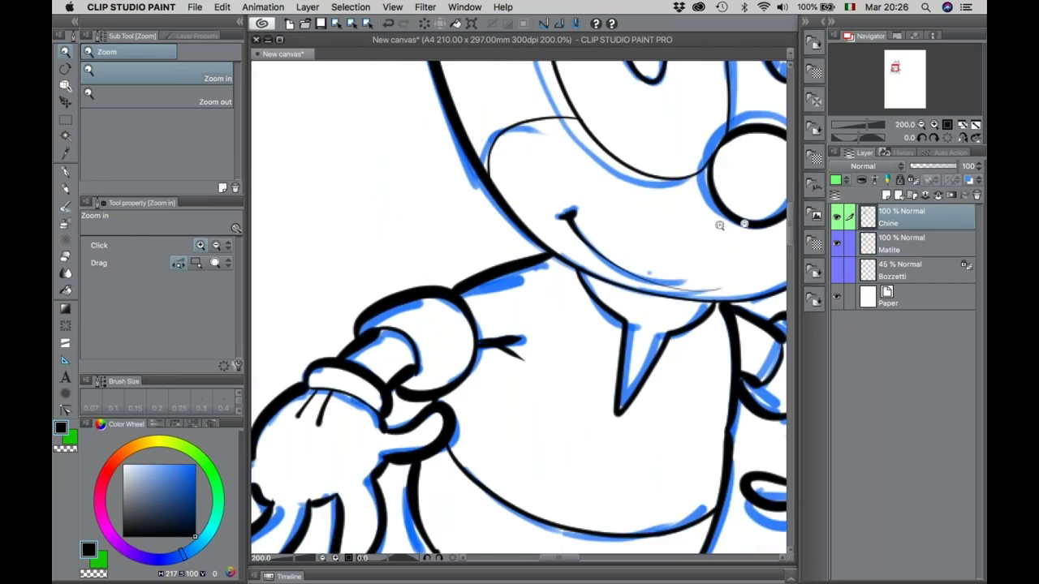
key(g)
click(555, 329)
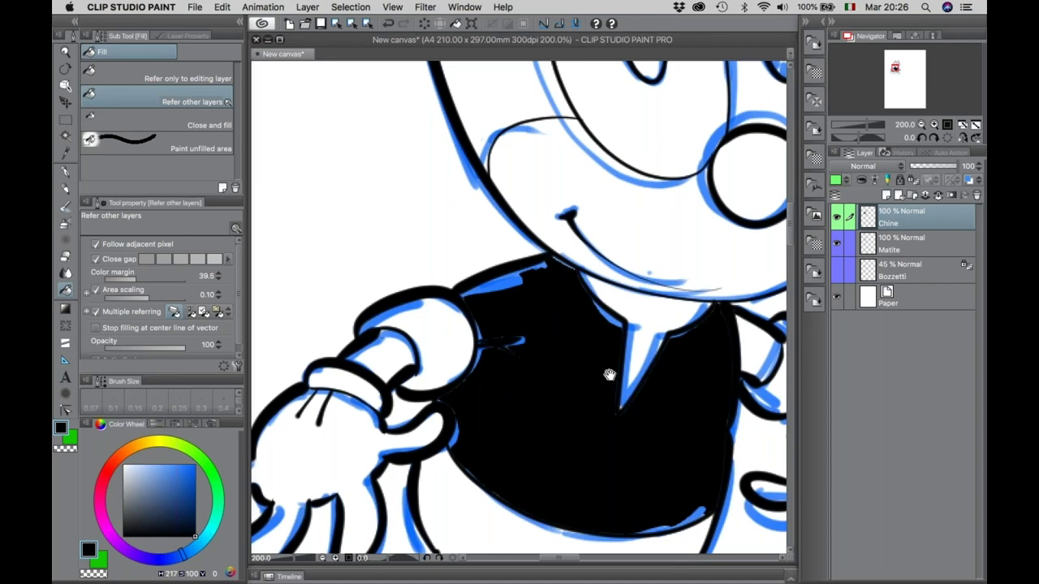
scroll(546, 356, right, 3)
scroll(545, 355, down, 1)
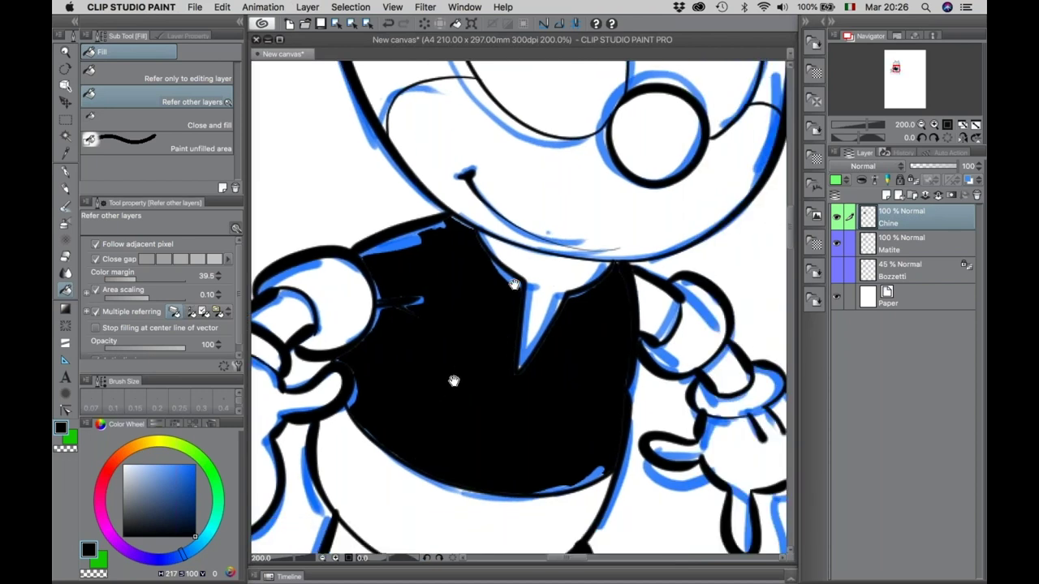
drag(447, 385, 547, 225)
key(ctrl+z)
click(505, 354)
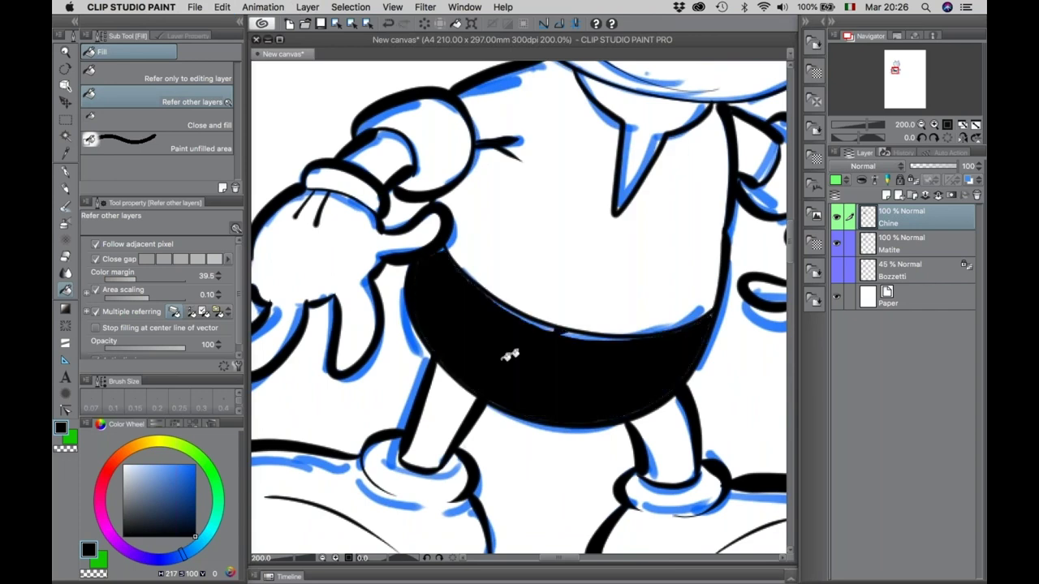
click(442, 398)
click(644, 414)
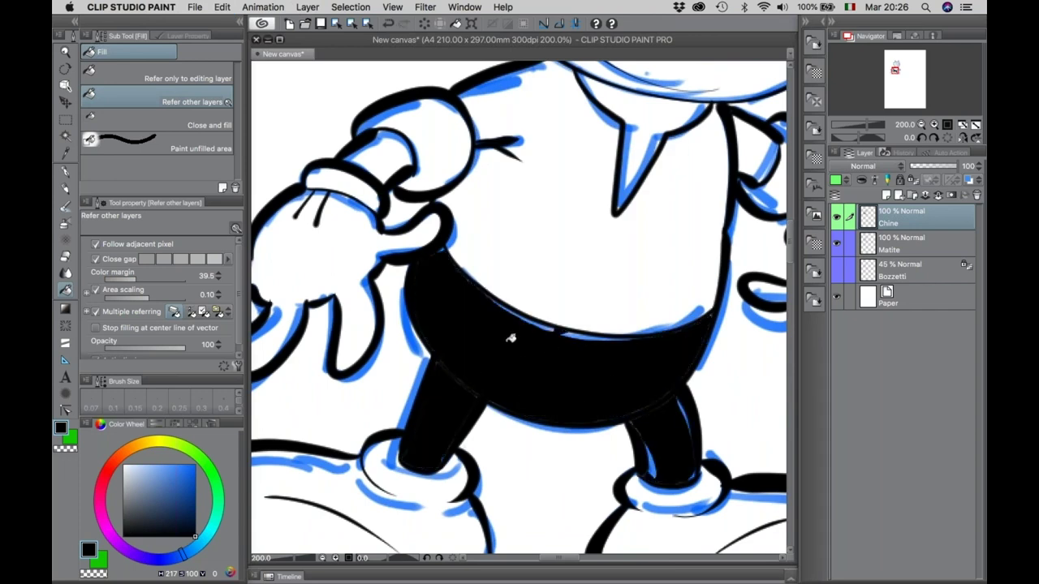
Hide and re-show the Matite sketch layer to check the black fills.
click(839, 245)
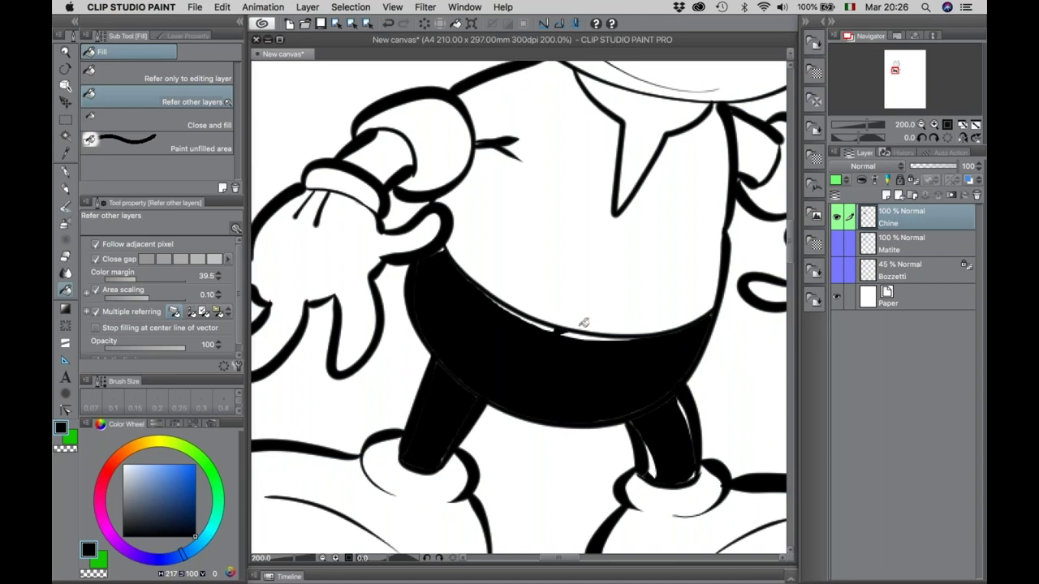
mouse_move(637, 243)
mouse_down()
mouse_move(556, 307)
mouse_move(665, 138)
mouse_up()
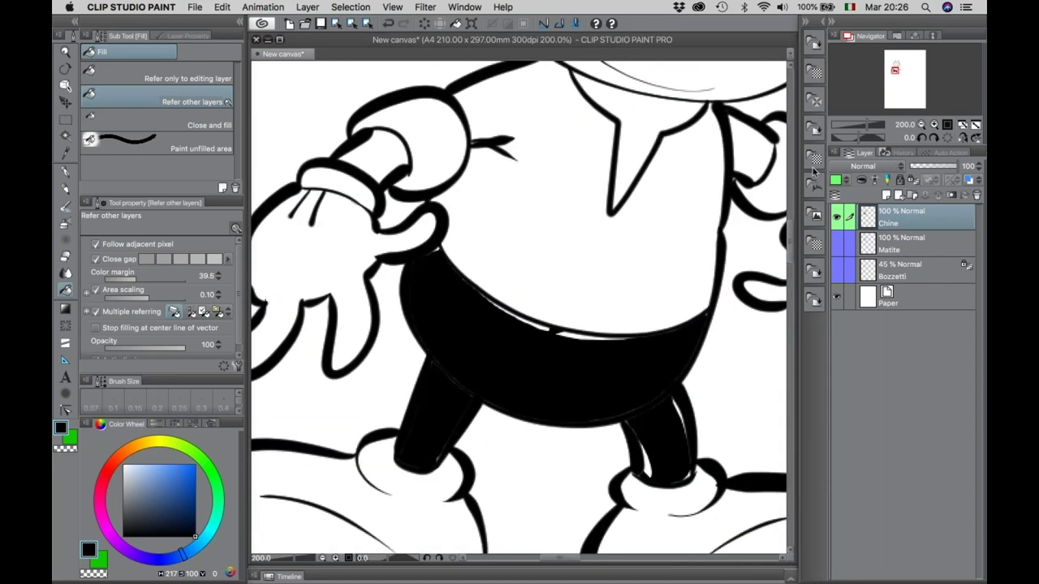
click(836, 244)
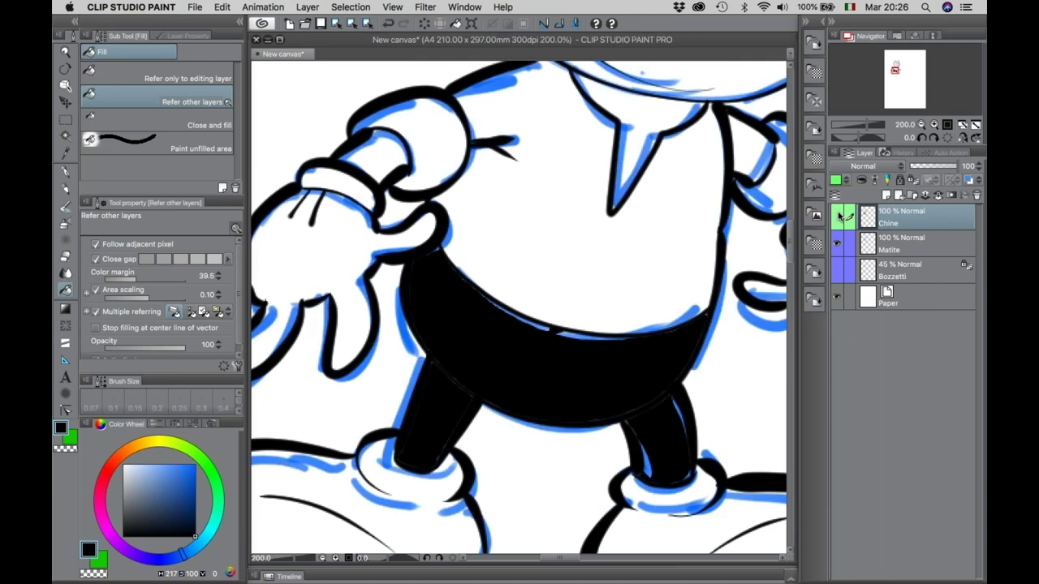
Toggle the Chine and Matite layers' visibility and undo both leg fills.
click(839, 215)
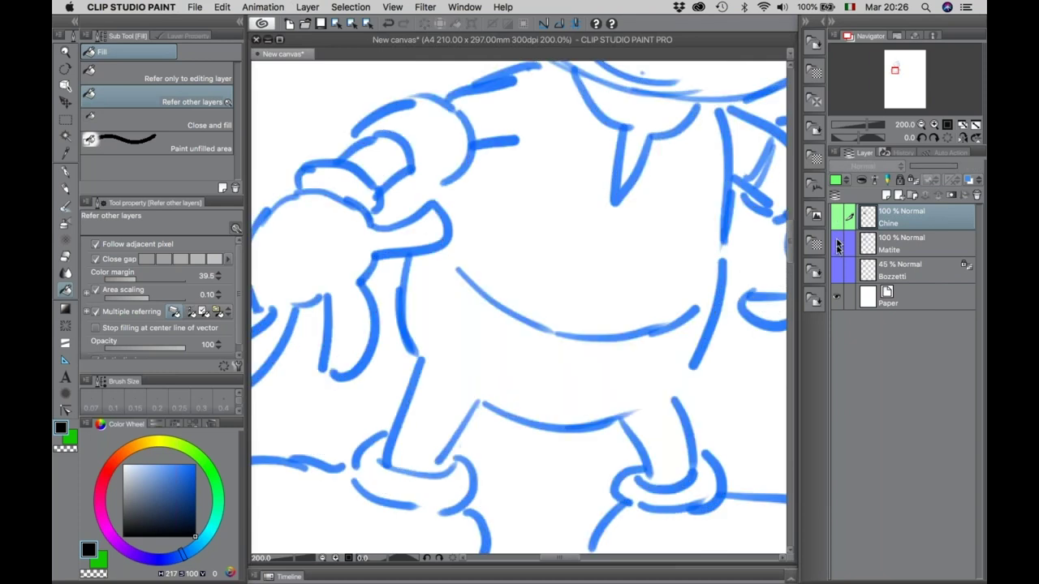
click(837, 244)
click(836, 215)
key(super+z)
key(super+z)
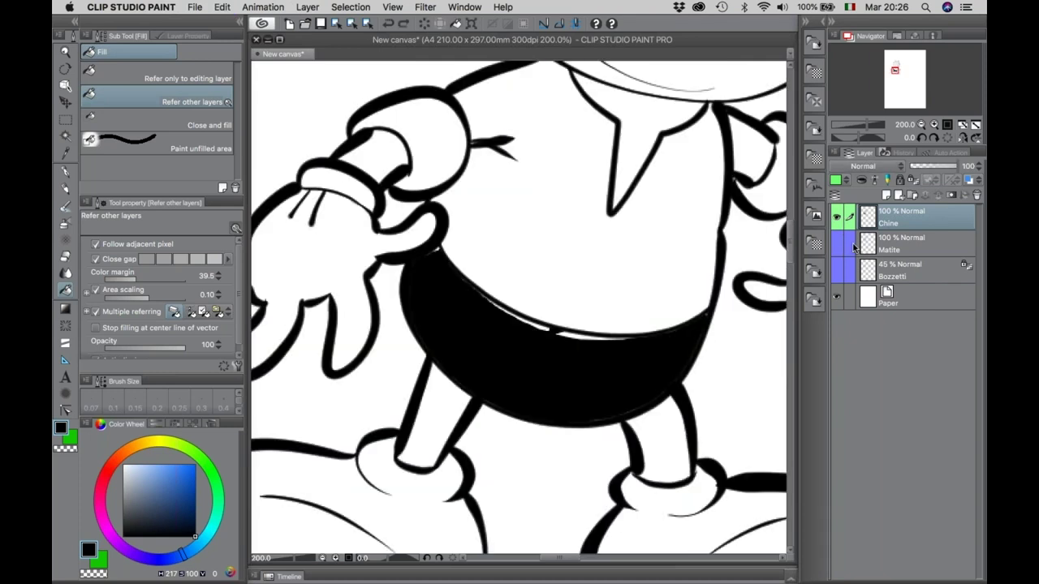
key(super+z)
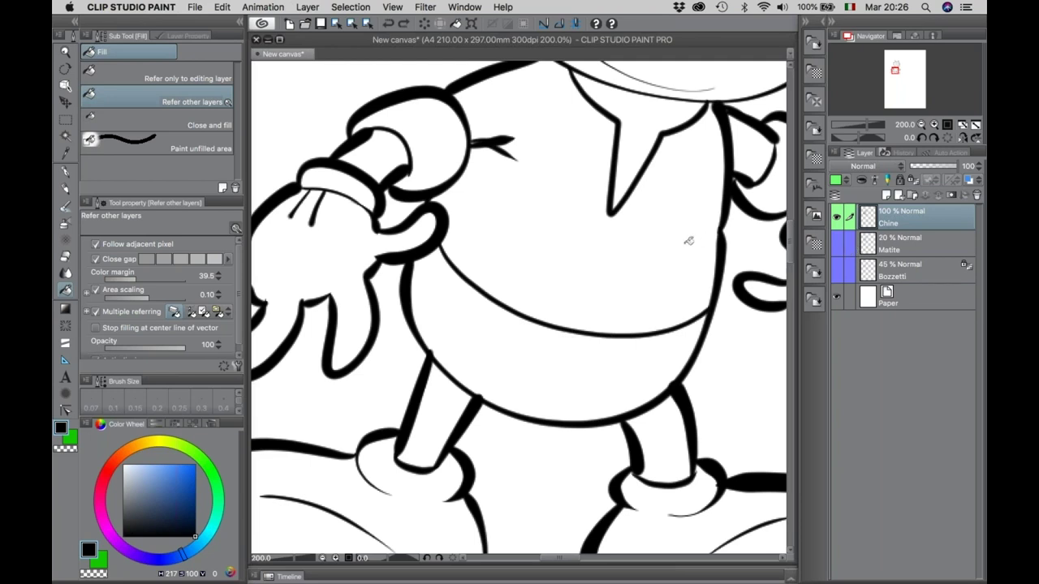
scroll(689, 241, up, 3)
scroll(688, 241, down, 2)
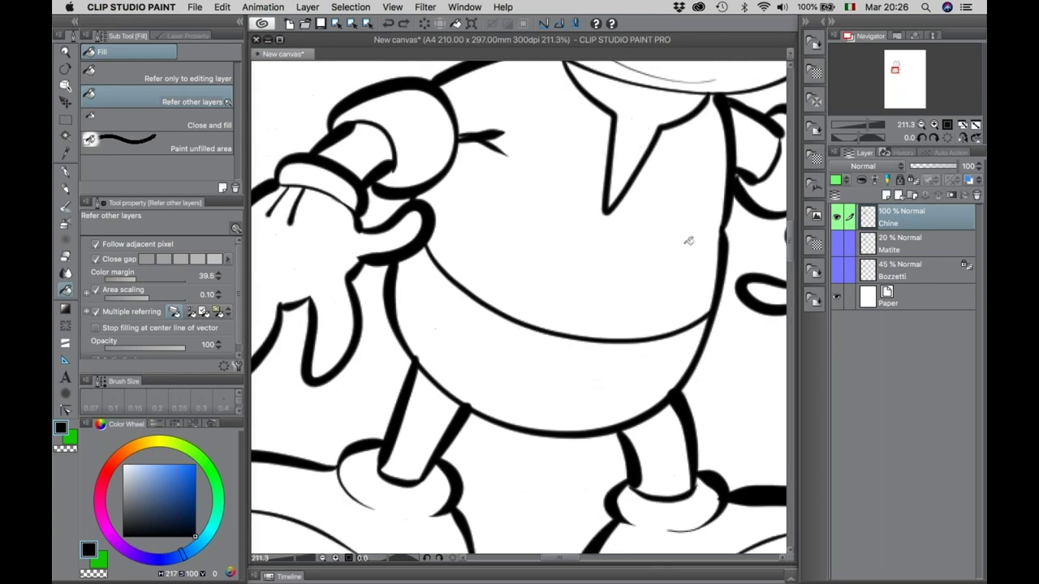
Refill the shorts and both legs black with Matite hidden, then undo the last fill.
click(839, 246)
click(840, 250)
click(582, 387)
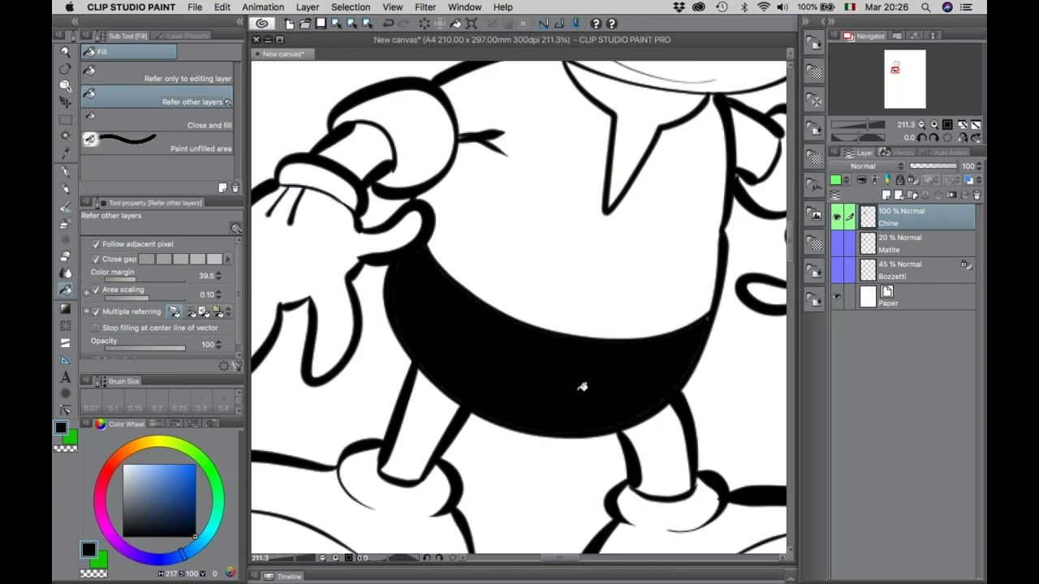
click(431, 410)
click(641, 439)
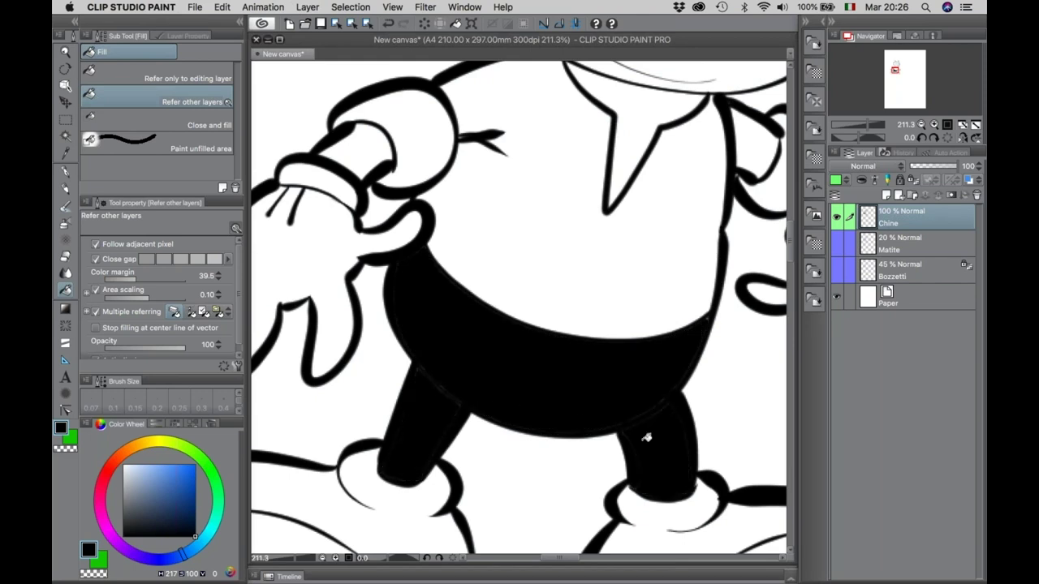
key(ctrl+z)
key(ctrl+z)
key(ctrl+z)
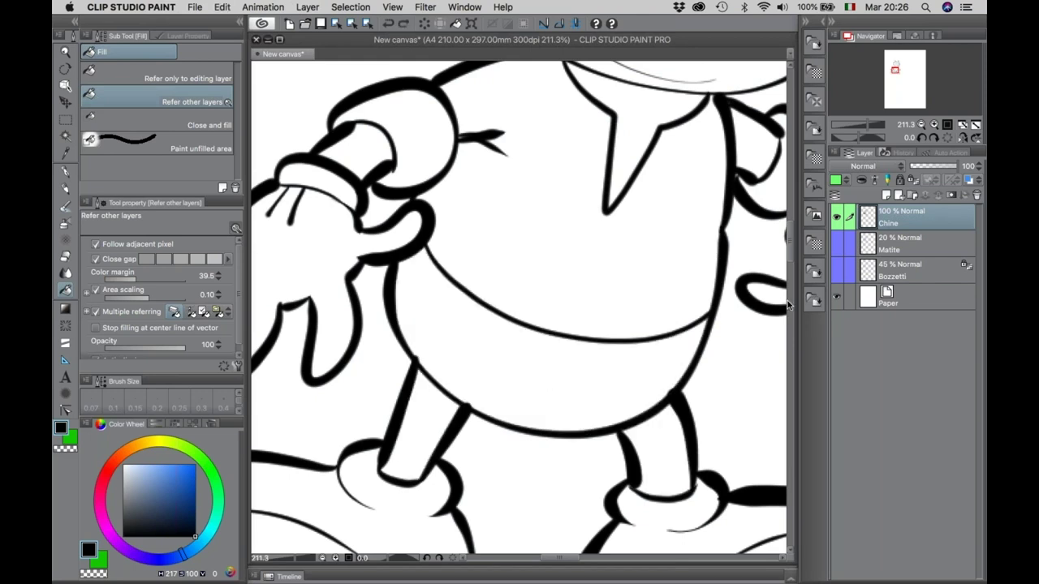
Show the faint Matite sketch and set it as the reference layer.
click(839, 247)
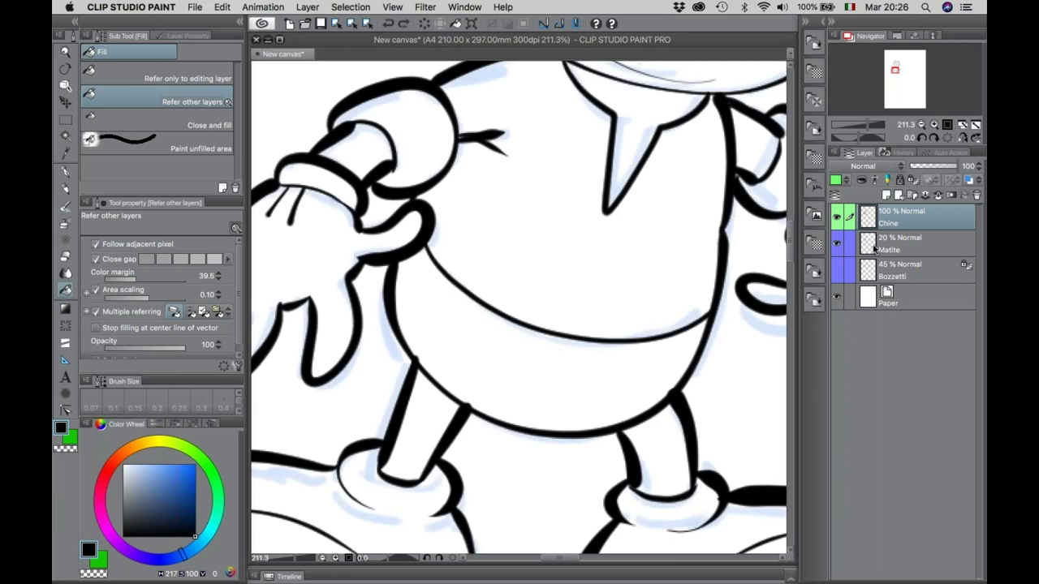
click(874, 249)
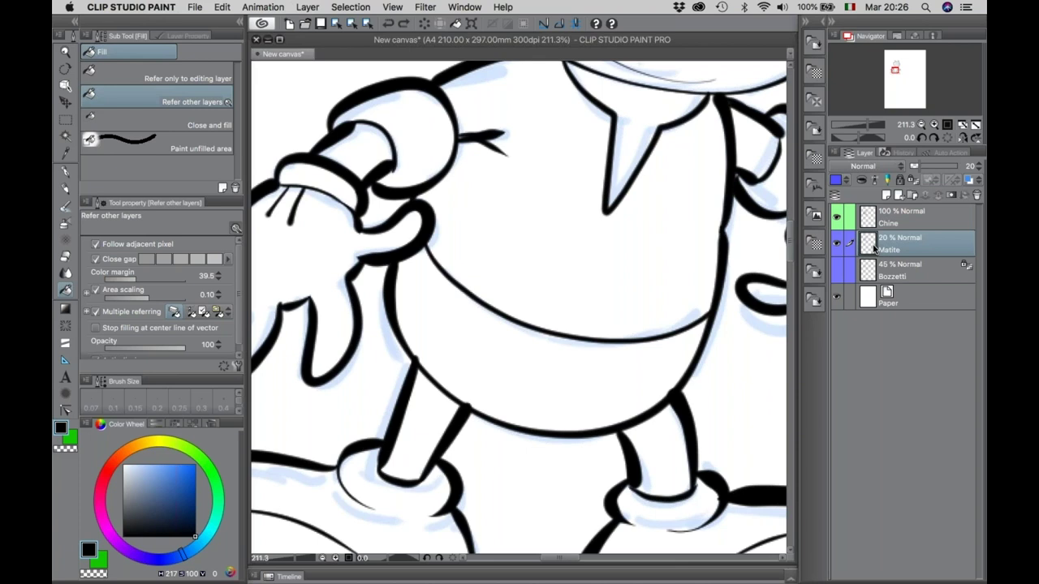
click(888, 179)
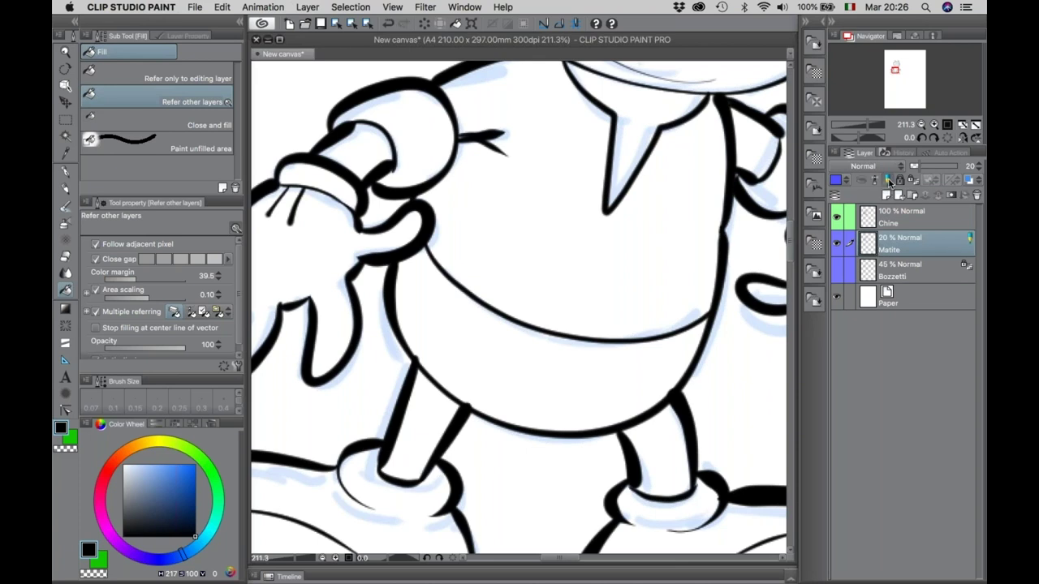
On Chine, fill the shorts, both legs and both pupils solid black.
click(881, 221)
click(528, 379)
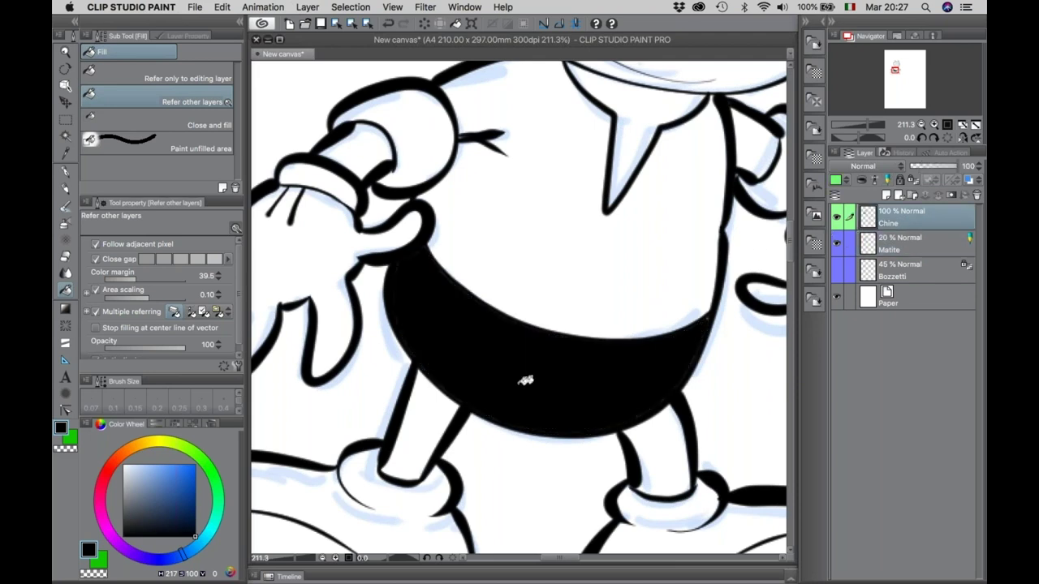
click(450, 407)
click(666, 439)
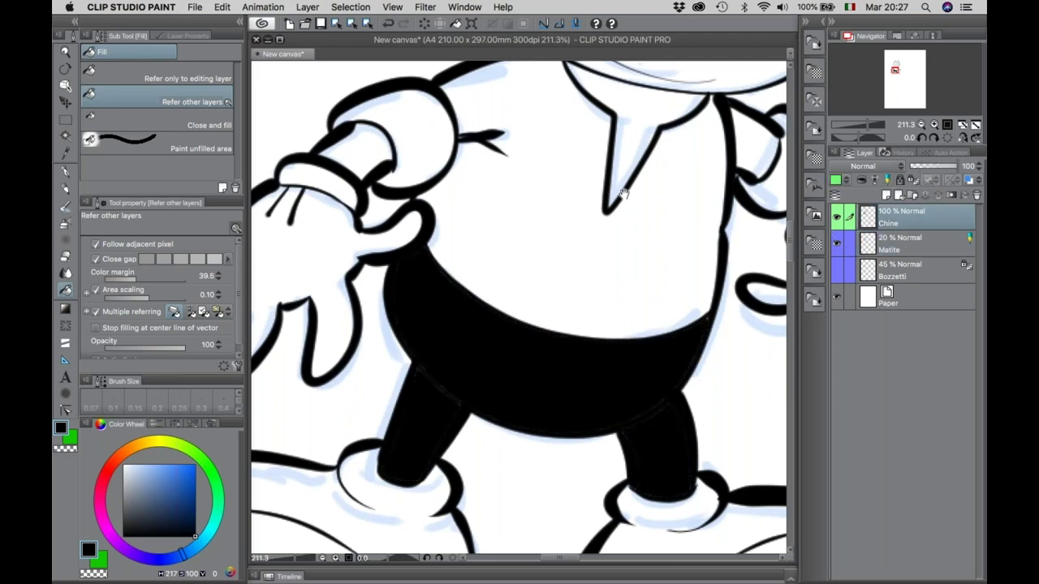
drag(603, 278, 522, 454)
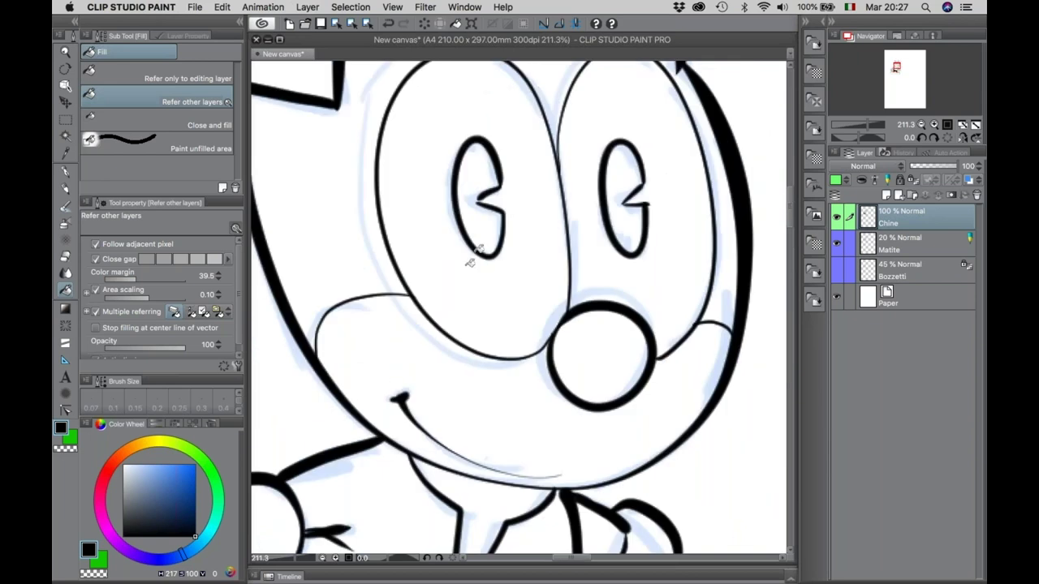
click(487, 231)
click(631, 224)
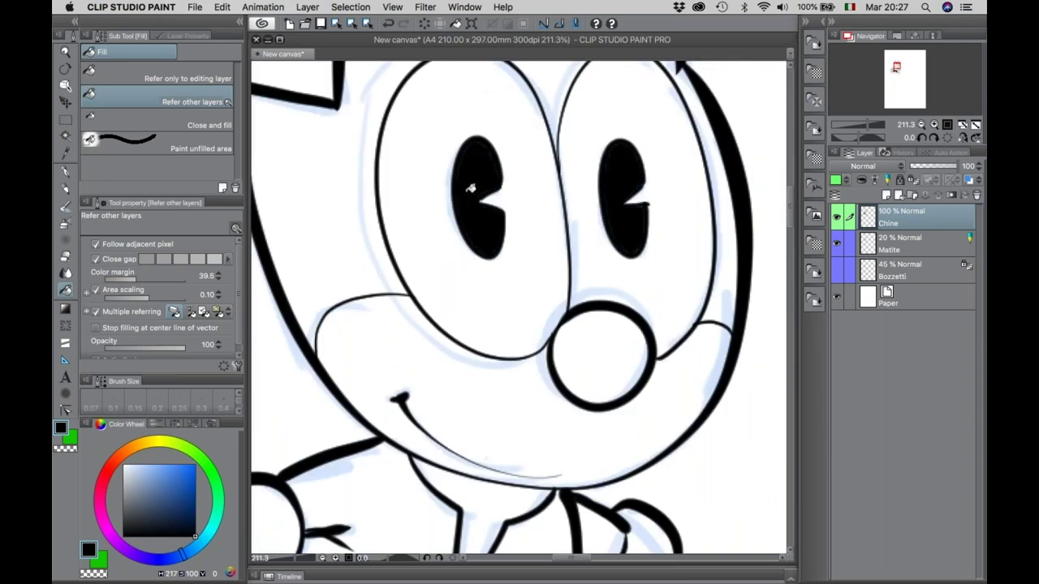
Zoom in on the left pupil and right leg edges to inspect the fills, then undo the leg fill.
key(/)
click(493, 178)
double_click(493, 178)
scroll(493, 178, down, 6)
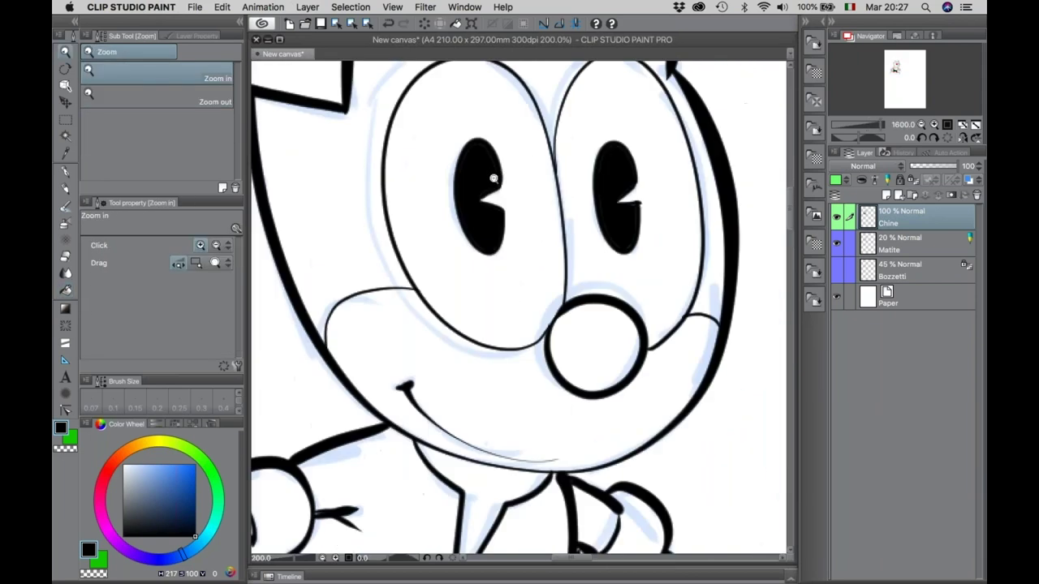
drag(604, 450, 611, 192)
drag(534, 355, 557, 100)
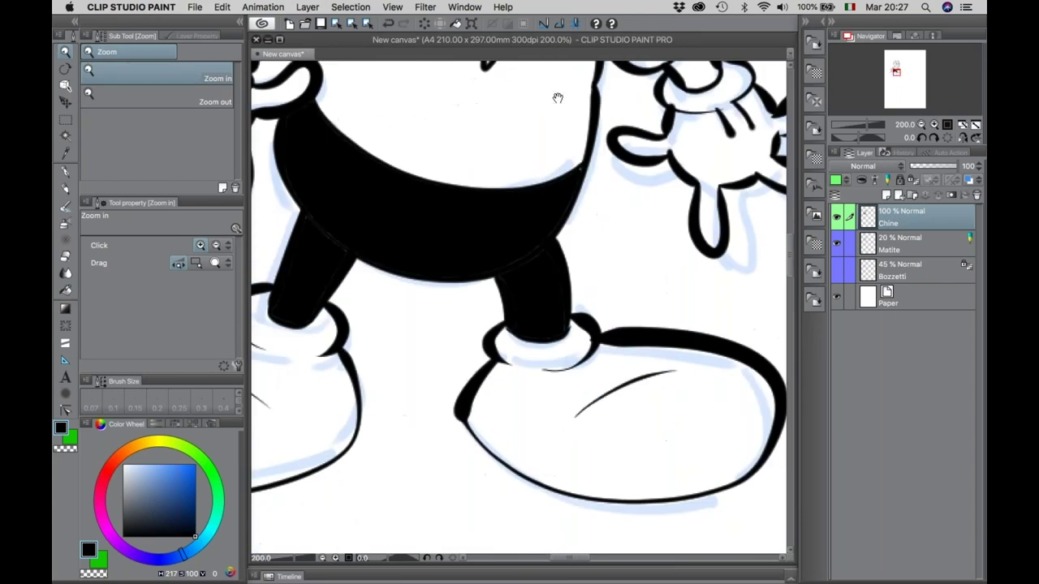
double_click(544, 259)
scroll(489, 241, down, 4)
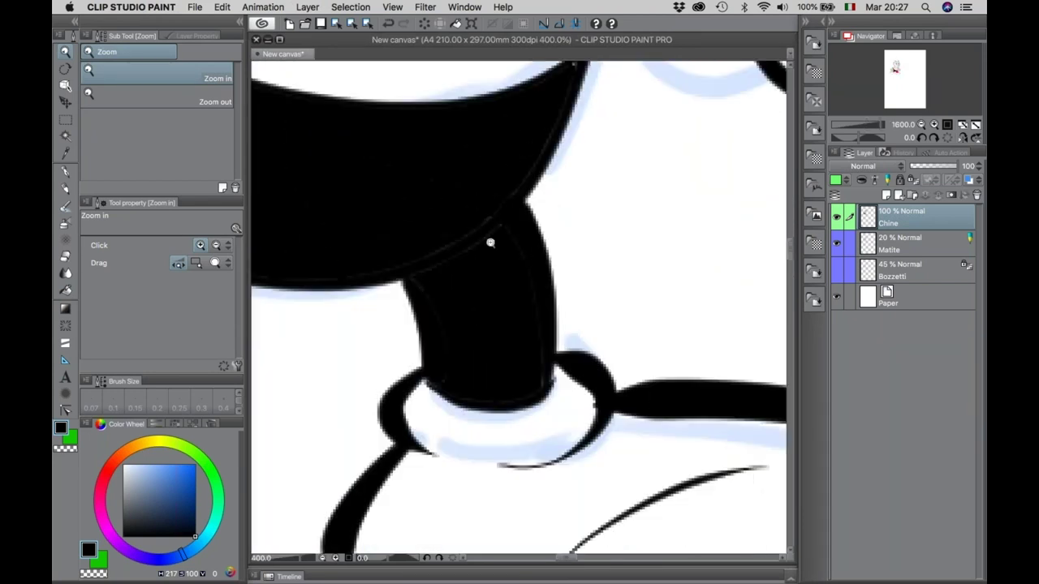
click(443, 259)
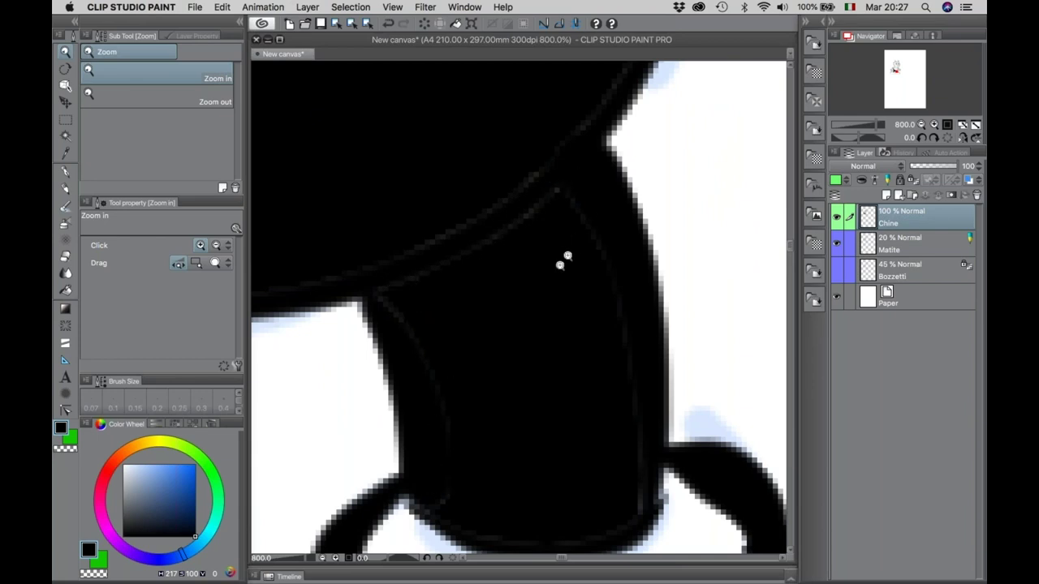
alt+click(536, 322)
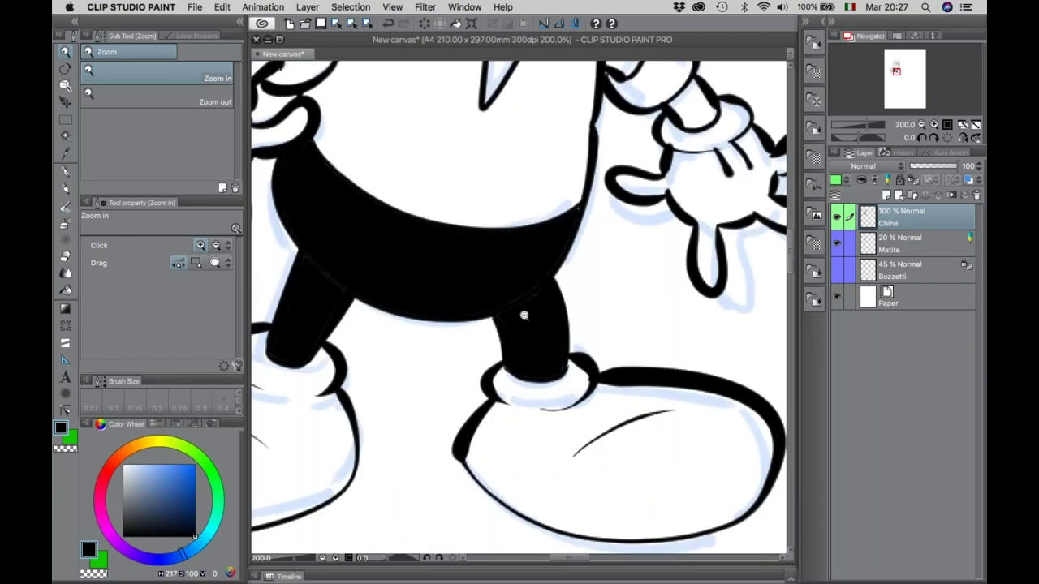
click(529, 311)
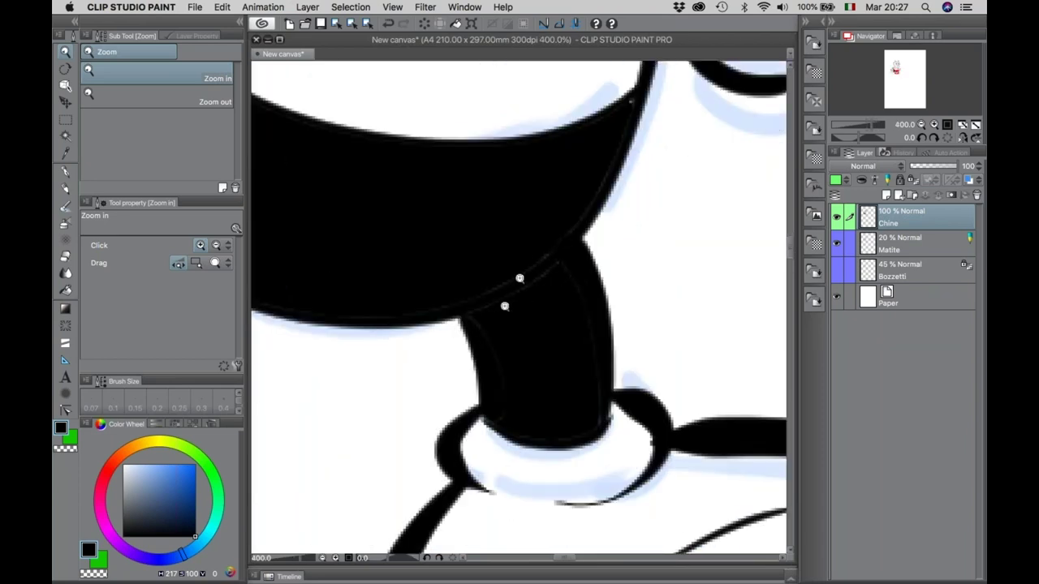
click(508, 302)
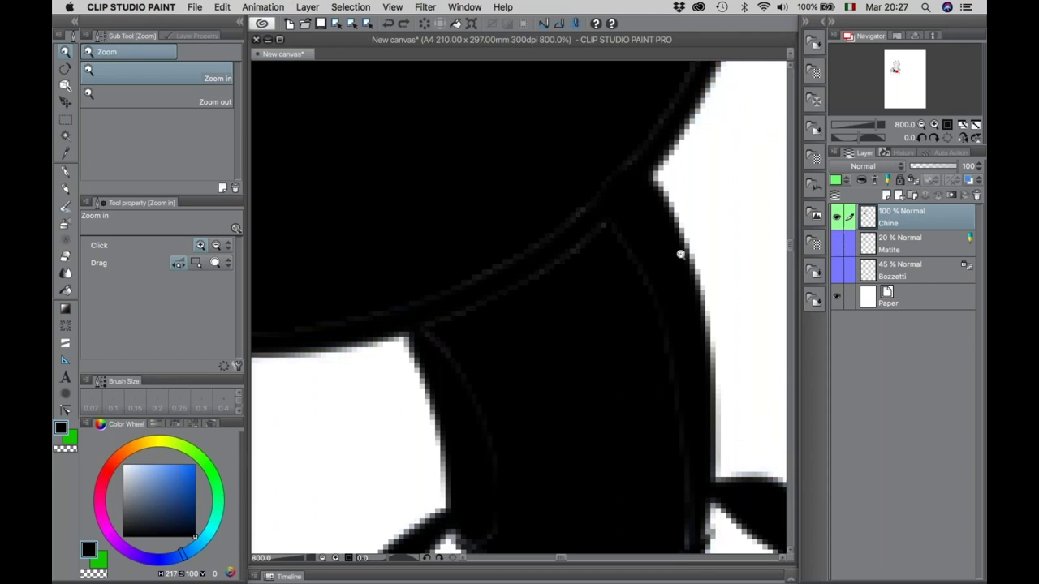
key(ctrl+z)
key(ctrl+z)
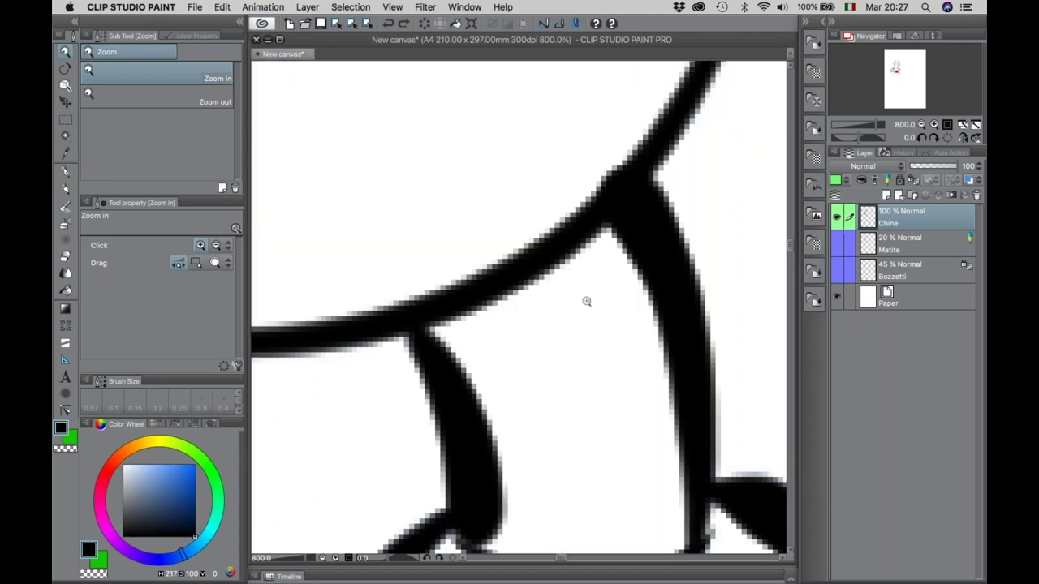
Refill the leg black, zoom in on its edge, and undo it.
click(591, 330)
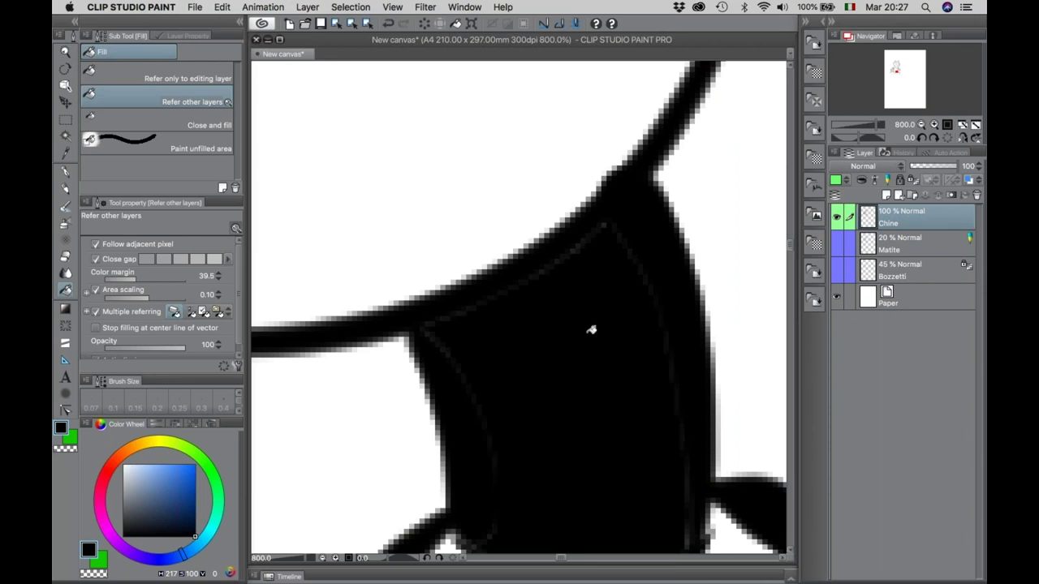
click(568, 286)
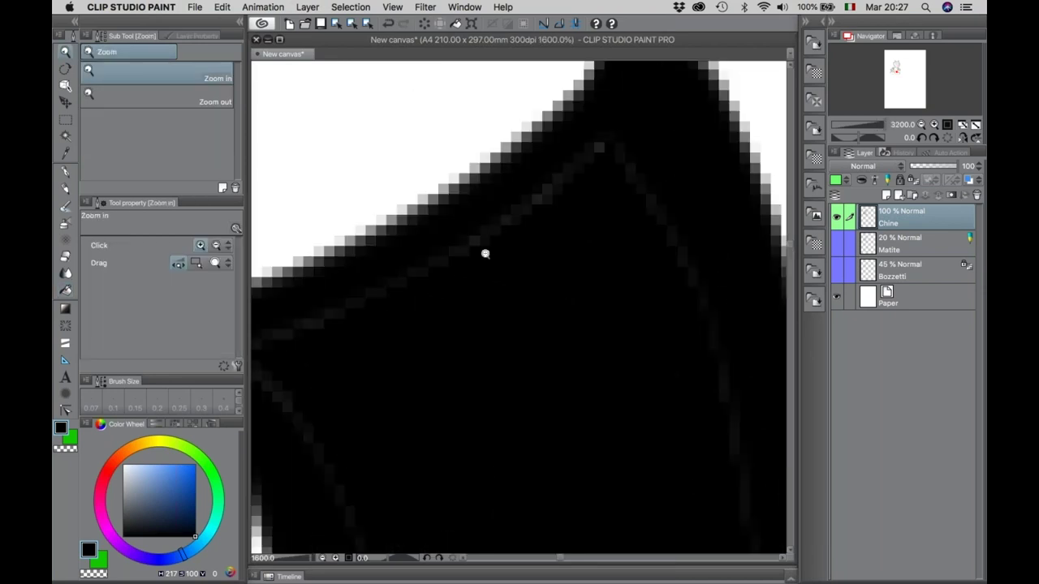
scroll(482, 252, down, 5)
click(488, 300)
key(g)
key(ctrl+z)
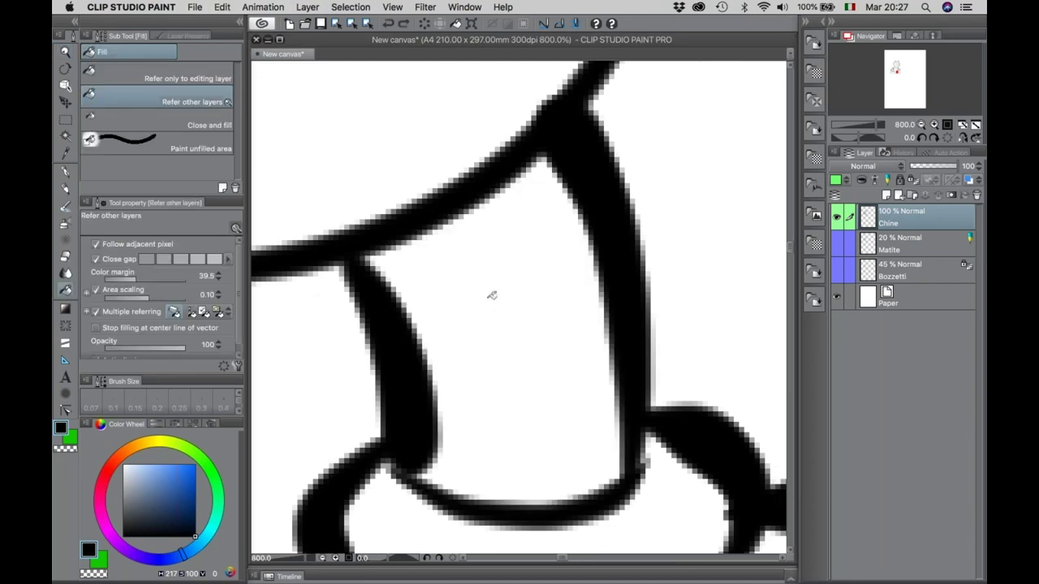
Raise fill area scaling to 0.26, test-fill the leg, and undo it.
click(152, 296)
drag(152, 296, 155, 295)
click(479, 306)
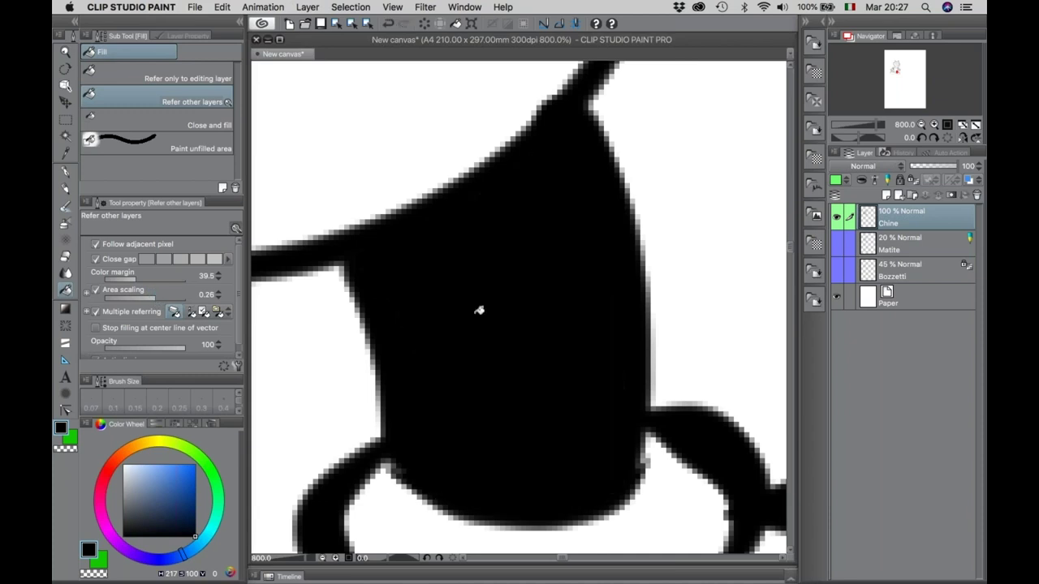
key(ctrl+z)
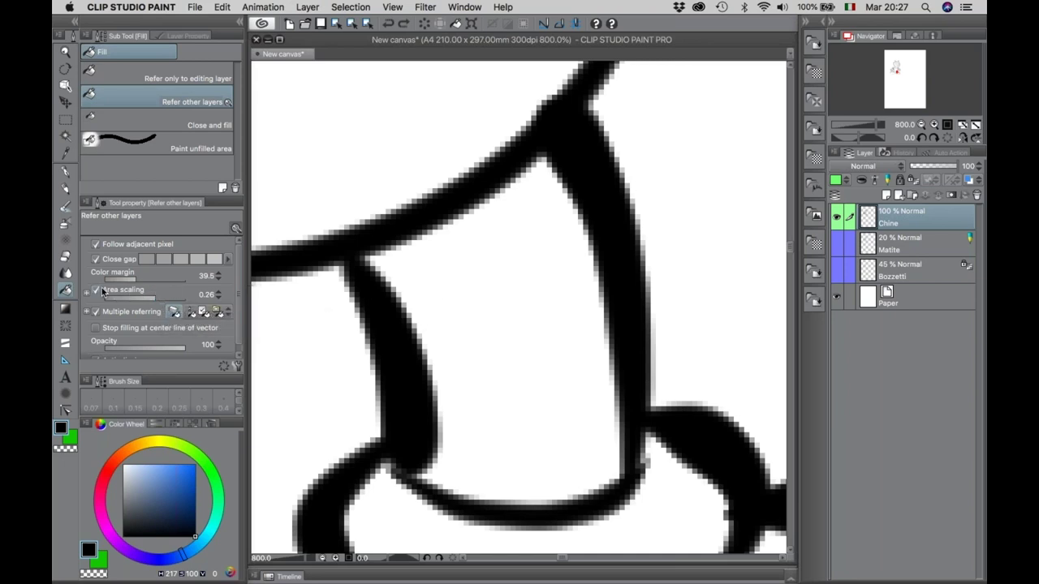
Lower area scaling to about 0.16, refill the leg, and zoom to check its edges.
drag(153, 297, 154, 296)
click(474, 302)
ctrl+click(472, 235)
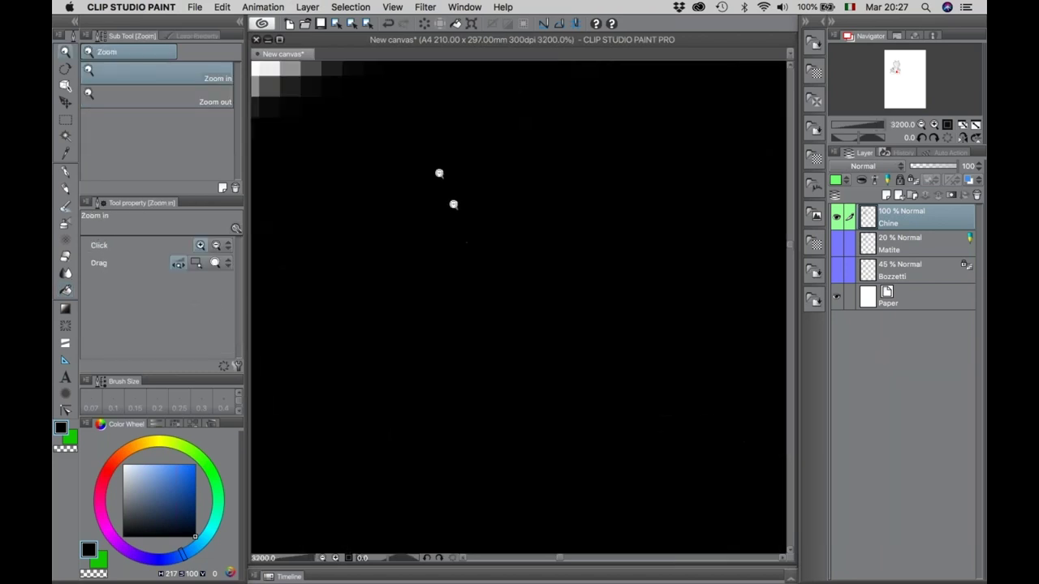
ctrl+alt+click(440, 172)
alt+click(418, 199)
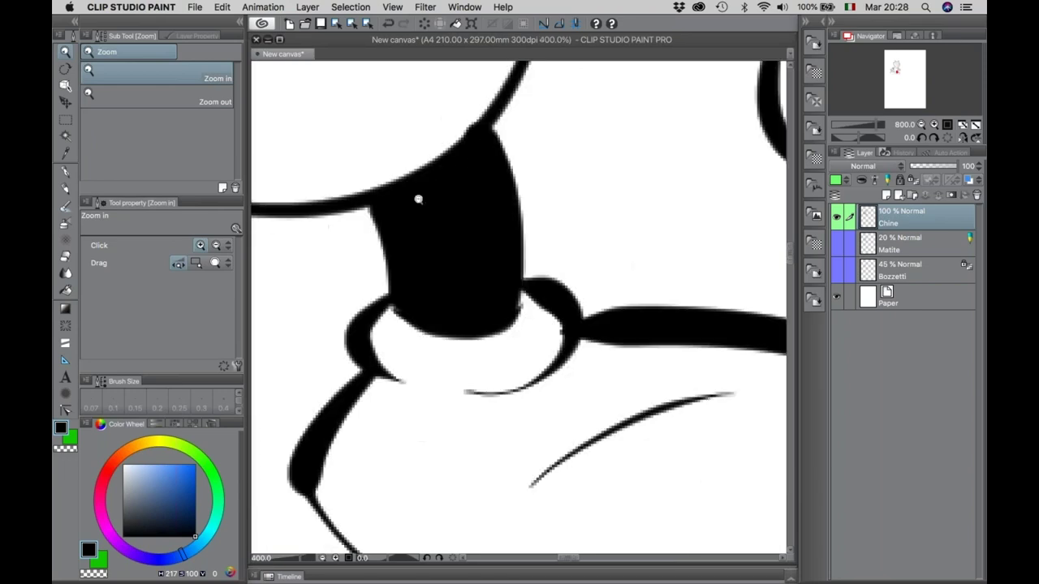
click(418, 199)
alt+click(417, 194)
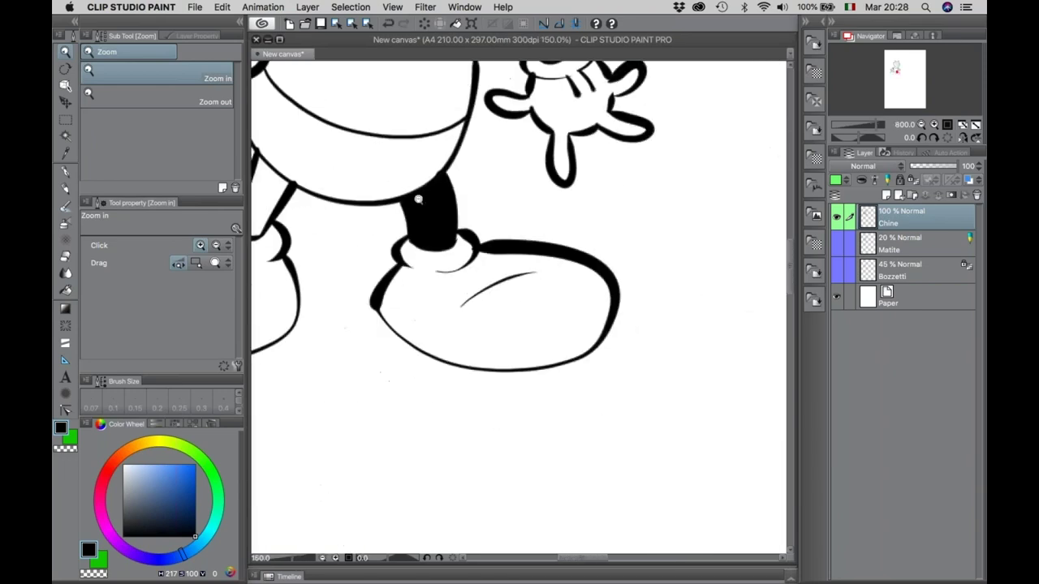
Scroll over the filled leg and shoe, then undo the black leg fill.
scroll(417, 179, down, 2)
scroll(422, 182, up, 2)
scroll(430, 186, up, 1)
scroll(479, 206, up, 1)
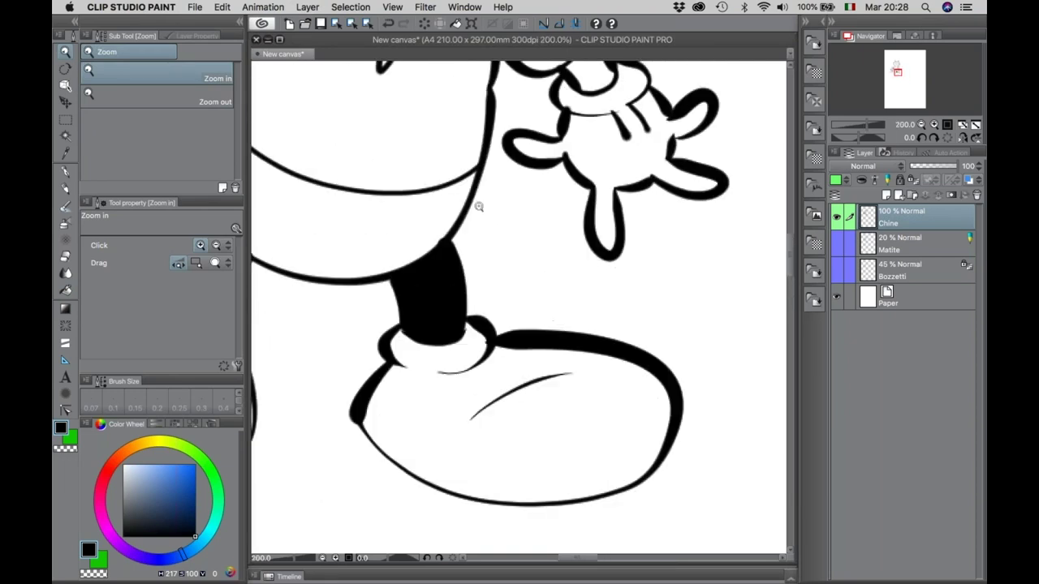
scroll(479, 206, up, 4)
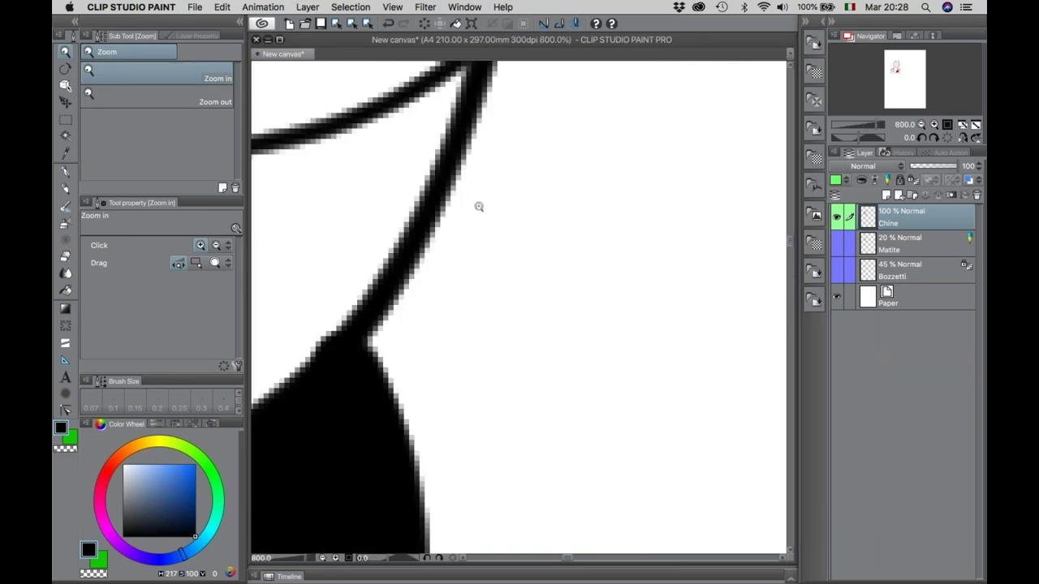
key(ctrl+z)
scroll(479, 302, down, 3)
scroll(539, 282, up, 2)
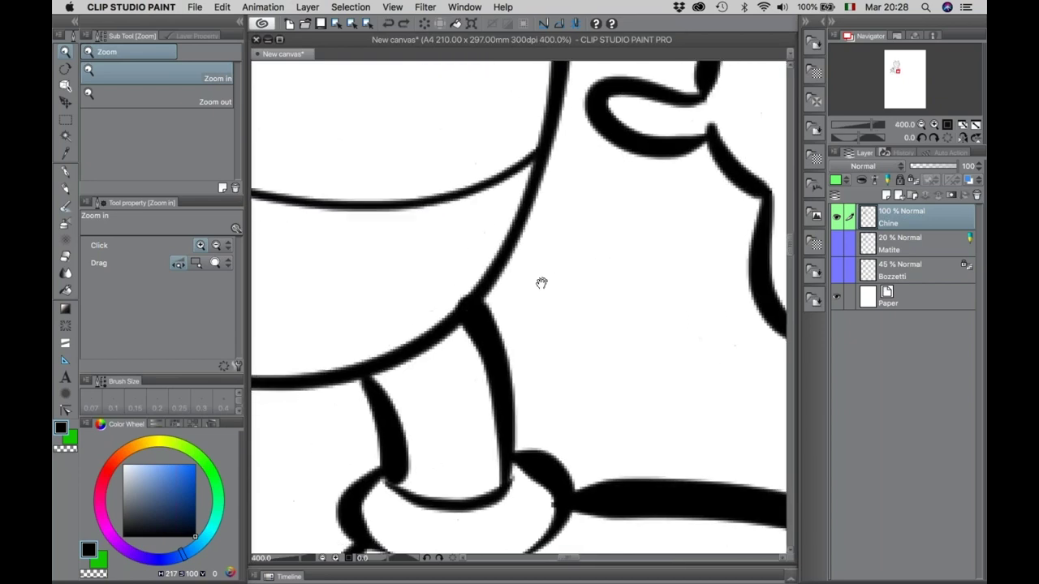
Erase a gap in the shorts outline near the glove with transparent G-pen strokes.
click(64, 171)
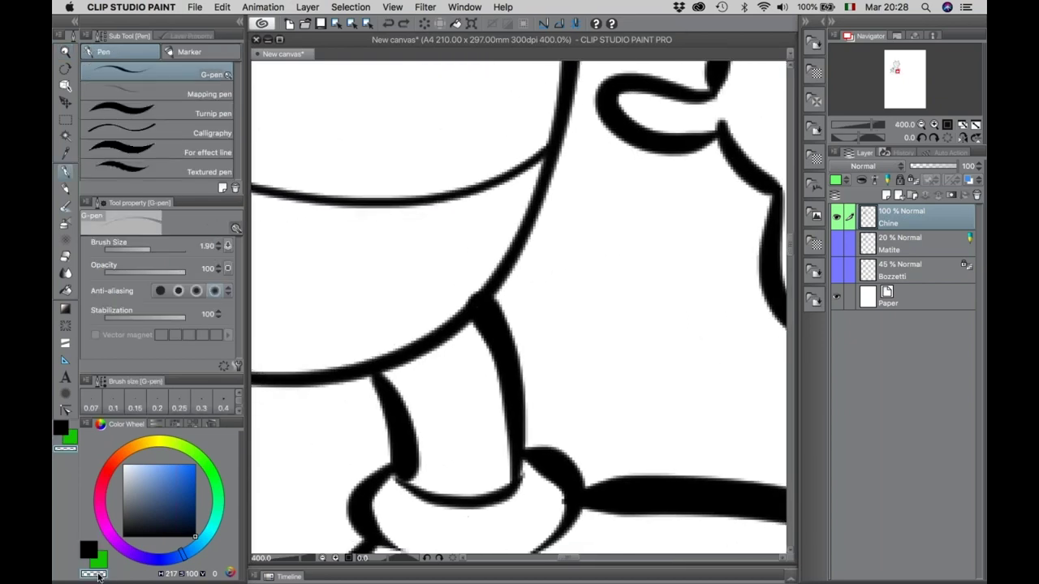
drag(538, 205, 528, 218)
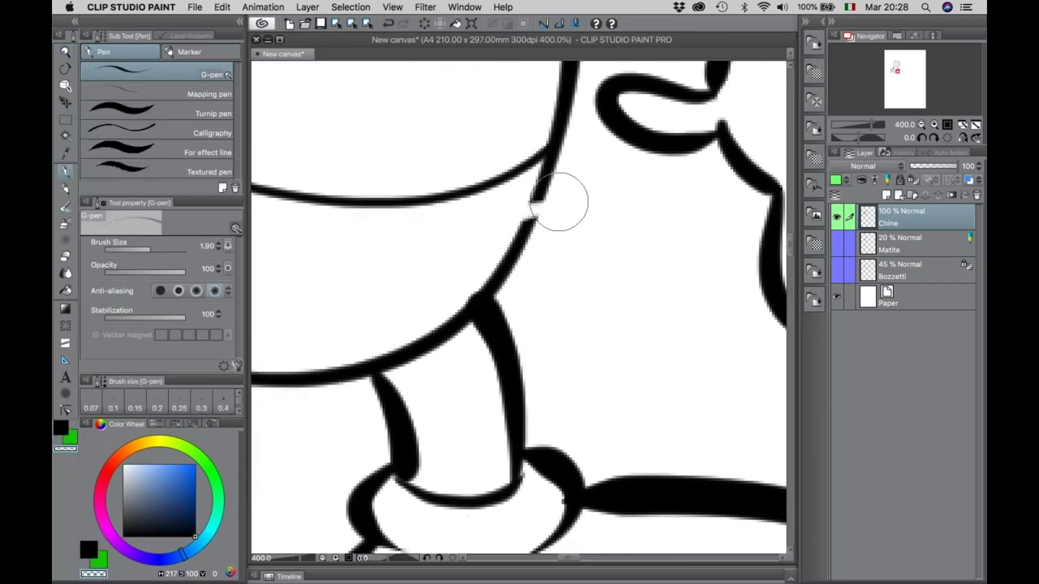
key(/)
scroll(480, 274, down, 2)
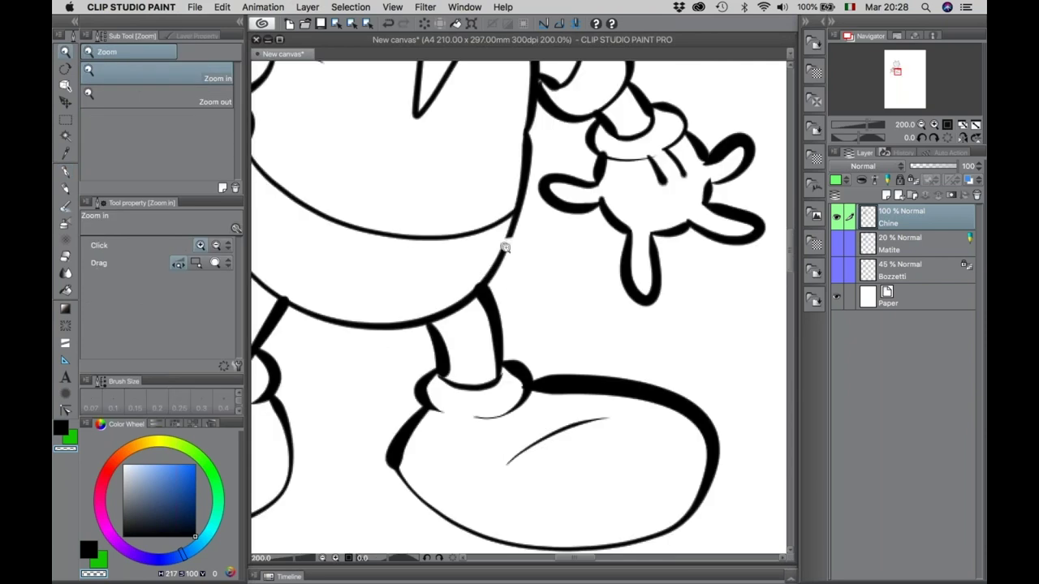
scroll(503, 245, up, 4)
scroll(506, 245, down, 1)
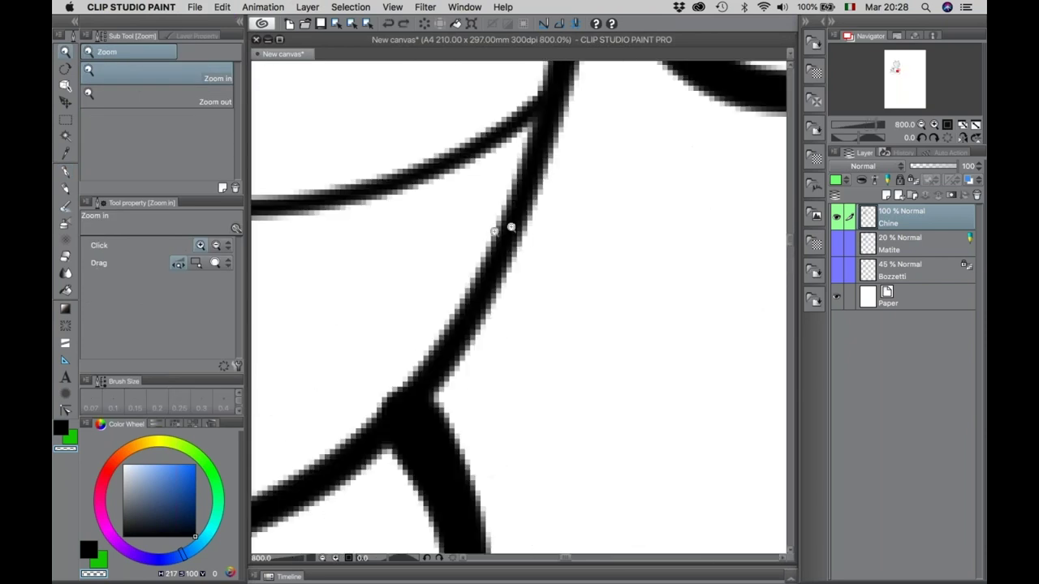
scroll(519, 235, up, 2)
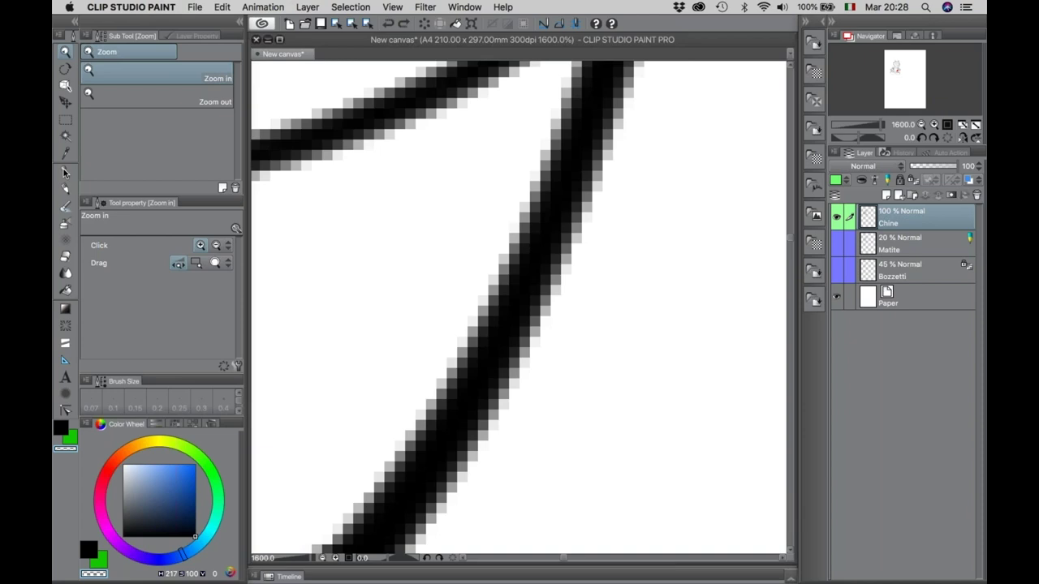
key(p)
drag(524, 211, 592, 207)
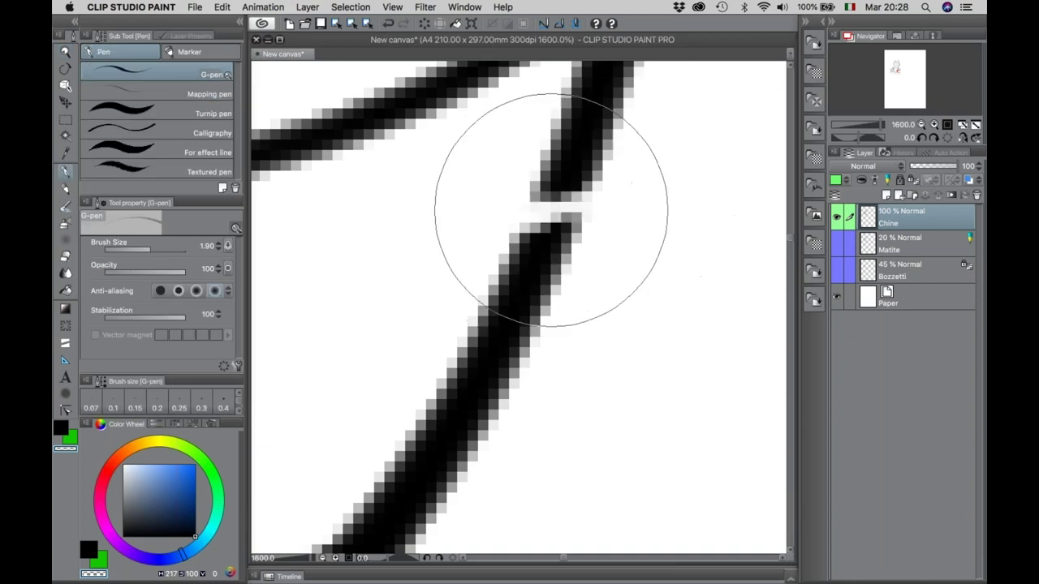
key(/)
scroll(505, 245, down, 6)
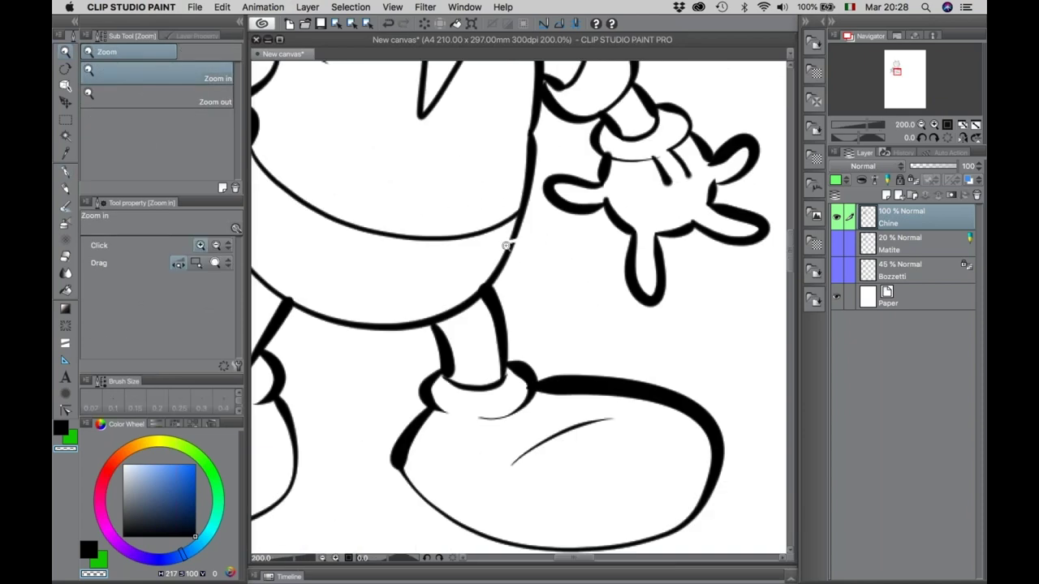
key(g)
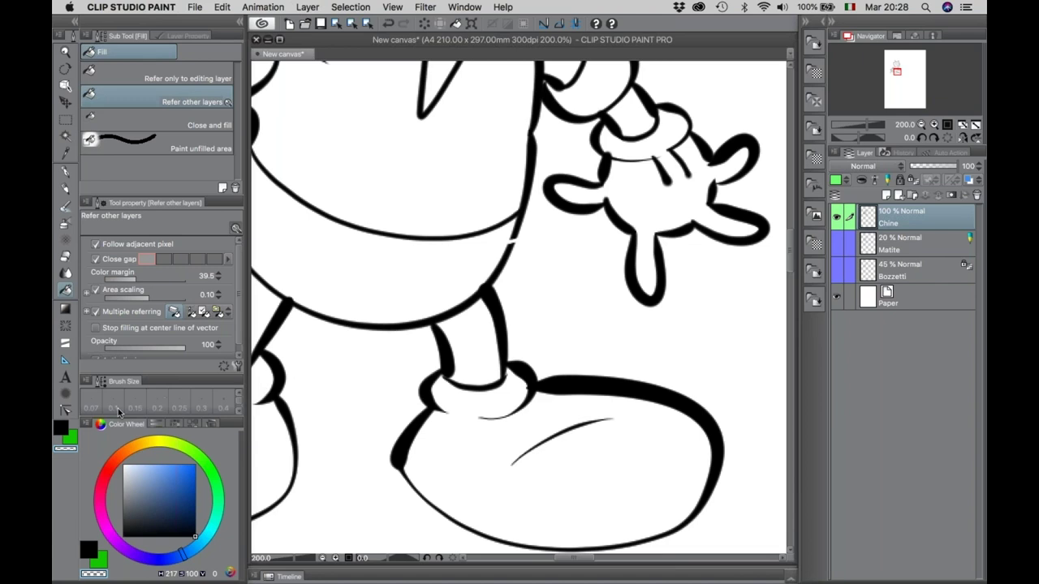
Try filling the shorts black, undoing each fill that leaks over the background.
click(306, 336)
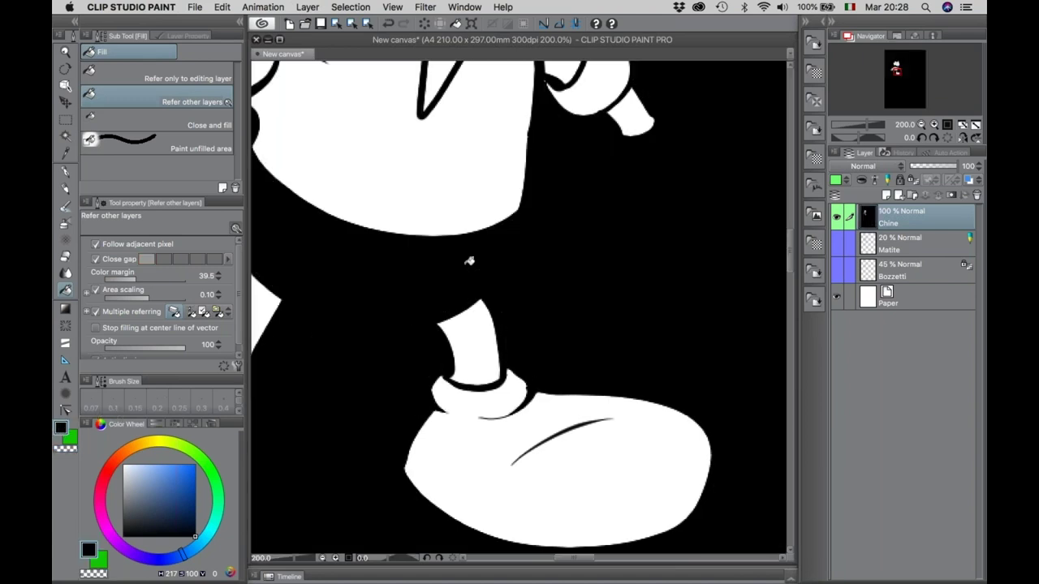
key(ctrl+z)
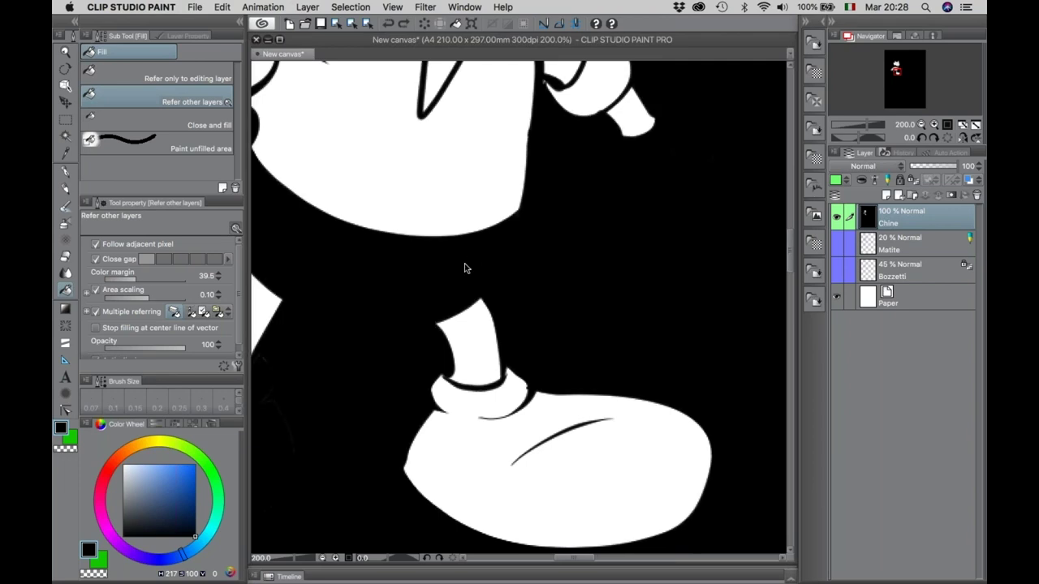
key(ctrl+z)
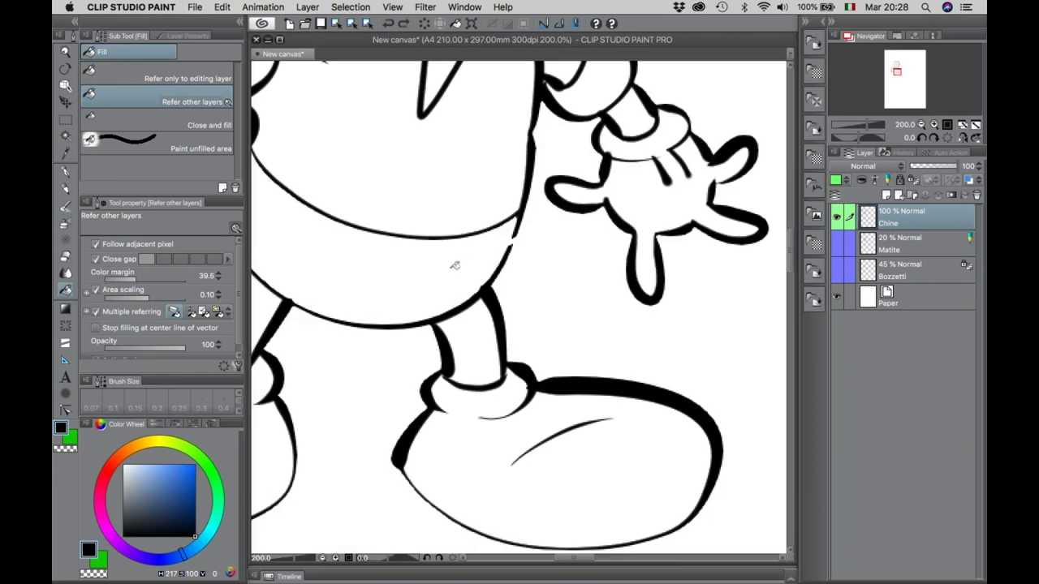
click(394, 274)
key(ctrl+z)
Raise Close gap to its maximum and retry the shorts fill, undoing incomplete results.
click(220, 261)
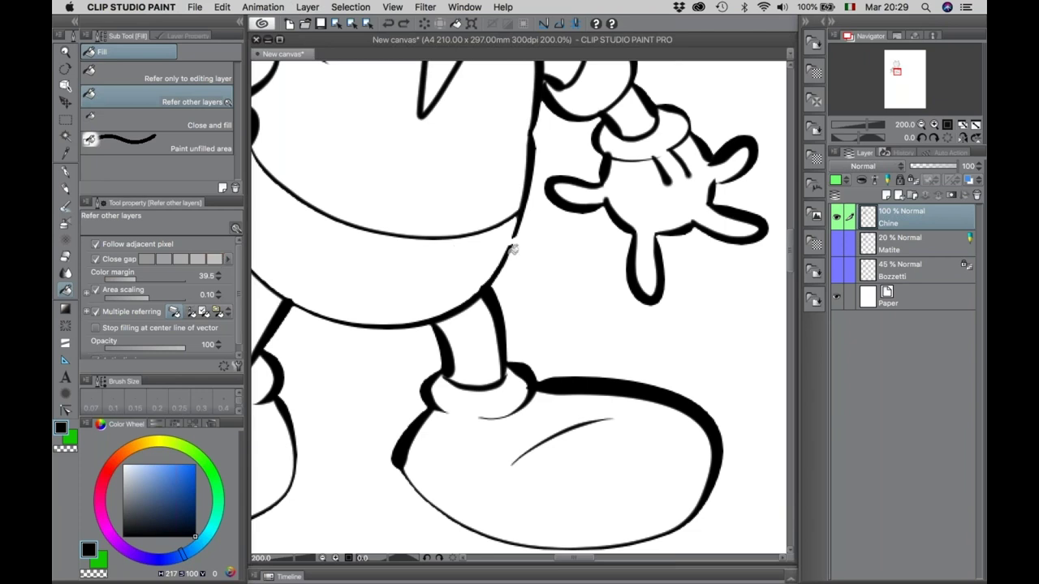
click(228, 259)
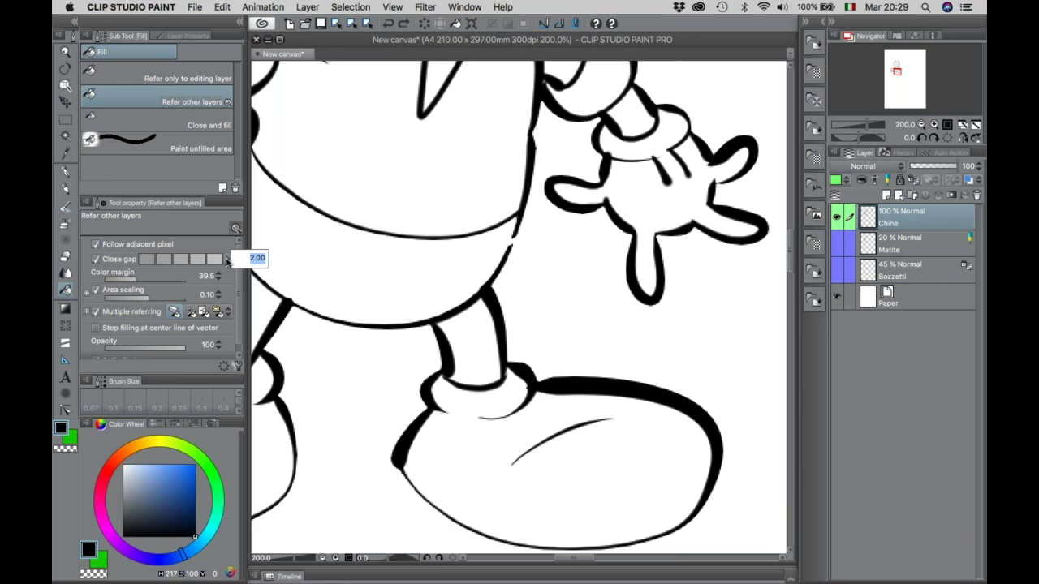
click(425, 269)
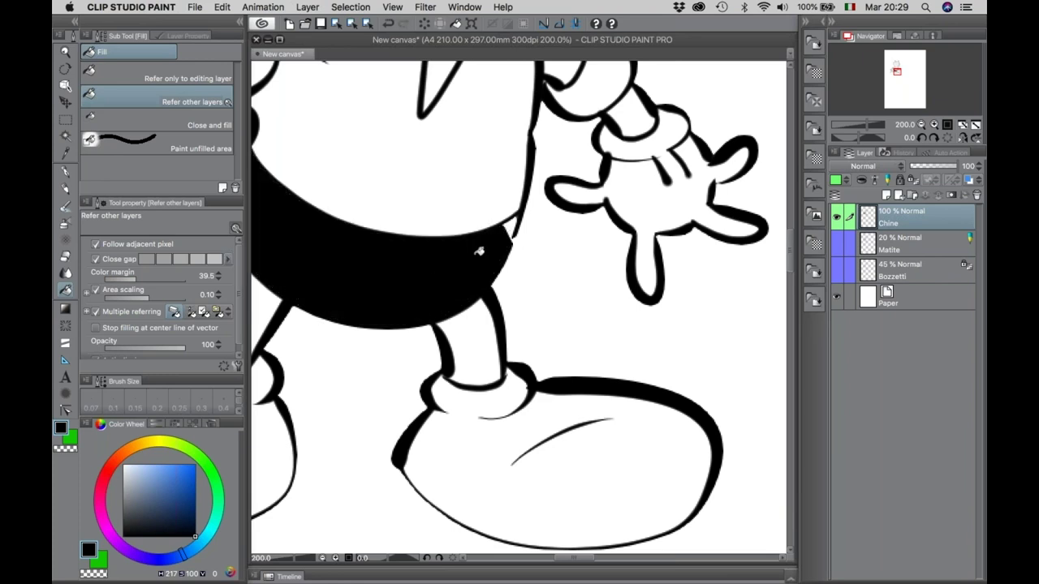
mouse_move(477, 233)
mouse_down()
mouse_move(533, 248)
mouse_move(598, 222)
mouse_up()
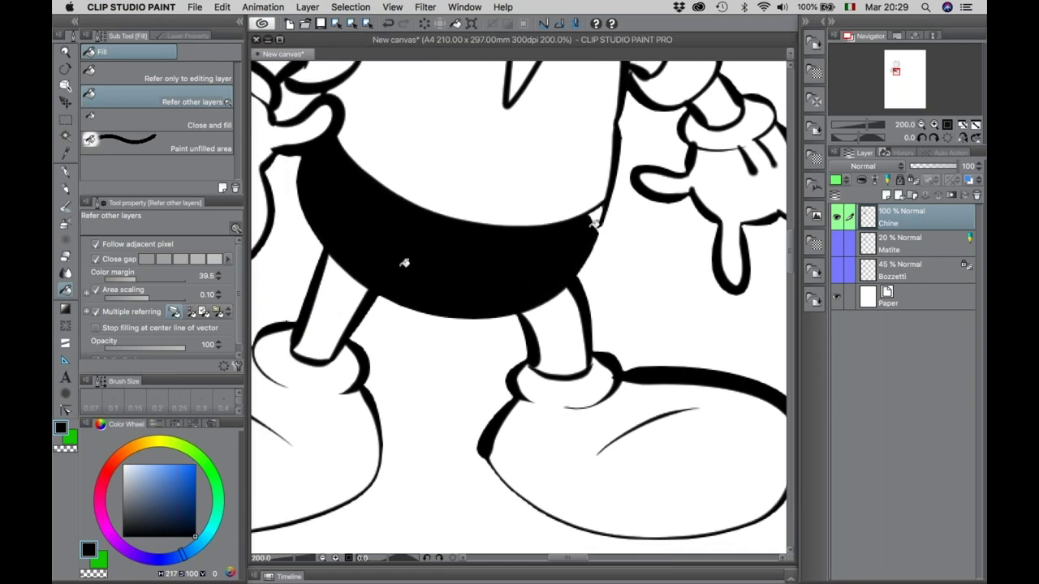
key(super+z)
click(493, 264)
key(super+z)
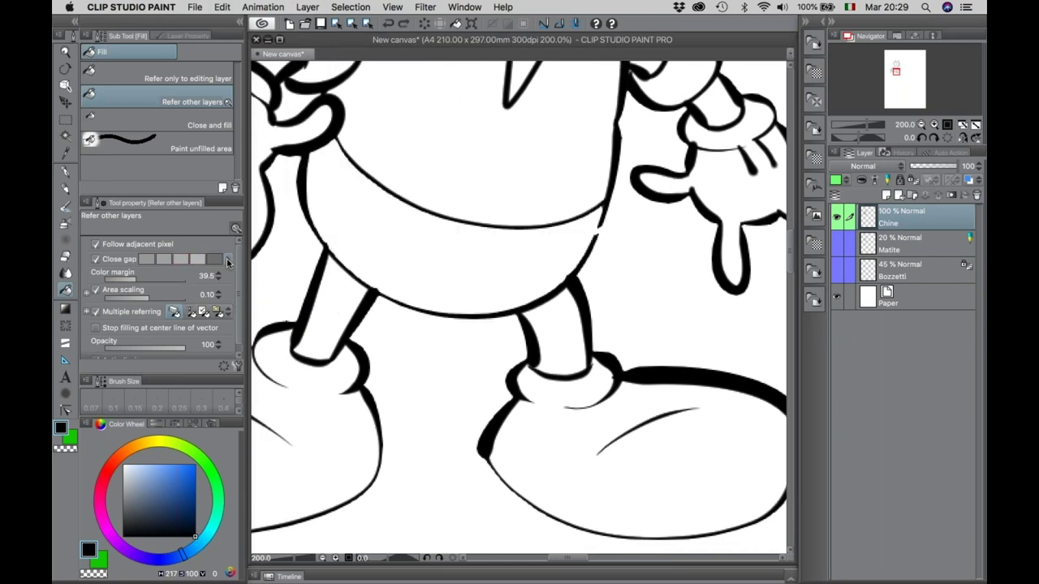
Readjust the gap-closing value, fill the shorts band solid black, and zoom in on its right edge.
click(227, 259)
click(508, 266)
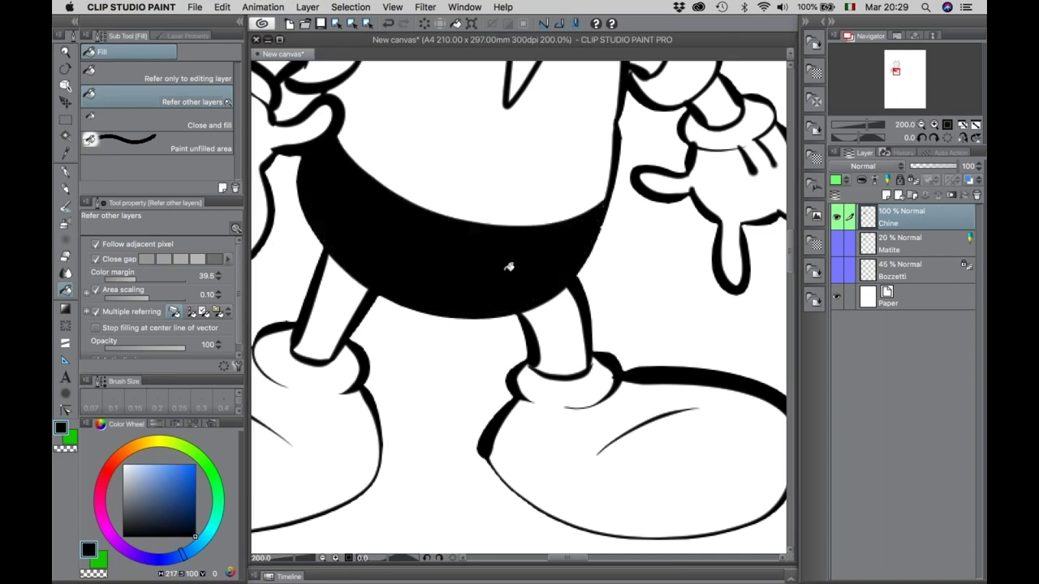
key(slash)
click(608, 229)
Switch to the pen at a much thinner size and zoom out to the whole character.
key(p)
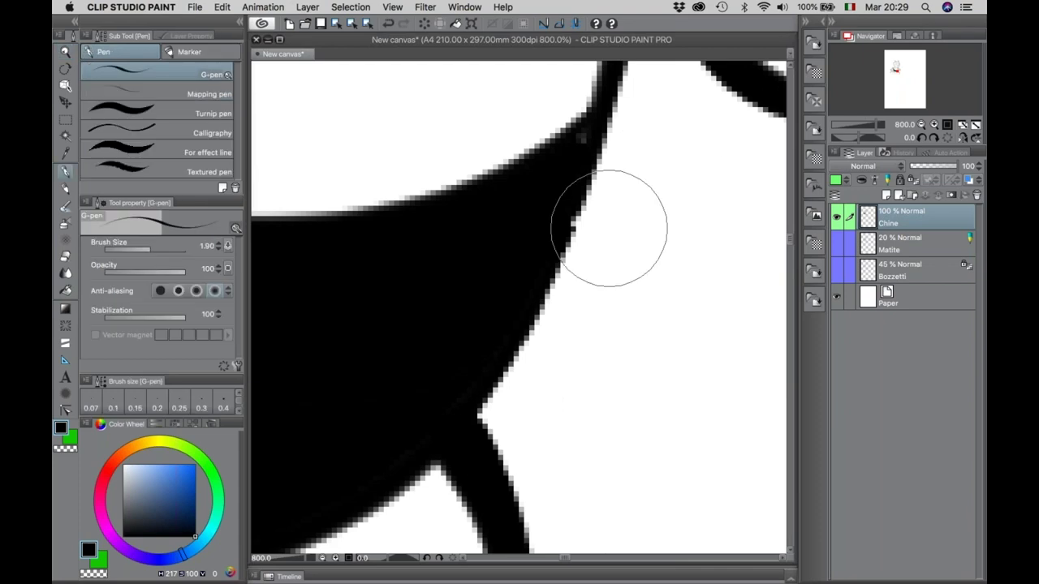
click(132, 253)
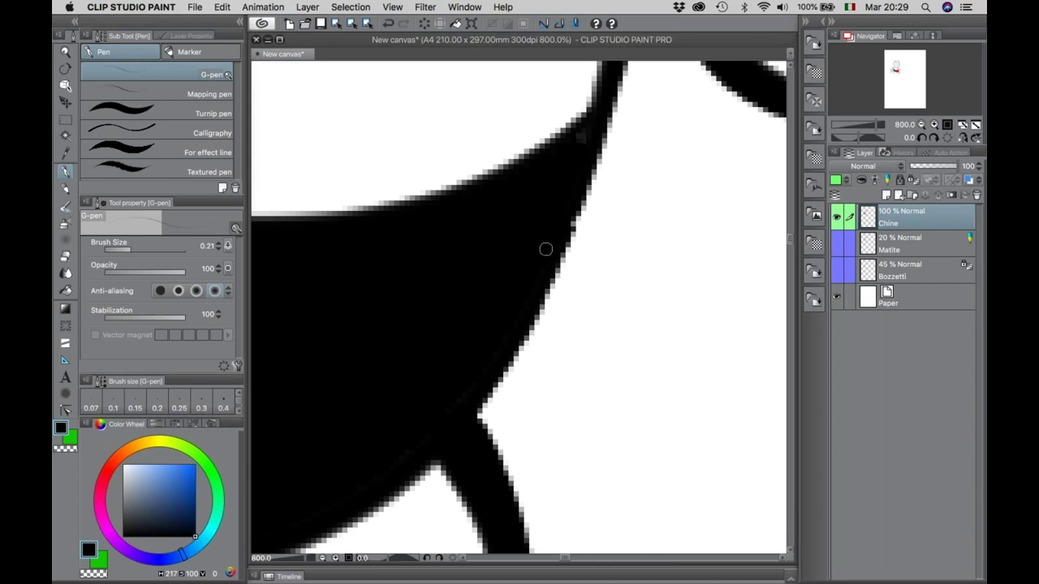
key(/)
mouse_move(547, 271)
mouse_down()
mouse_move(463, 263)
mouse_move(500, 321)
mouse_up()
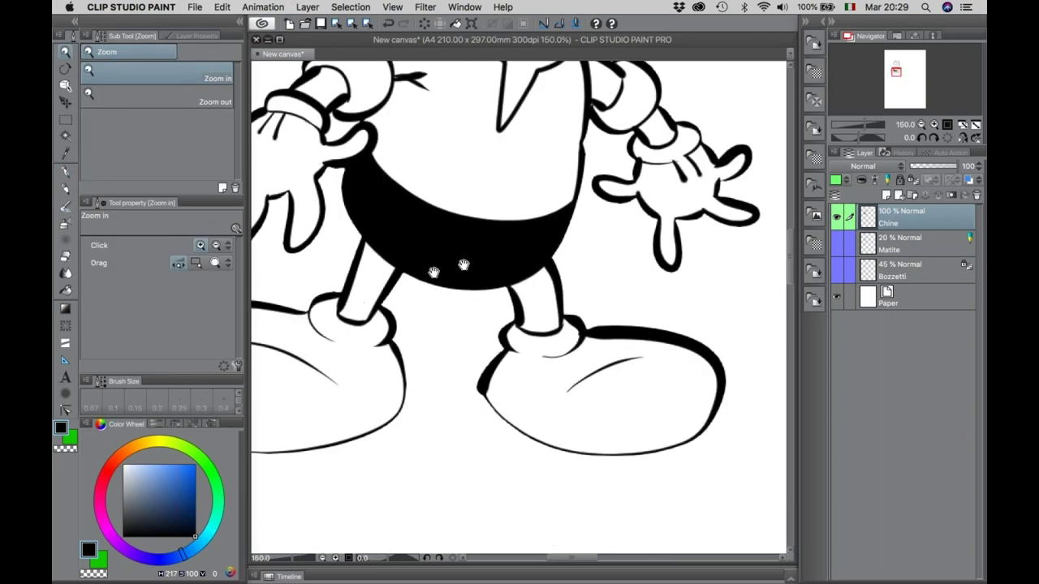
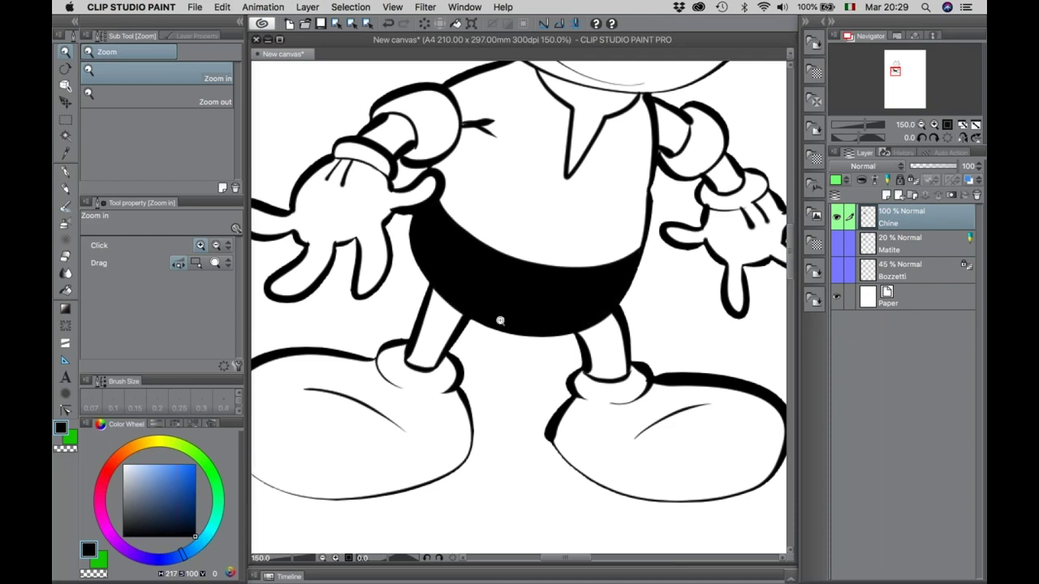
Fill both of the character's legs solid black, then zoom out to 66.7% to see the whole figure.
click(66, 290)
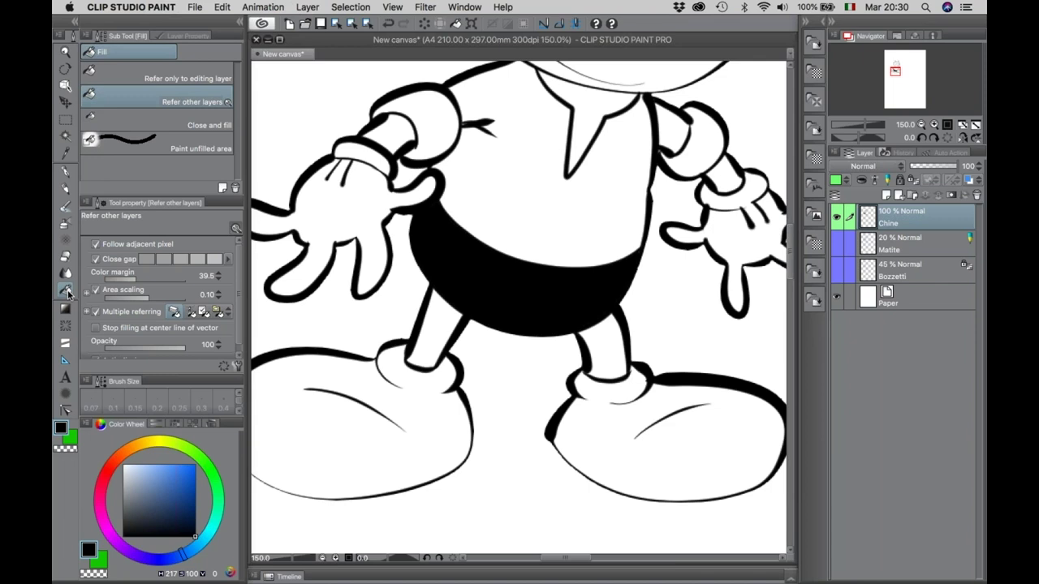
click(438, 321)
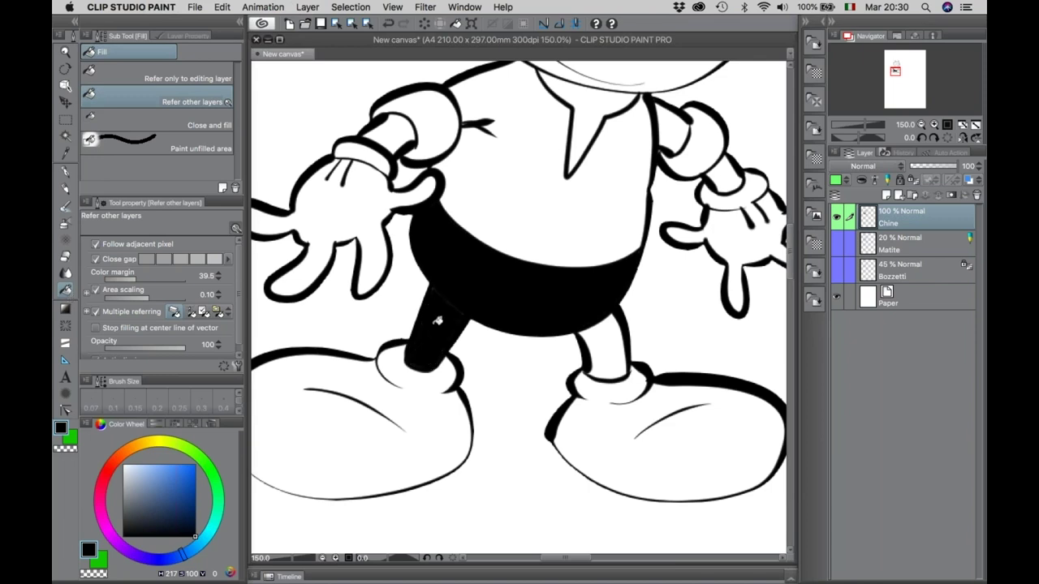
click(615, 345)
drag(535, 294, 479, 413)
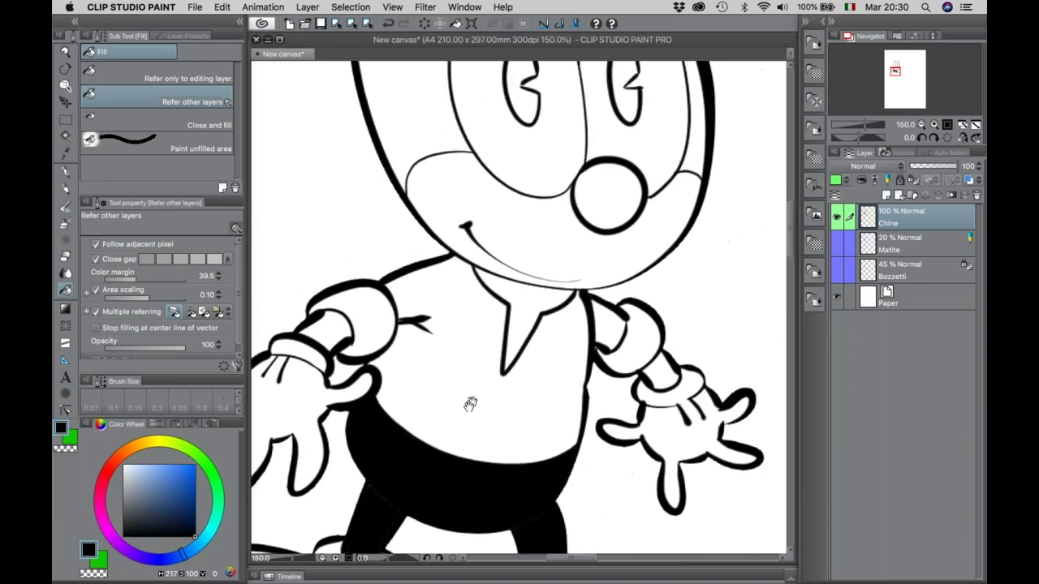
alt+click(556, 229)
alt+click(551, 297)
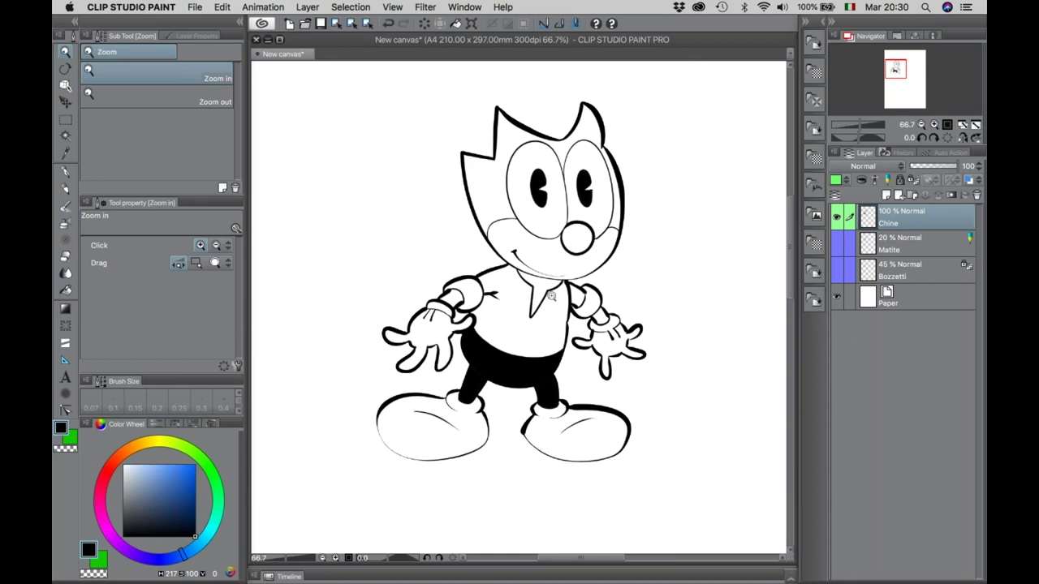
Add Layer 1 directly below Chine, then briefly hide and reshow the Paper layer.
click(909, 243)
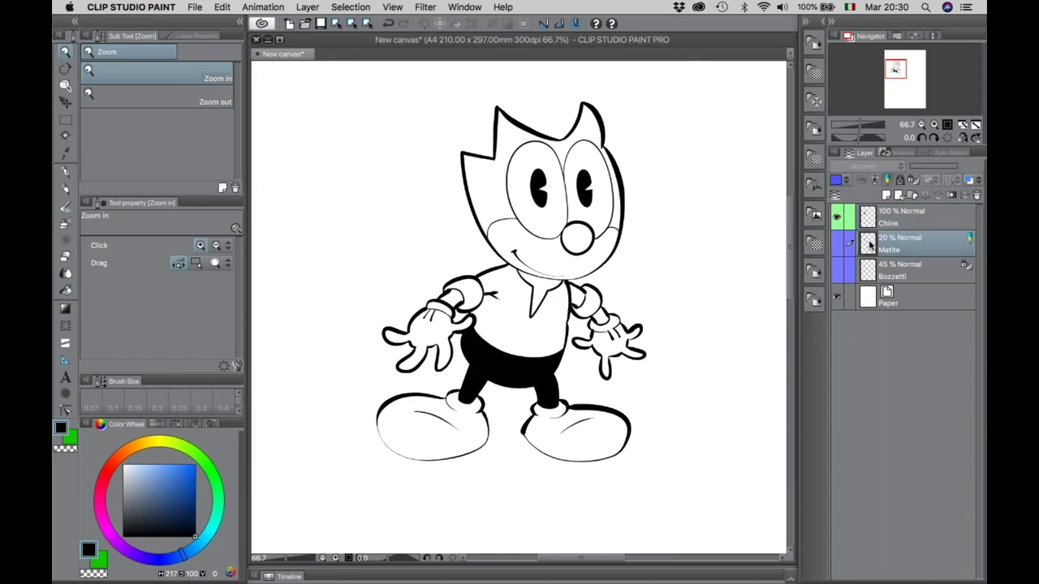
click(885, 196)
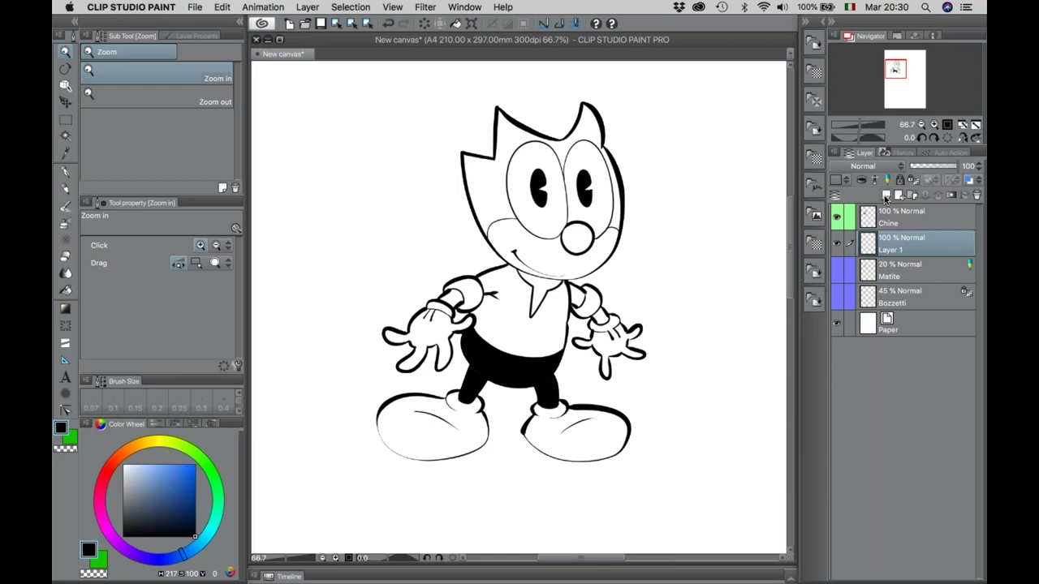
drag(870, 244, 869, 218)
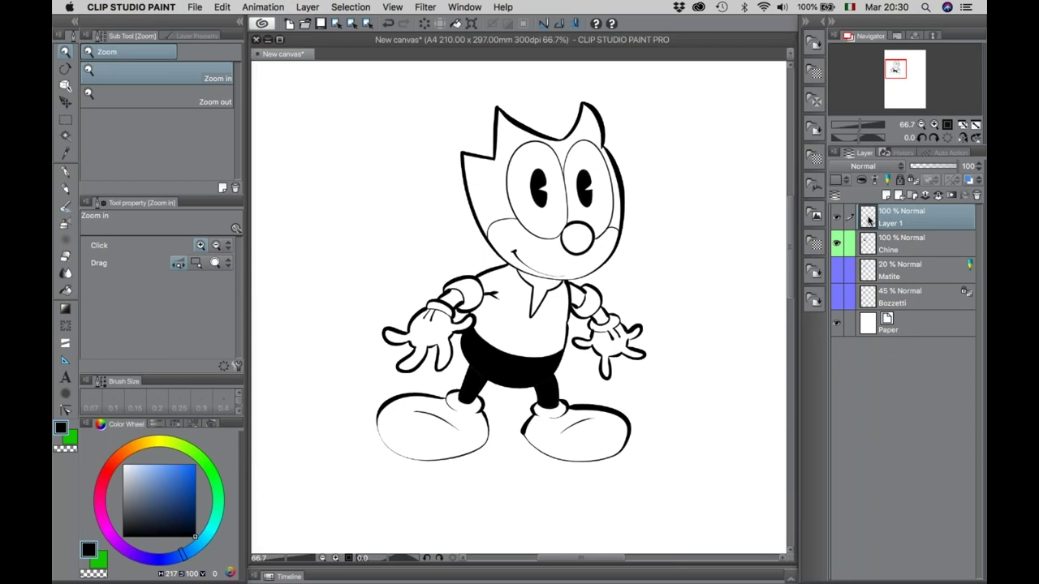
drag(869, 217, 869, 248)
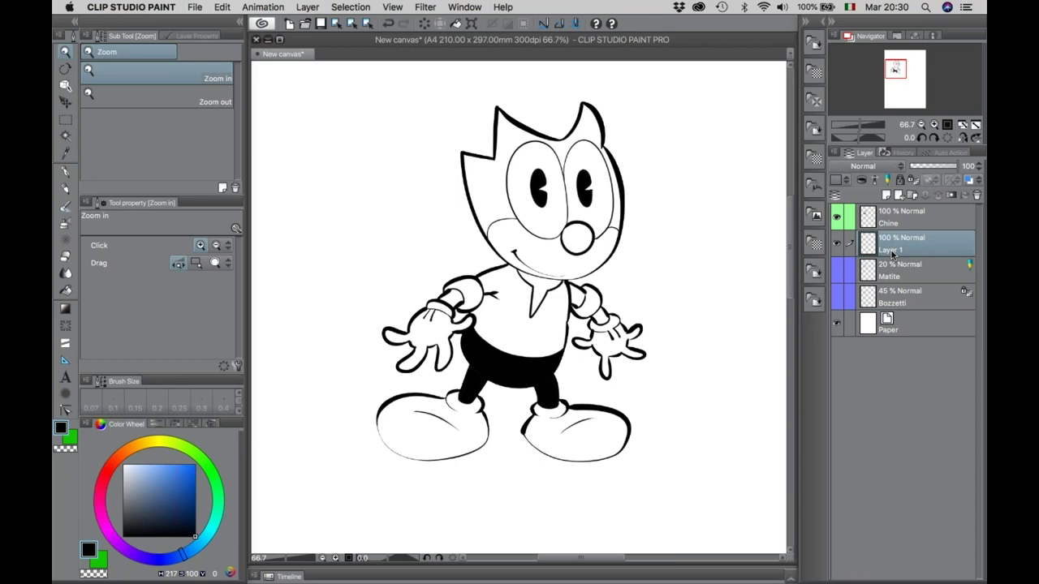
double_click(892, 252)
click(870, 250)
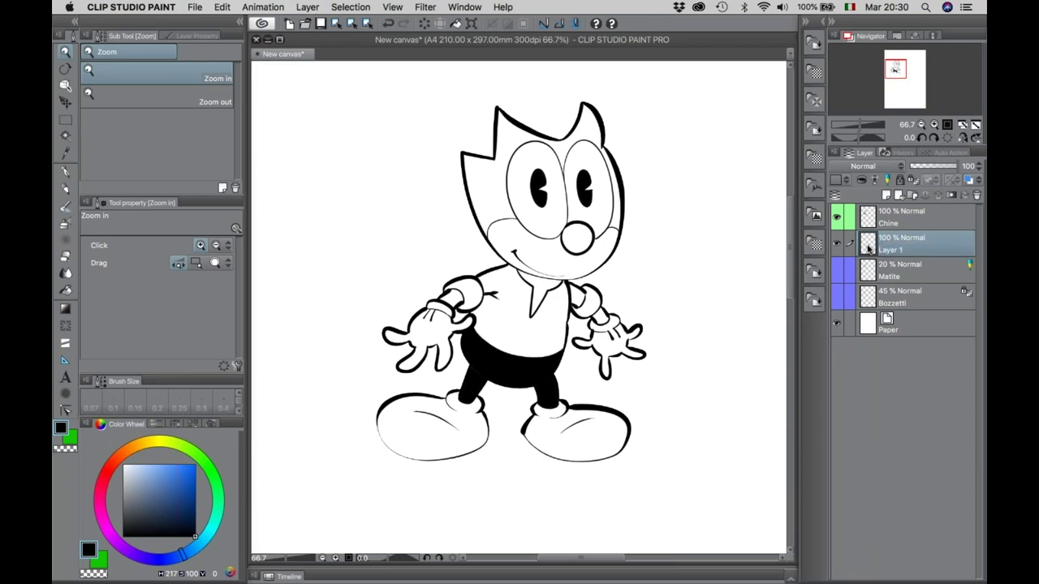
click(837, 324)
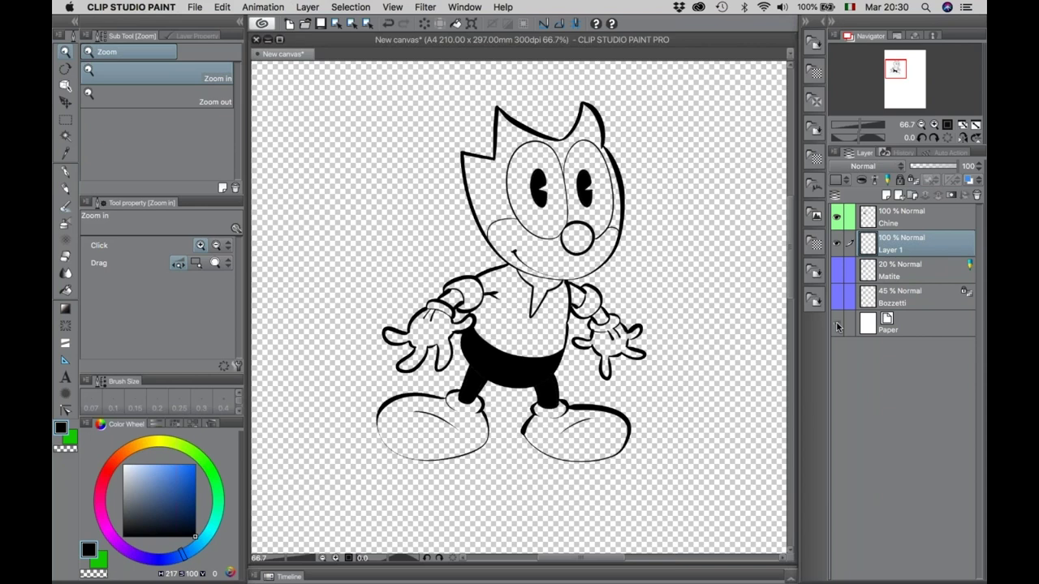
click(838, 325)
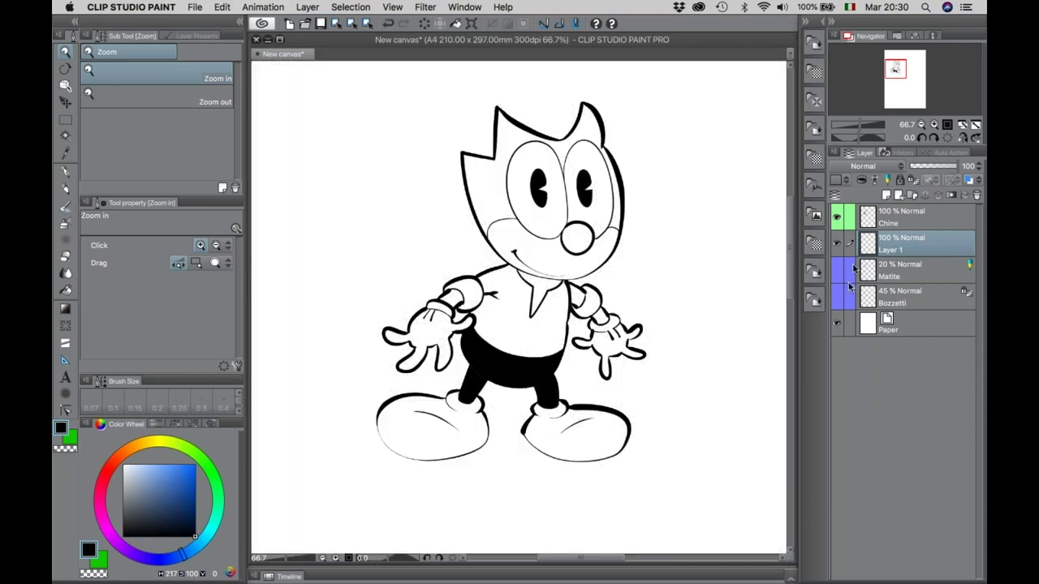
click(870, 219)
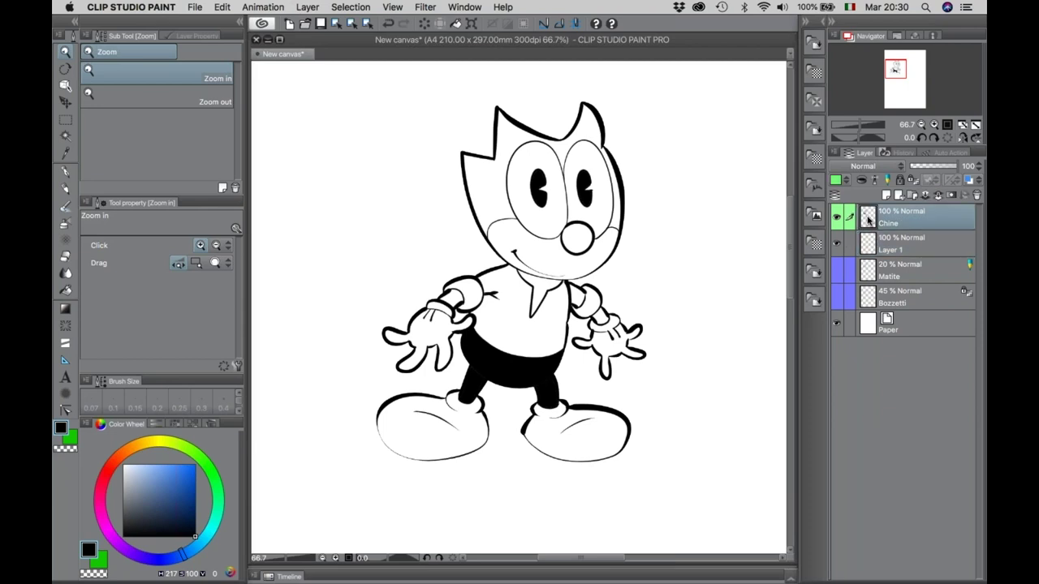
click(65, 174)
drag(309, 133, 387, 130)
drag(308, 192, 394, 187)
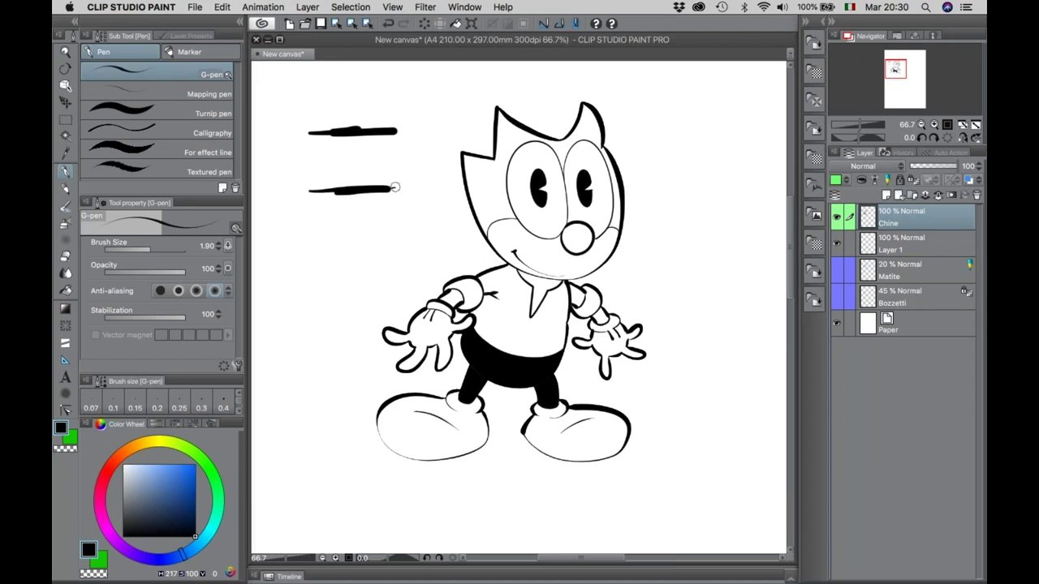
mouse_move(280, 166)
mouse_down()
mouse_move(317, 177)
mouse_move(356, 156)
mouse_move(351, 166)
mouse_up()
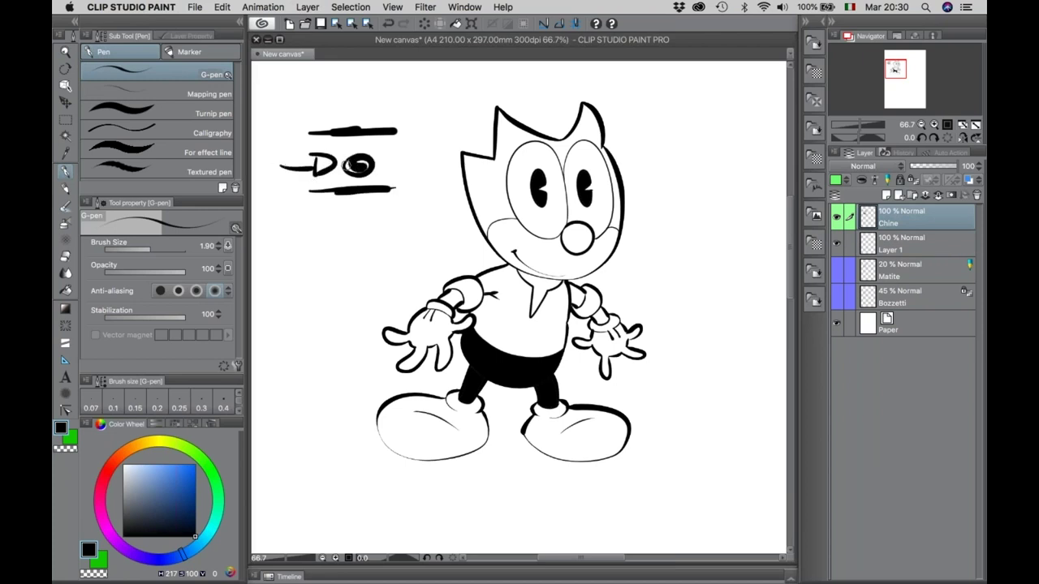
key(ctrl+z)
key(ctrl+z)
key(ctrl+z)
key(ctrl+z)
key(ctrl+z)
key(ctrl+z)
key(ctrl+z)
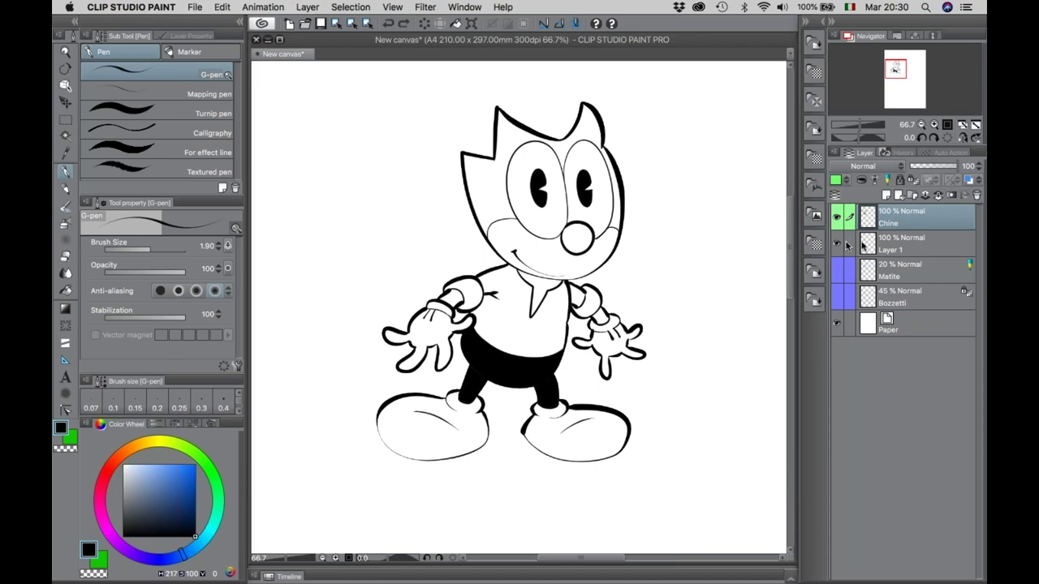
click(868, 245)
click(873, 270)
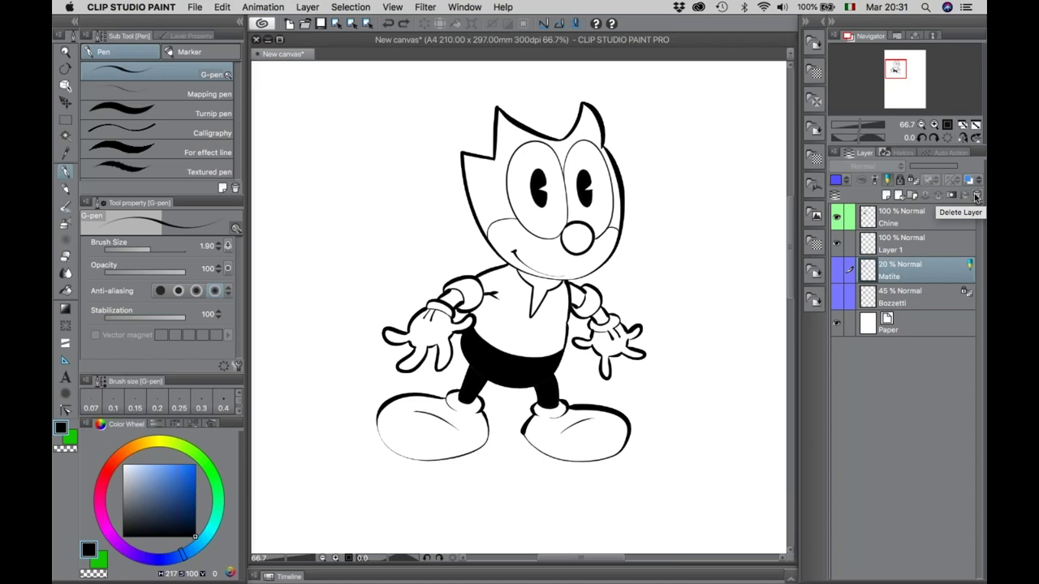
Delete the Matite, Bozzetti and old empty Layer 1 layers.
click(976, 197)
click(975, 196)
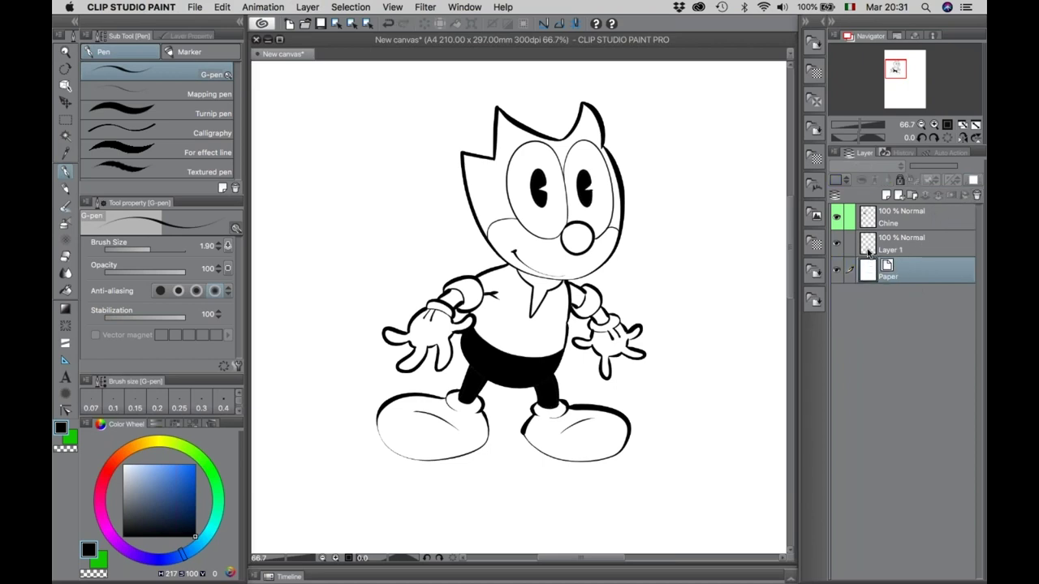
click(870, 253)
click(975, 196)
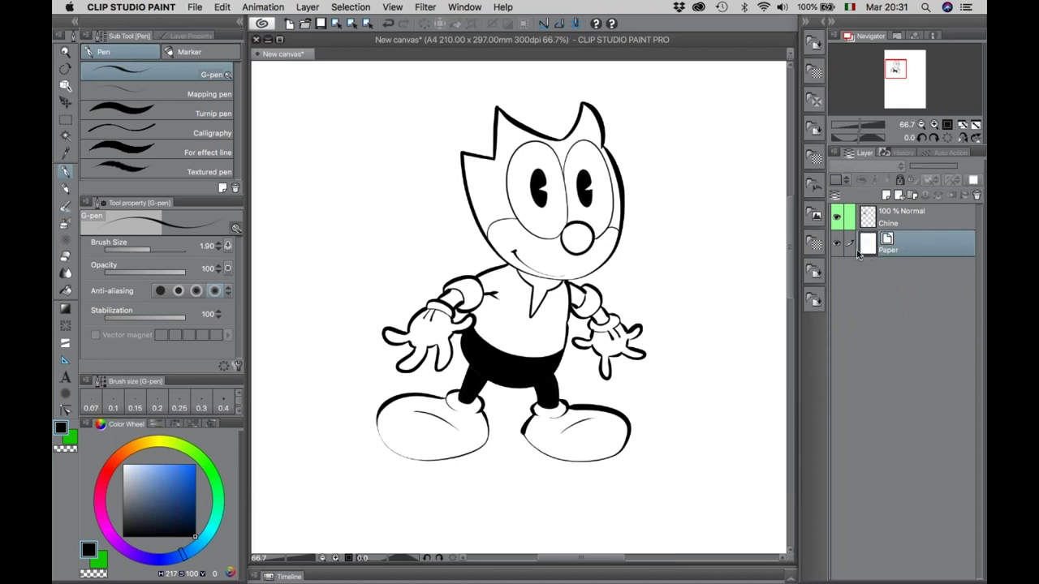
Add a fresh empty raster layer directly above Paper.
click(865, 228)
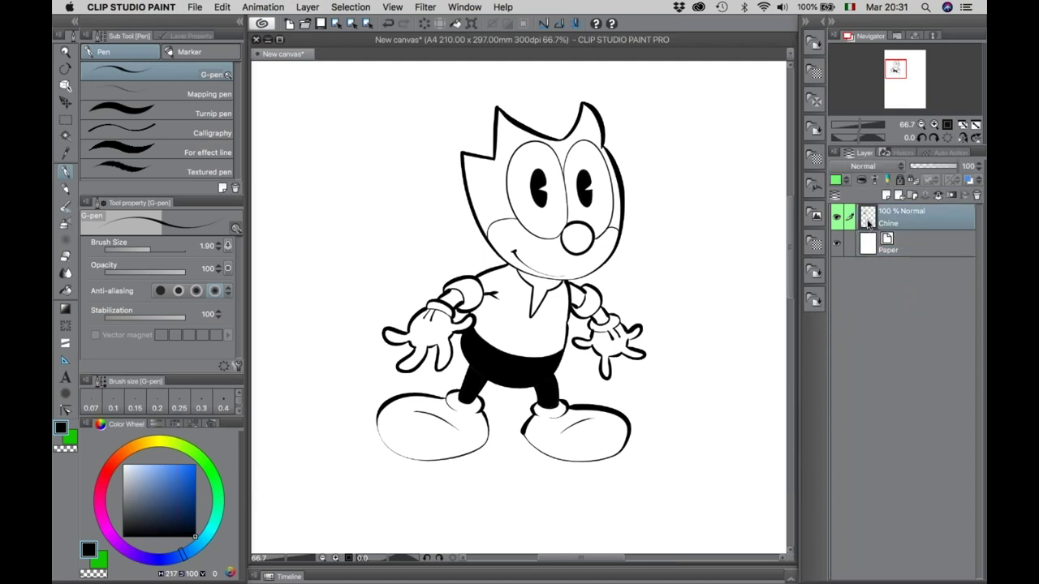
click(870, 243)
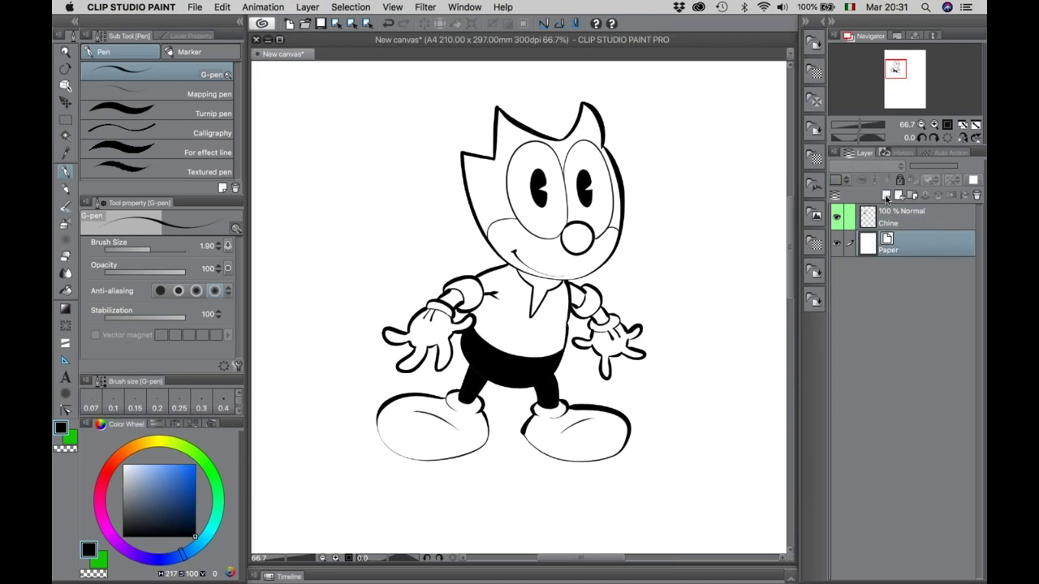
click(886, 195)
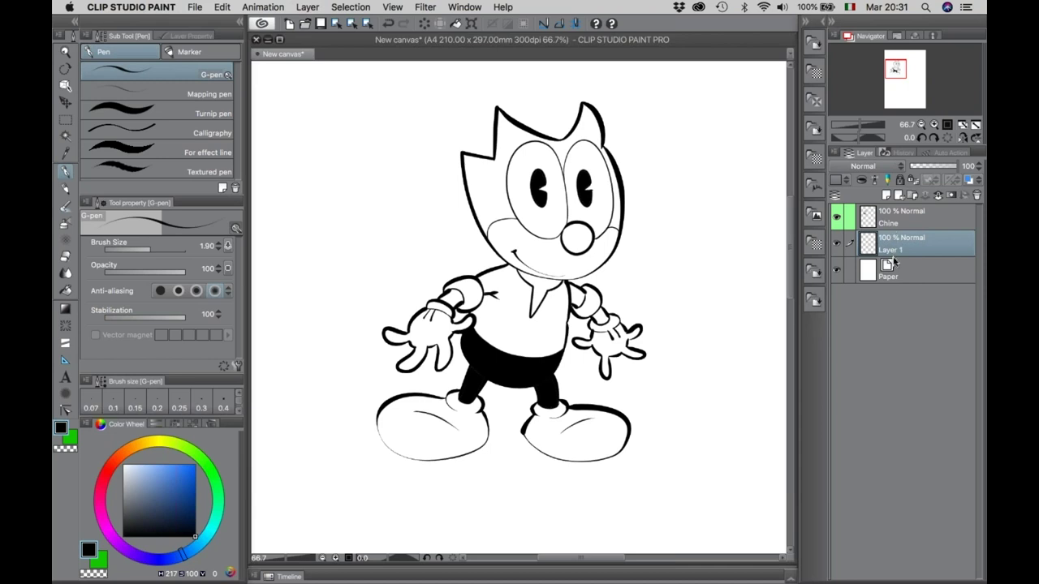
Name the layer 'colori base', tag it yellow, and switch to the Default color set swatches.
text(co)
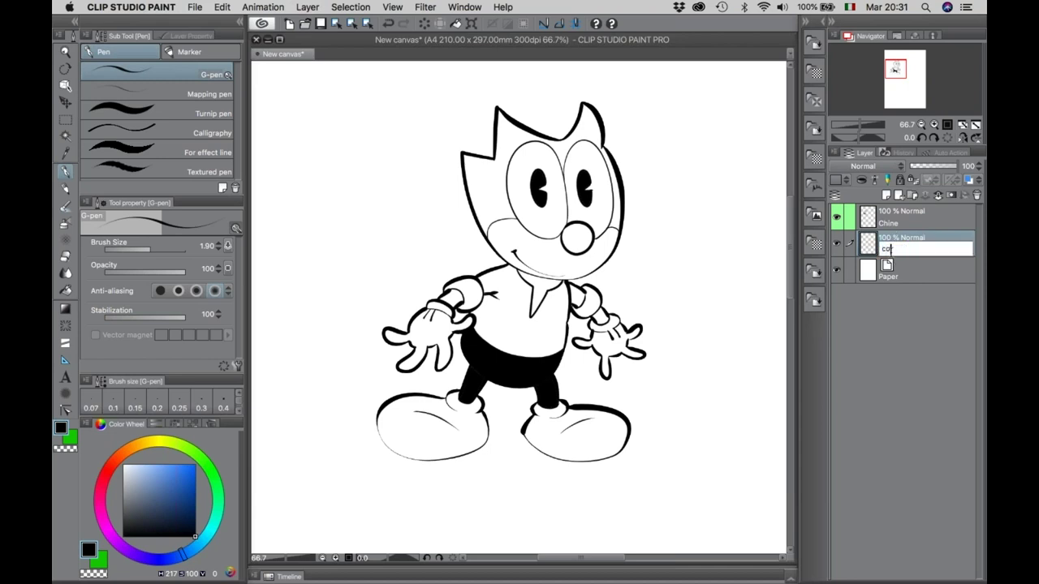
key(Return)
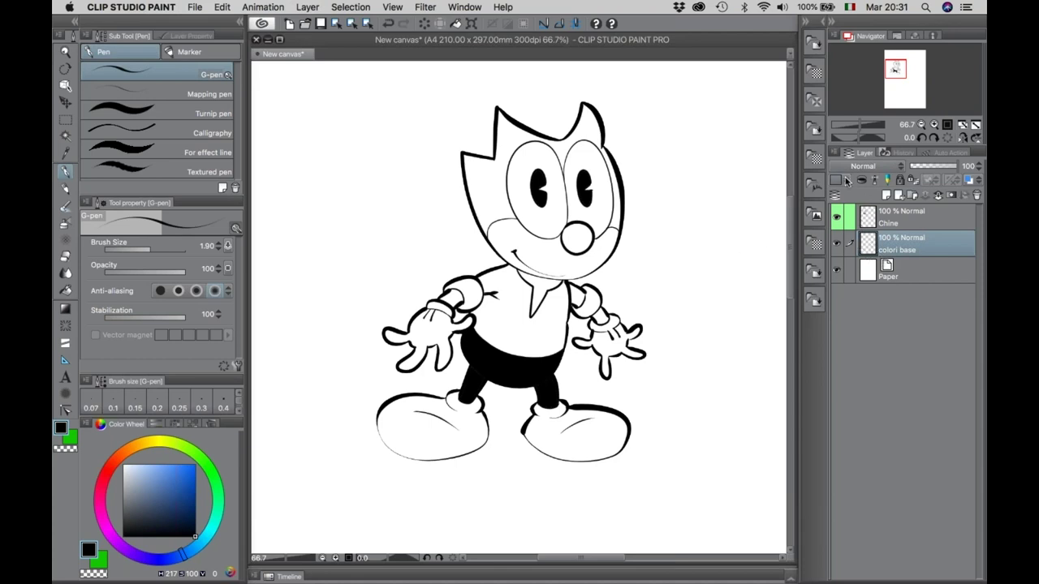
click(847, 181)
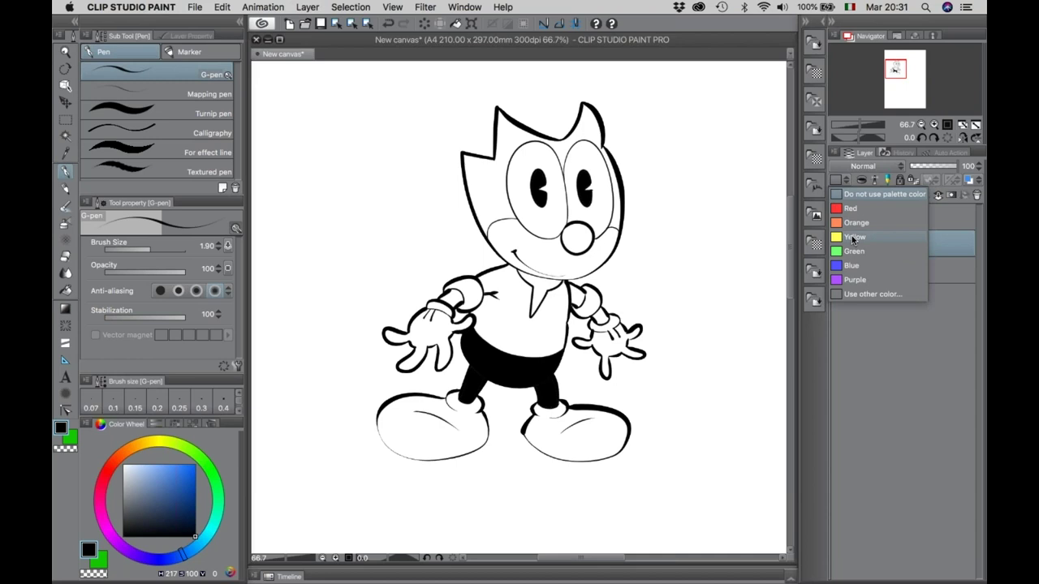
click(853, 237)
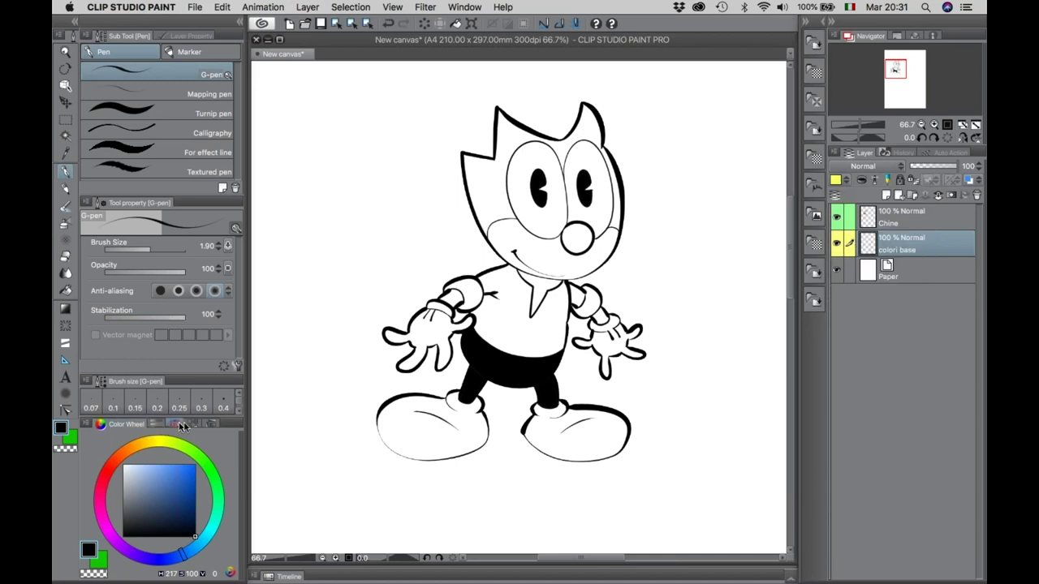
click(88, 426)
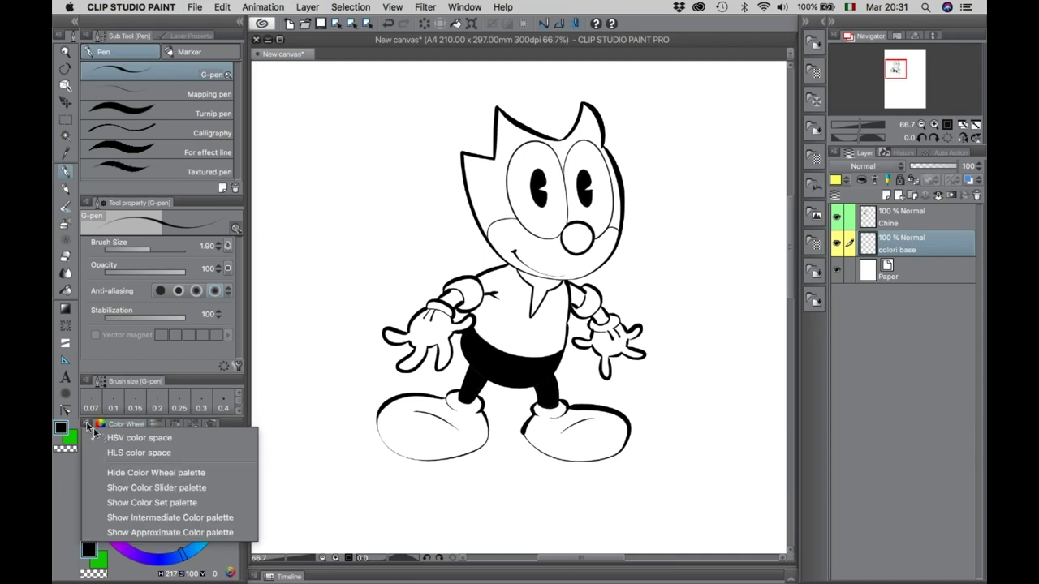
click(176, 503)
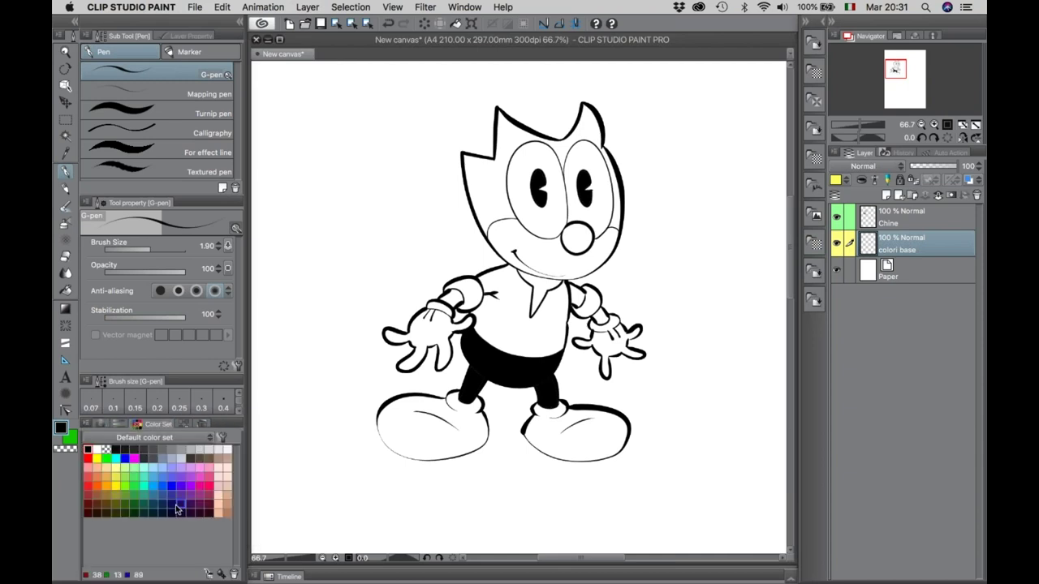
Fill the head, nose, sleeve bands and collar red on colori base.
click(89, 476)
key(g)
click(484, 178)
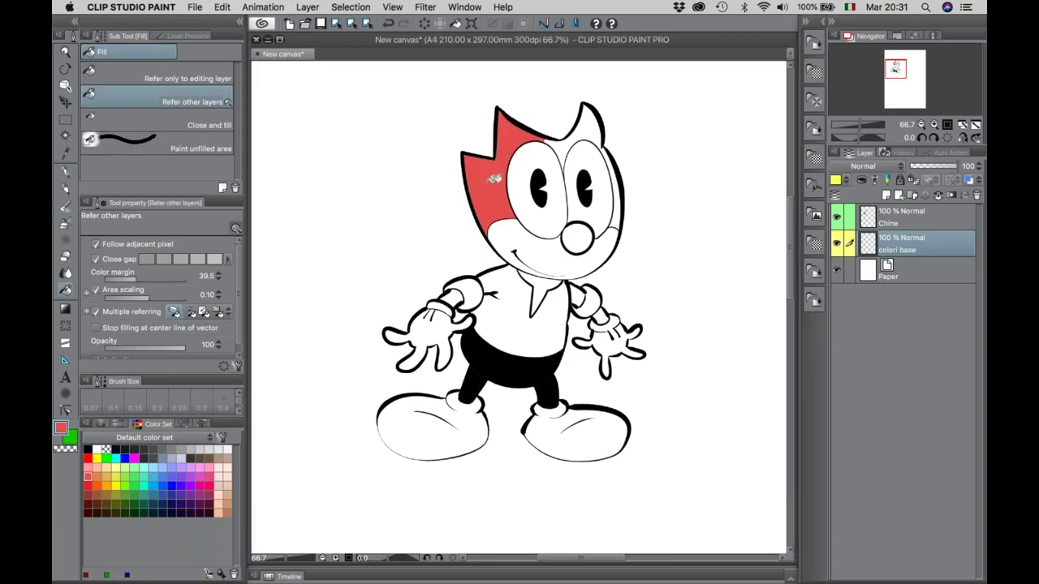
click(589, 138)
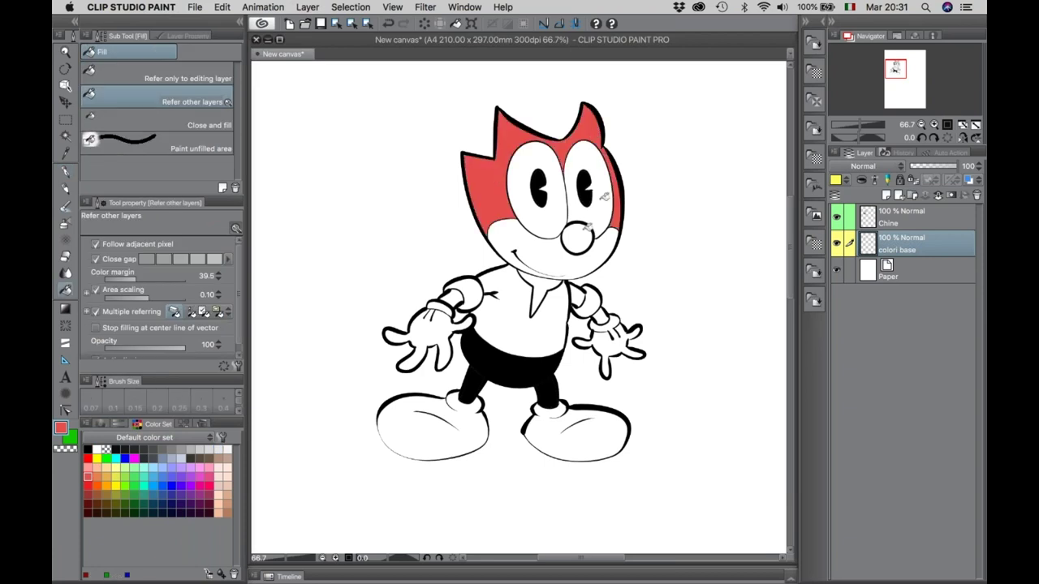
click(578, 237)
click(600, 313)
click(461, 294)
click(543, 280)
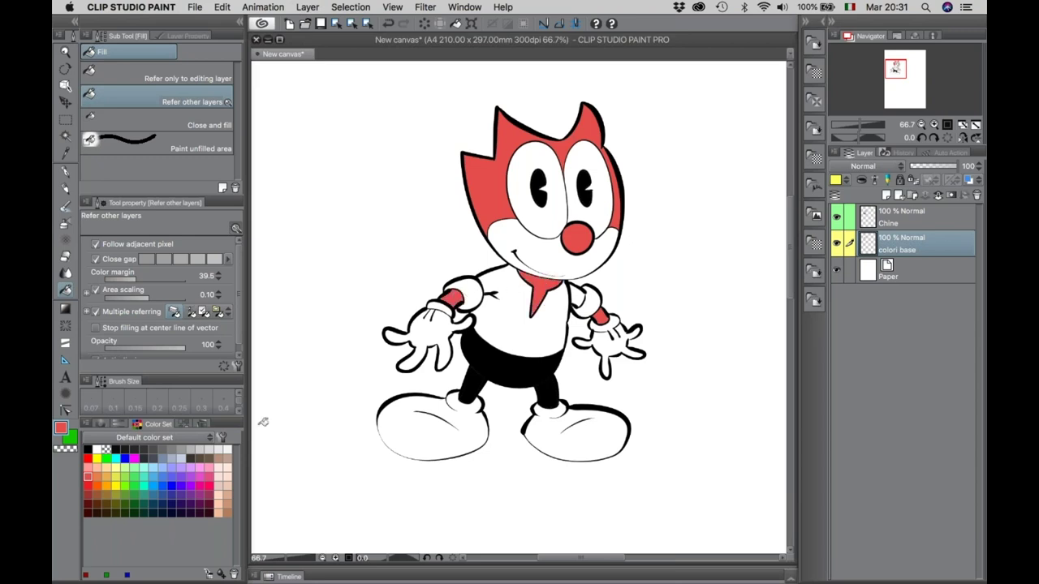
Fill both shoes yellow.
click(116, 485)
click(420, 404)
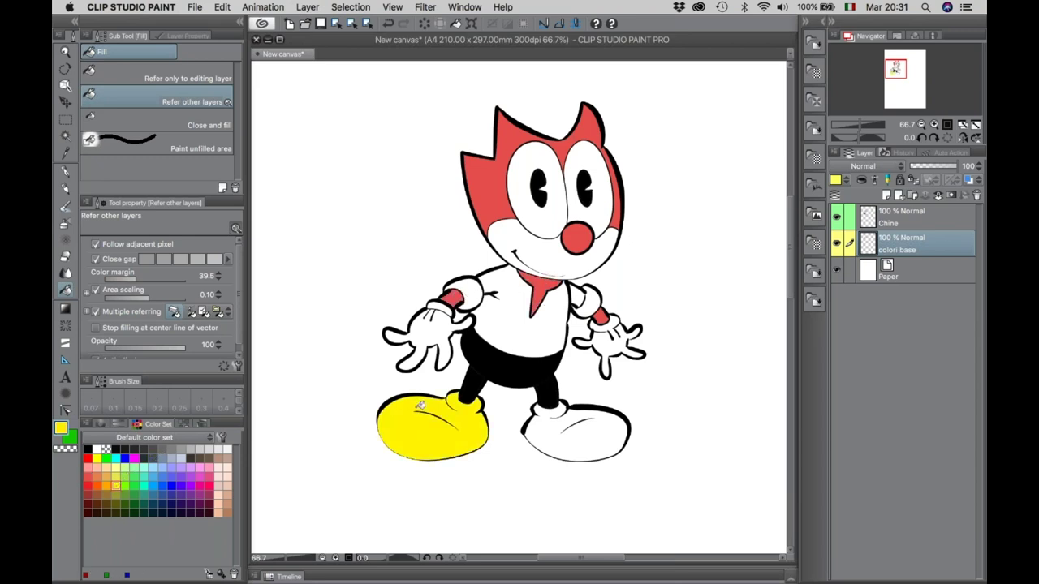
click(543, 429)
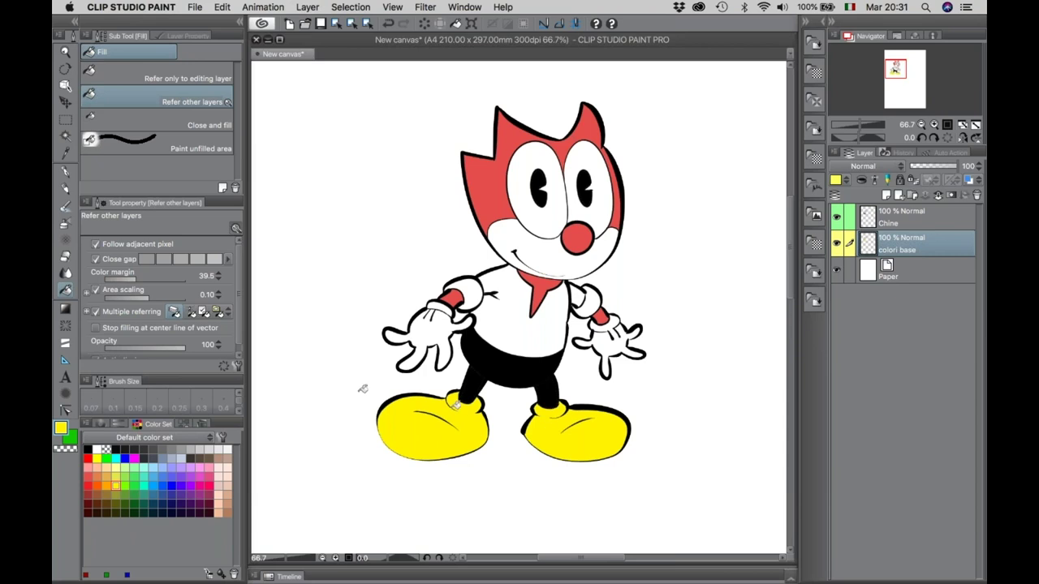
Mix a light sky blue on the Color Wheel and fill both upper sleeves with it.
click(153, 475)
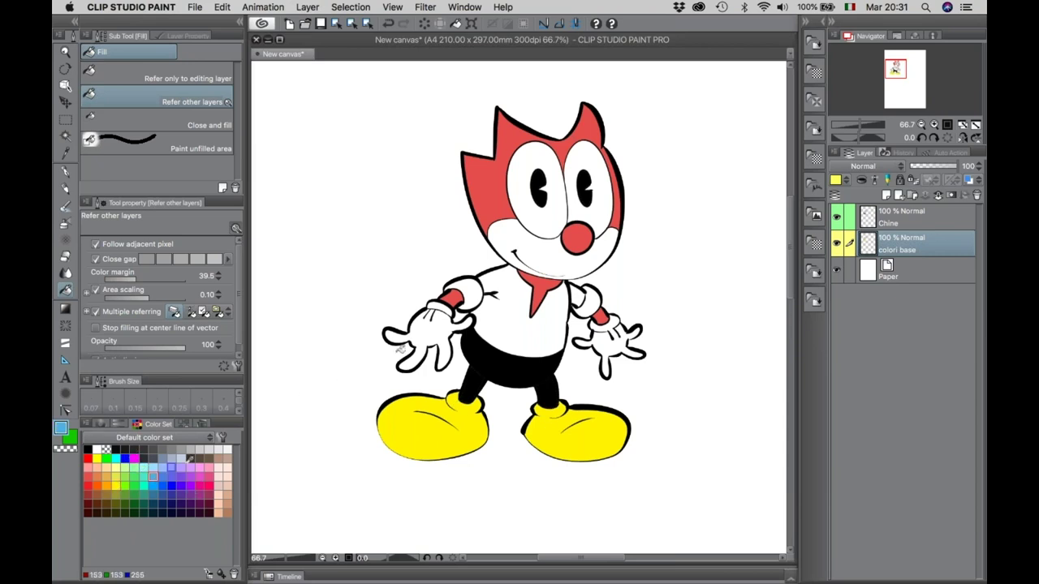
click(462, 294)
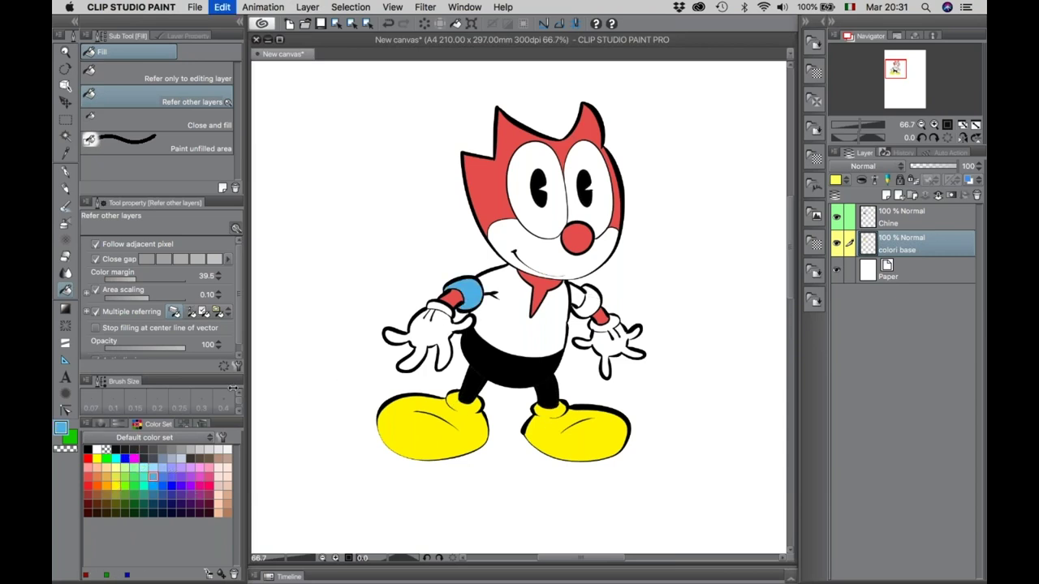
key(ctrl+z)
click(172, 468)
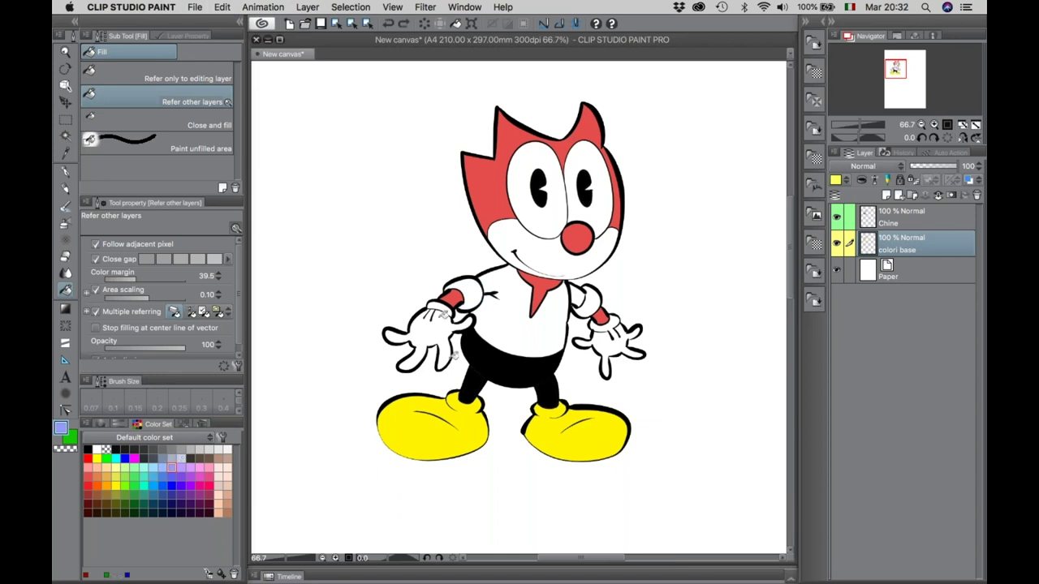
click(456, 290)
key(ctrl+z)
click(101, 424)
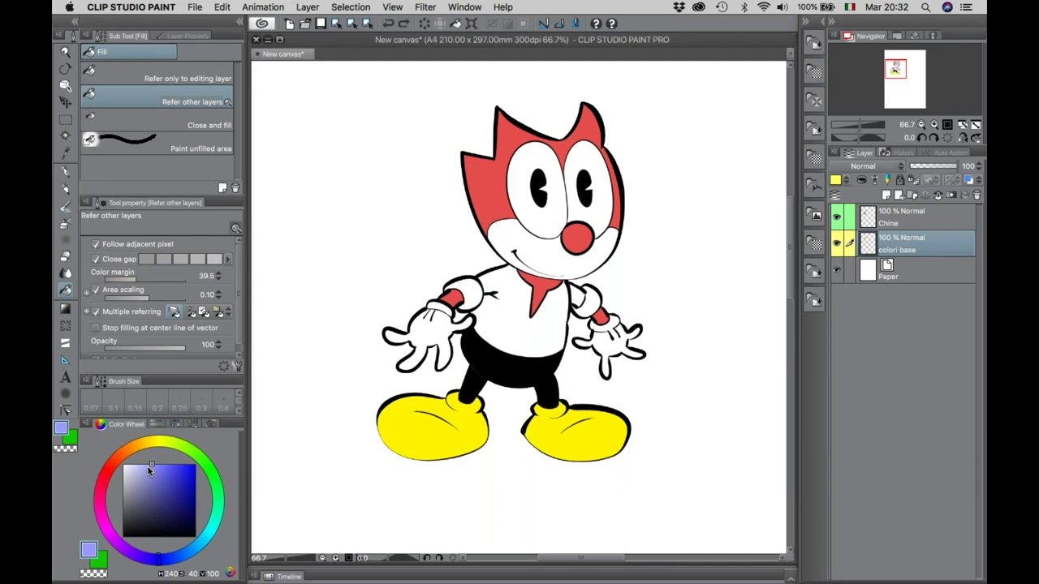
drag(191, 561, 188, 553)
click(142, 465)
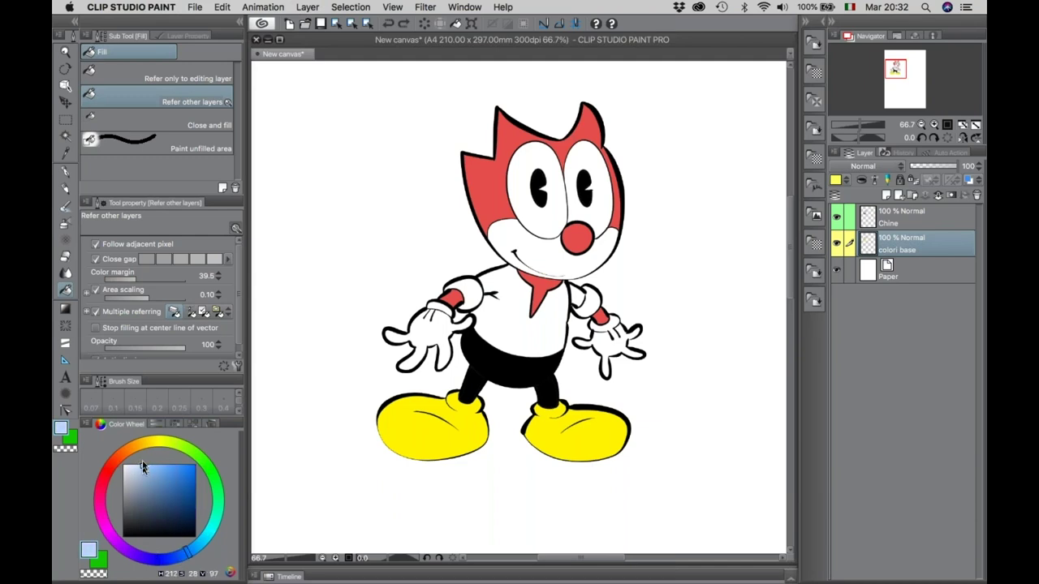
click(466, 286)
click(595, 306)
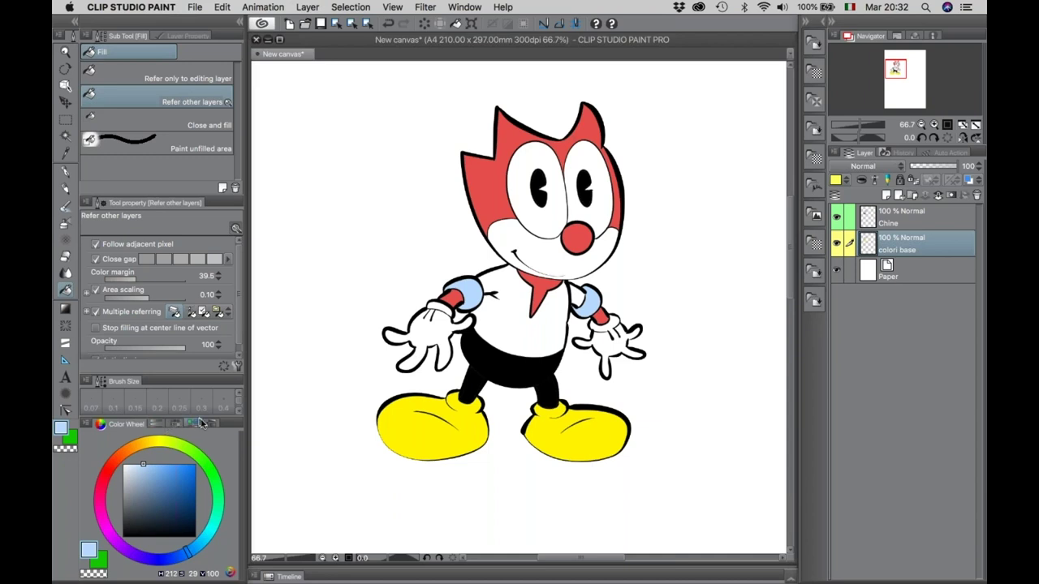
Return to the color set and fill the lower face and cheeks peach.
click(86, 424)
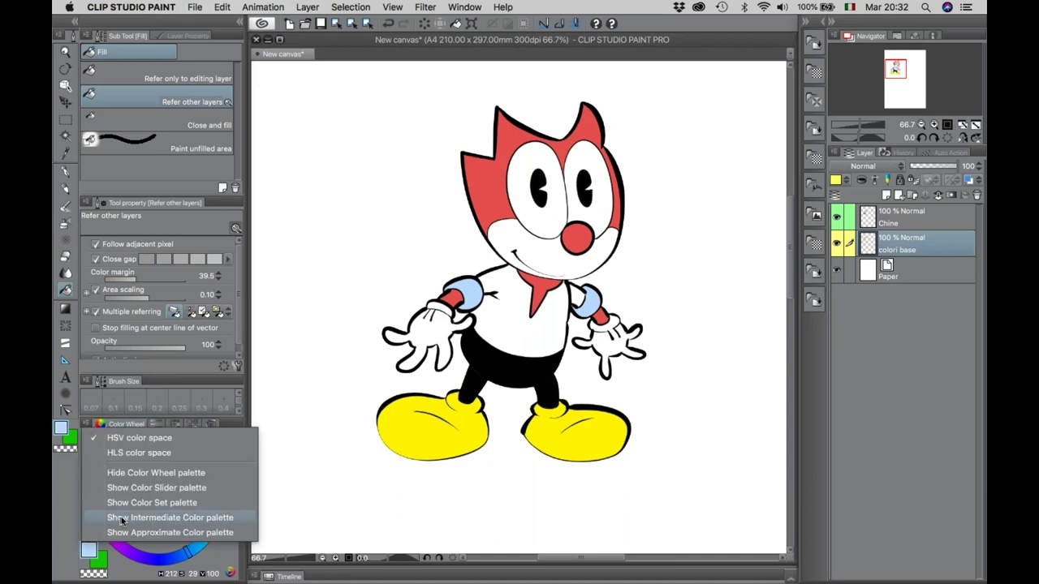
click(147, 503)
click(172, 469)
click(552, 262)
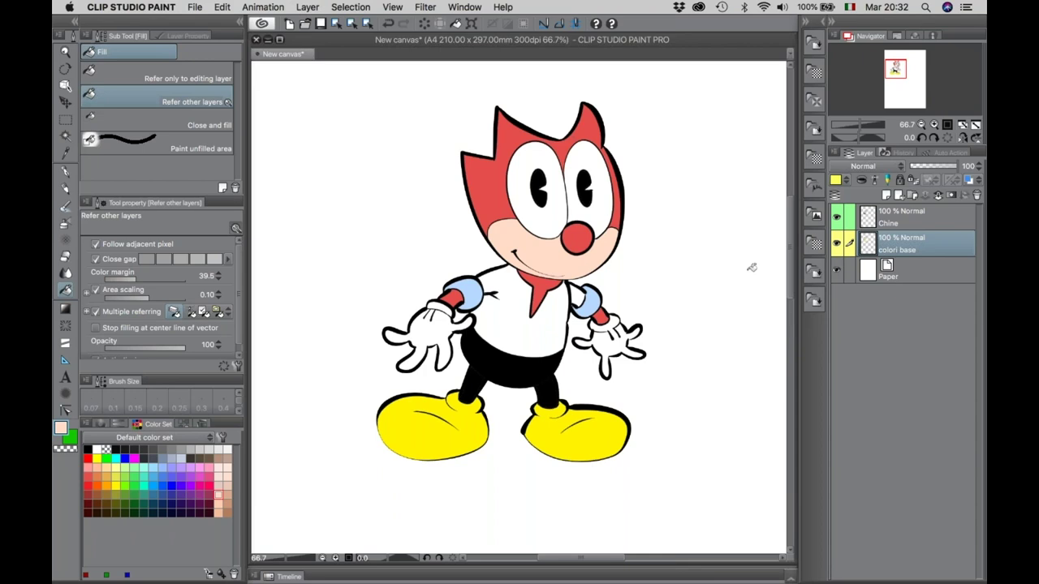
Toggle the Paper, Chine and colori base layers' visibility to check the colours, leaving Paper visible.
click(837, 273)
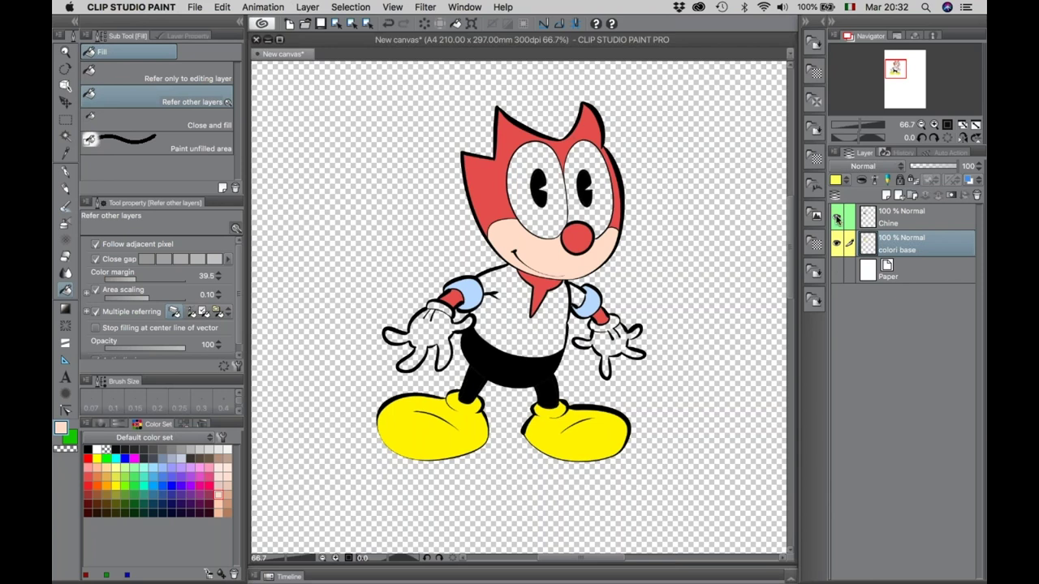
click(836, 218)
click(837, 218)
click(836, 243)
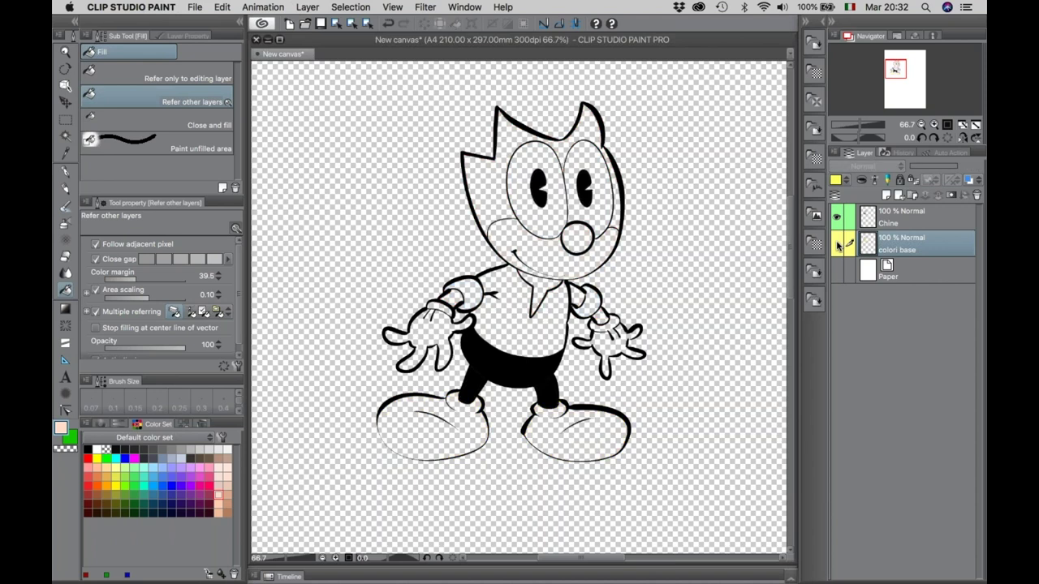
click(837, 244)
click(867, 273)
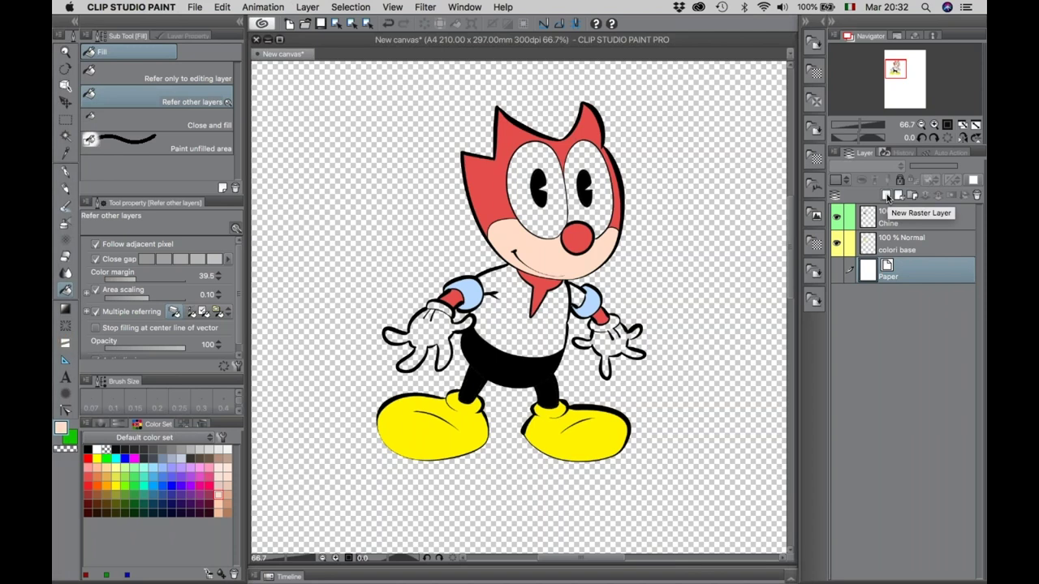
click(836, 272)
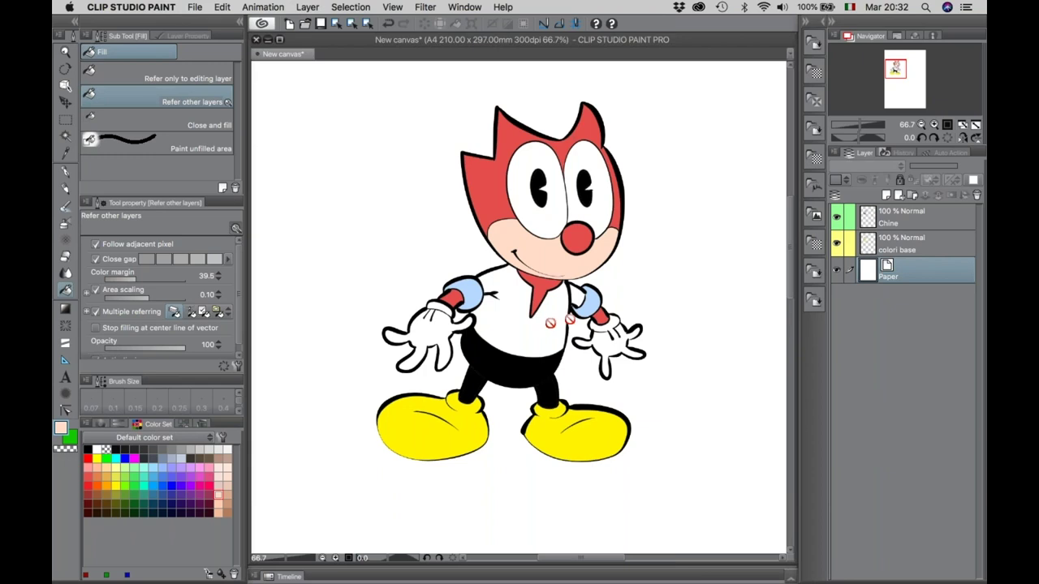
Add a new blank layer above Paper and start naming it 'da cancellare'.
click(884, 198)
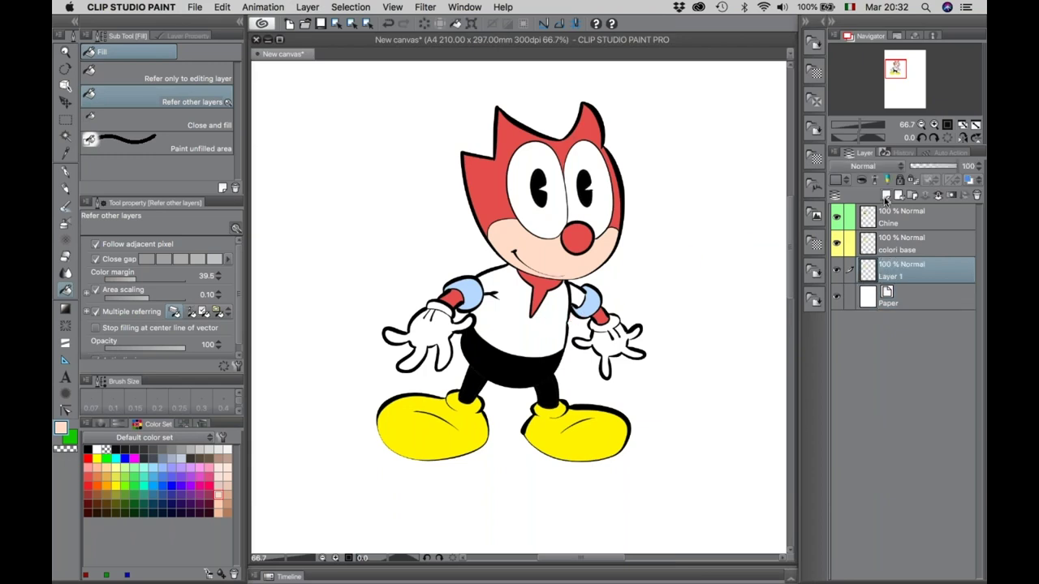
double_click(890, 277)
text(dace)
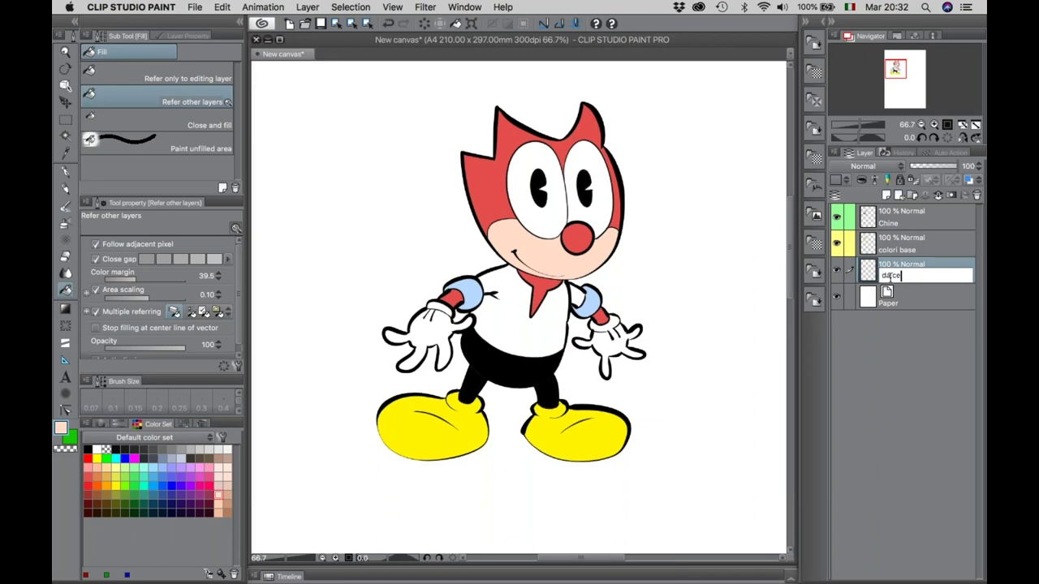
key(BackSpace)
key(BackSpace)
key(BackSpace)
Commit the layer name 'da cancellare' and give it a red layer colour tag.
key(Return)
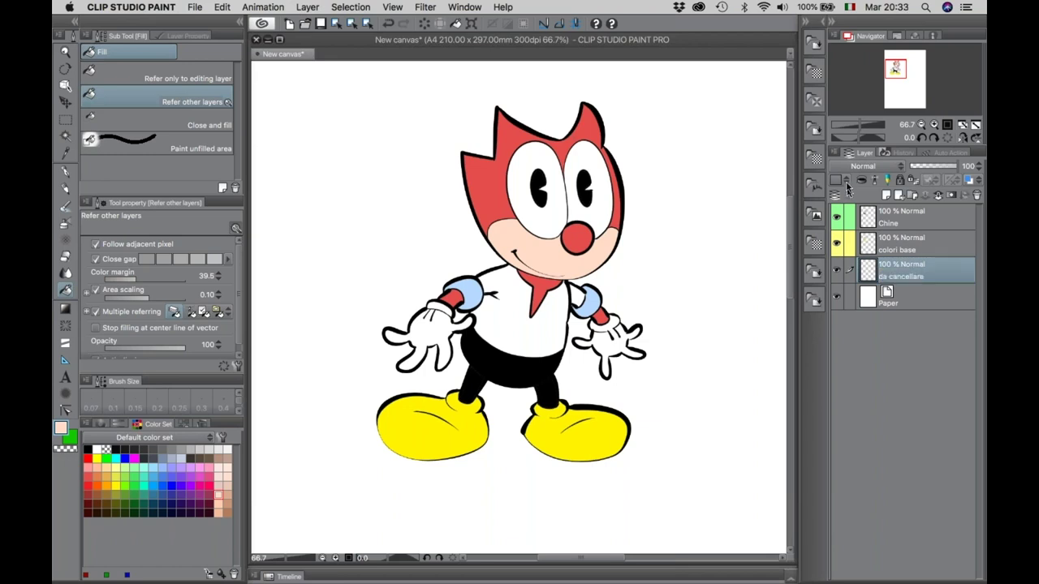
click(847, 181)
click(849, 208)
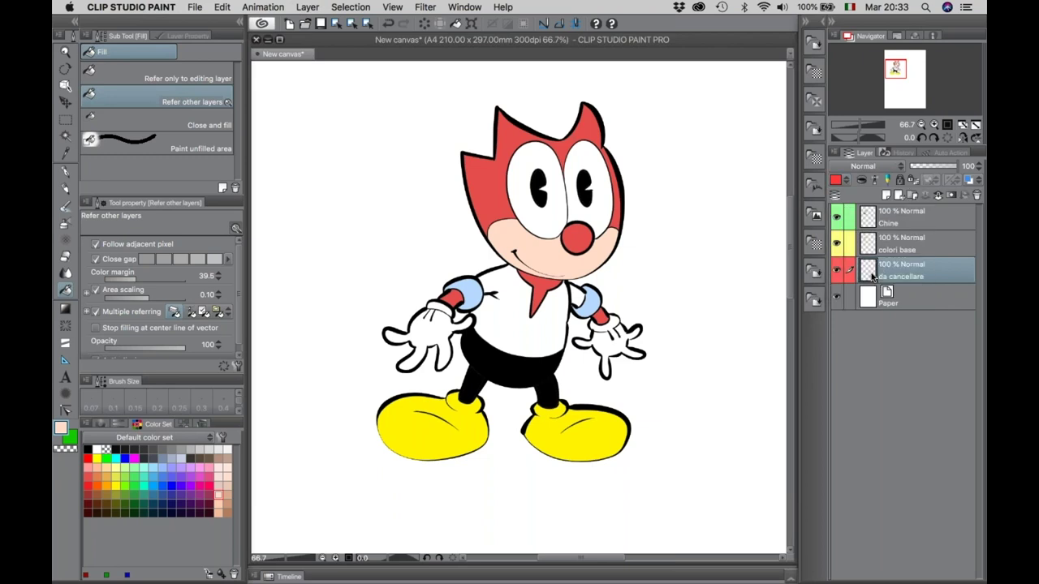
Fill the entire da cancellare layer with orange-red chosen on the Color Wheel.
mouse_move(101, 449)
click(86, 459)
click(100, 424)
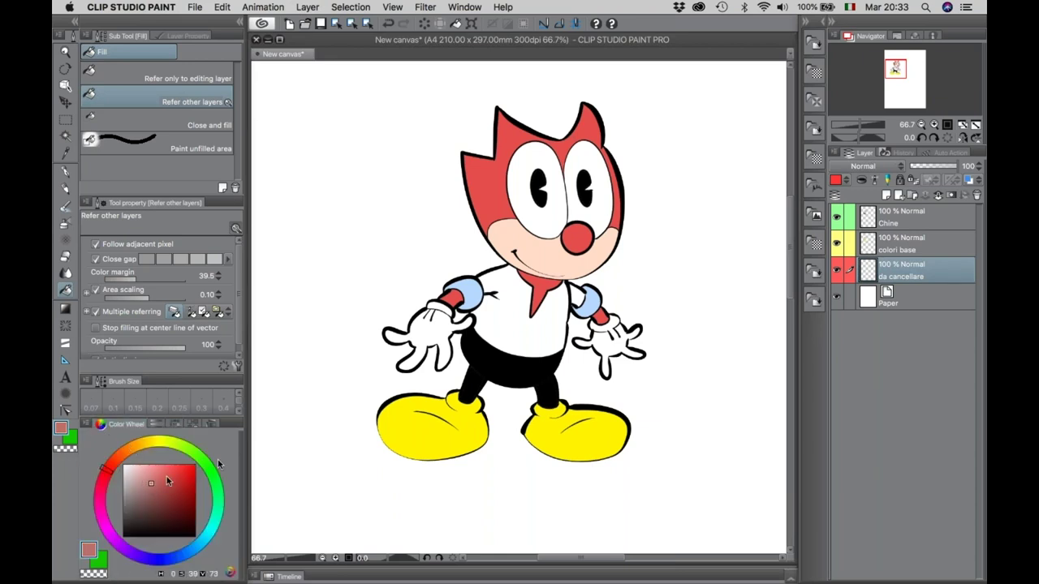
click(110, 463)
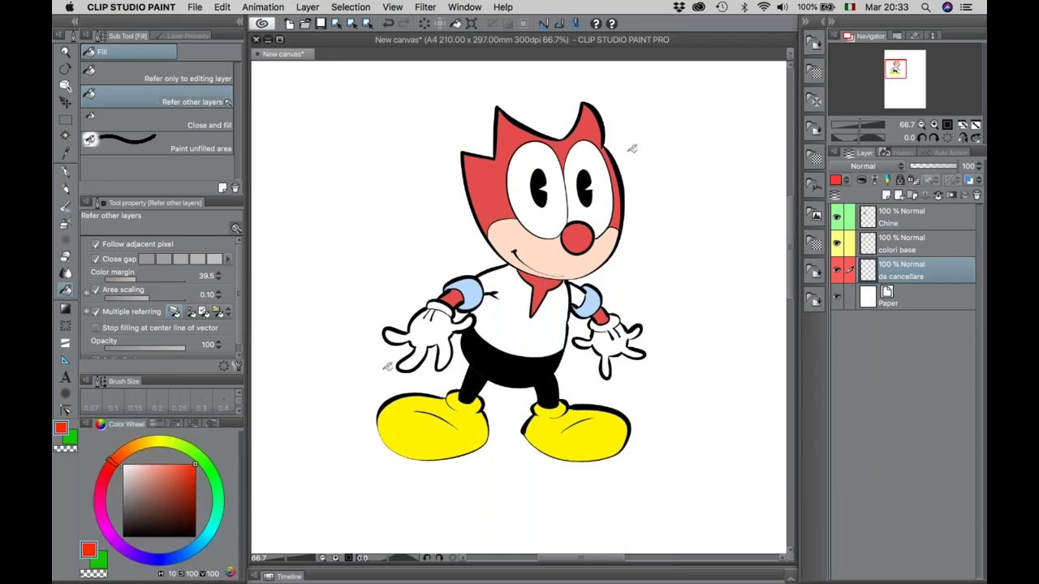
click(457, 25)
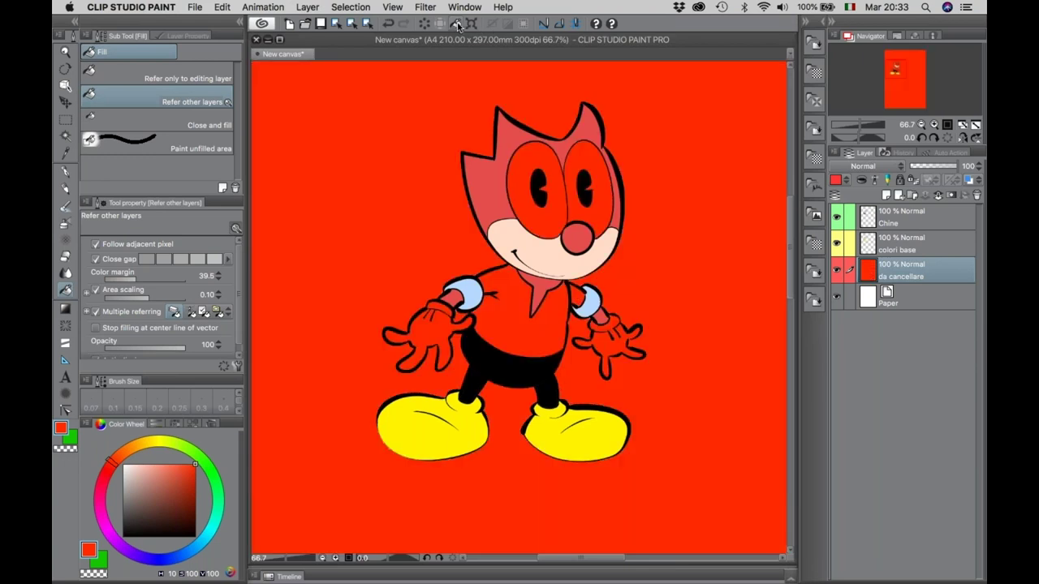
key(ctrl+z)
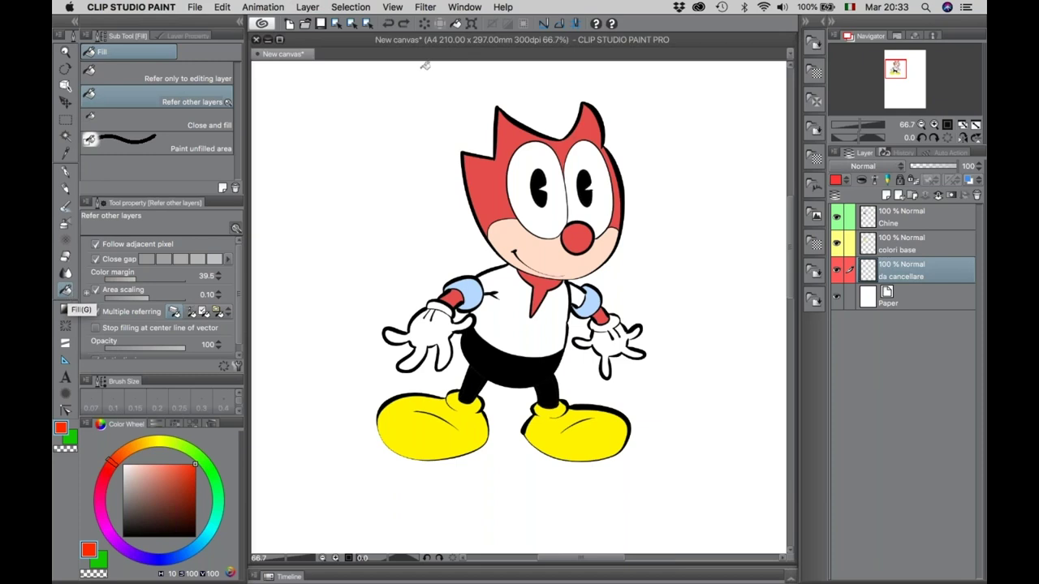
click(456, 24)
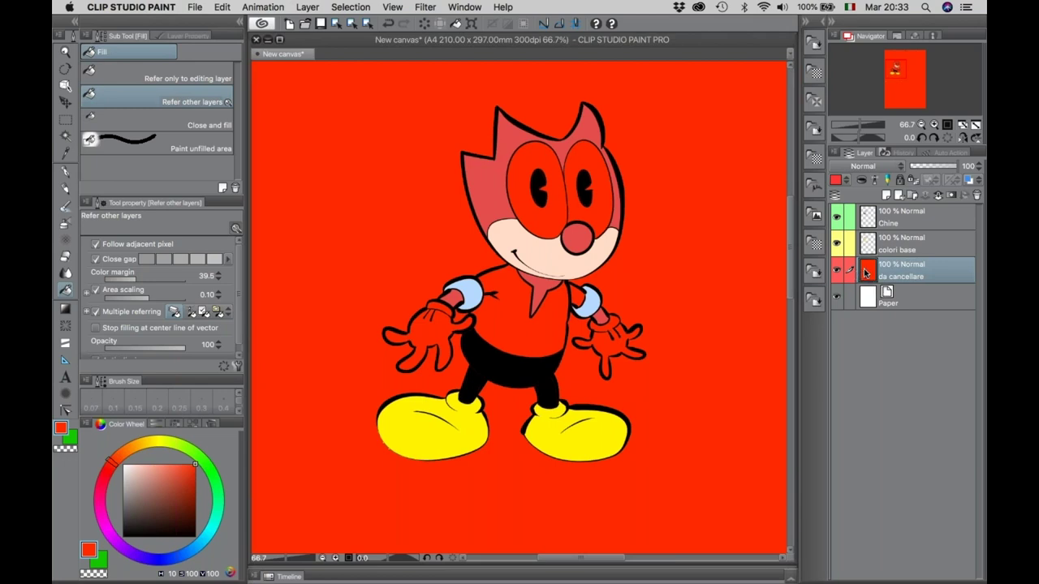
Add a new layer above da cancellare named 'bianco'.
click(887, 197)
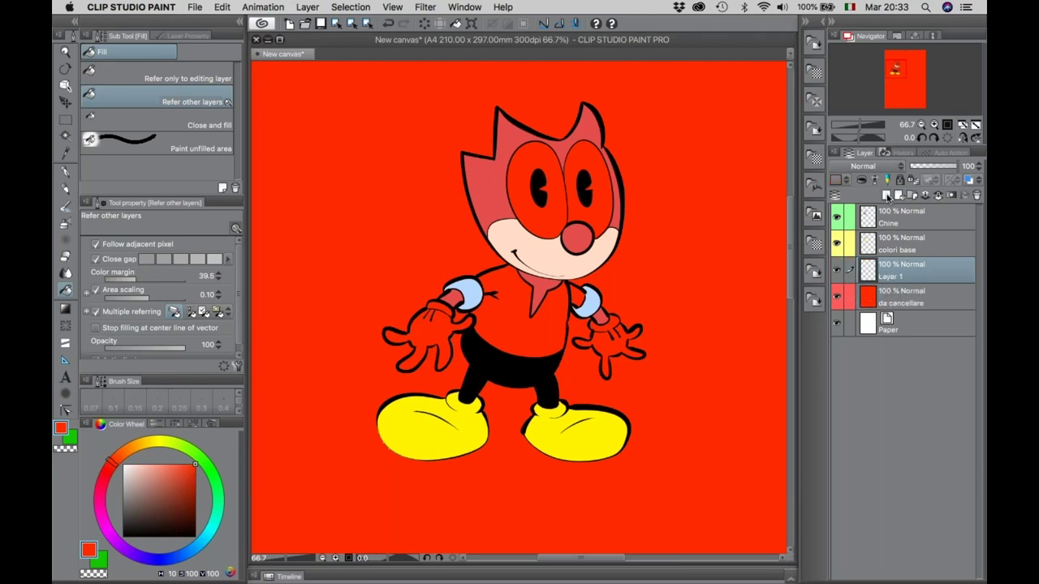
double_click(893, 278)
text(bianco)
key(Return)
Fill both eyes, both gloves and the shirt front white, then select da cancellare.
drag(150, 497, 102, 446)
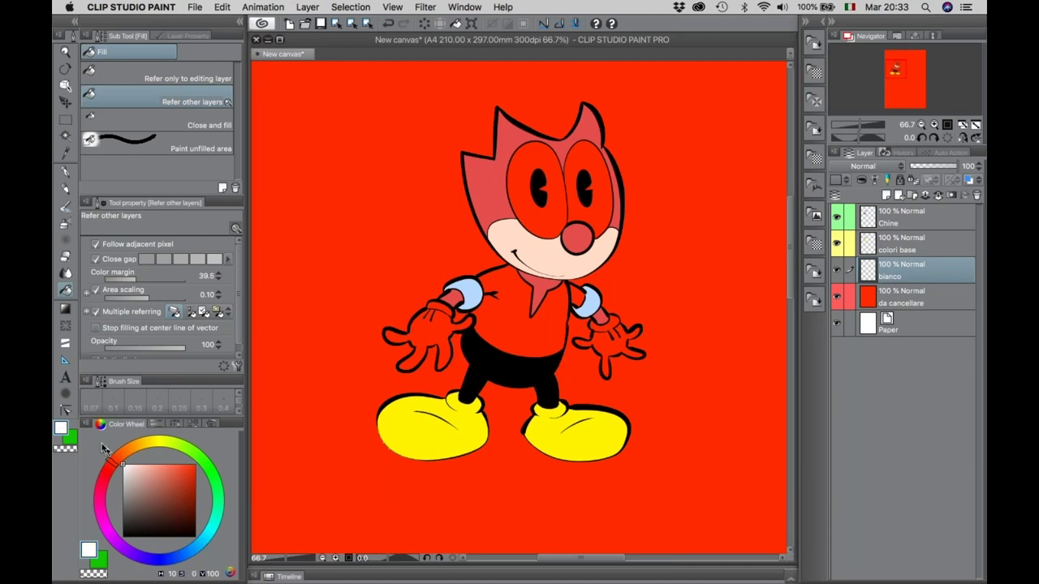
click(552, 214)
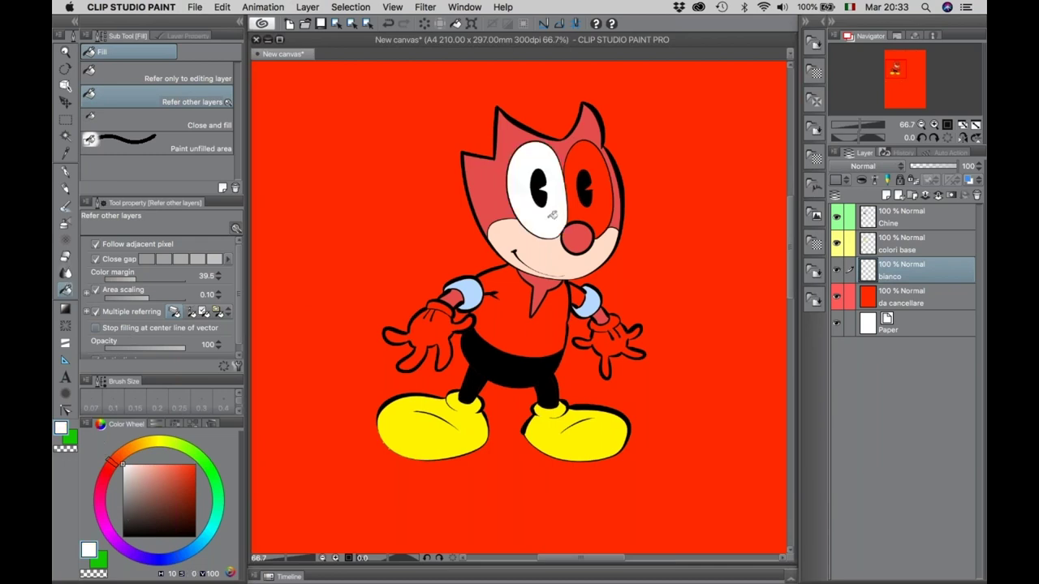
click(590, 207)
click(610, 338)
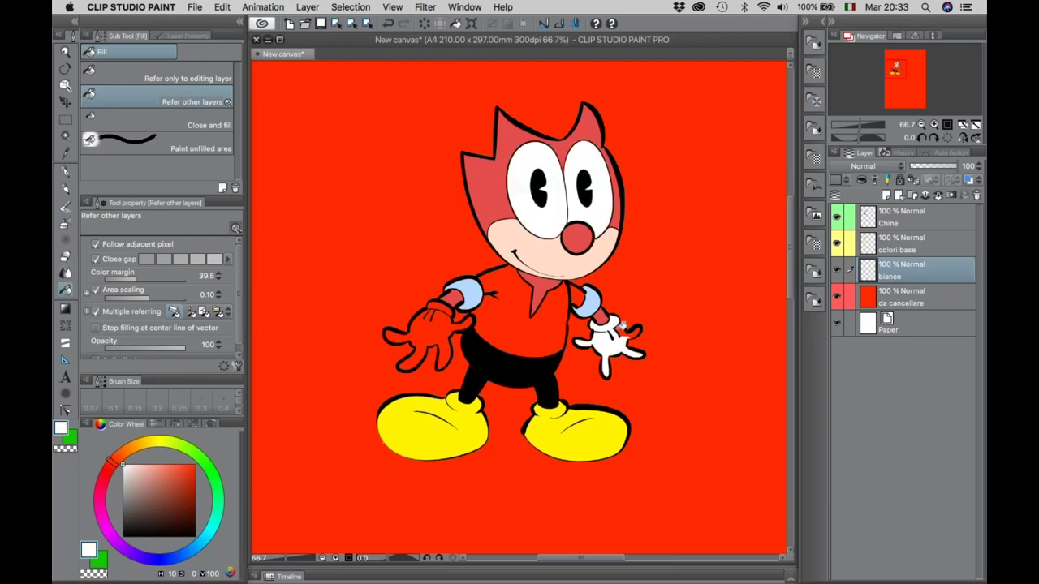
click(432, 331)
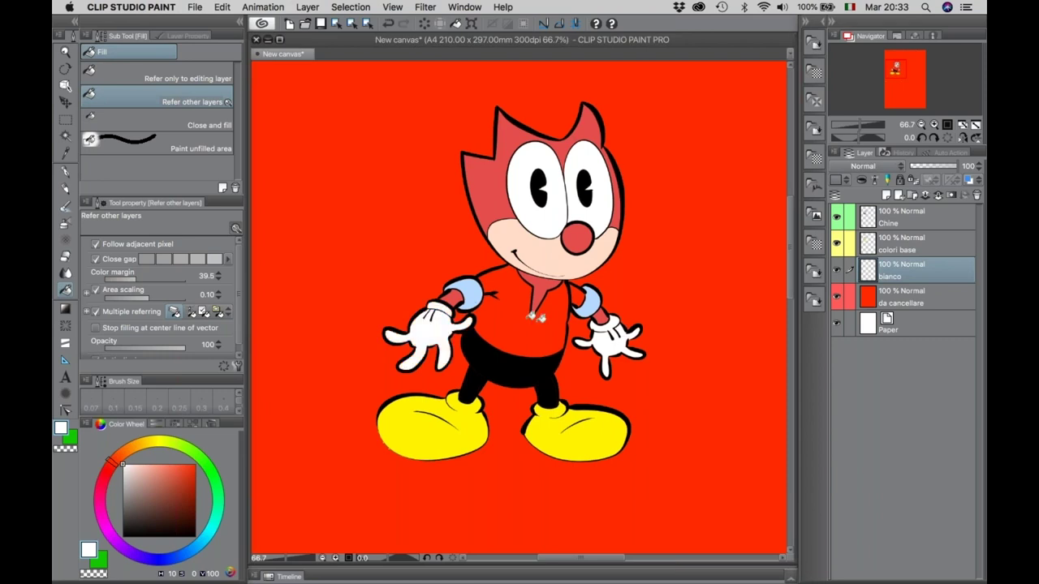
click(536, 316)
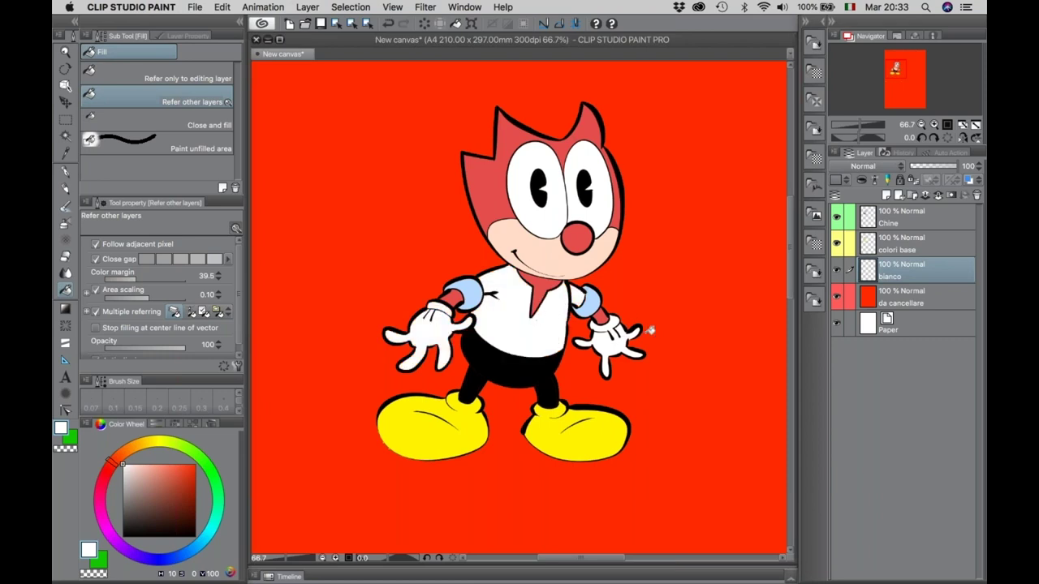
click(871, 299)
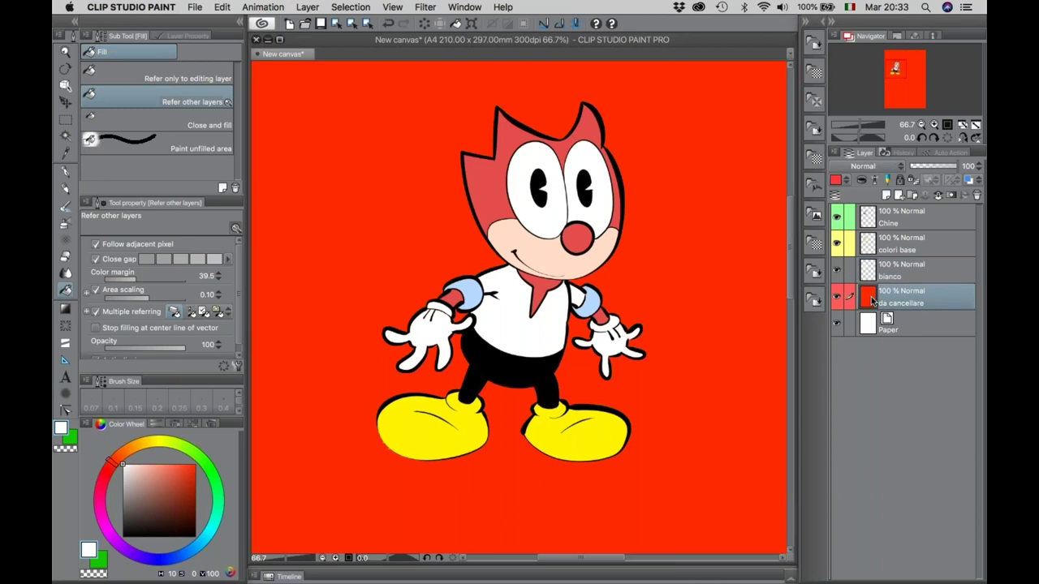
click(976, 197)
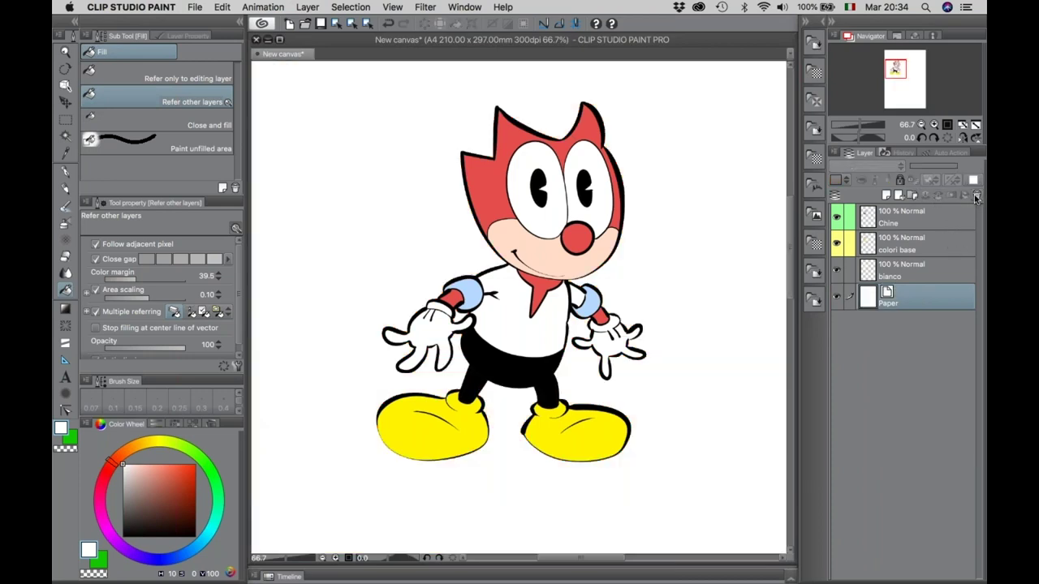
click(870, 249)
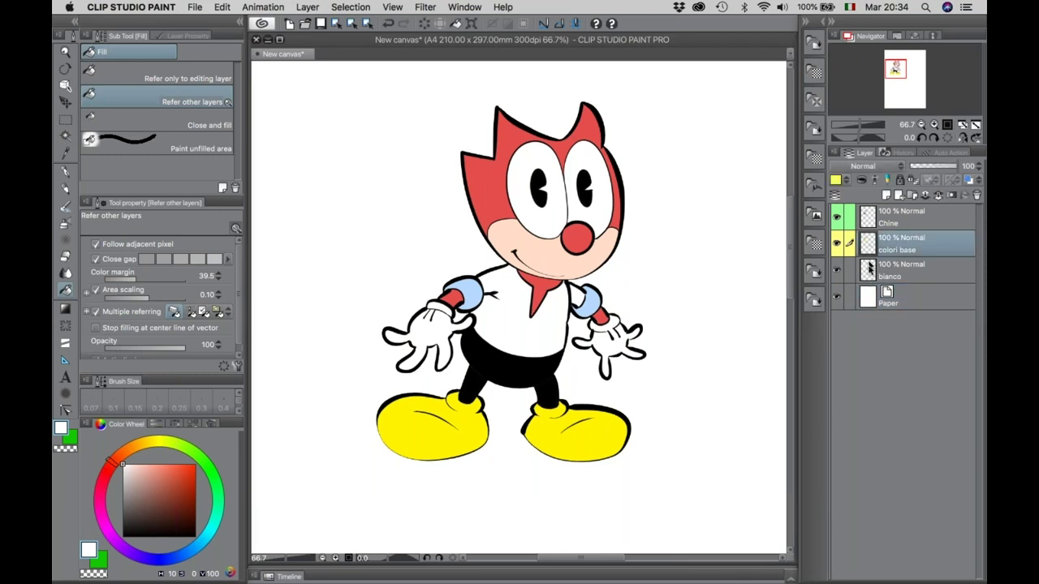
click(871, 271)
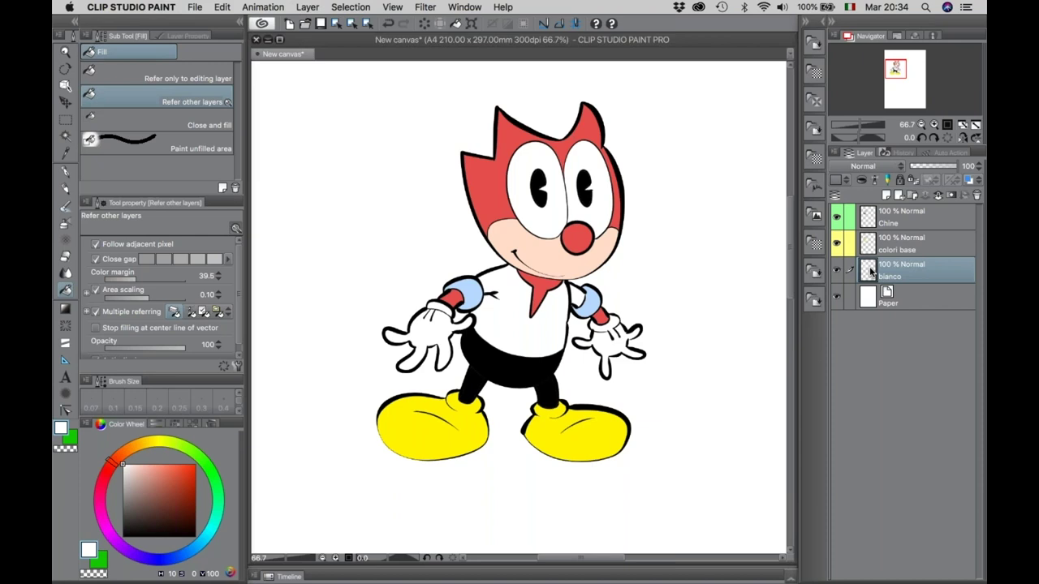
click(868, 250)
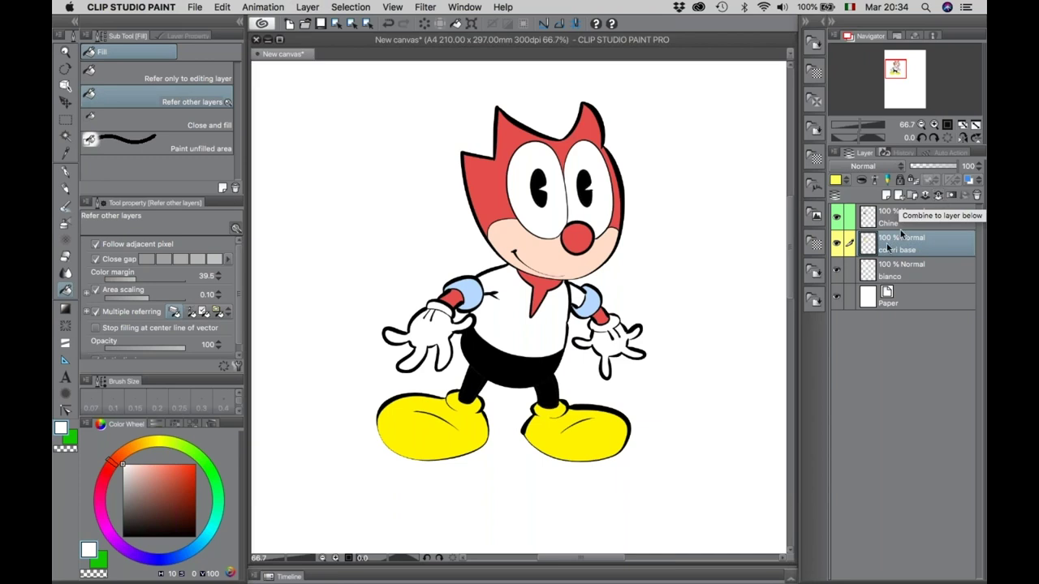
Merge colori base into bianco, rename the result 'Tinte piatte' and tag it yellow.
click(938, 197)
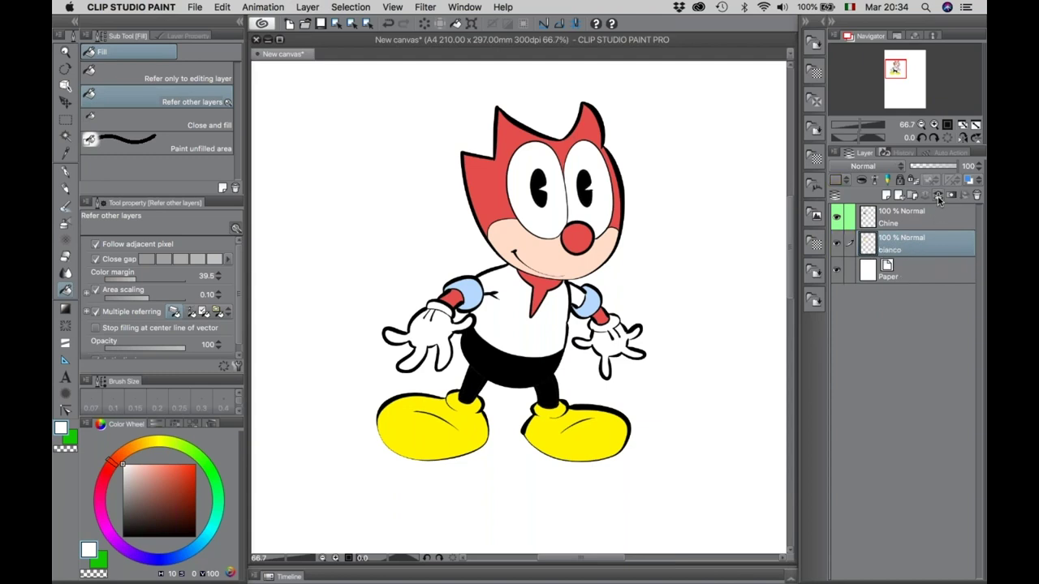
double_click(891, 251)
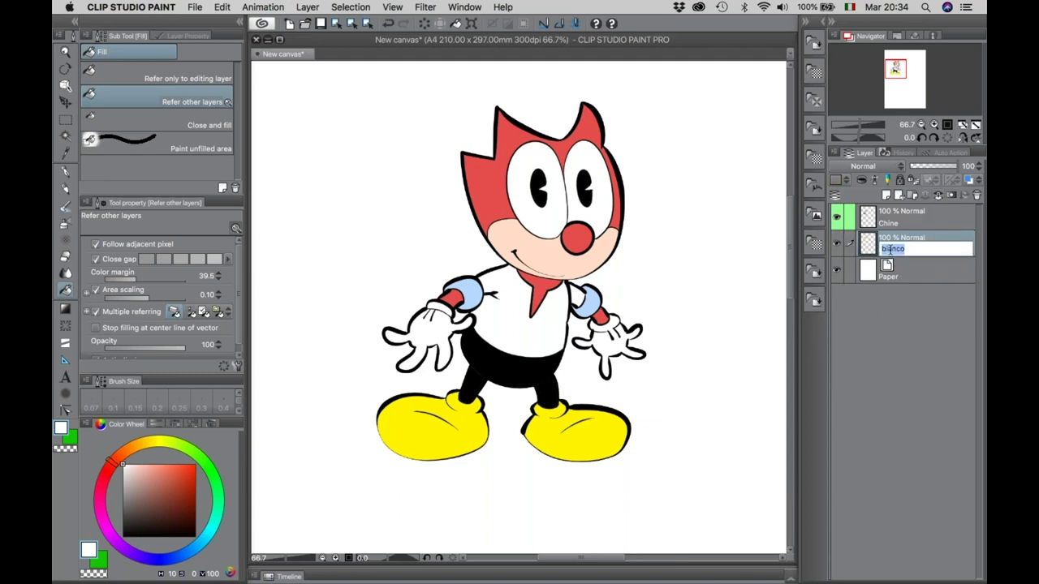
text(Tinte piatt)
key(Return)
click(836, 180)
click(842, 252)
click(835, 180)
click(848, 236)
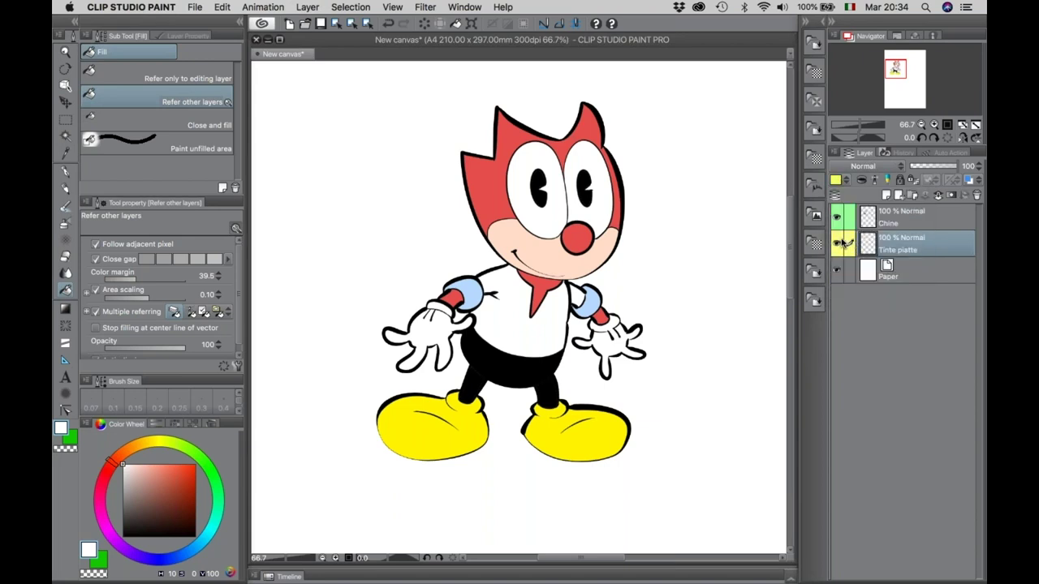
Toggle layer visibility to check the inks, then briefly open and close the tone materials.
click(837, 244)
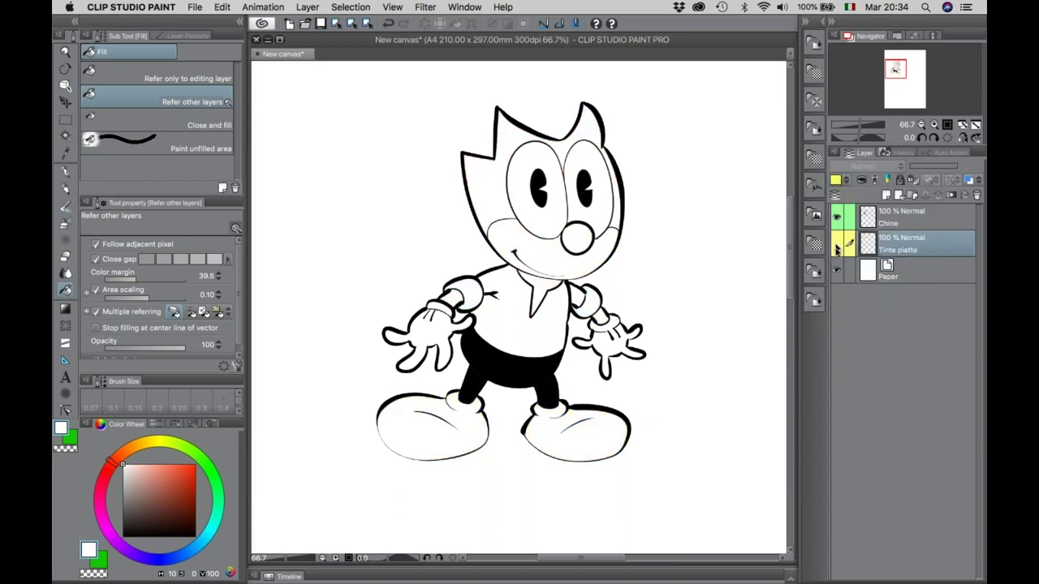
drag(837, 273, 837, 244)
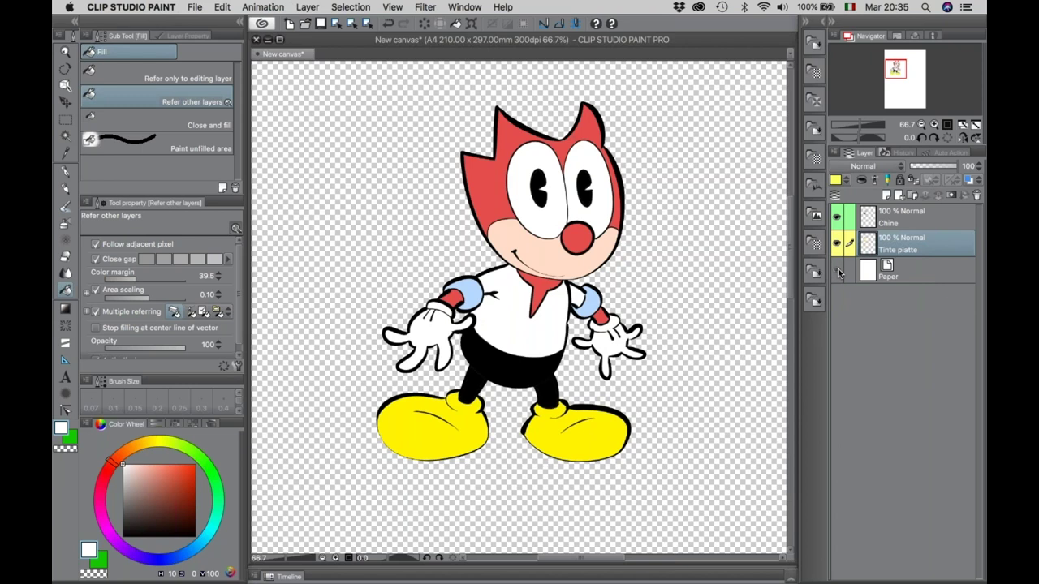
click(837, 273)
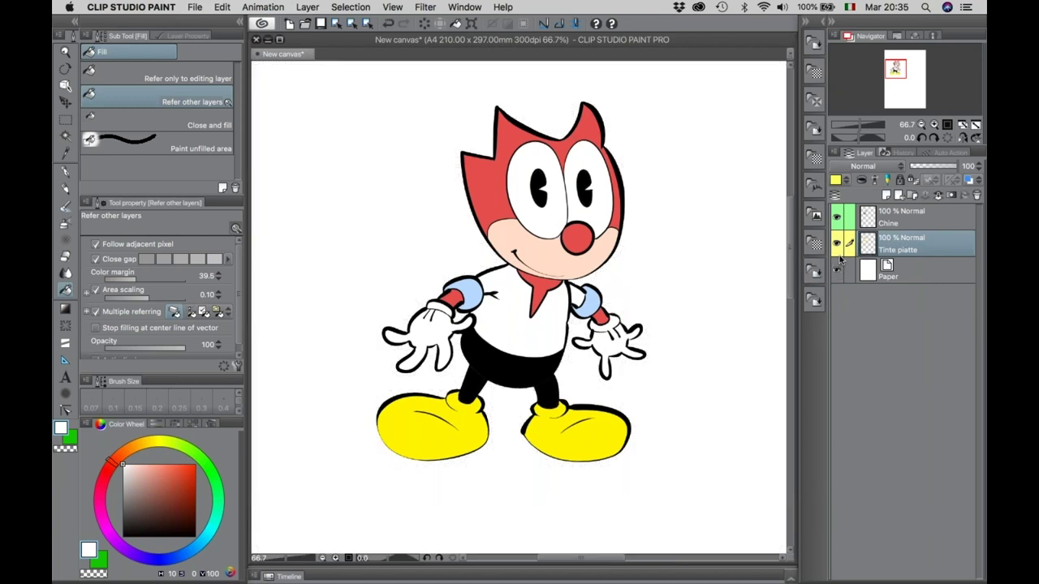
click(814, 242)
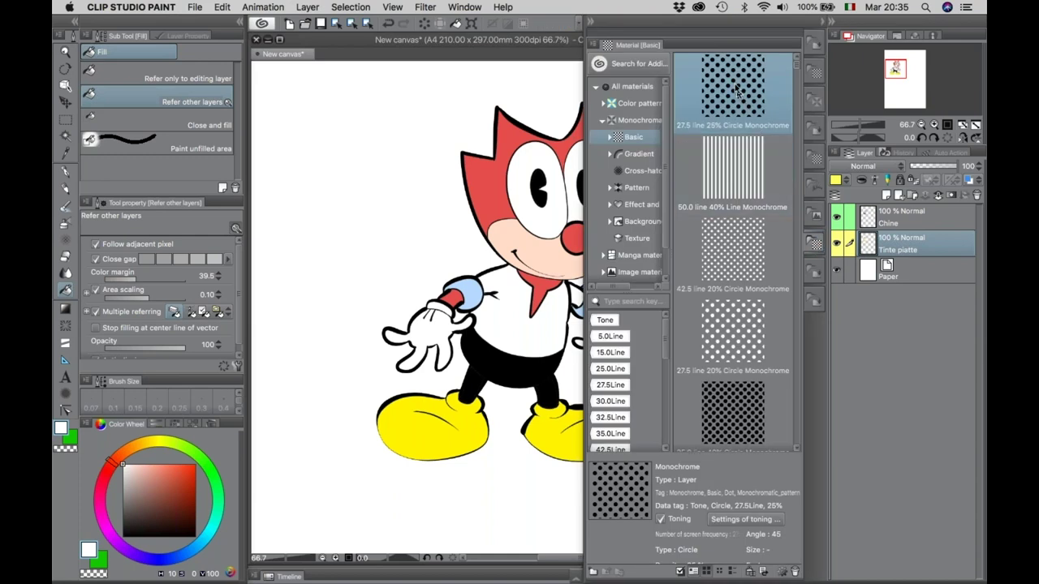
click(807, 245)
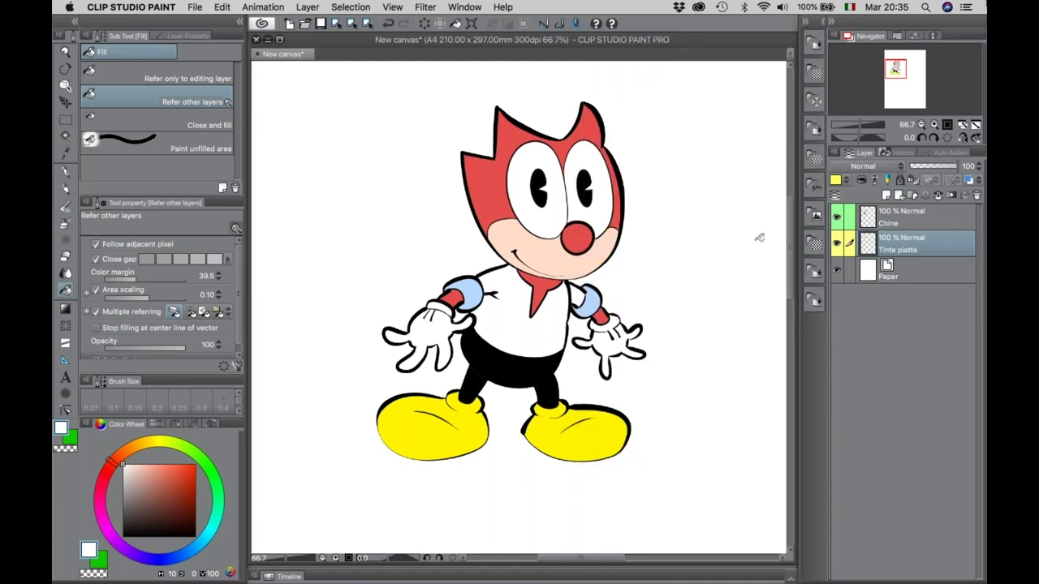
key(ctrl+Up)
key(Escape)
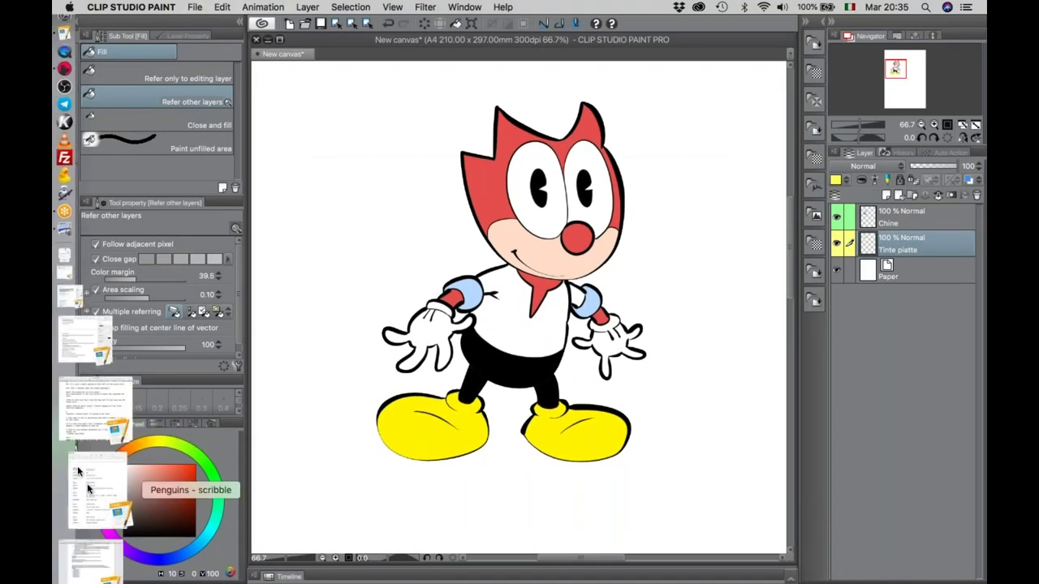
click(94, 547)
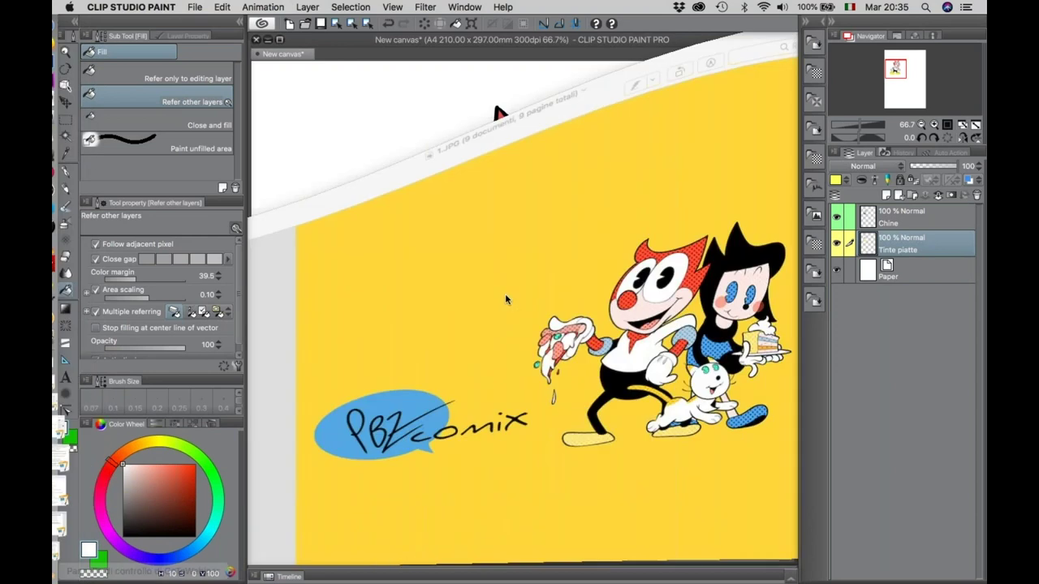
scroll(619, 235, up, 5)
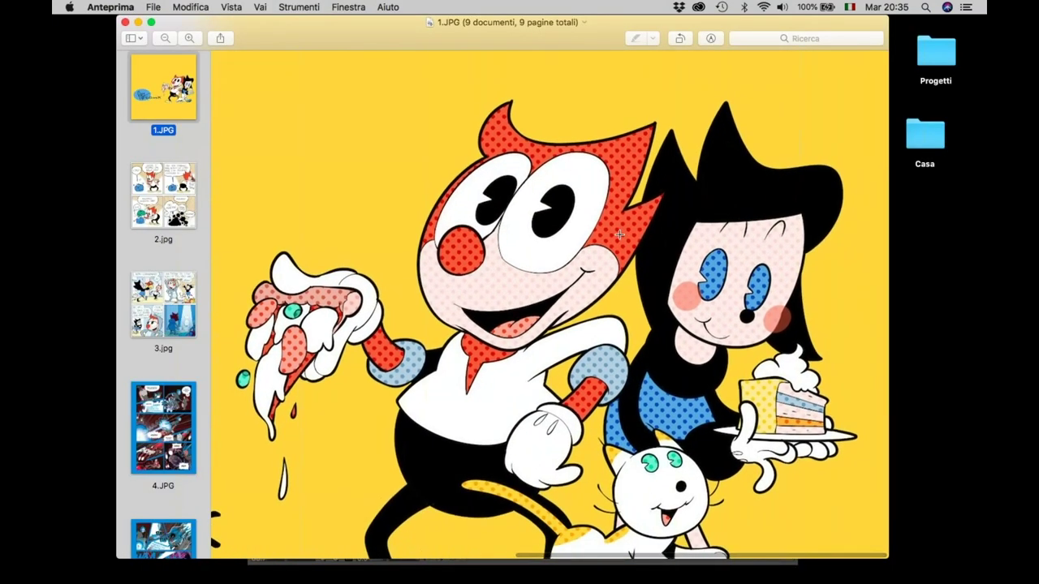
scroll(586, 256, down, 3)
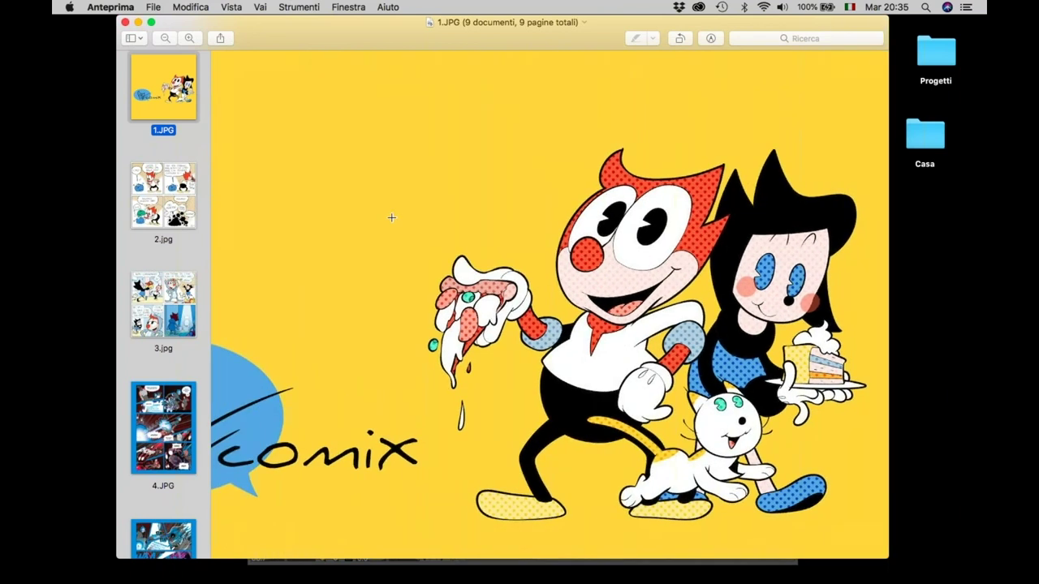
key(super+Tab)
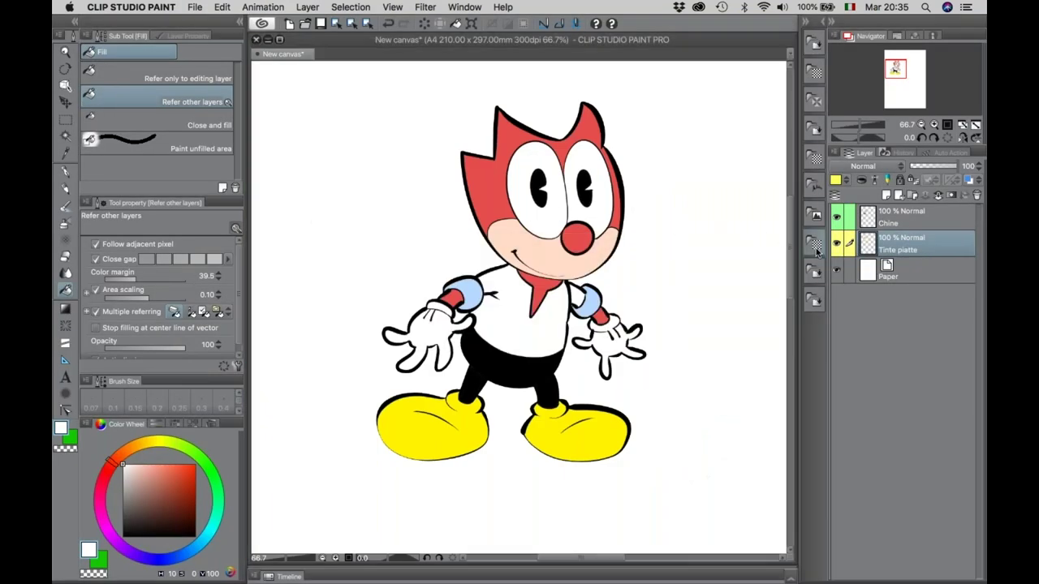
Drag the 27.5 line 25% Circle Monochrome tone from the materials onto the page.
click(814, 248)
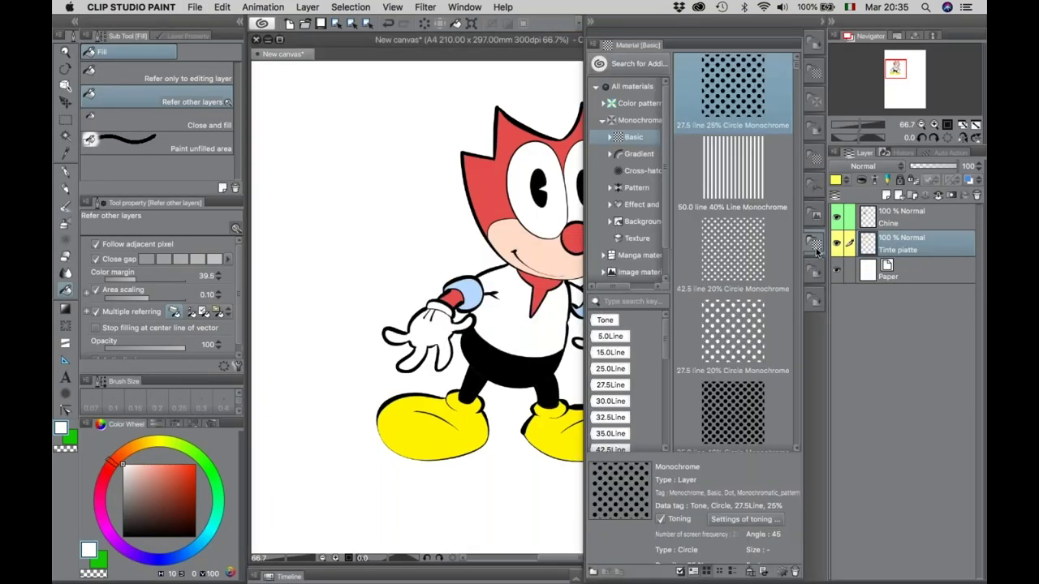
click(814, 249)
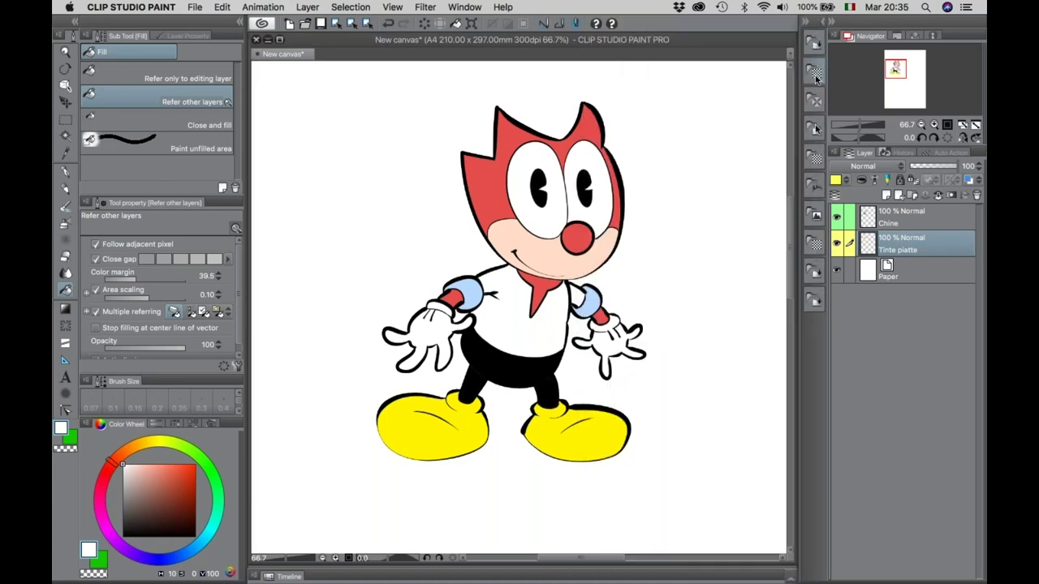
click(815, 241)
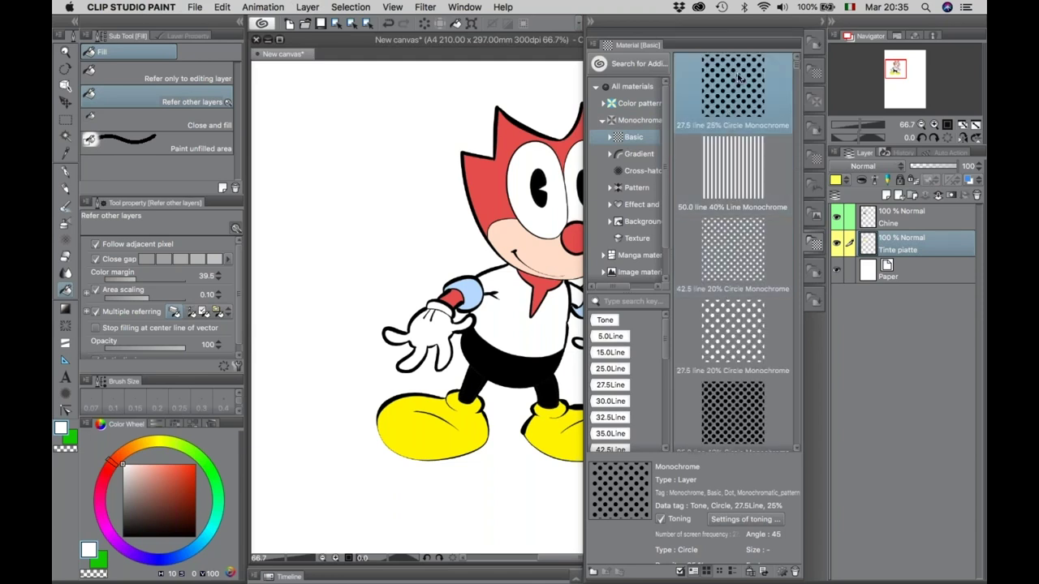
drag(738, 78, 487, 205)
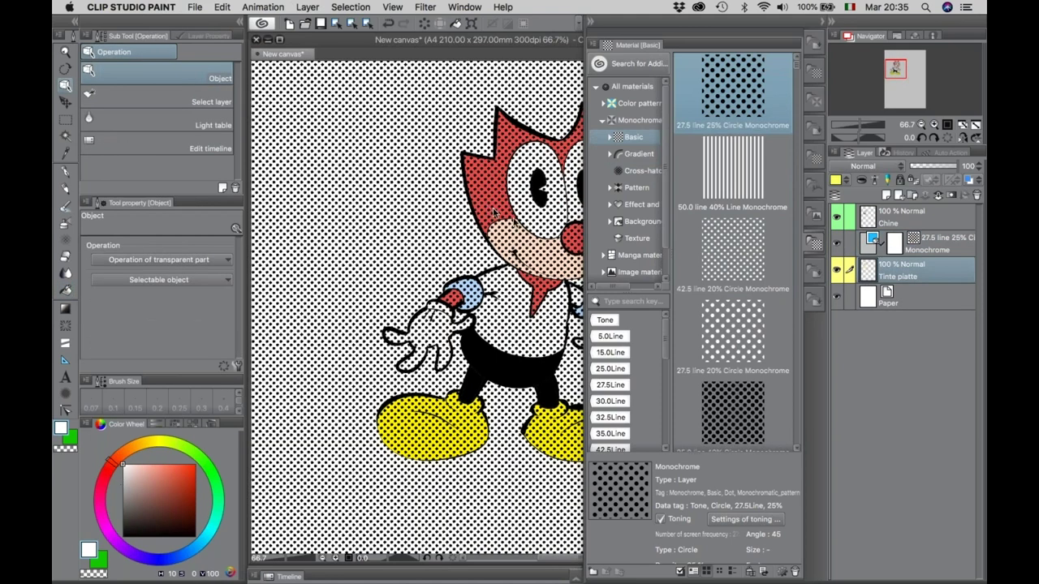
click(822, 23)
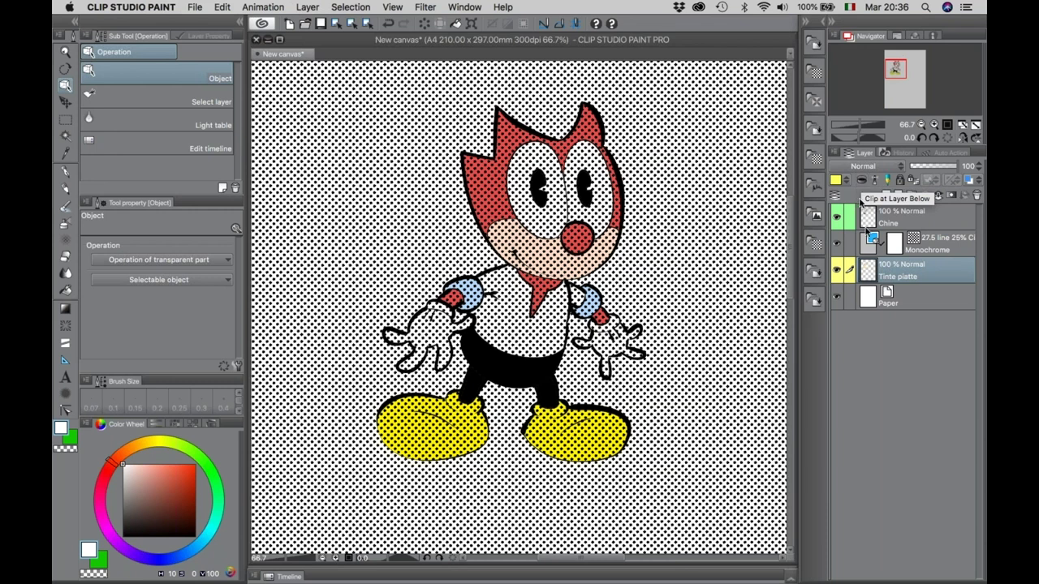
Clip the Monochrome tone layer to the flat colours below and show its Layer Property settings.
click(867, 251)
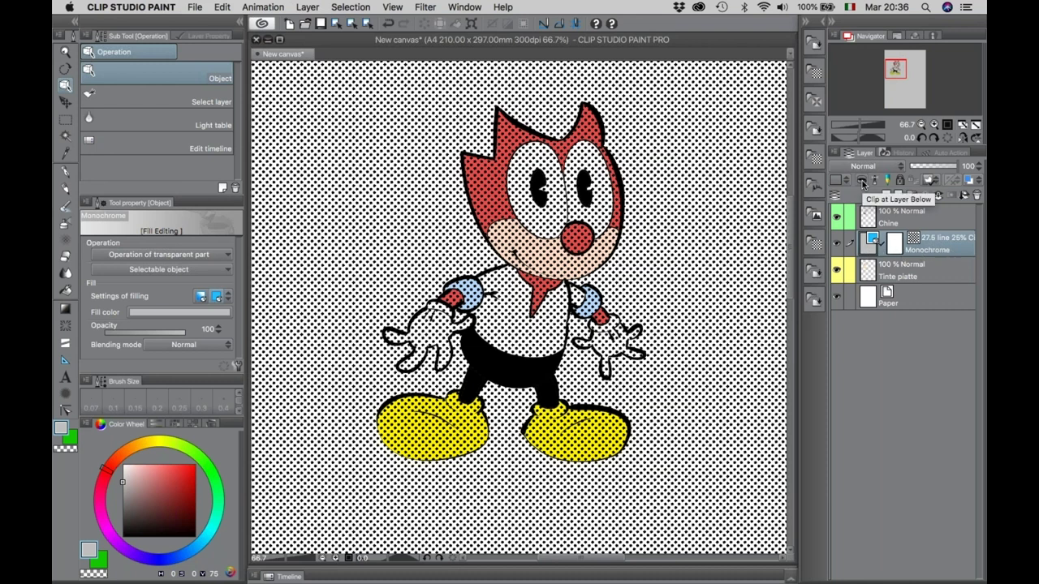
click(862, 180)
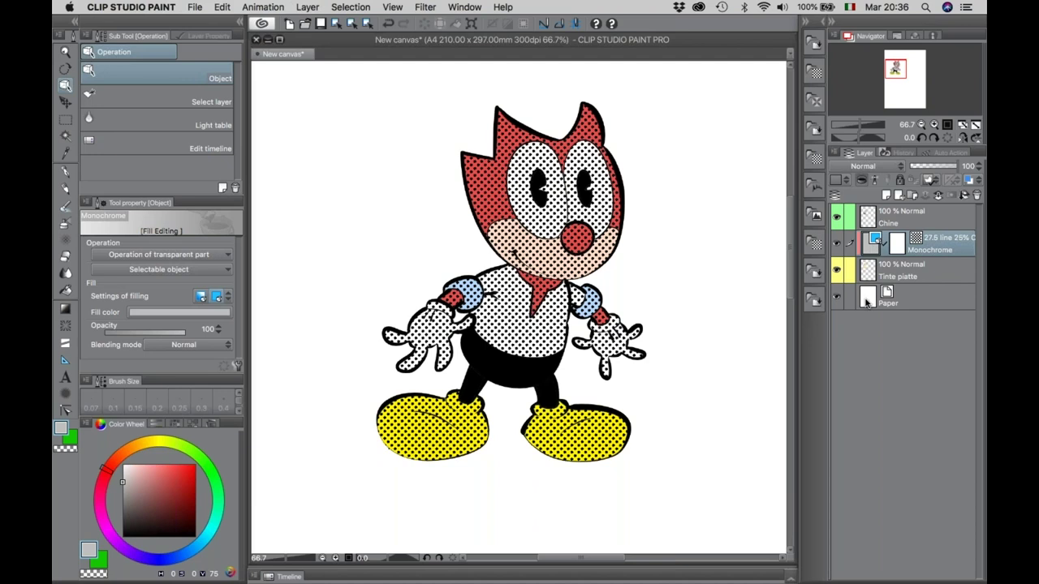
click(869, 297)
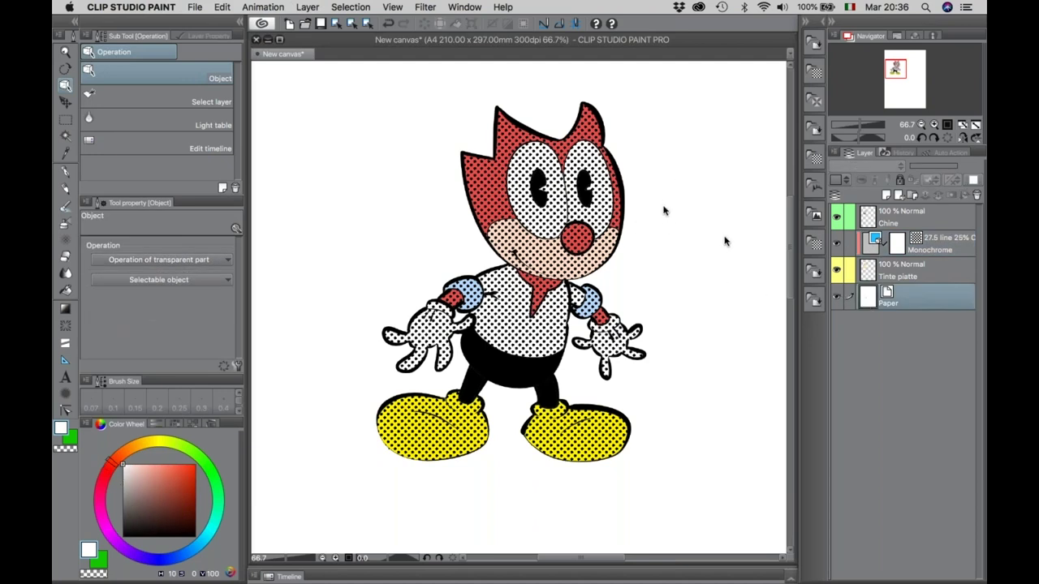
click(868, 249)
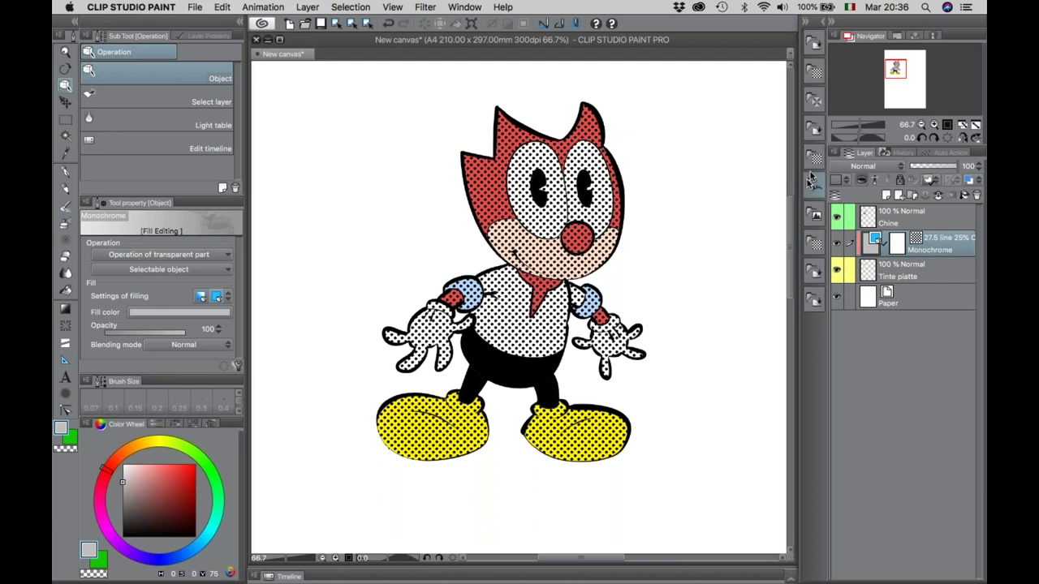
click(199, 38)
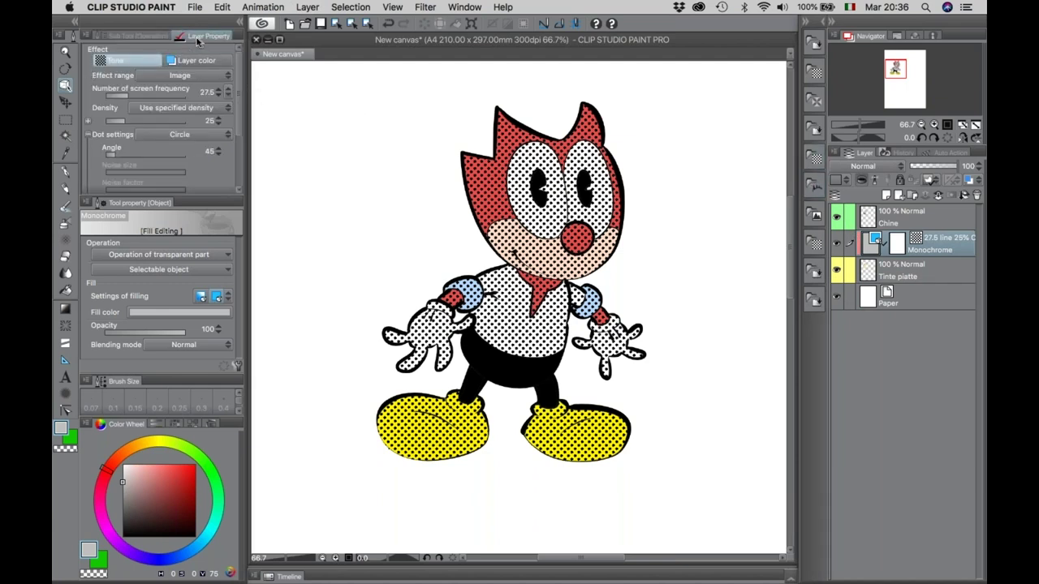
Give the Monochrome tone a 23.0 screen frequency and 20% density in Layer Property.
click(65, 88)
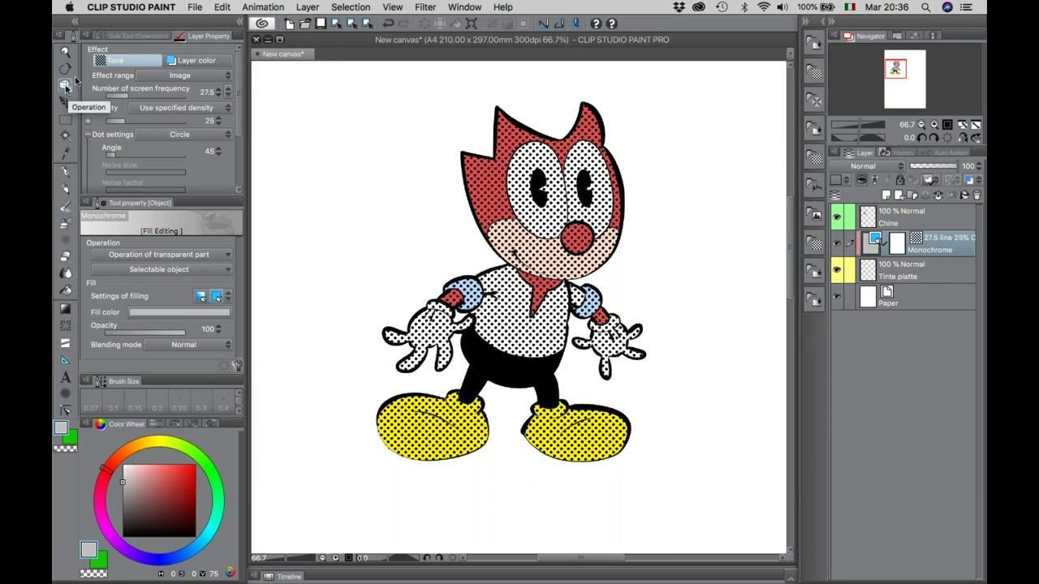
click(133, 35)
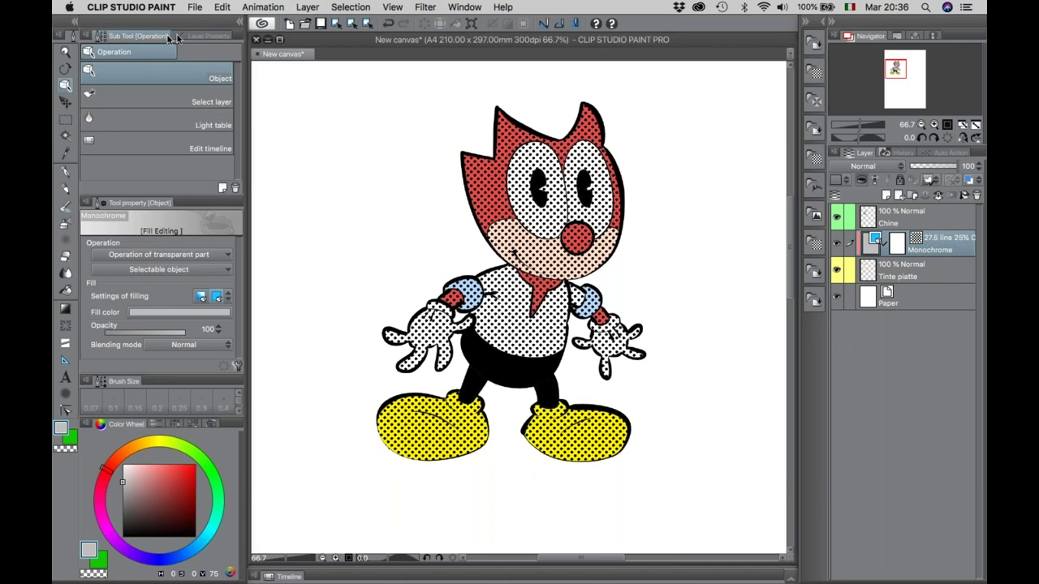
click(205, 36)
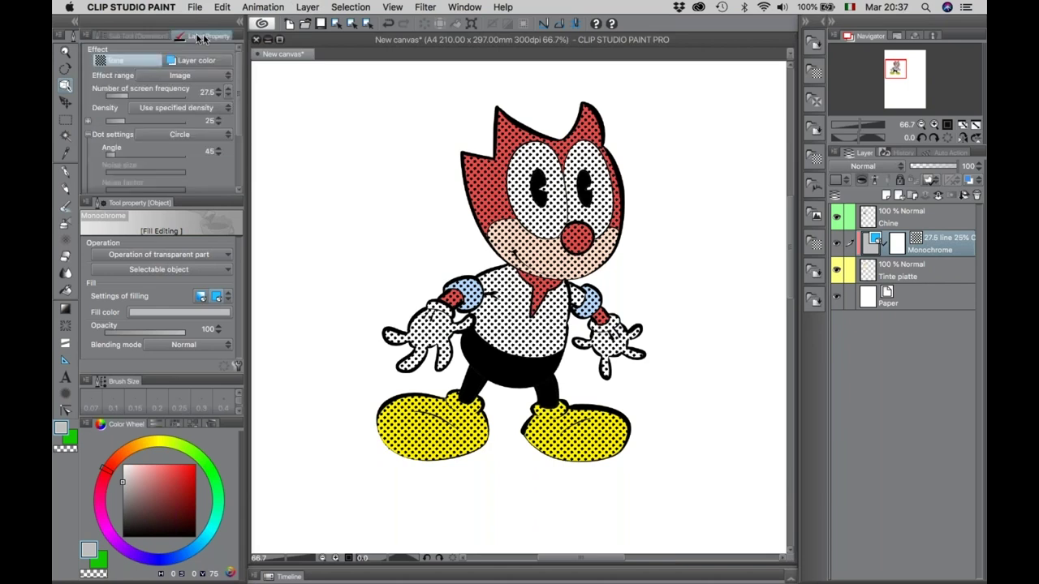
click(426, 8)
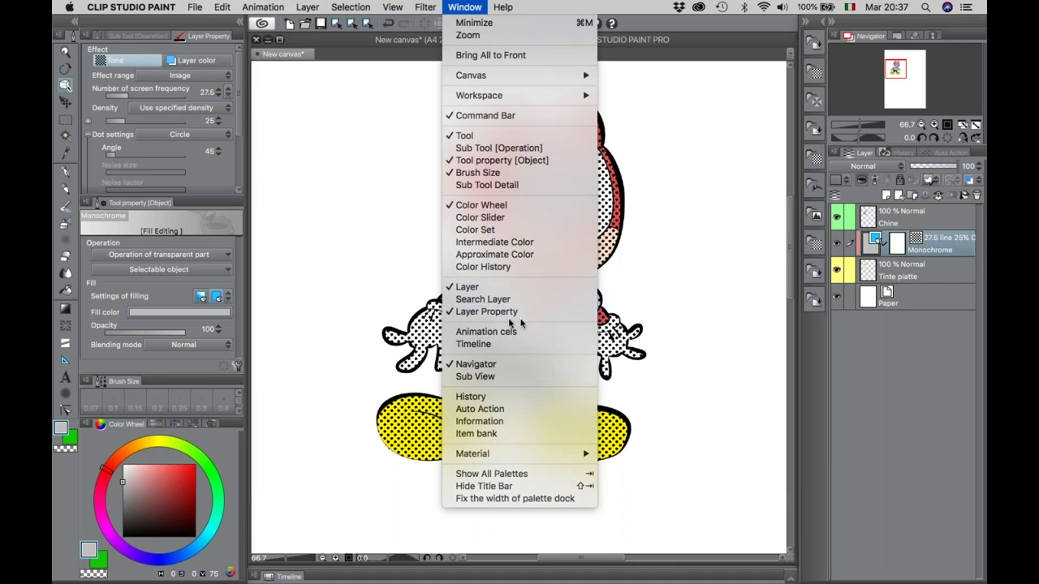
click(204, 47)
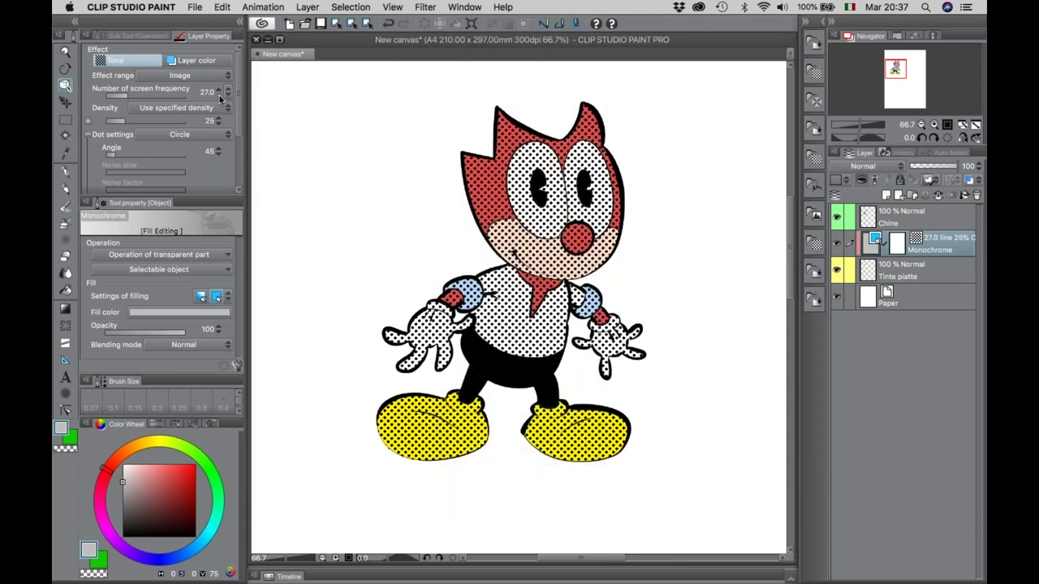
scroll(219, 98, down, 3)
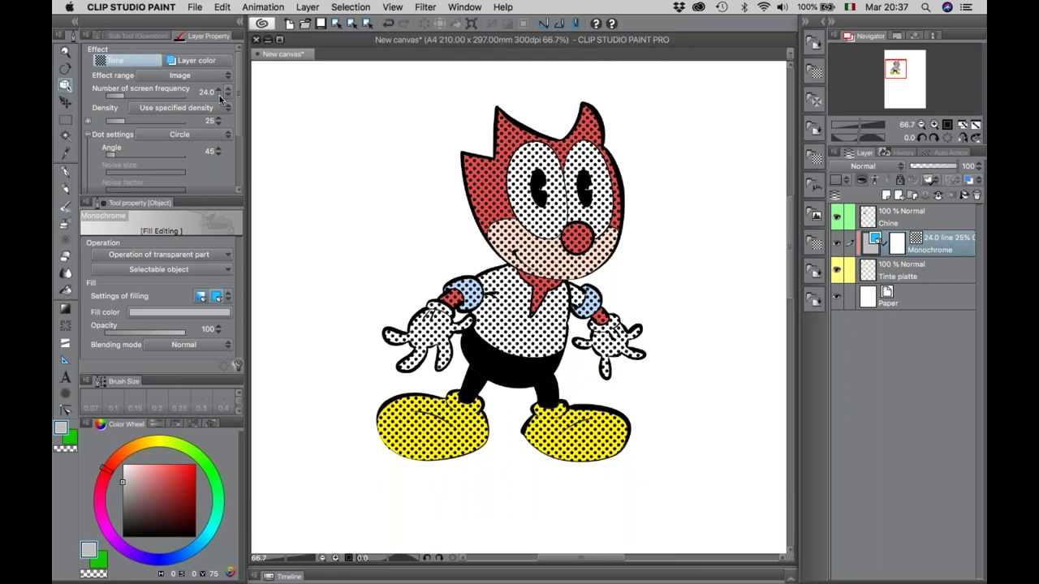
scroll(217, 122, down, 5)
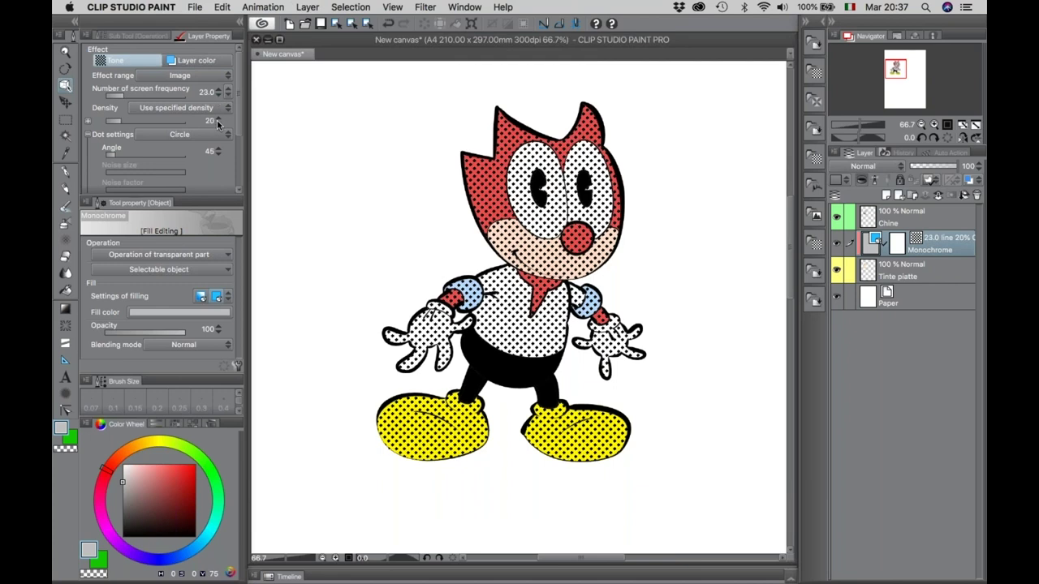
scroll(218, 122, up, 10)
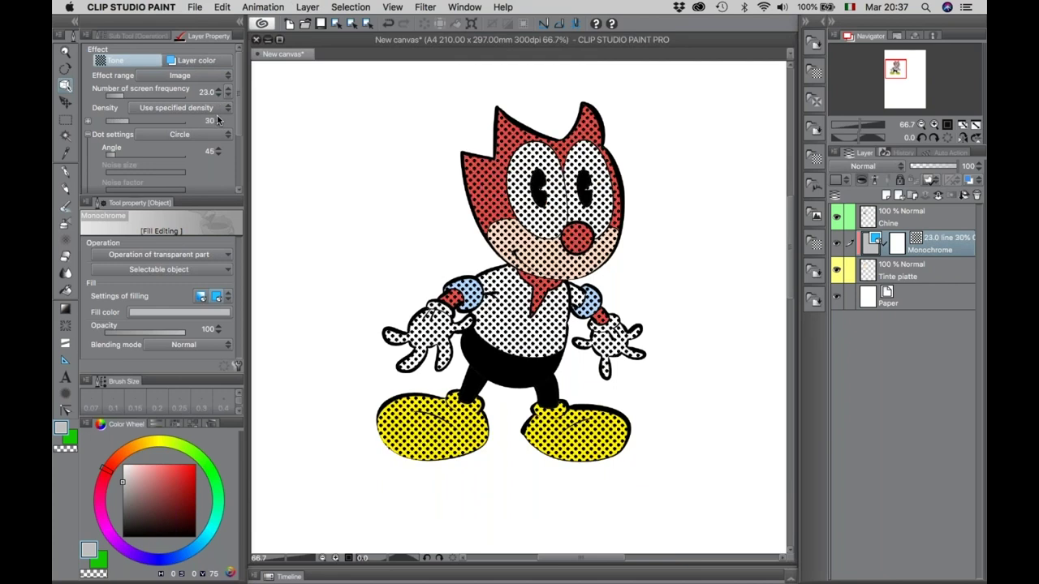
scroll(218, 125, down, 10)
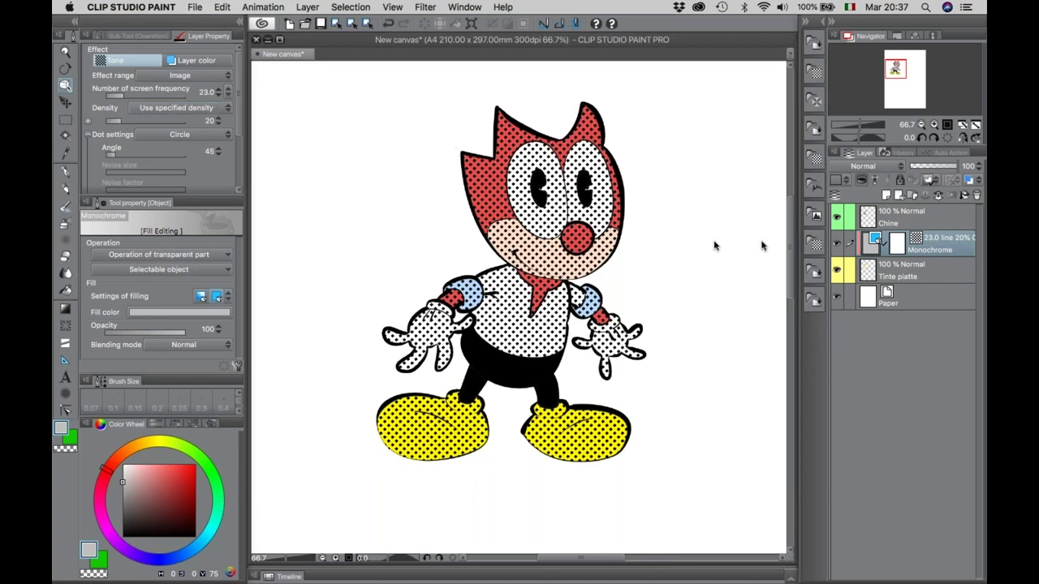
Set the tone layer's blending mode to Overlay.
click(864, 168)
click(866, 170)
click(868, 168)
click(868, 168)
click(868, 168)
click(869, 169)
click(869, 168)
click(869, 169)
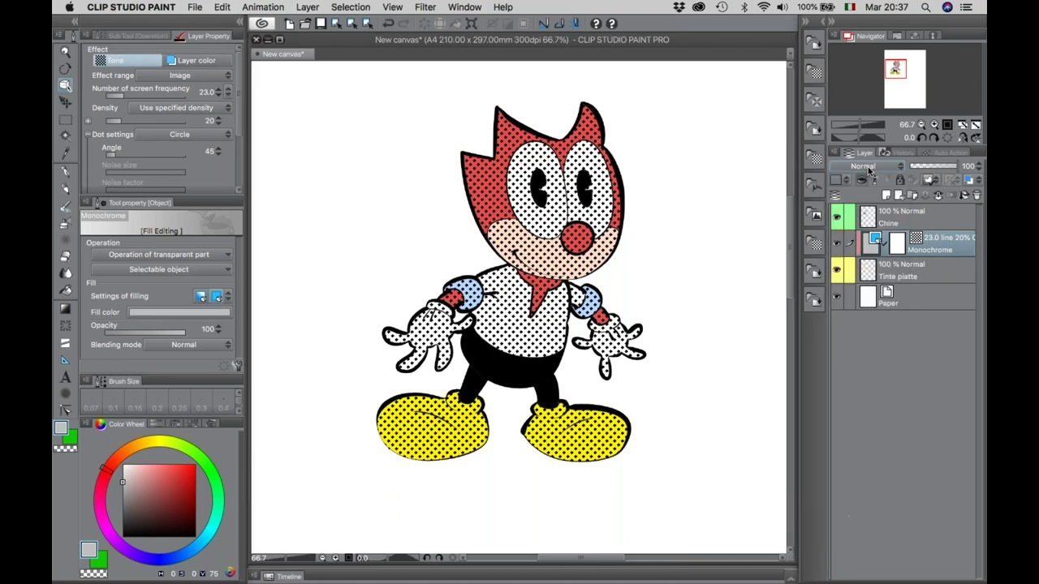
click(869, 169)
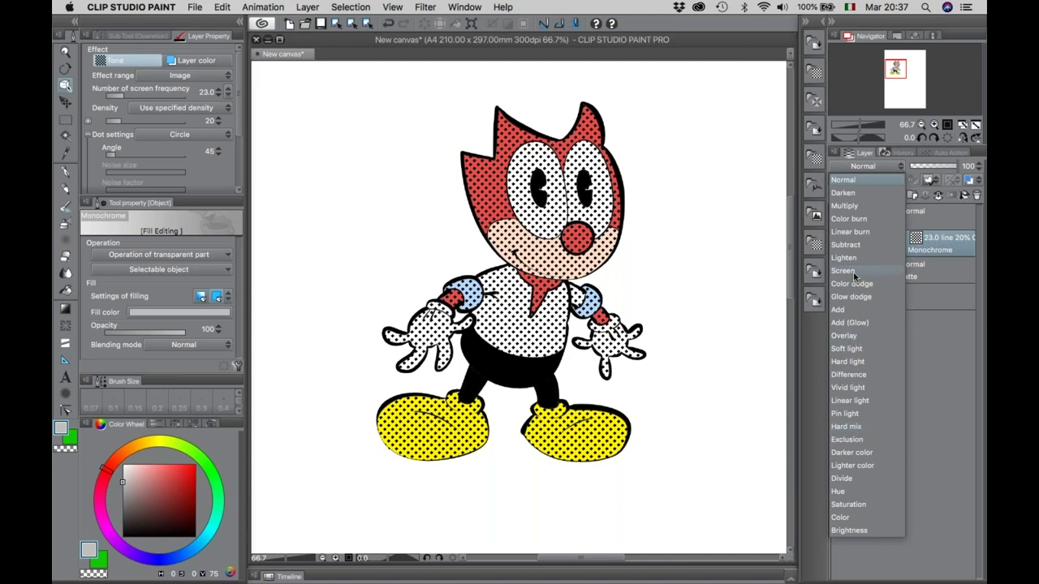
click(844, 335)
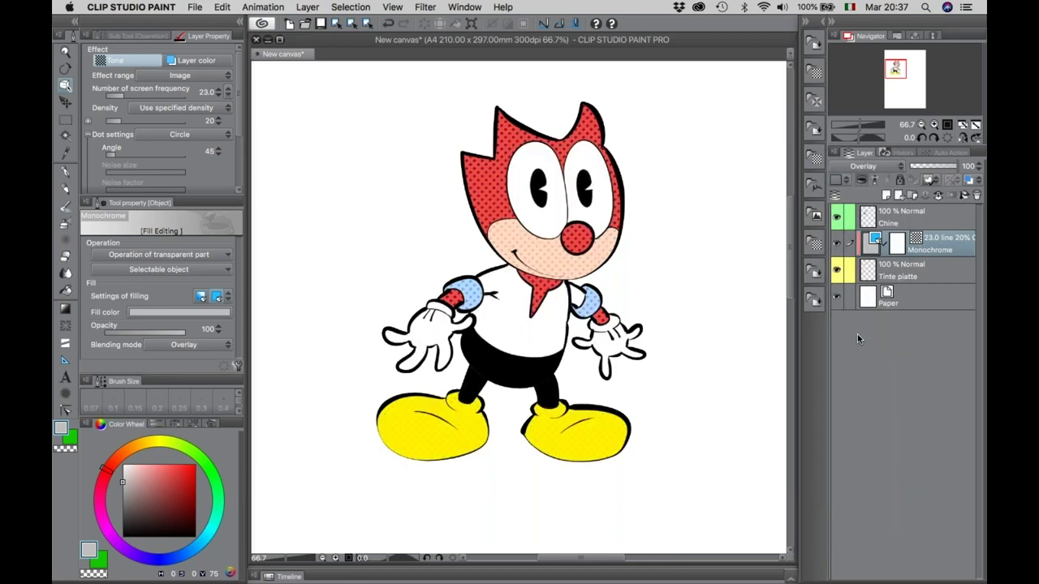
Zoom in to inspect the character's face, body and feet, then zoom back out to 66.7%.
click(533, 260)
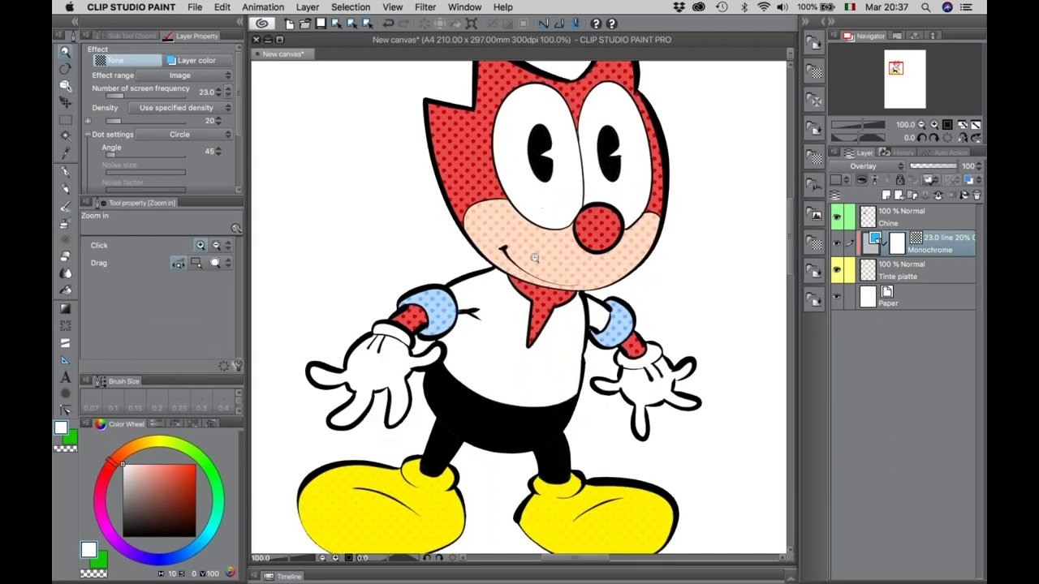
click(547, 172)
click(439, 201)
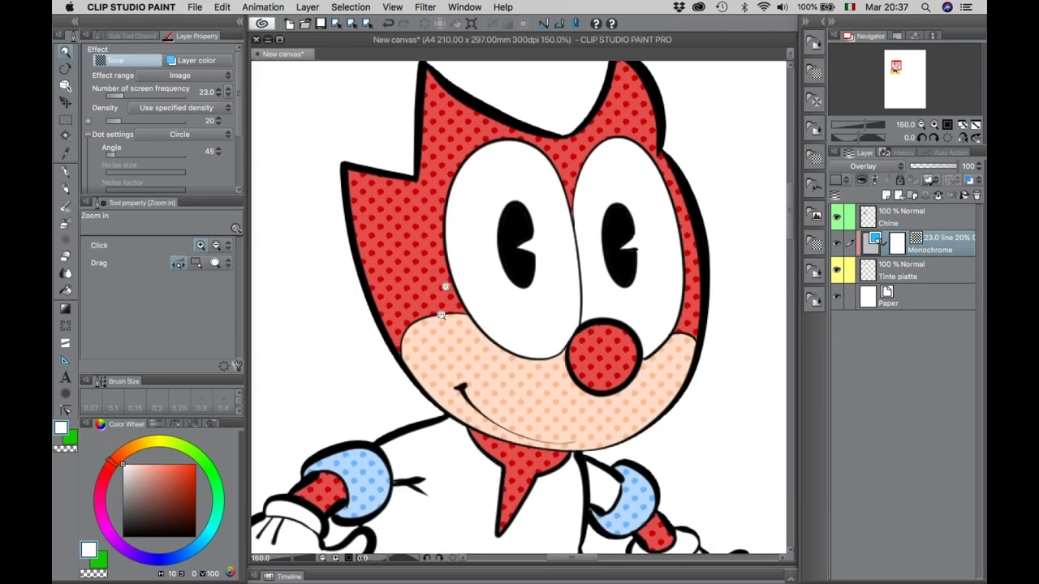
drag(450, 363, 477, 254)
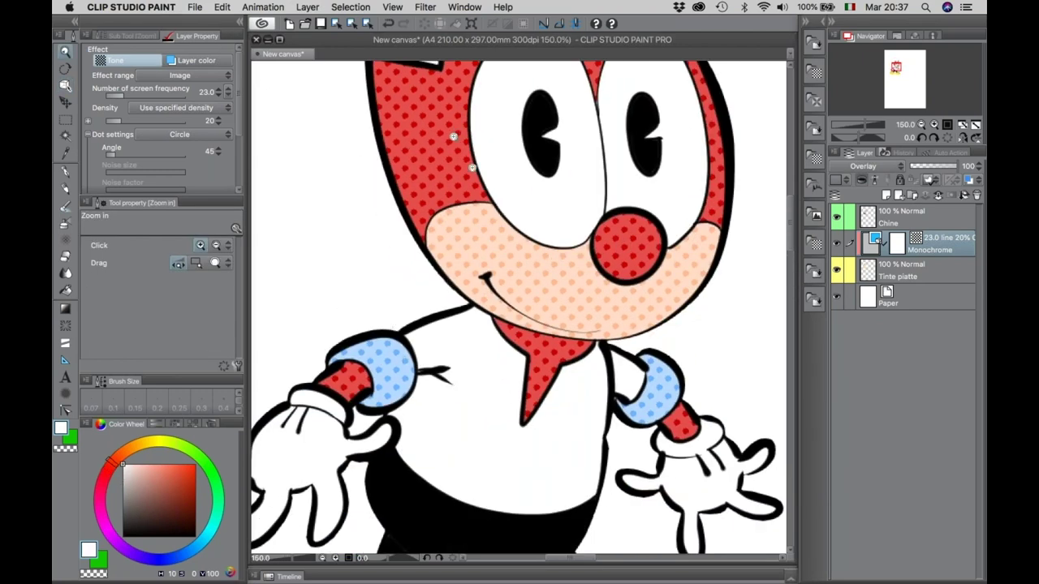
drag(435, 133, 411, 160)
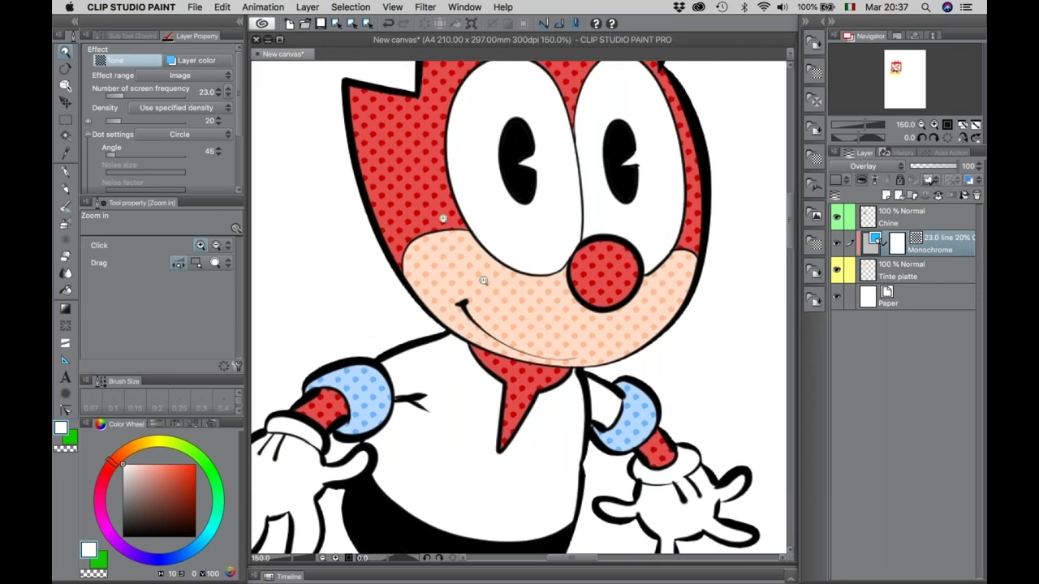
drag(496, 392, 504, 284)
drag(413, 383, 498, 219)
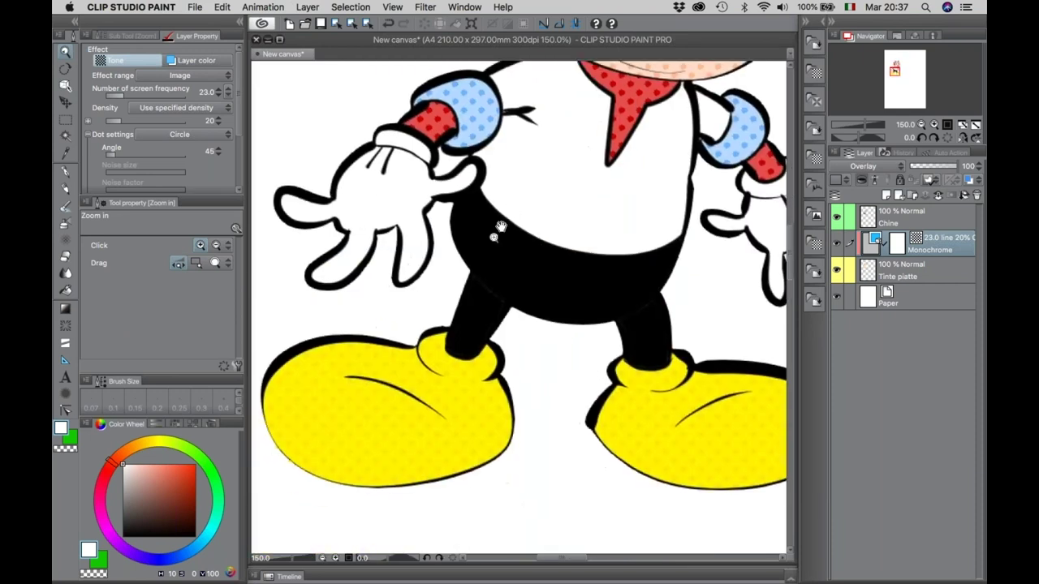
drag(508, 356, 485, 329)
scroll(485, 329, down, 2)
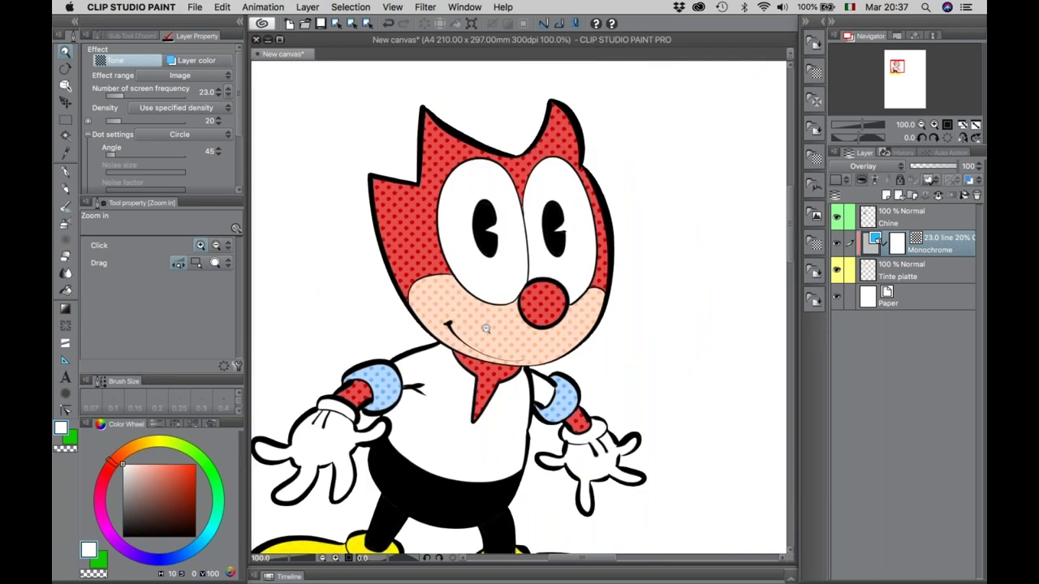
scroll(486, 328, down, 1)
drag(487, 311, 532, 259)
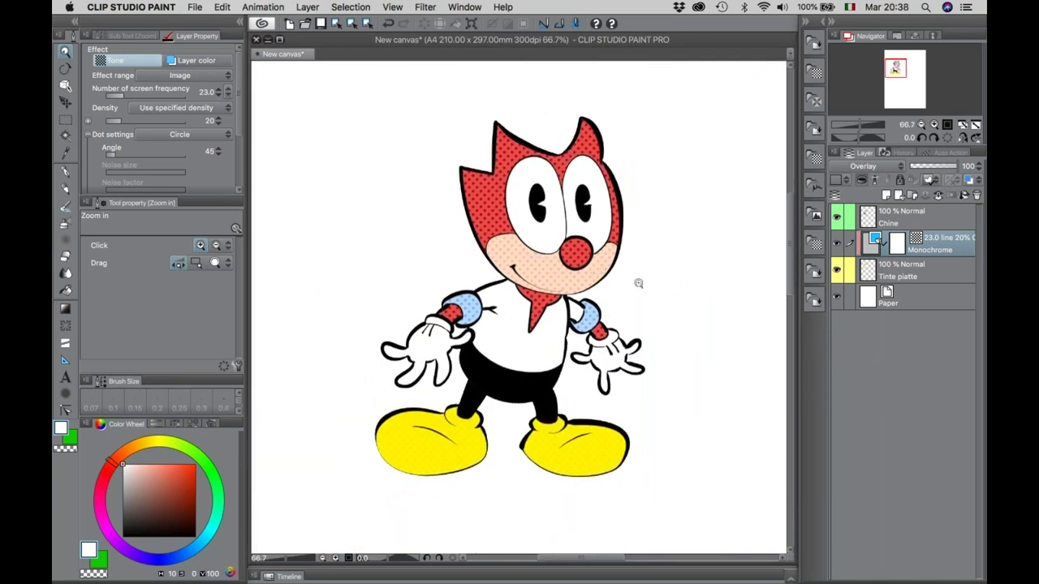
Add an empty Layer 1 above Paper and list the Decoration tool's brush variants.
click(875, 270)
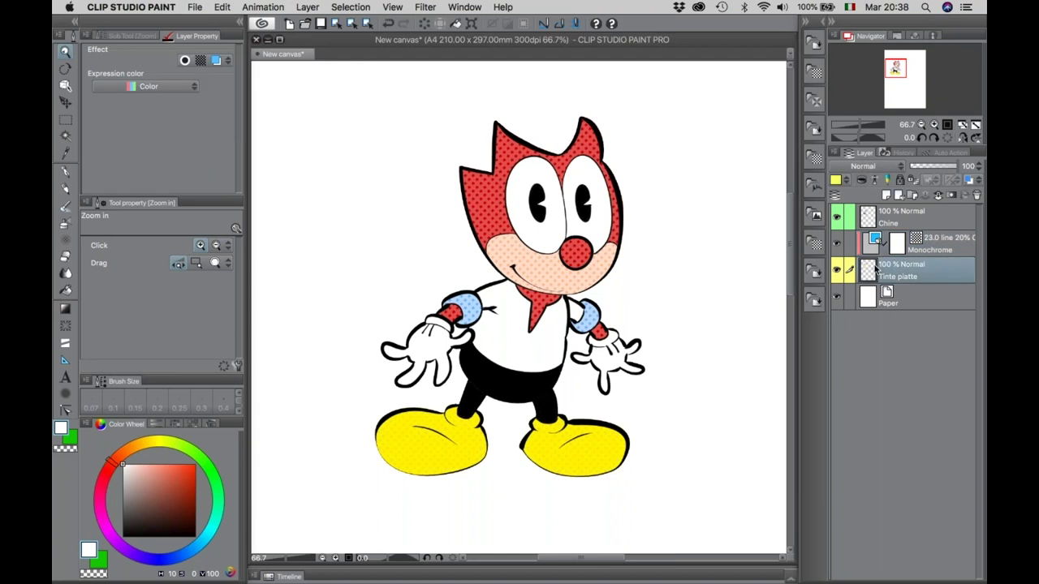
click(886, 197)
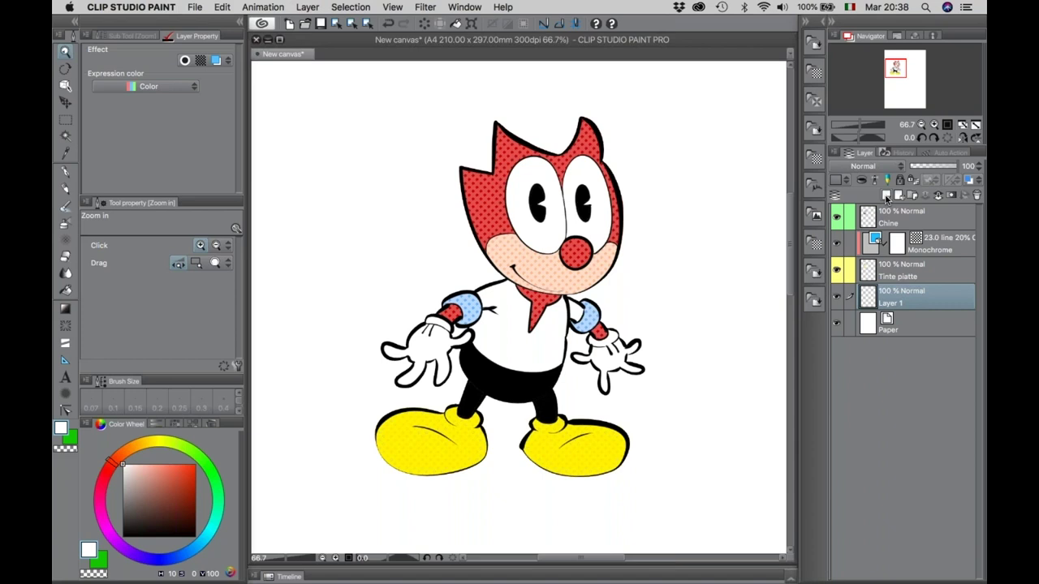
click(65, 243)
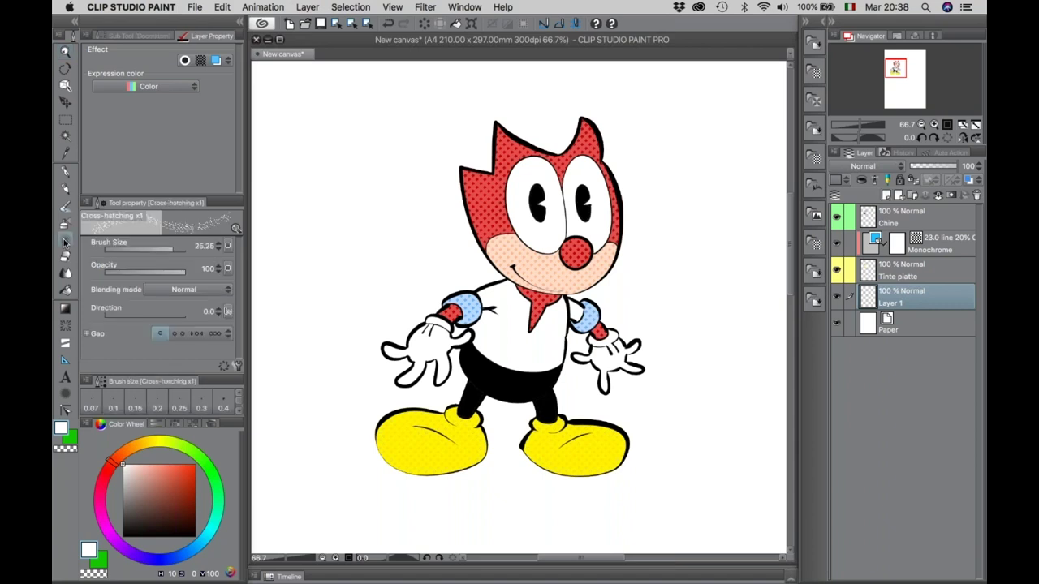
click(147, 35)
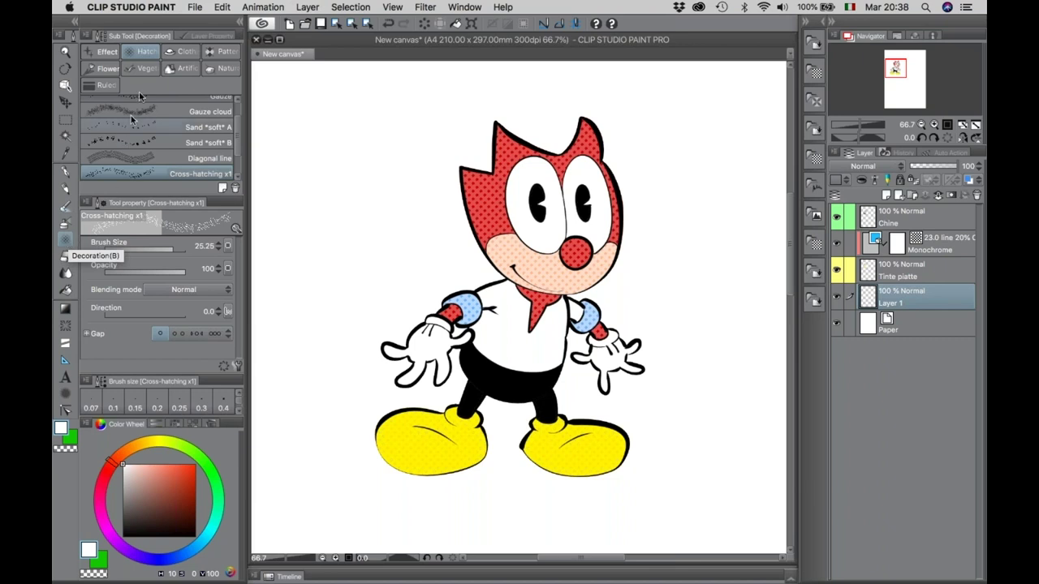
Pick yellow, test Sparkle B and Heart color effect brushes, then undo them.
click(106, 51)
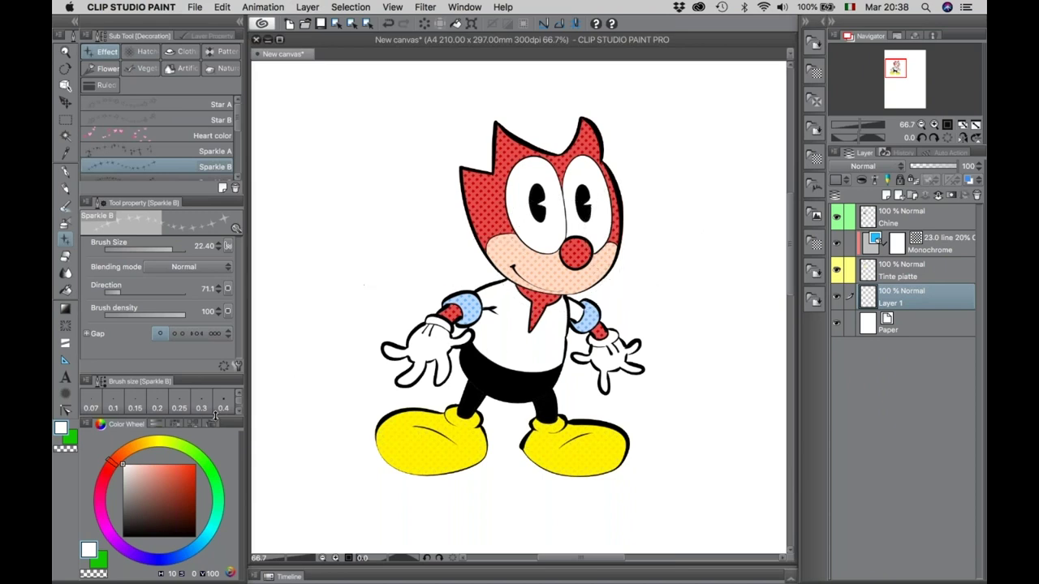
drag(168, 495, 189, 465)
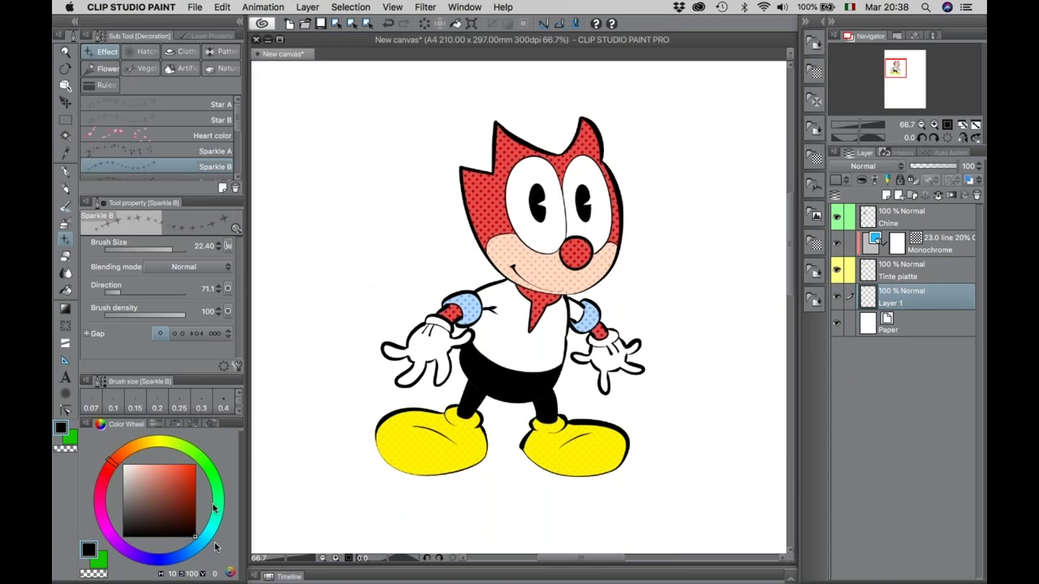
click(154, 441)
mouse_move(355, 146)
mouse_down()
mouse_move(405, 220)
mouse_move(692, 184)
mouse_move(695, 116)
mouse_move(629, 90)
mouse_up()
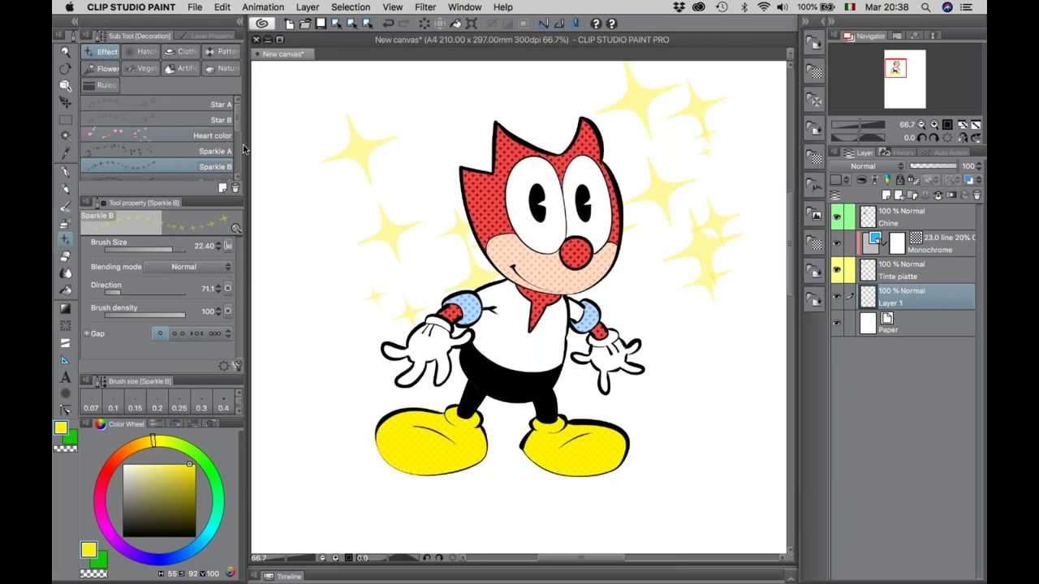
click(213, 136)
mouse_move(316, 94)
mouse_down()
mouse_move(331, 236)
mouse_move(478, 324)
mouse_up()
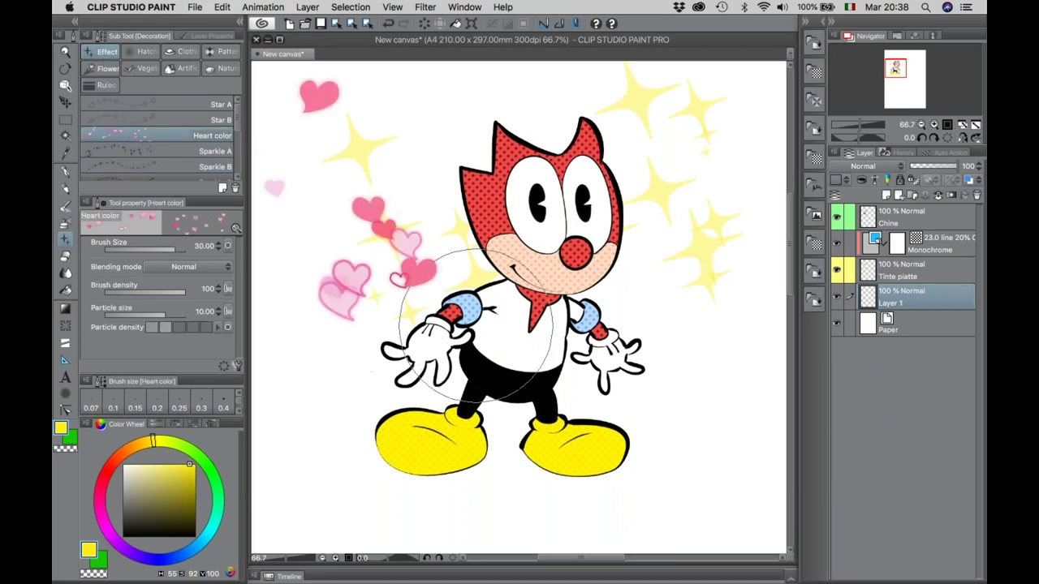
key(super+z)
key(super+z)
key(super+z)
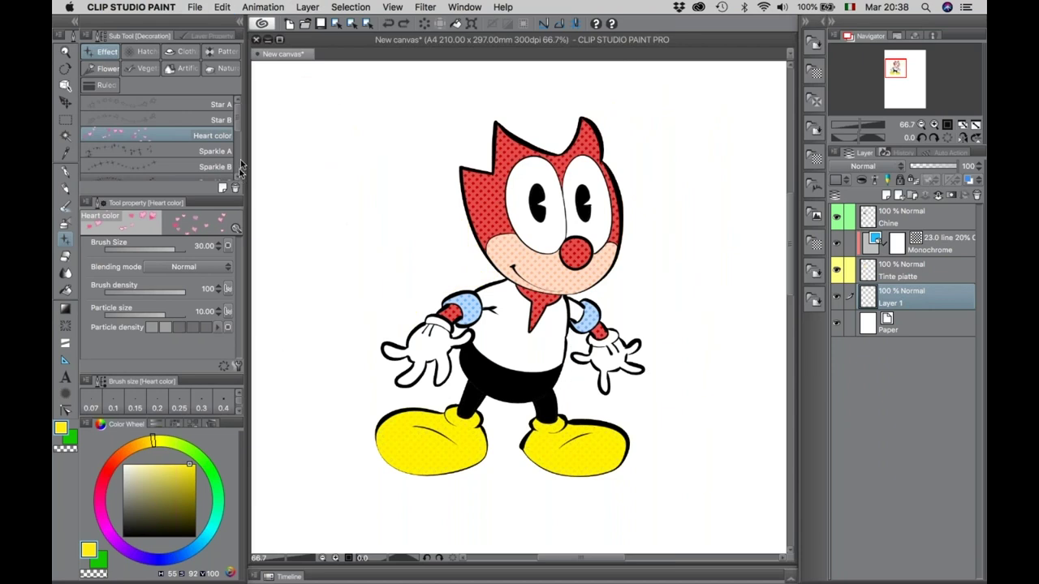
Stamp trial Glitter circle cross sparkles around the character, then clear them.
scroll(238, 162, down, 3)
click(382, 278)
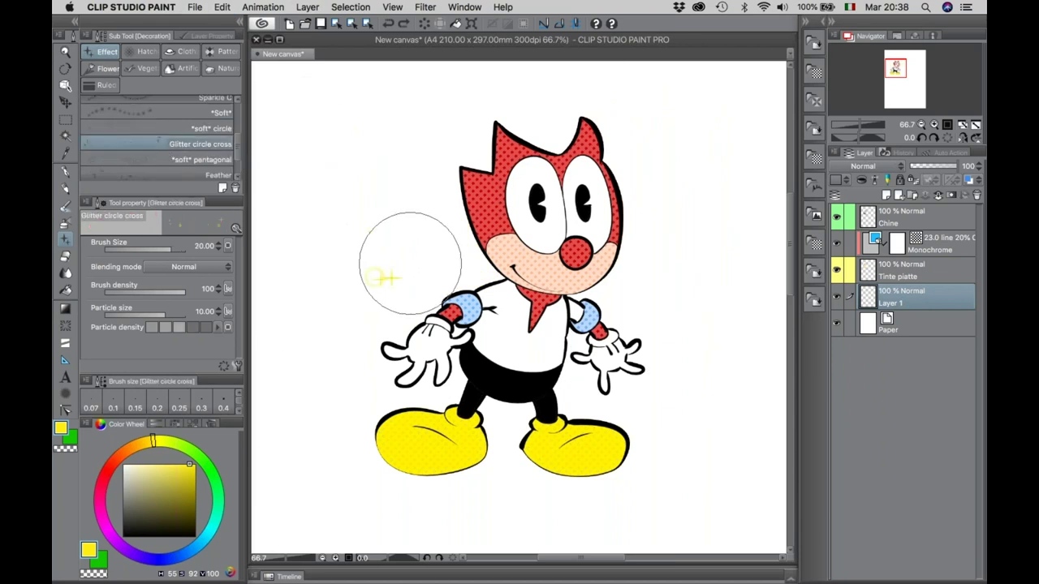
click(714, 228)
click(631, 130)
click(460, 192)
click(653, 337)
key(Delete)
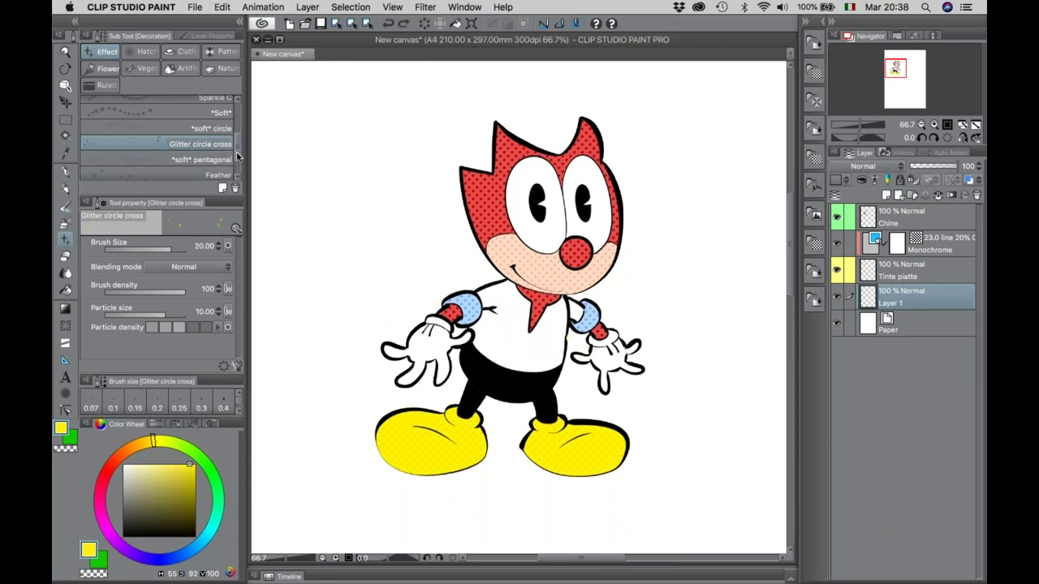
Test yellow Musical note stamps around the head, then remove them all.
scroll(236, 157, down, 2)
click(164, 167)
click(414, 212)
drag(379, 234, 454, 116)
key(Delete)
click(674, 194)
click(672, 209)
click(445, 144)
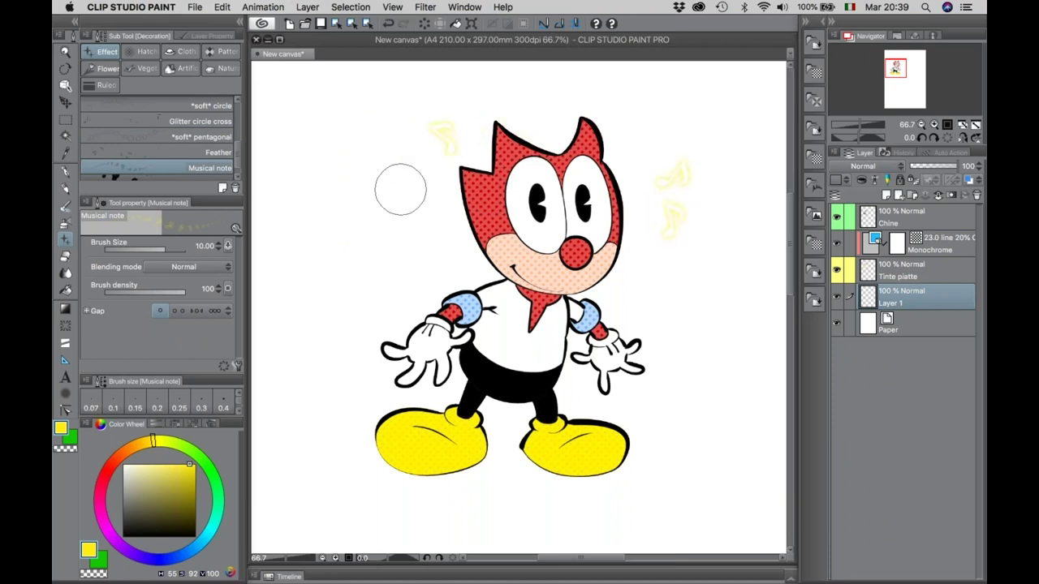
click(405, 172)
key(ctrl+z)
click(422, 195)
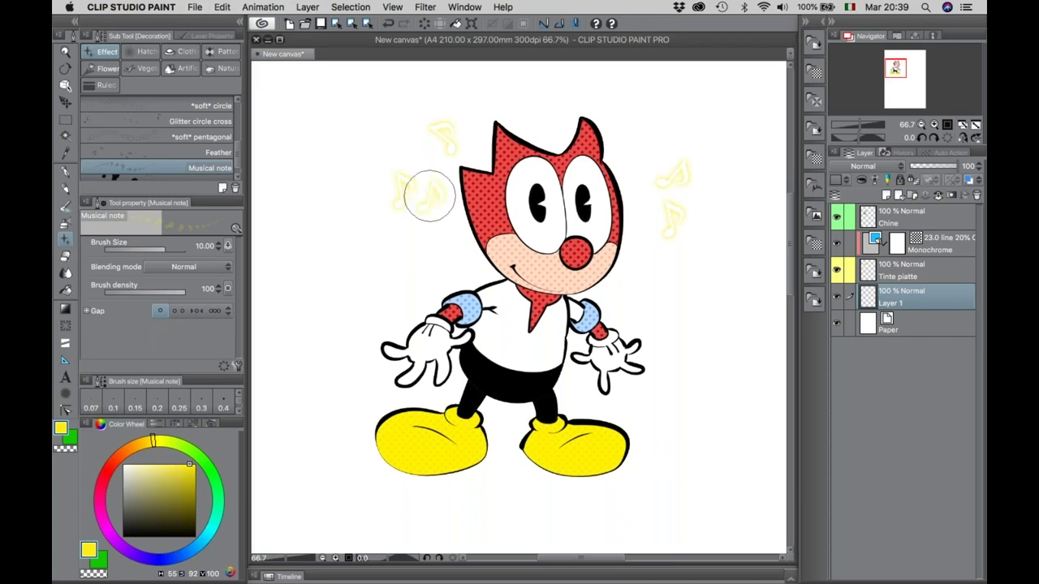
key(ctrl+z)
key(ctrl+z)
key(ctrl+z)
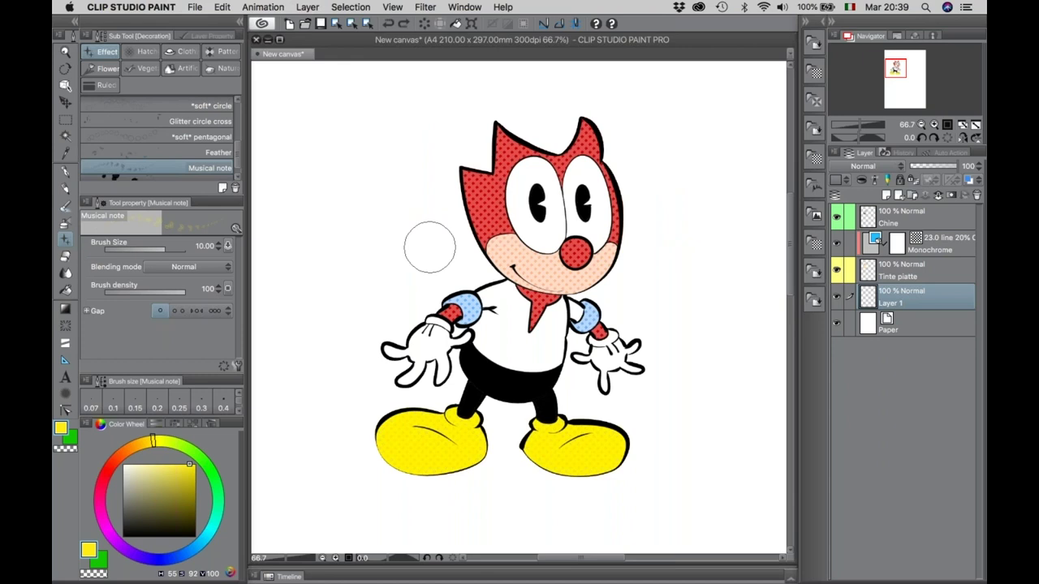
Draw several trial Bumpy line strokes beside the head and undo each one.
click(109, 87)
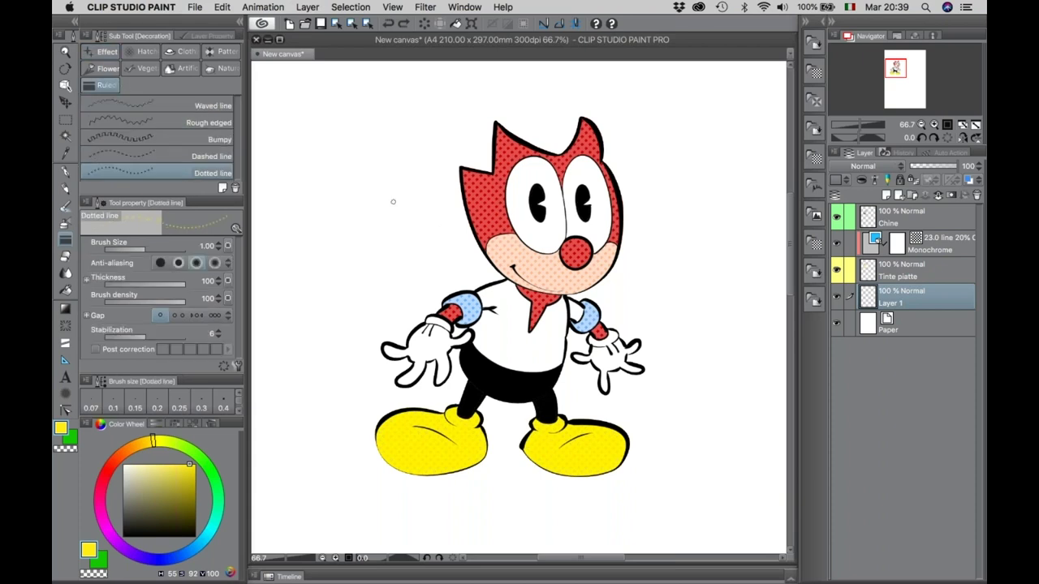
click(142, 137)
drag(303, 185, 452, 186)
key(super+z)
drag(305, 187, 461, 186)
key(super+z)
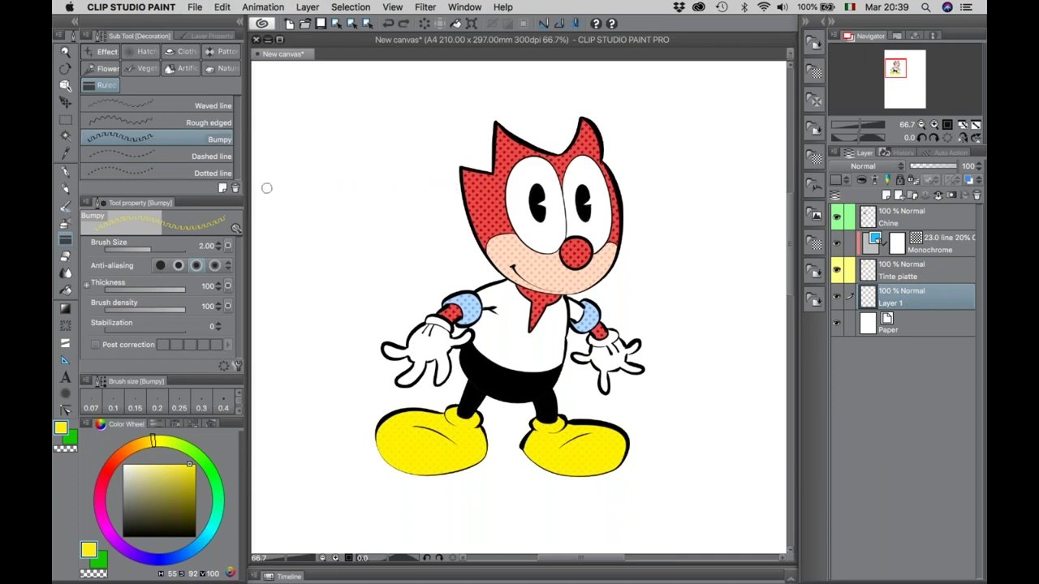
drag(276, 187, 443, 188)
key(super+z)
drag(276, 187, 451, 187)
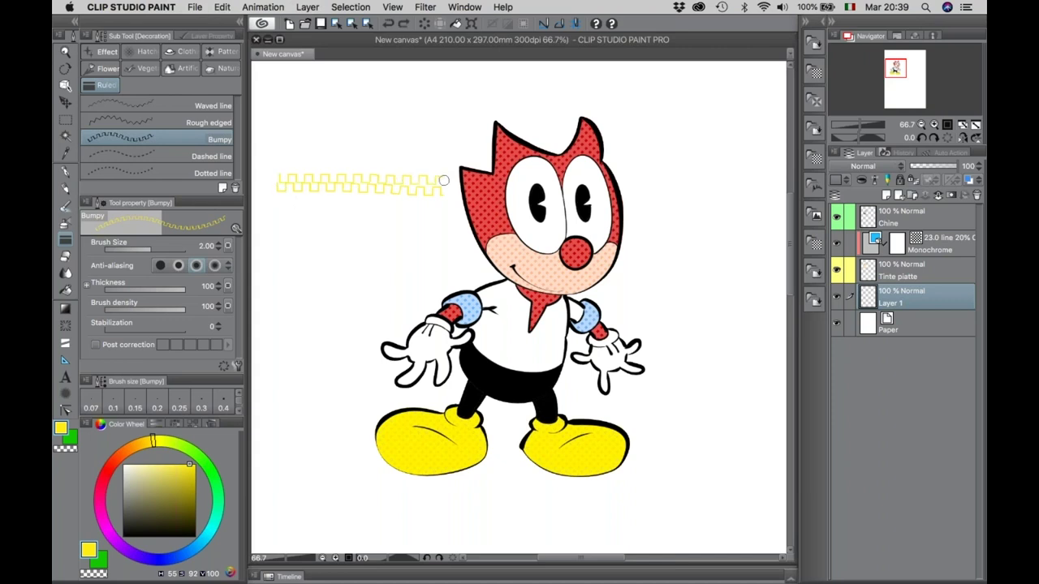
key(super+z)
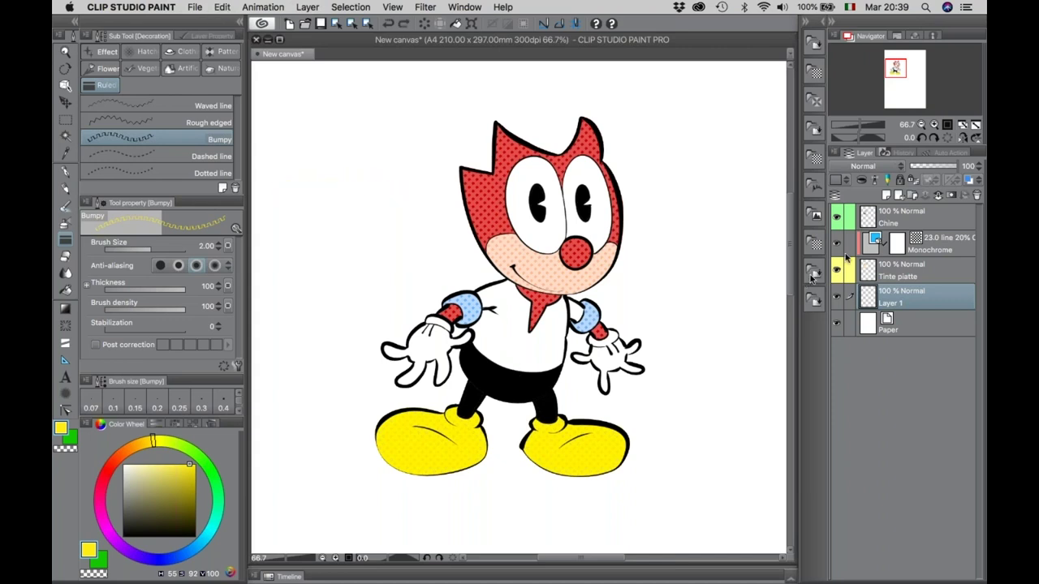
Add Layer 2 above the Chine layer, undoing a trial bumpy stroke.
click(873, 224)
click(890, 195)
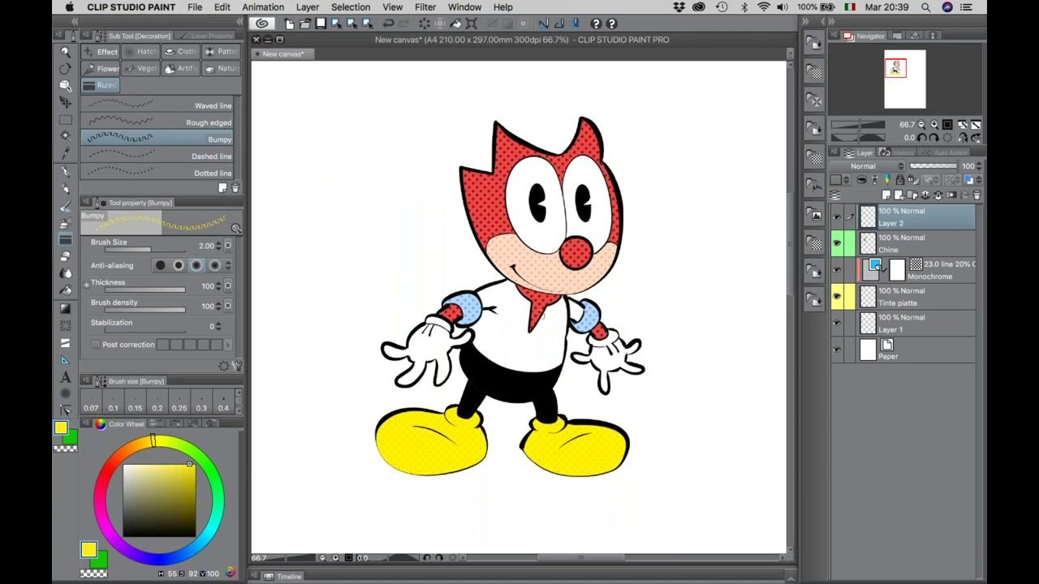
drag(487, 322, 565, 347)
key(super+z)
Choose the Cross-hatching x1 brush and undo a trial yellow hatching stroke.
click(145, 52)
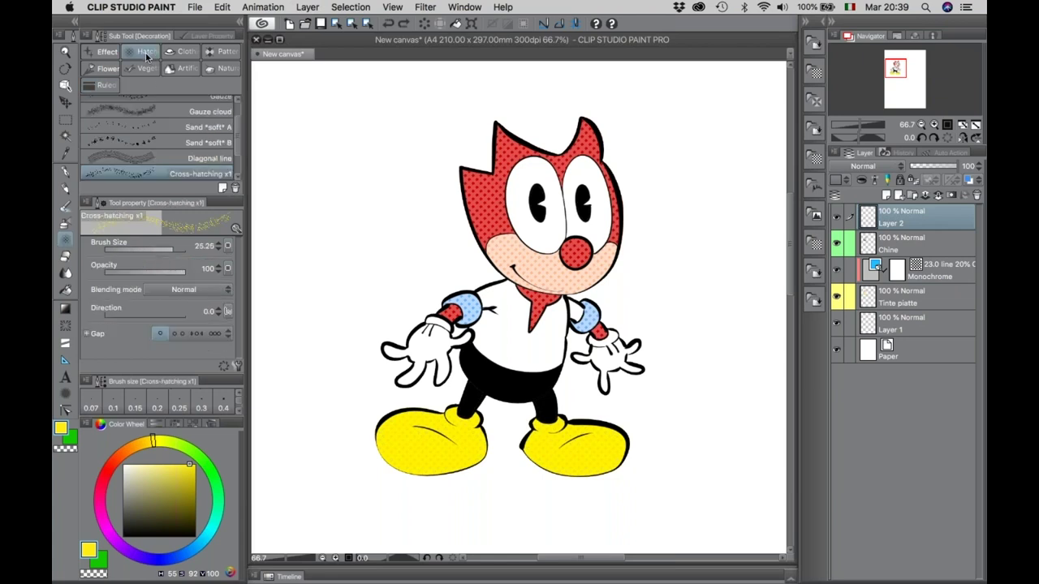
click(872, 326)
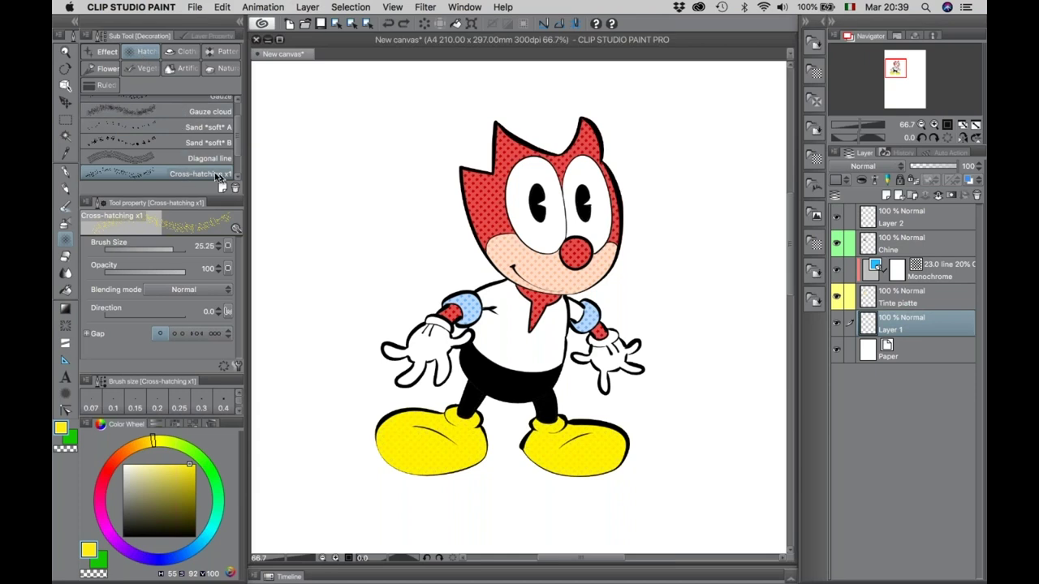
mouse_move(332, 186)
mouse_down()
mouse_move(438, 193)
mouse_move(394, 203)
mouse_move(656, 232)
mouse_move(661, 186)
mouse_up()
key(ctrl+z)
Brush black cross-hatching around the head, then bring Preview's 1.JPG to the front.
drag(156, 502, 195, 537)
mouse_move(406, 260)
mouse_down()
mouse_move(388, 199)
mouse_move(301, 186)
mouse_move(418, 105)
mouse_move(533, 93)
mouse_move(316, 221)
mouse_move(723, 232)
mouse_move(527, 89)
mouse_move(389, 146)
mouse_move(333, 203)
mouse_move(373, 146)
mouse_move(641, 81)
mouse_move(649, 138)
mouse_move(730, 308)
mouse_up()
mouse_move(766, 207)
mouse_down()
mouse_move(657, 90)
mouse_move(365, 138)
mouse_move(276, 211)
mouse_move(325, 300)
mouse_move(268, 146)
mouse_move(649, 89)
mouse_move(503, 154)
mouse_up()
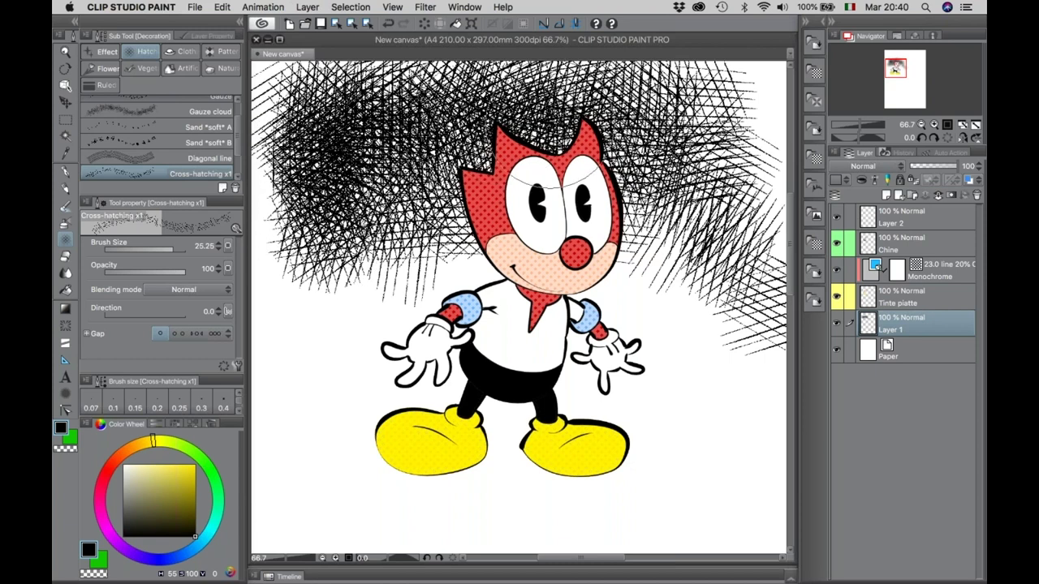
key(ctrl+z)
key(ctrl+z)
key(ctrl+z)
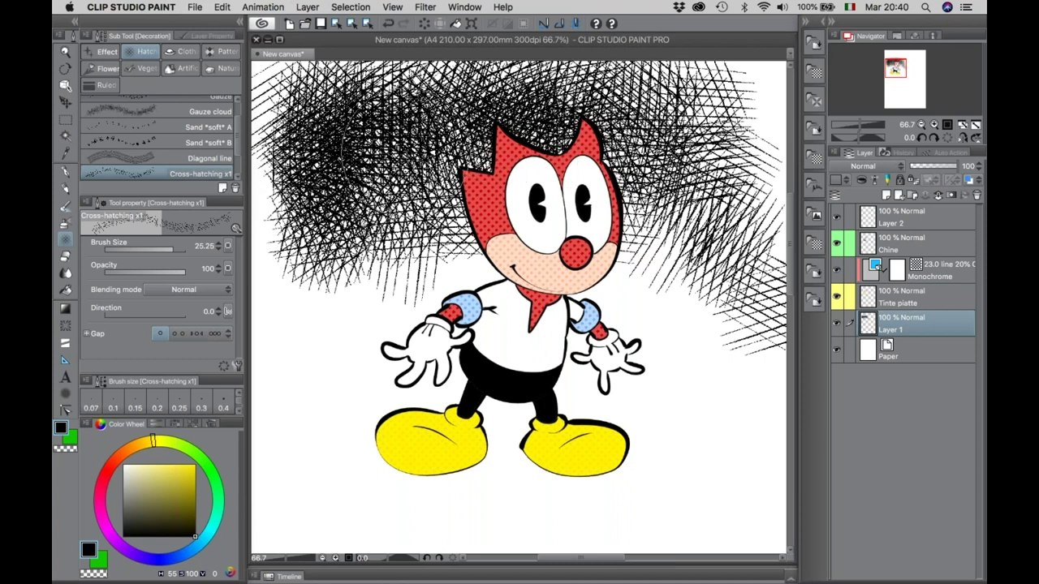
key(ctrl+Up)
click(173, 411)
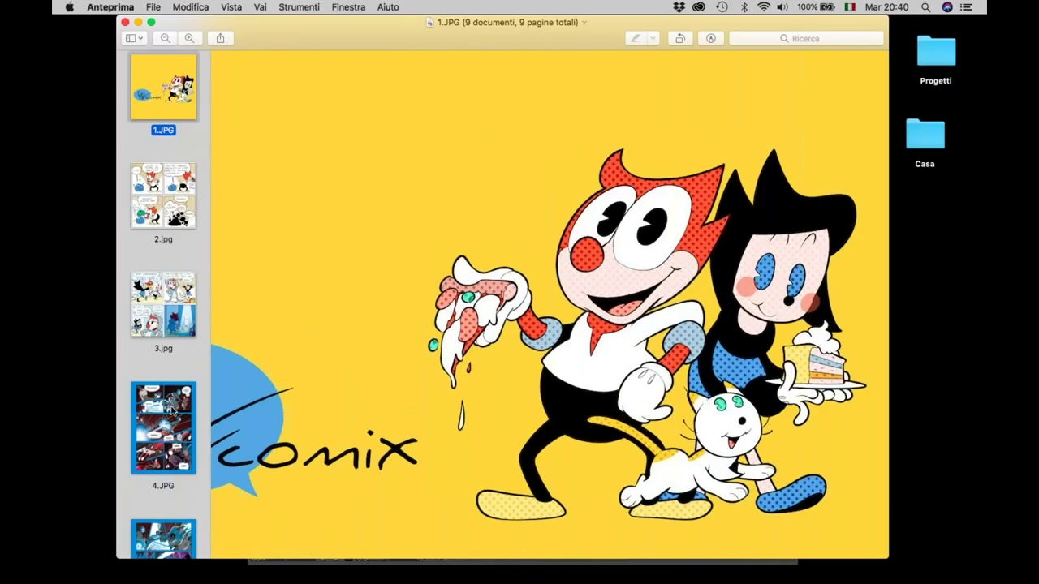
Browse reference pages 4.JPG through 8.PNG in Preview, landing on 6.JPG.
click(173, 412)
key(Down)
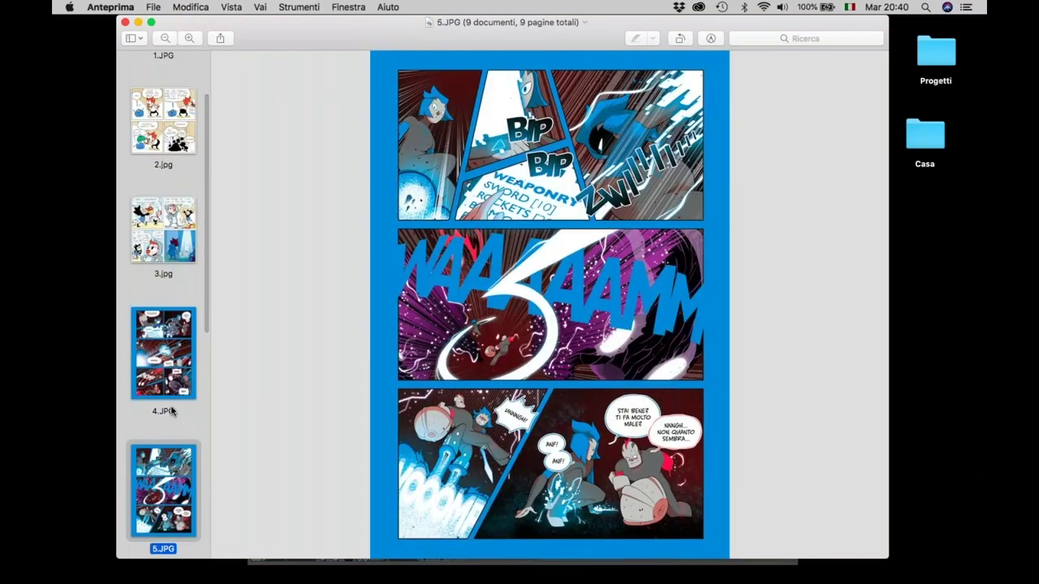
key(Down)
key(Down)
key(Up)
key(Down)
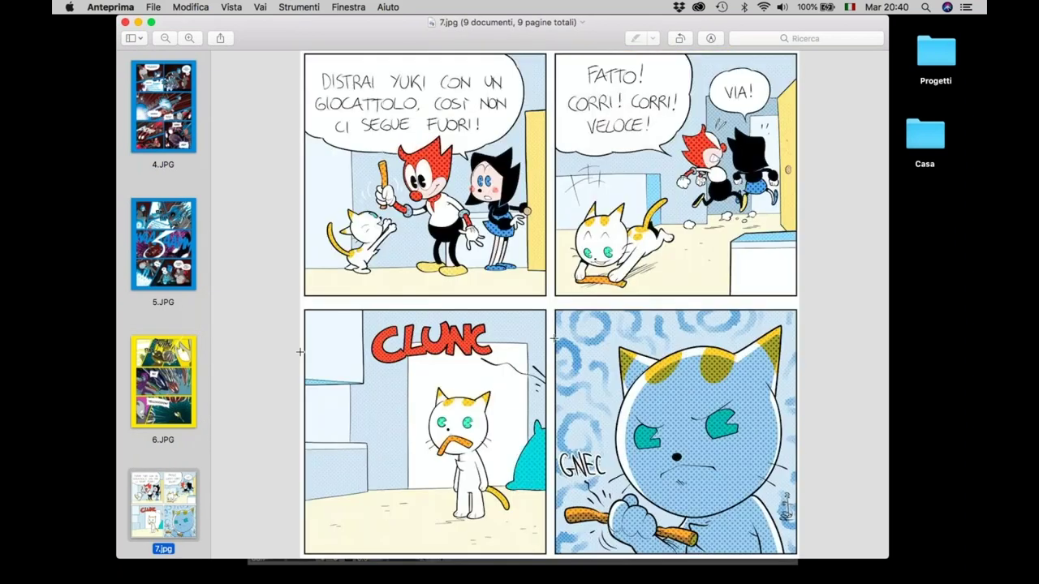
key(Down)
key(Up)
key(Up)
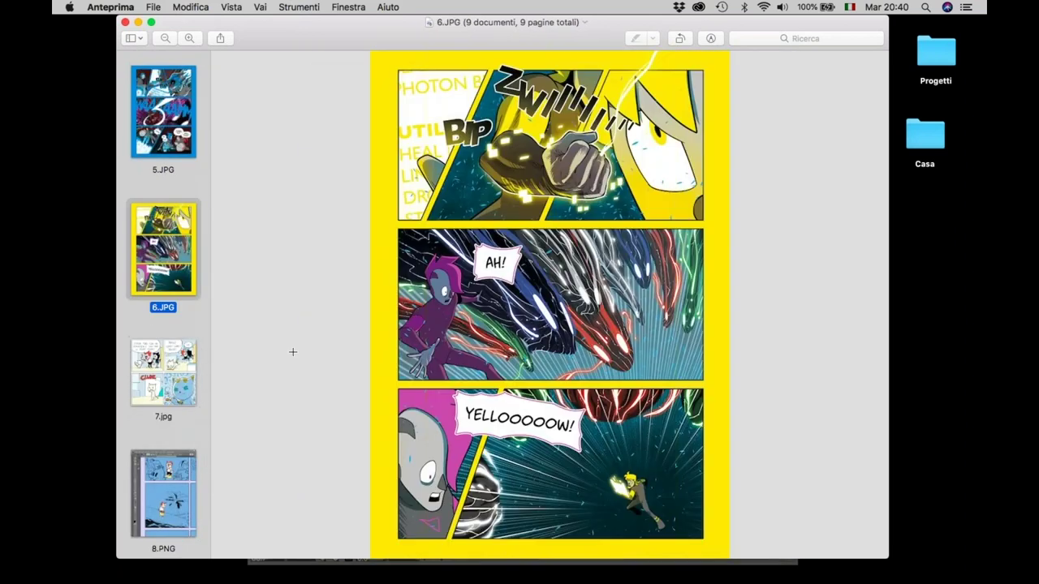
key(Up)
key(Down)
Zoom into 6.JPG's BIP panel, then switch back toward Clip Studio Paint.
scroll(469, 189, up, 5)
scroll(469, 188, up, 3)
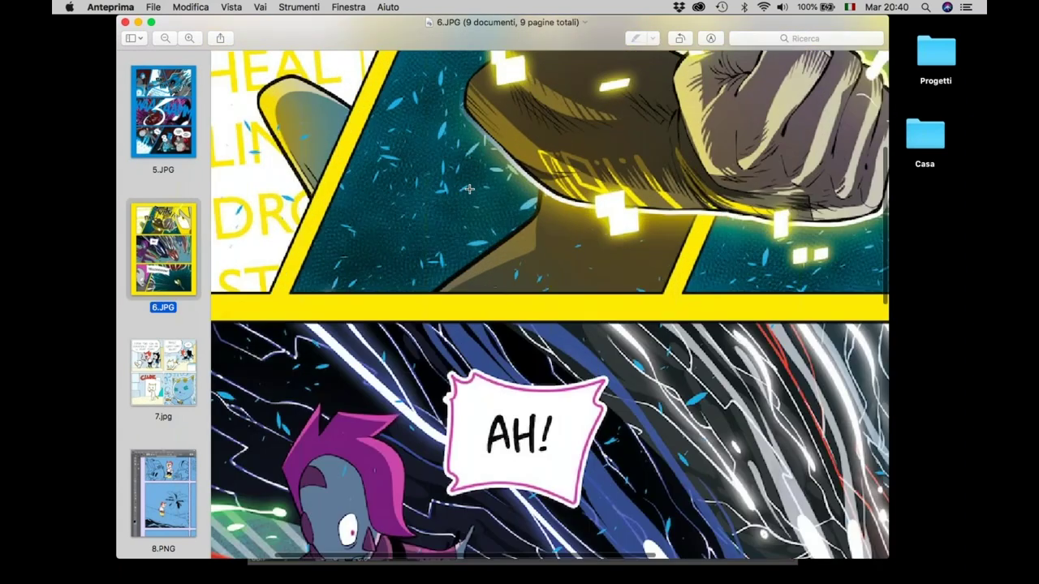
scroll(469, 189, up, 2)
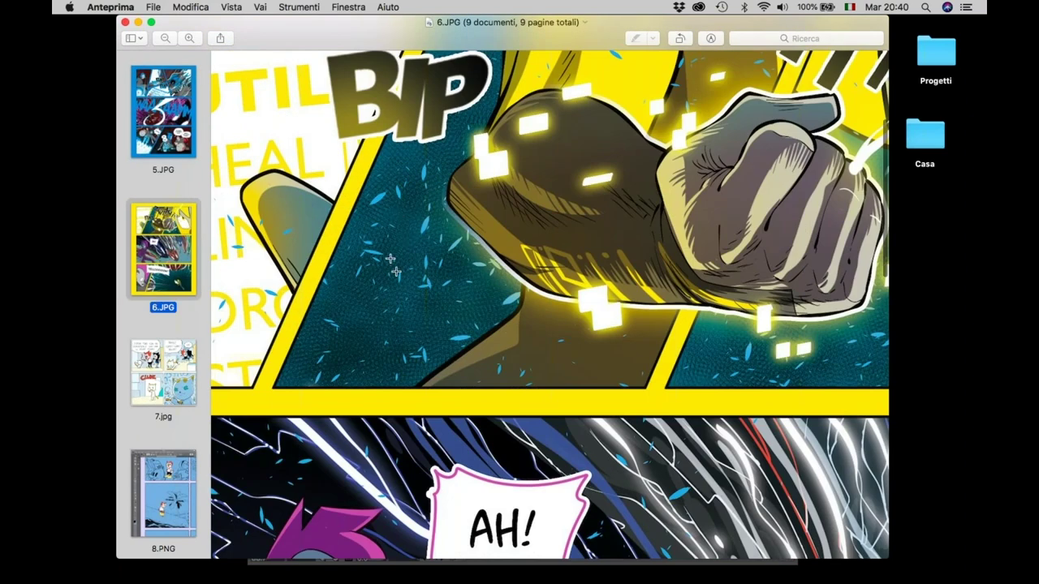
scroll(396, 276, up, 2)
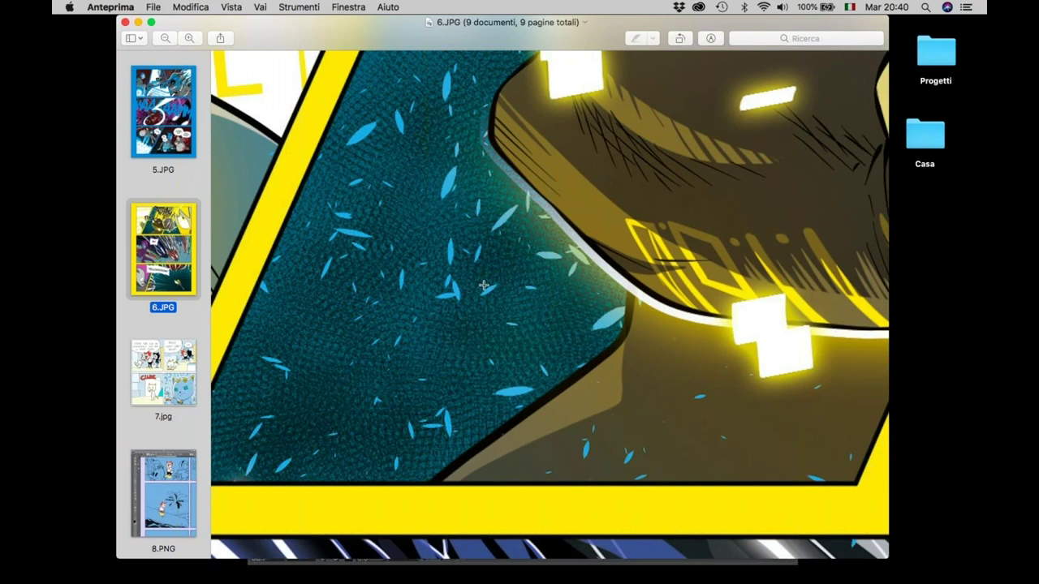
scroll(484, 284, down, 5)
scroll(483, 284, down, 3)
key(super+Tab)
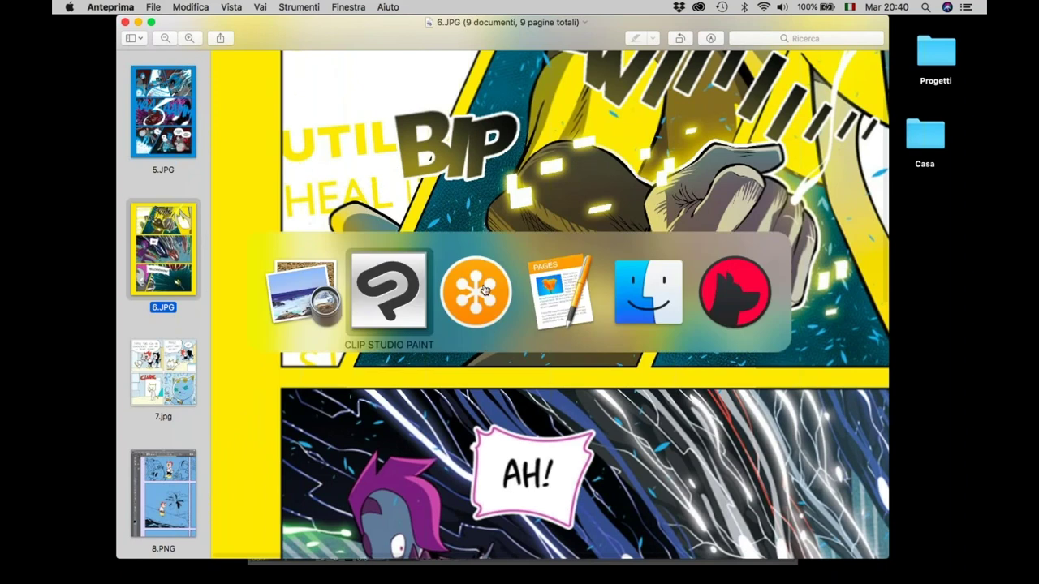
key(super+Tab)
key(super+Tab)
key(super+Tab)
key(super+Tab)
key(super+Tab)
key(super+Tab)
key(super+Tab)
key(super+Tab)
key(super+Tab)
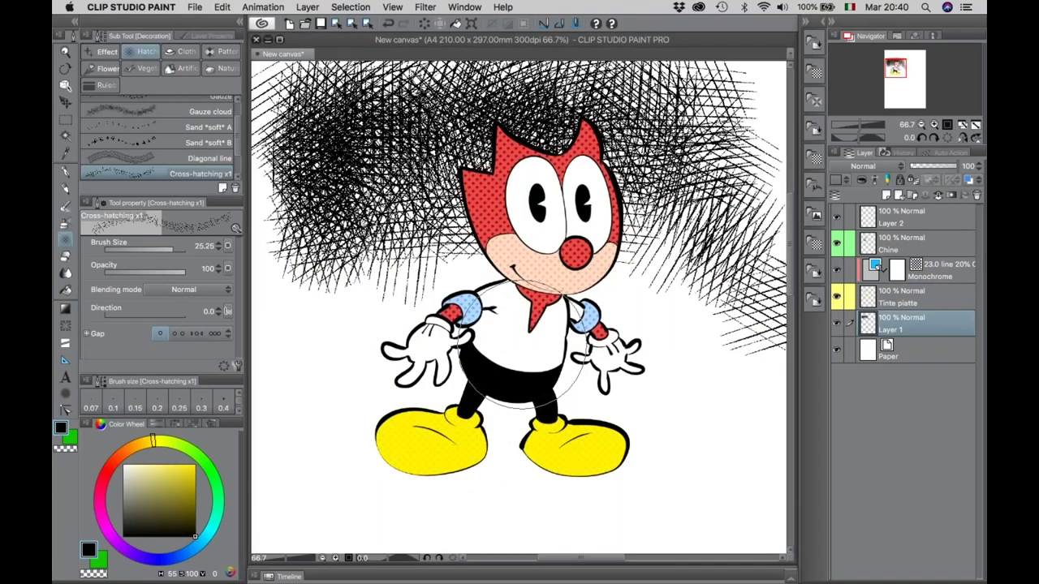
Undo all the cross-hatching and pick the Dense saturated line brush.
key(super+z)
key(super+z)
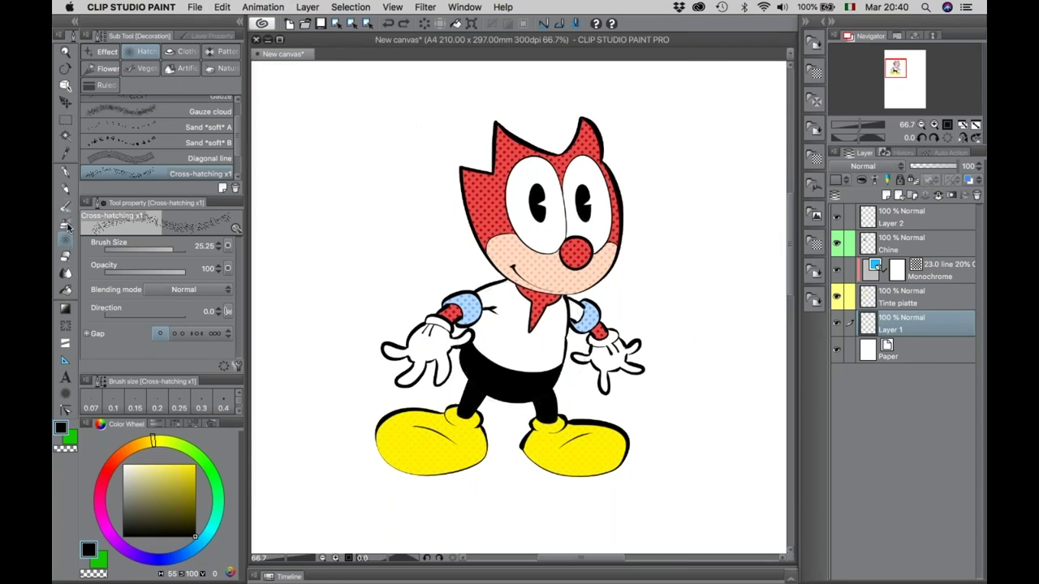
click(66, 326)
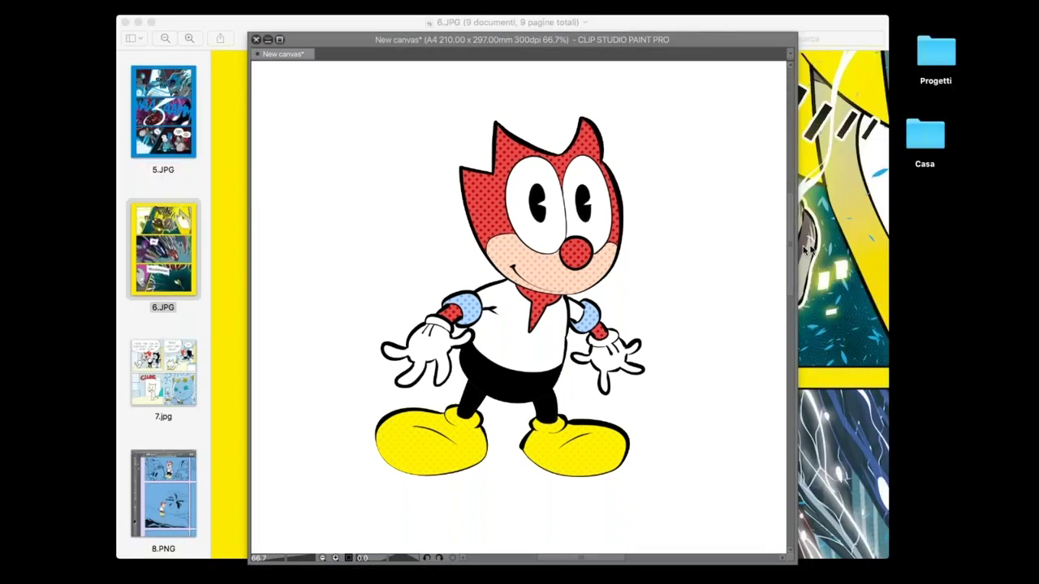
Study 6.JPG's lower YELLOOOOW speed-line panels in Preview, then return to Clip Studio Paint.
click(808, 251)
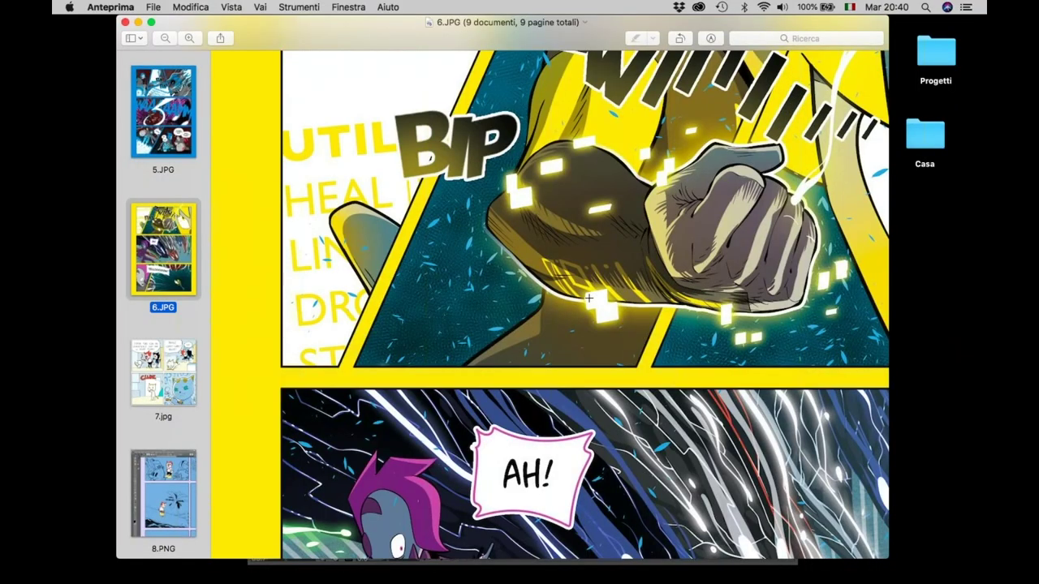
scroll(589, 299, down, 10)
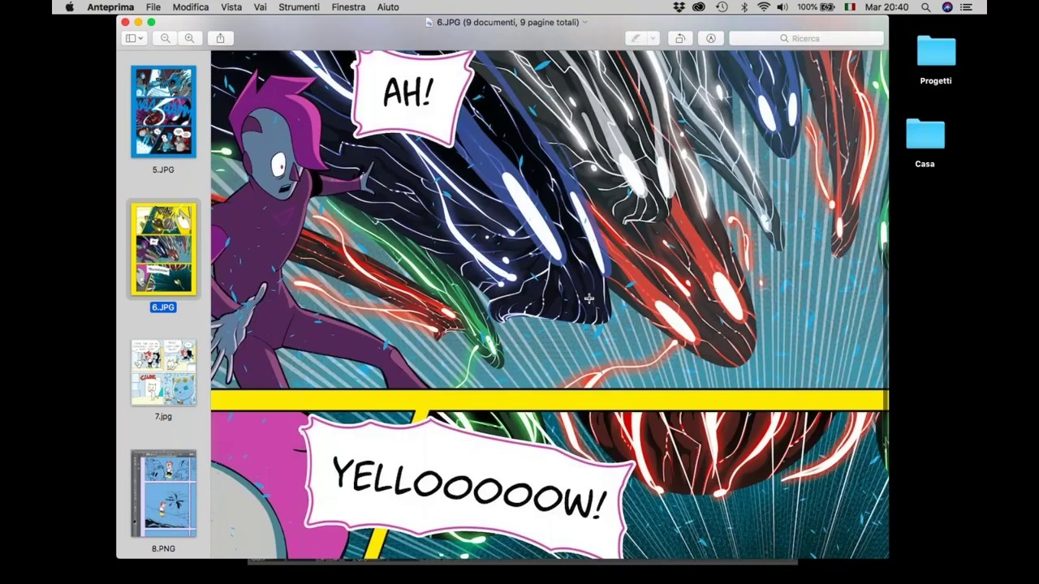
scroll(589, 299, down, 3)
scroll(589, 299, right, 2)
scroll(687, 415, down, 5)
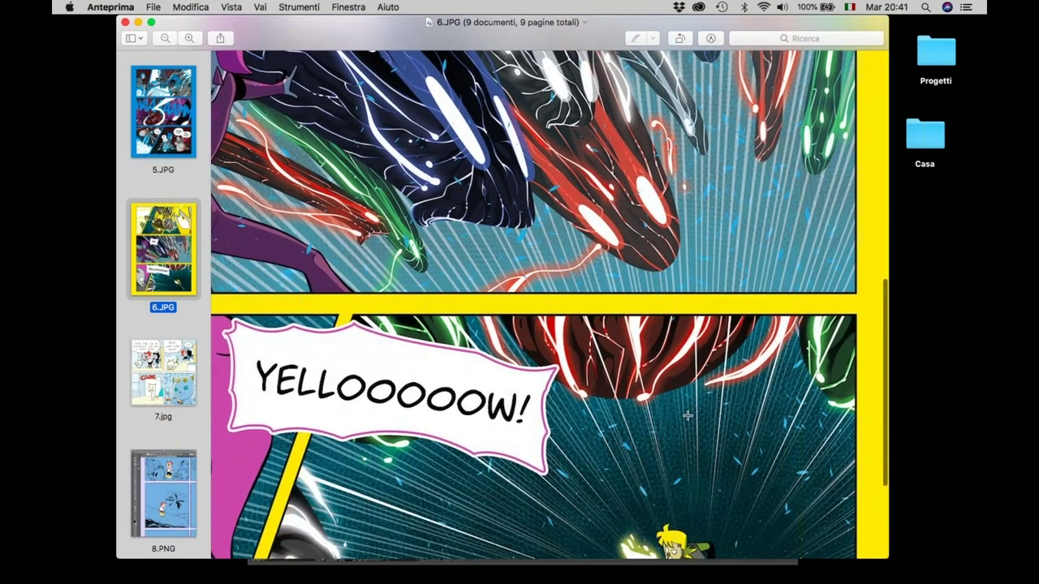
scroll(687, 416, down, 5)
scroll(687, 415, down, 1)
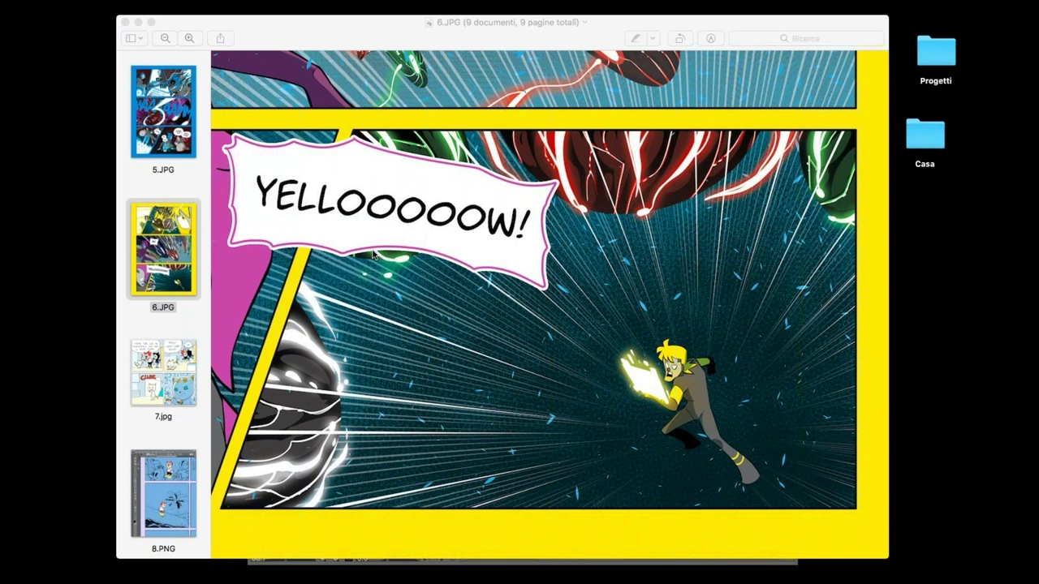
key(super+Tab)
key(super+Tab)
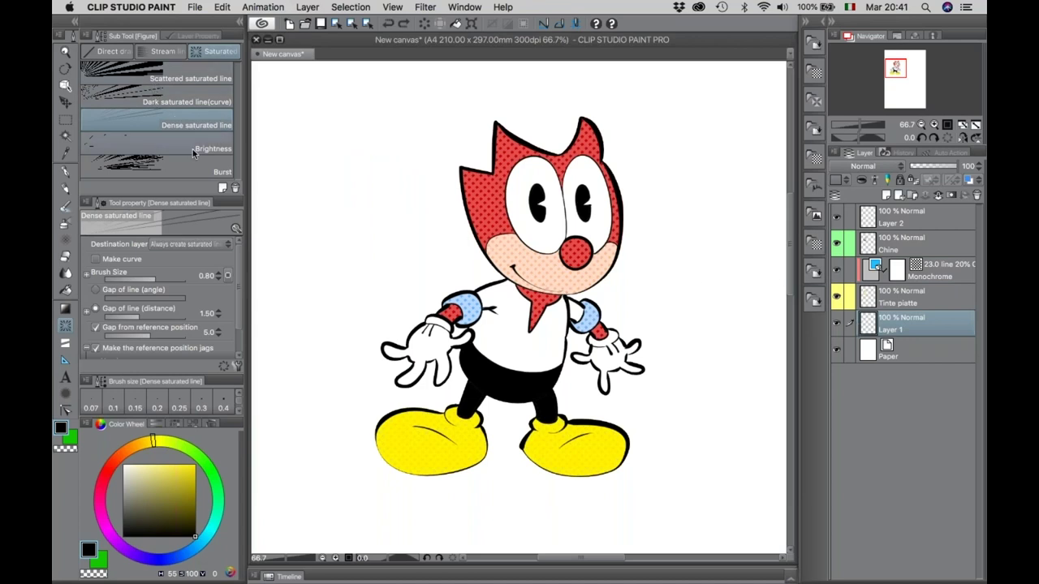
Try a circular speed-line range around the face, then undo it.
drag(520, 271, 571, 221)
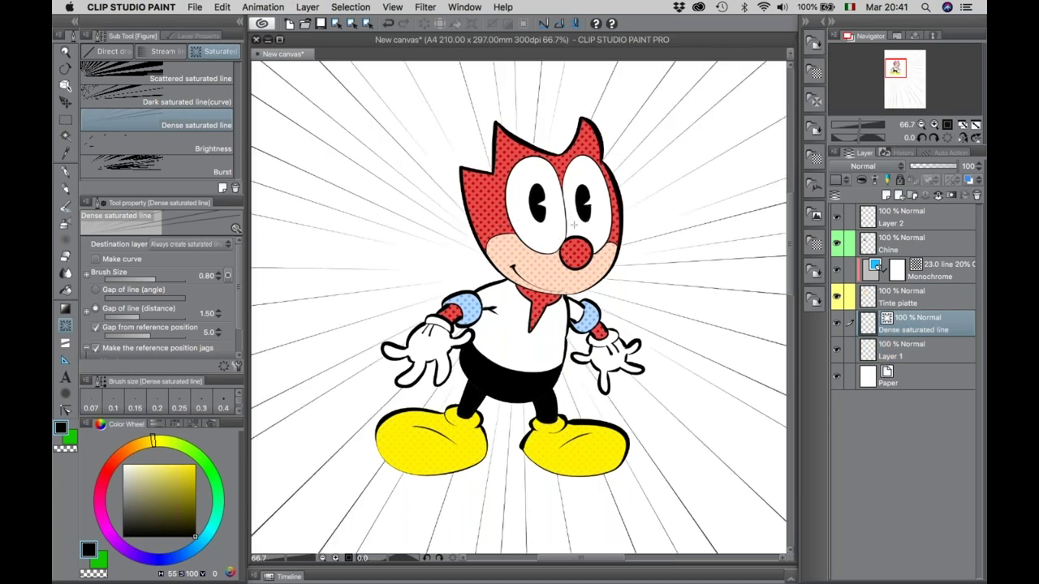
key(ctrl)
key(ctrl+z)
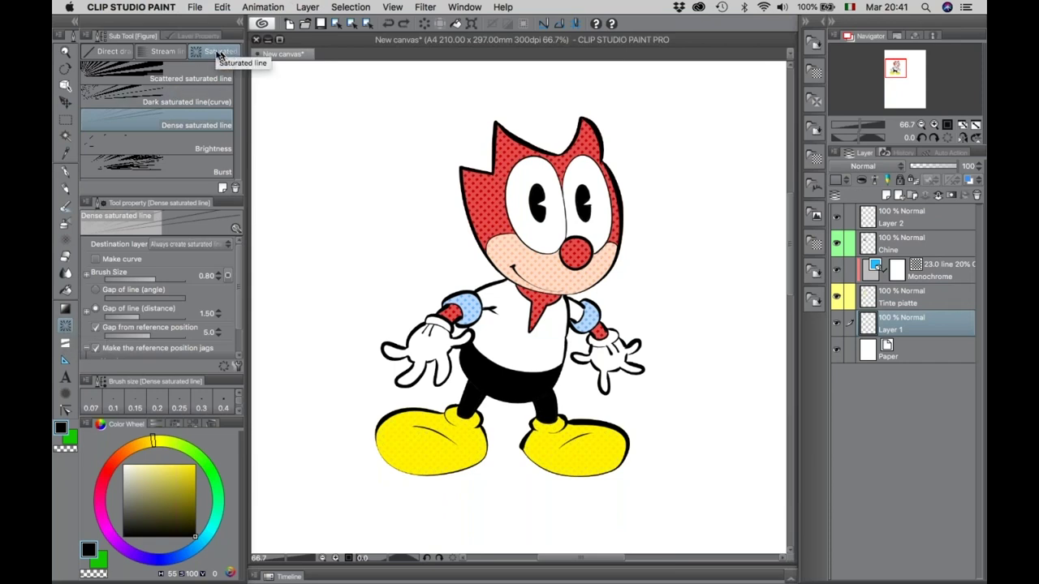
Browse the line presets, then redraw dense saturated lines radiating from a circle around the face.
click(170, 50)
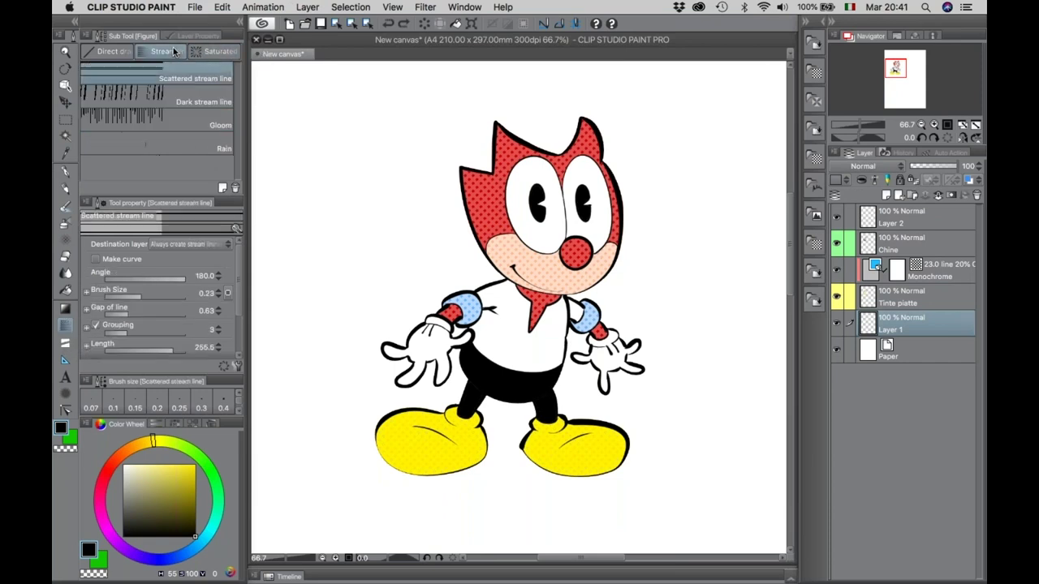
click(114, 53)
click(162, 51)
click(210, 52)
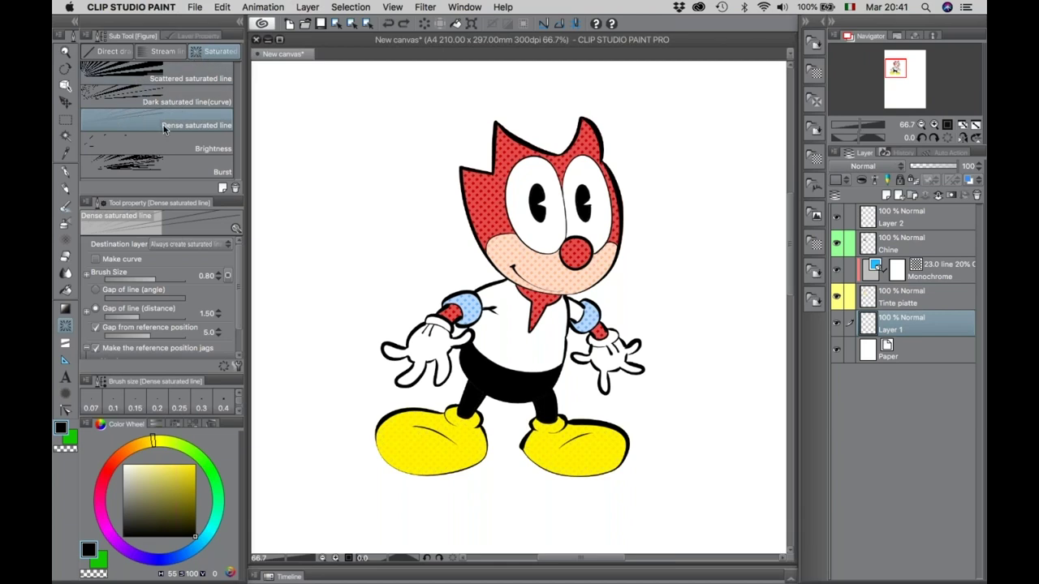
drag(511, 273, 608, 370)
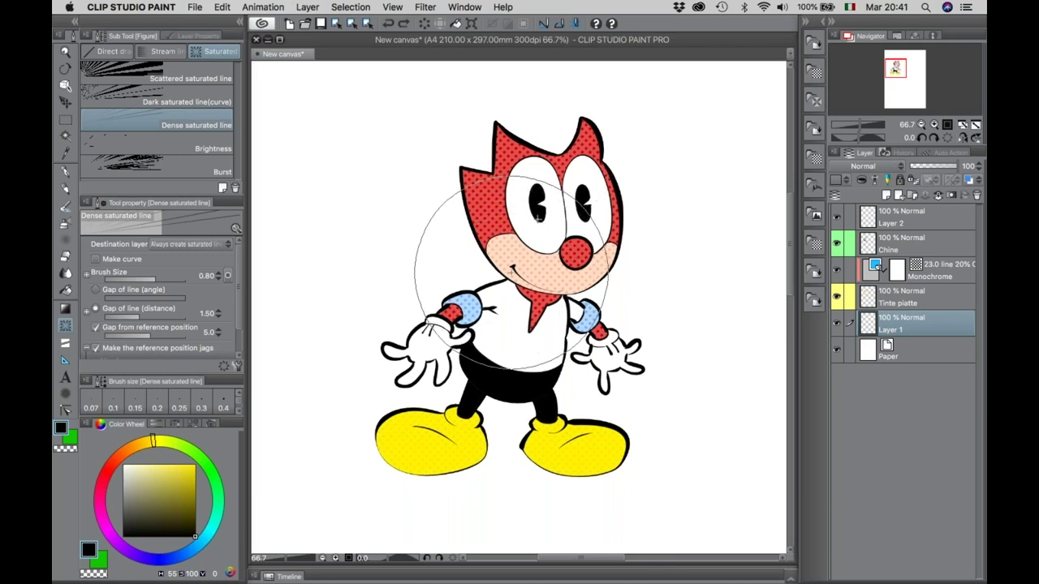
drag(537, 219, 539, 221)
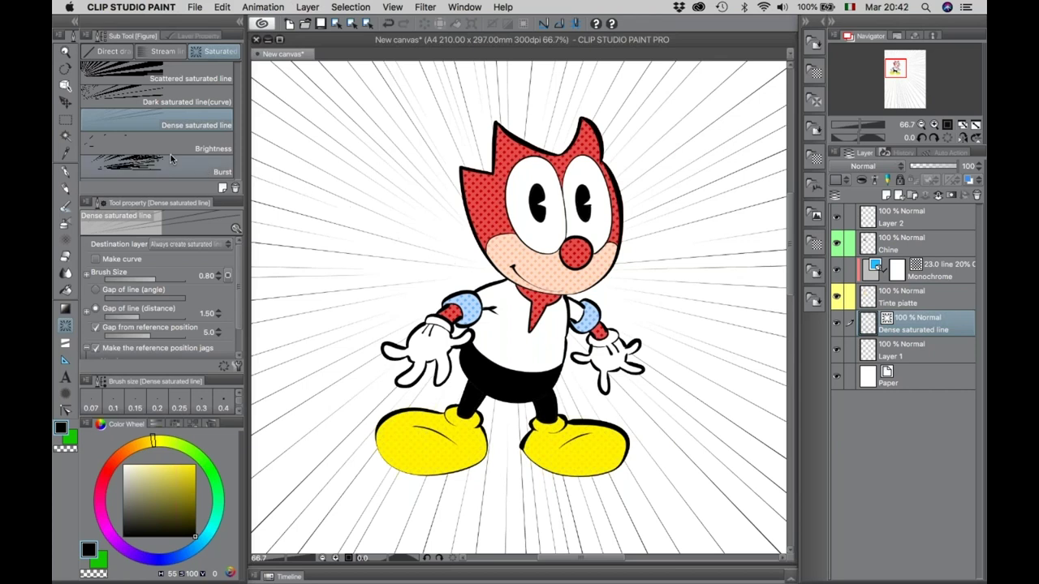
click(67, 103)
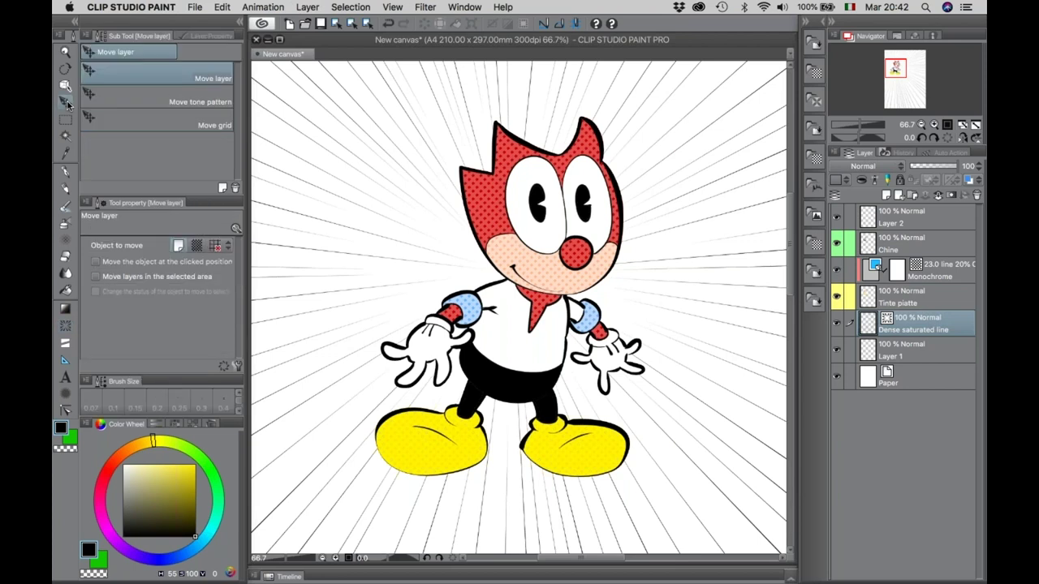
Nudge the speed lines, select them with the Object tool, and adjust their reference-position gap.
drag(392, 183, 412, 159)
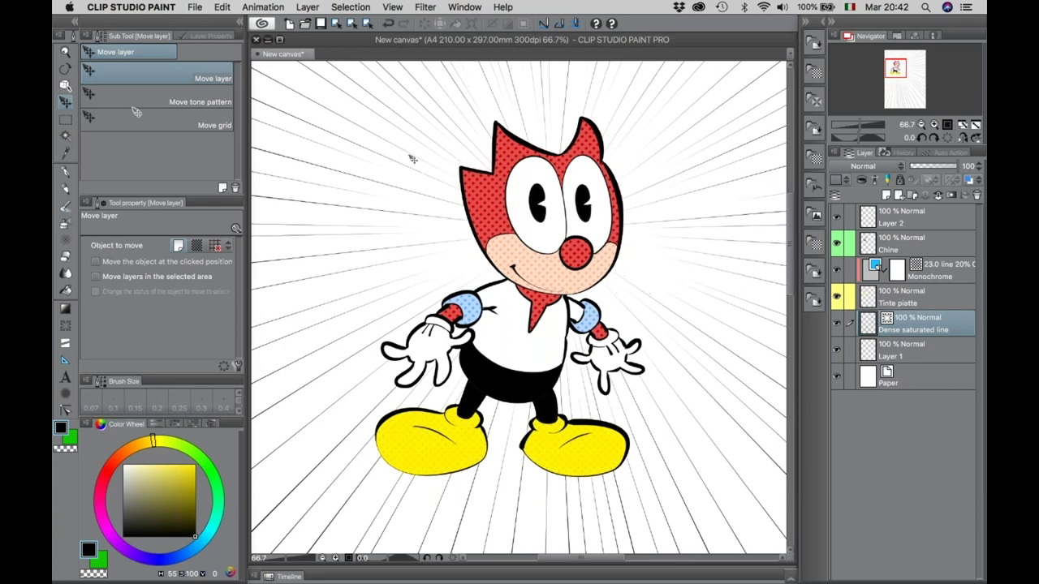
click(67, 87)
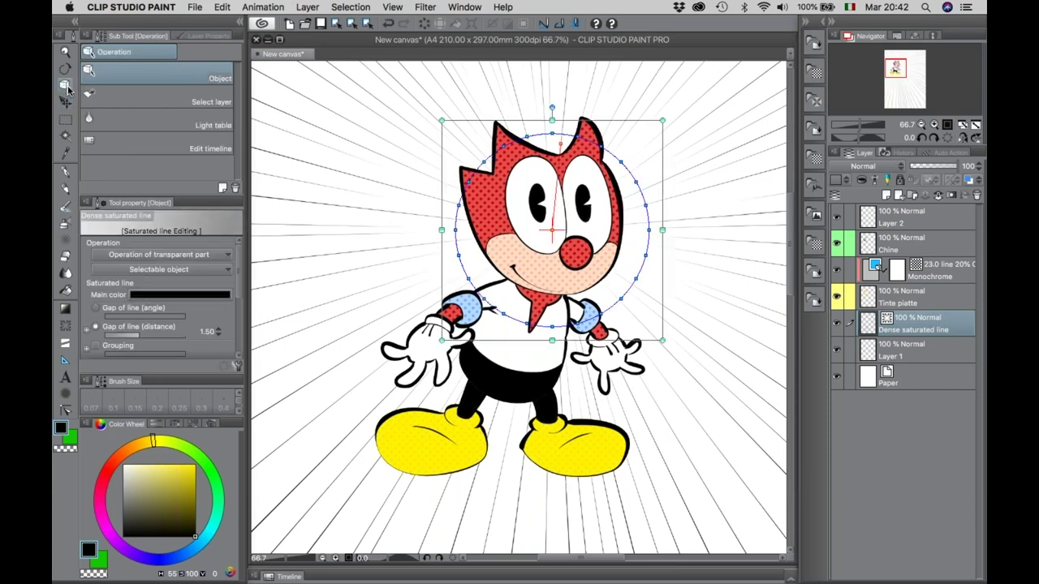
mouse_move(238, 292)
mouse_move(240, 276)
mouse_down()
mouse_move(240, 318)
mouse_move(240, 309)
mouse_up()
click(139, 305)
drag(139, 306, 156, 307)
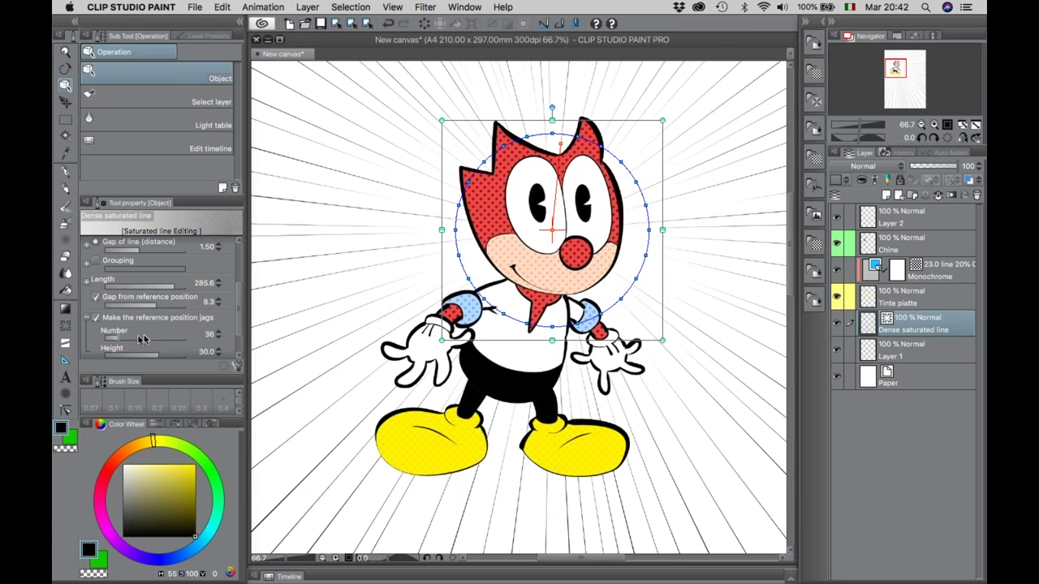
Set the speed lines to 110, lower their jag height, and set reference gap 1.0.
click(142, 338)
drag(144, 338, 149, 337)
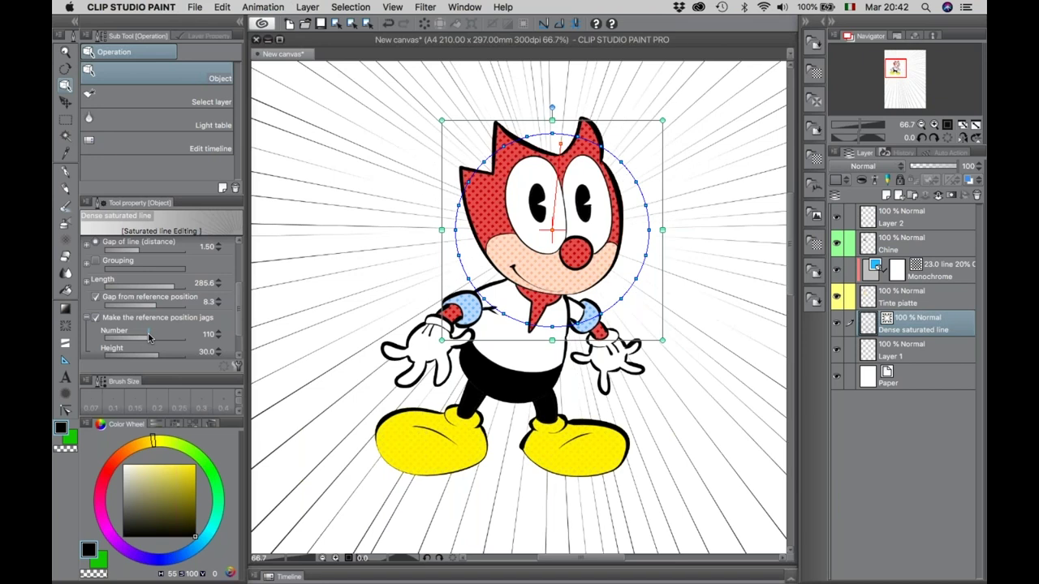
click(142, 355)
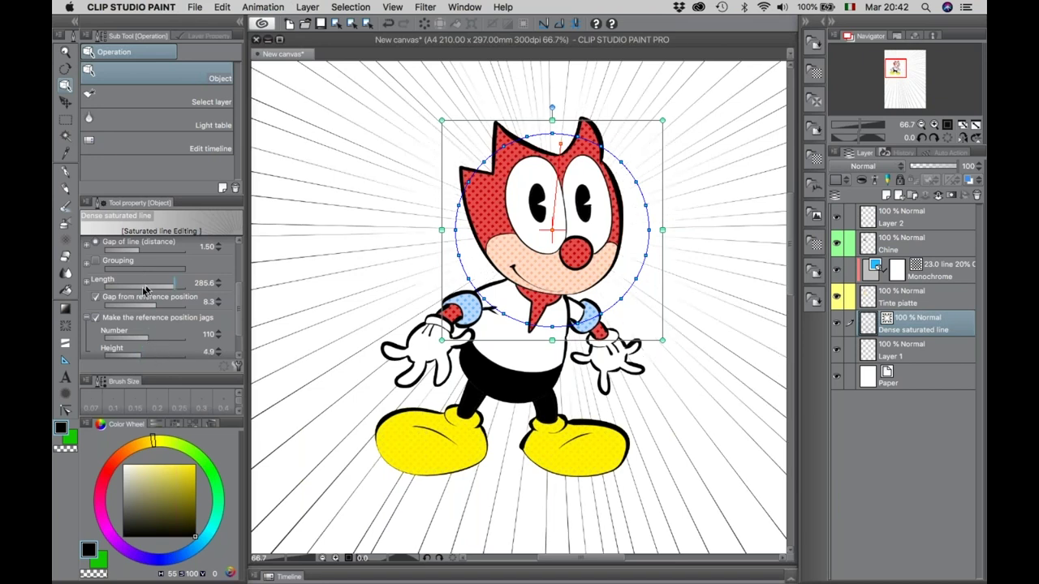
click(112, 307)
click(134, 305)
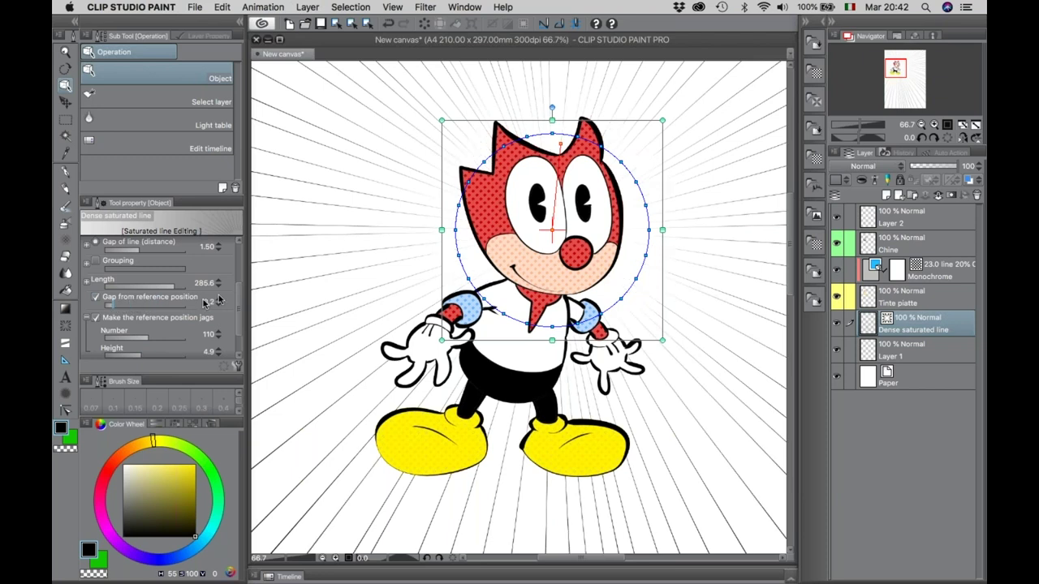
Enable grouping on the speed lines and tighten the line gap to about 0.52.
click(134, 254)
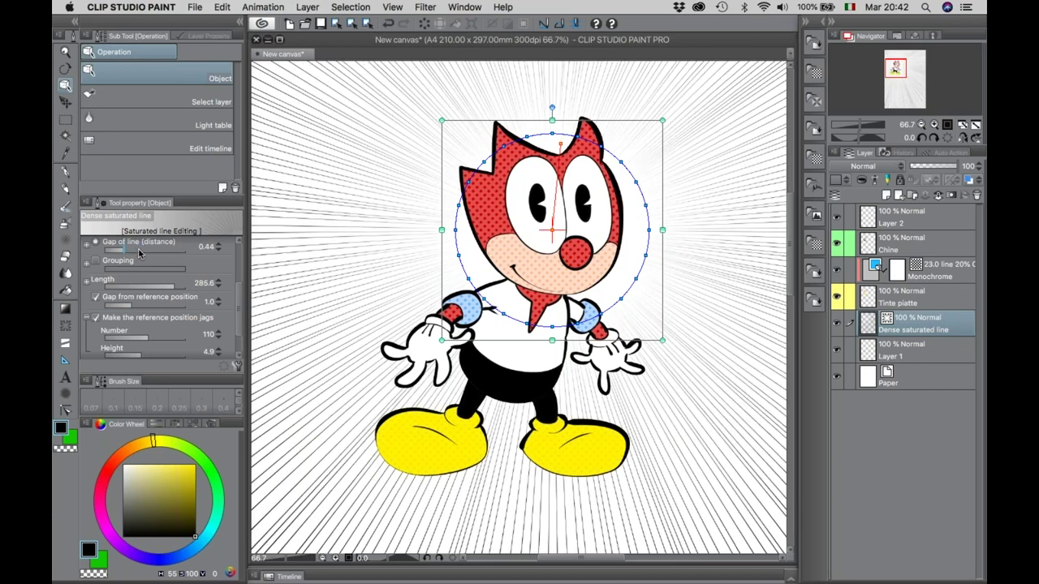
click(159, 252)
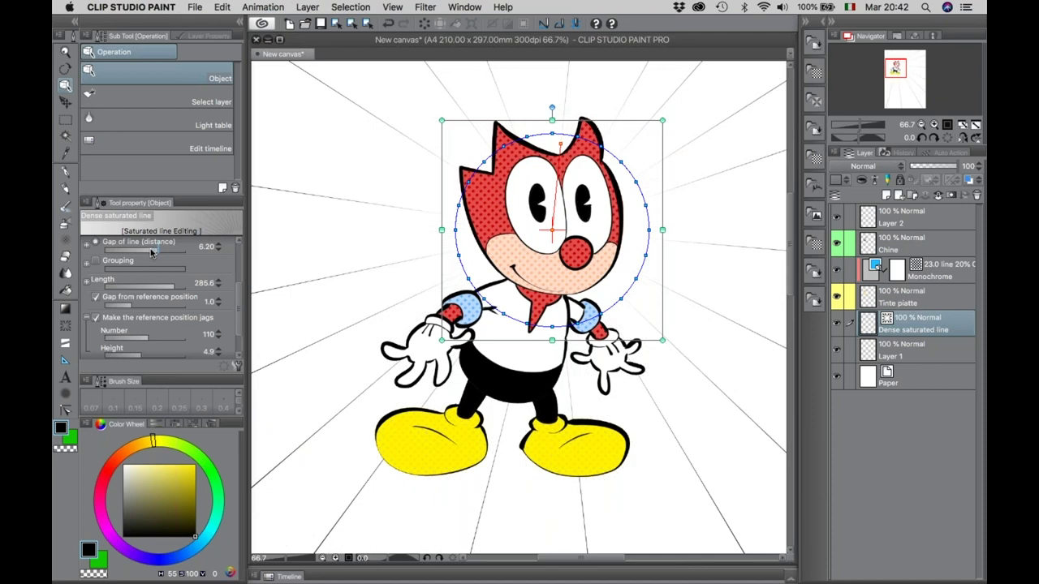
drag(154, 253, 123, 271)
click(96, 260)
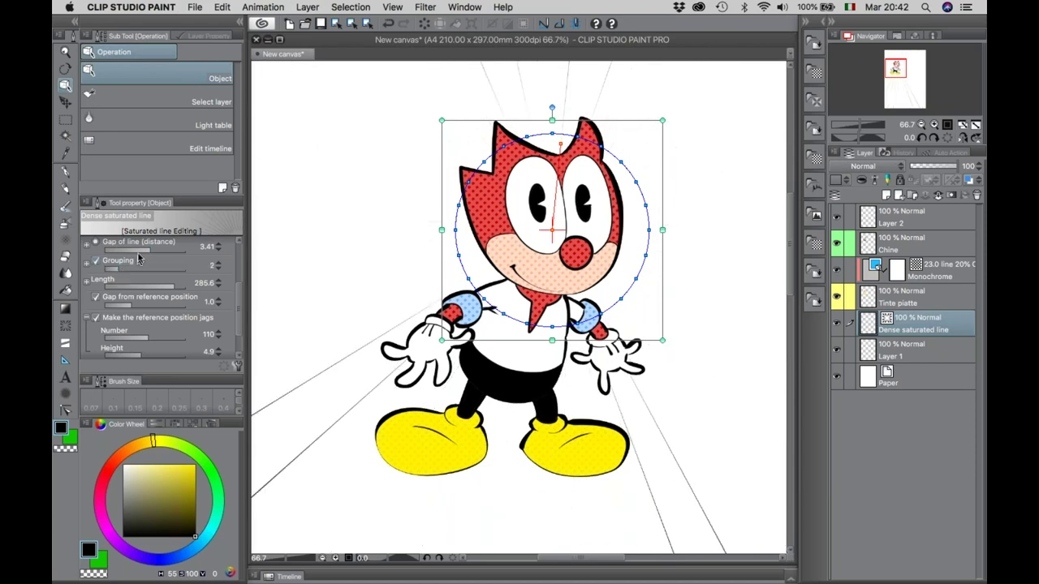
drag(152, 252, 126, 252)
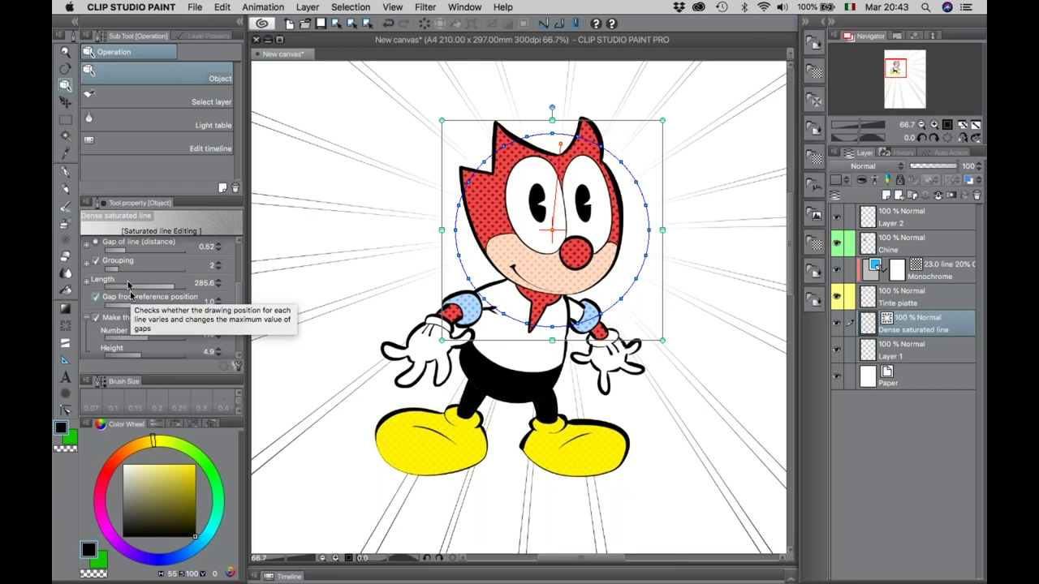
click(65, 324)
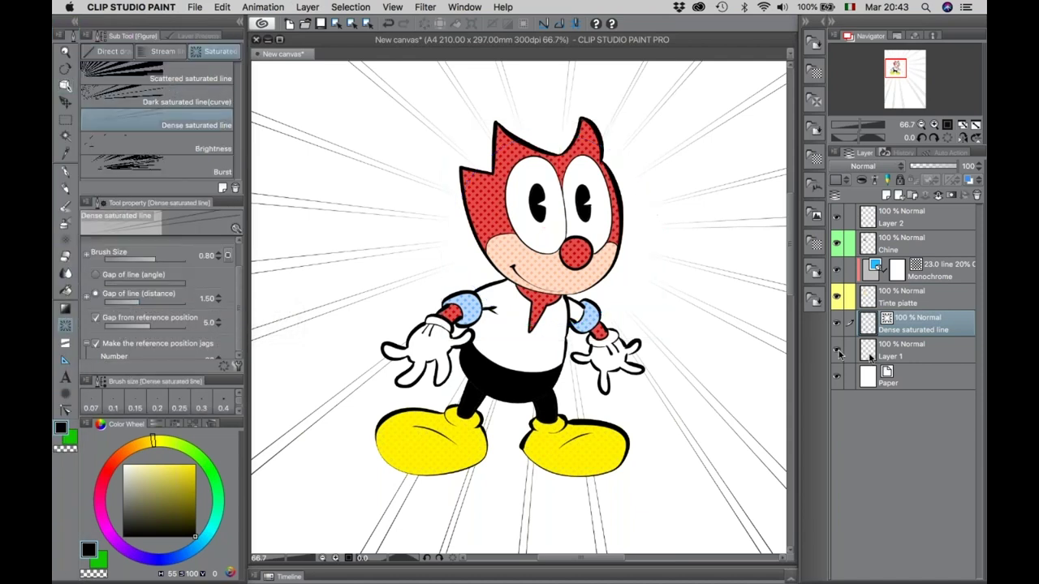
Hide the Dense saturated line layer and draw a Scattered stream line area across the character.
click(837, 323)
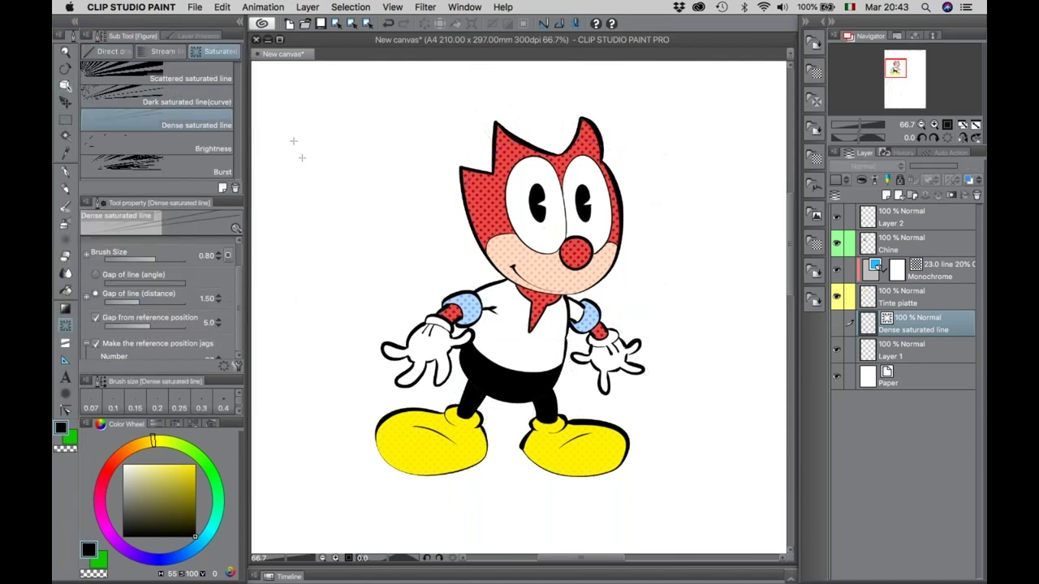
click(165, 51)
drag(316, 216, 562, 366)
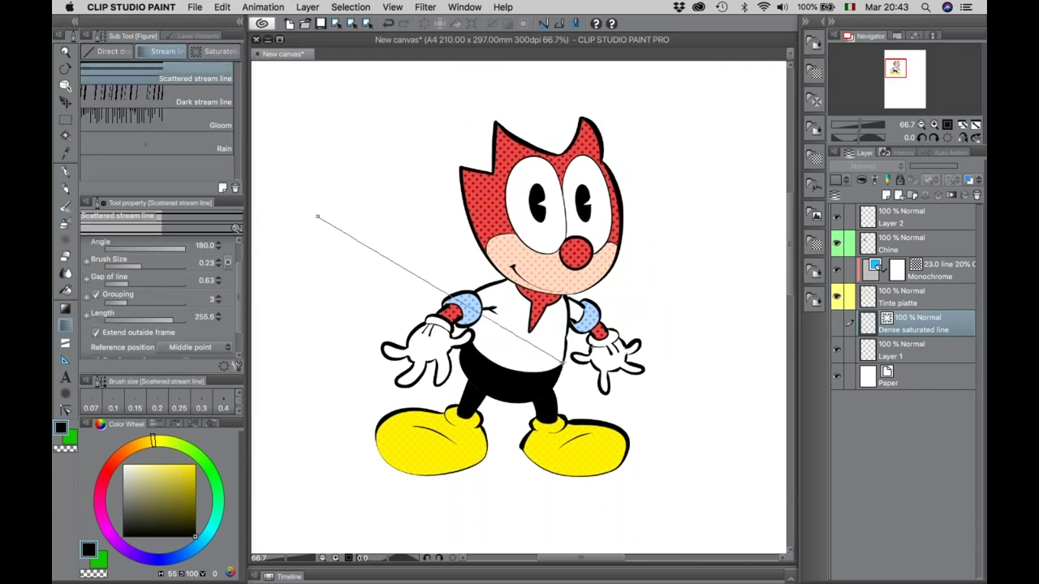
click(633, 189)
click(555, 126)
click(375, 118)
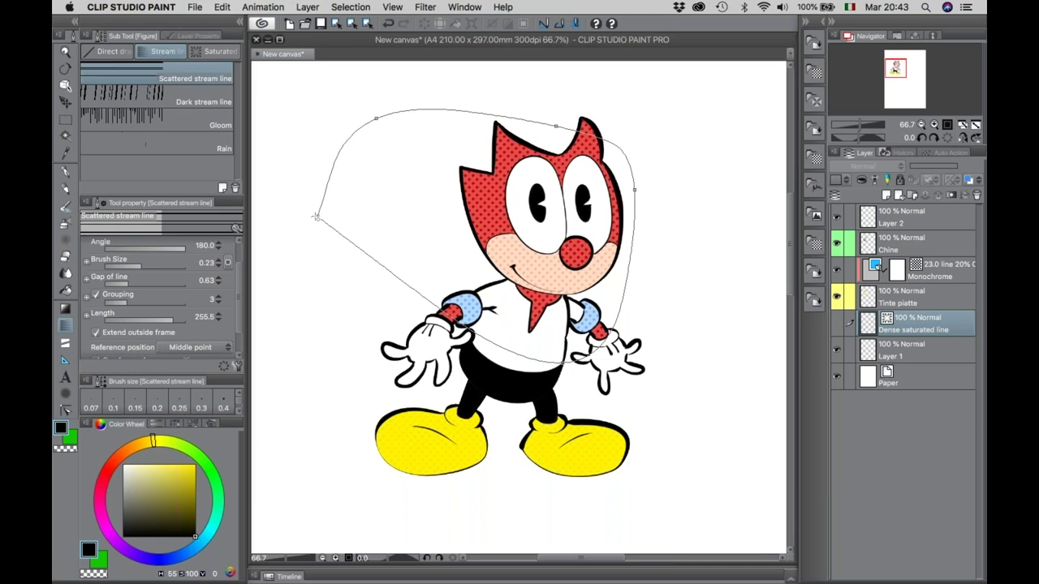
click(316, 216)
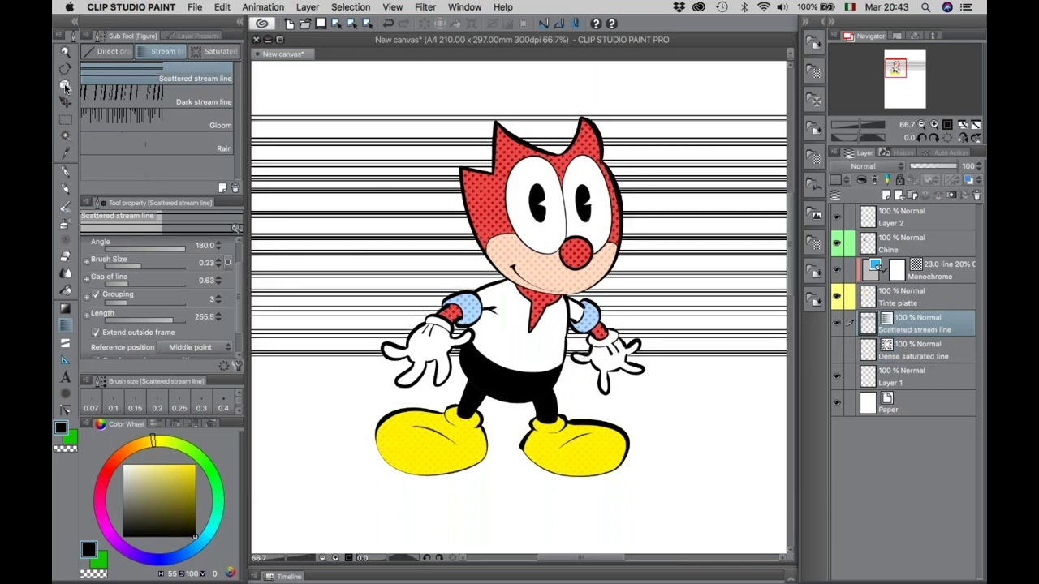
Give the stream lines a 0.77 line gap and grouping of 5.
click(65, 85)
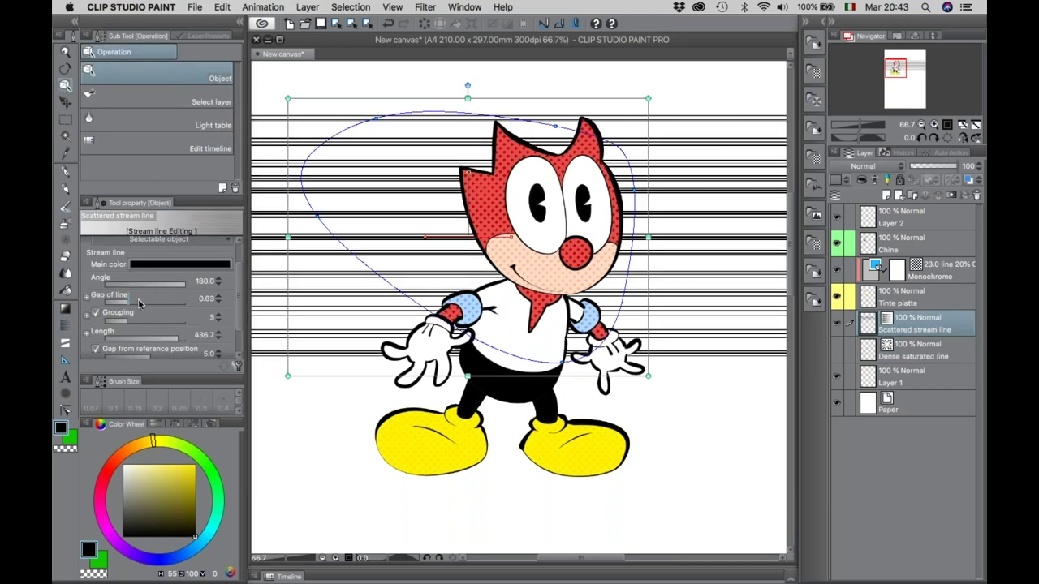
click(138, 302)
drag(132, 303, 127, 324)
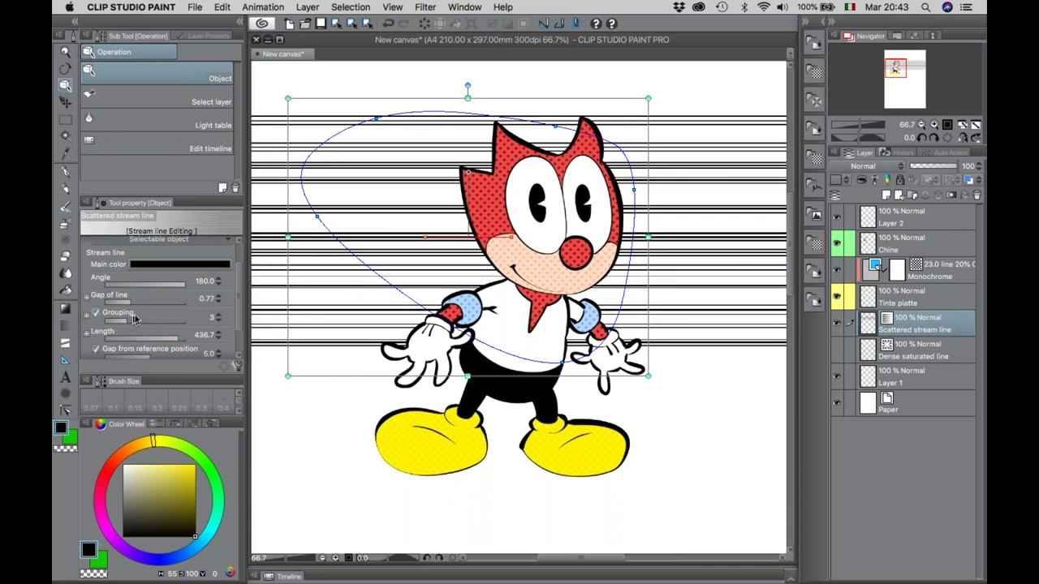
click(139, 322)
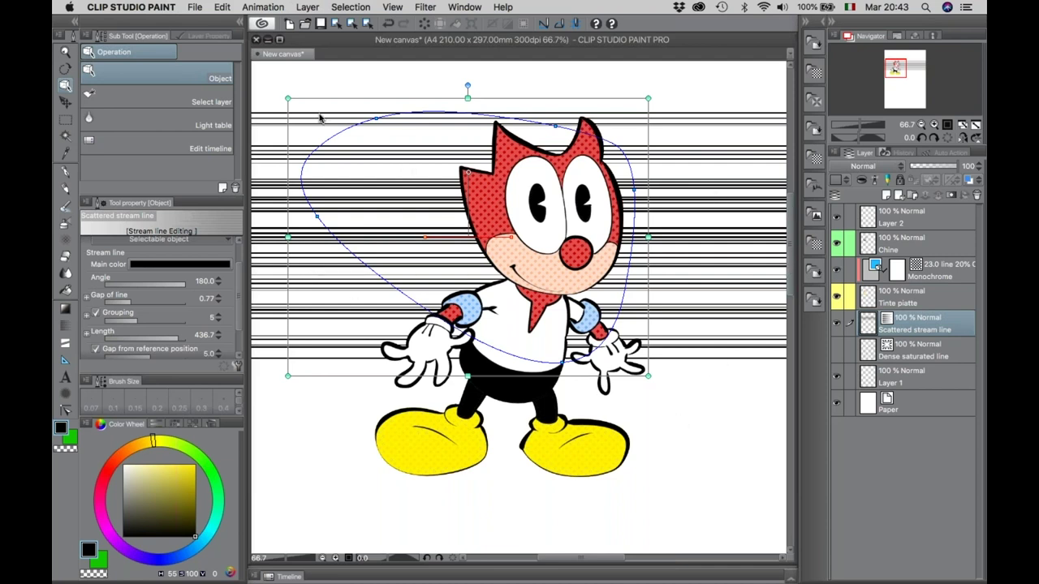
click(197, 8)
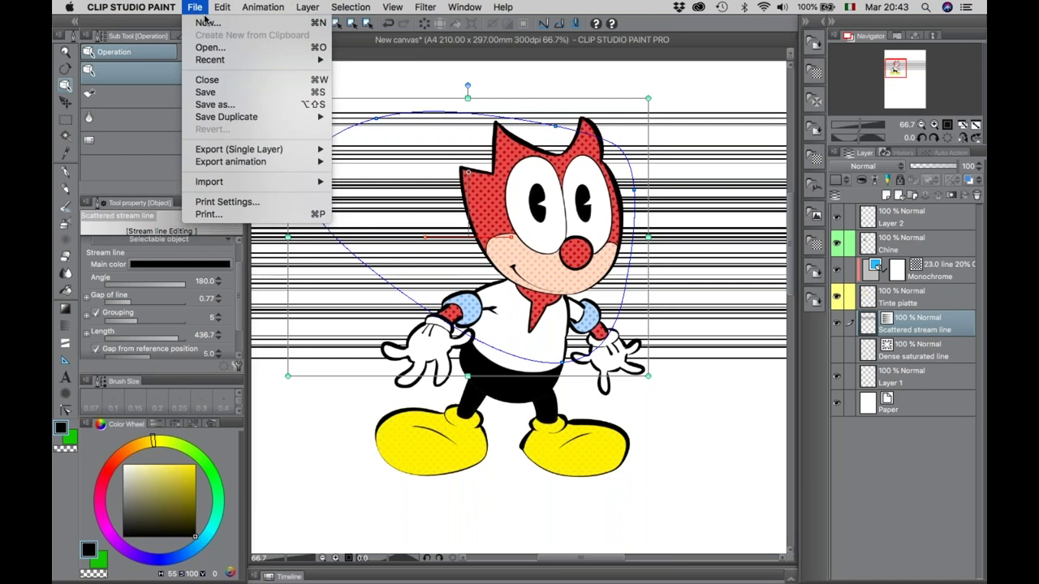
Create a new A4 (210×297 mm) canvas at 300 dpi.
click(206, 22)
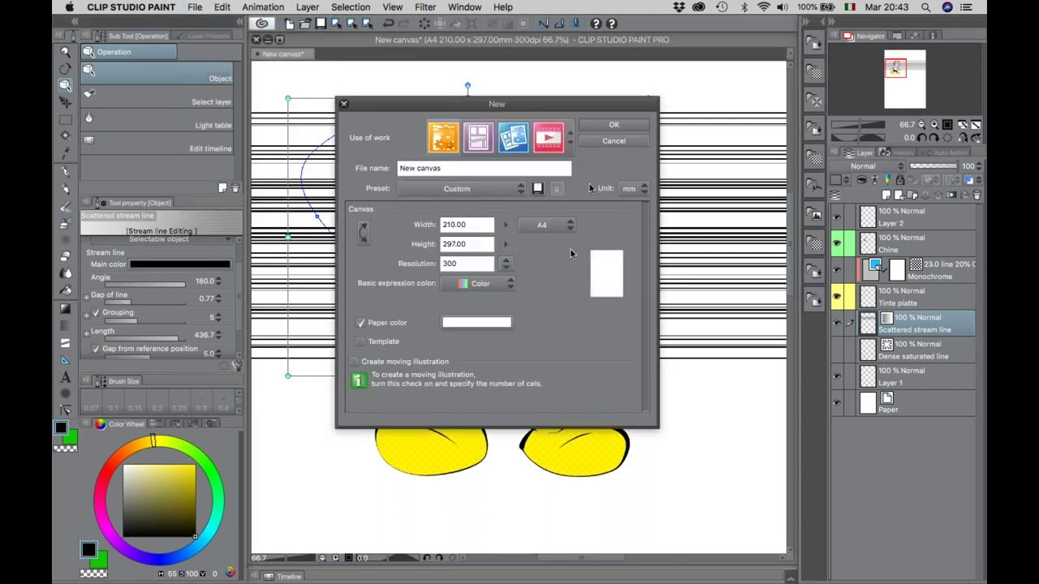
click(615, 125)
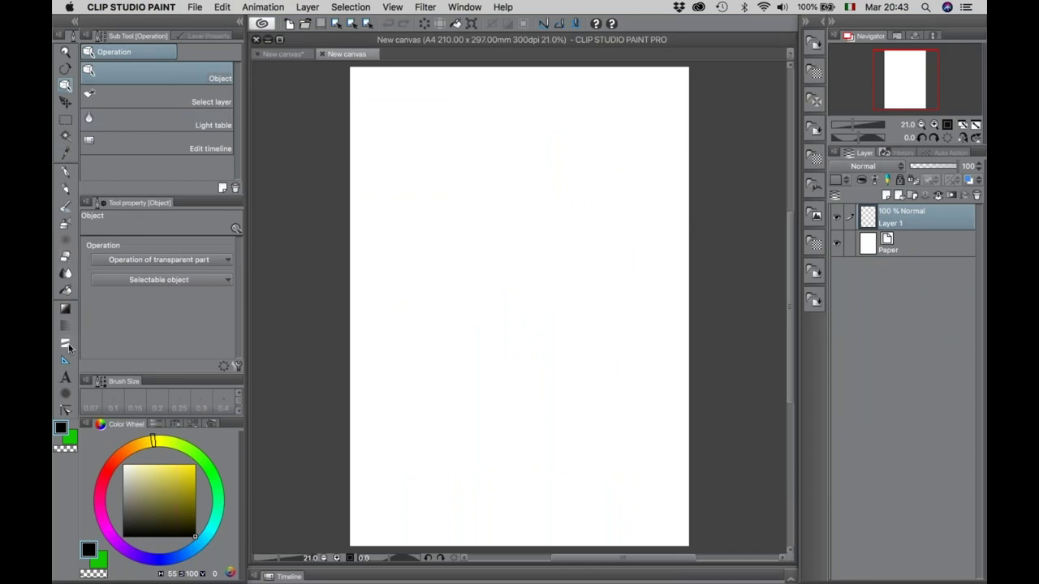
click(66, 190)
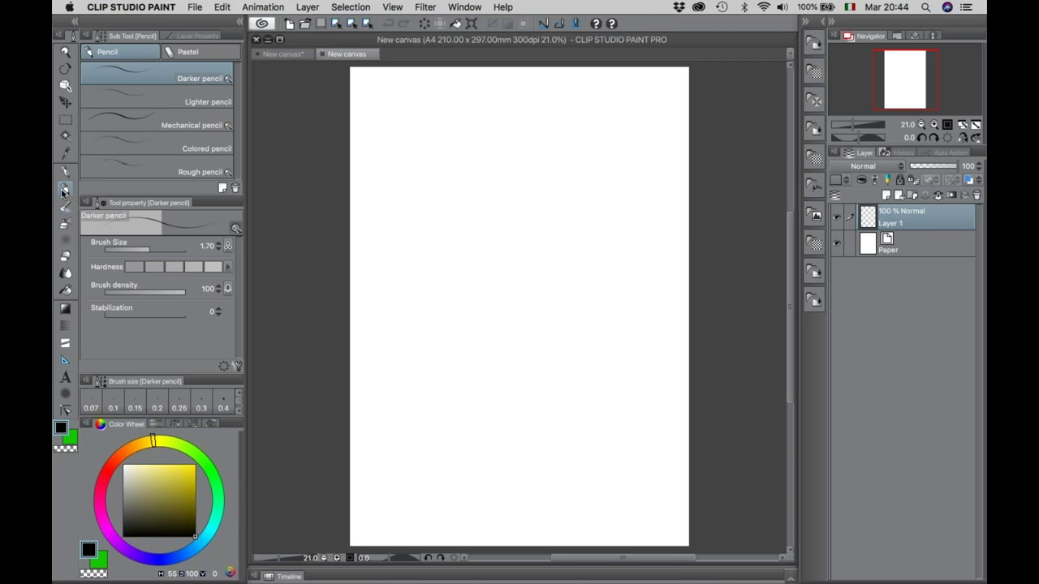
Pencil-sketch the rectangular page border.
drag(369, 90, 371, 288)
drag(365, 121, 376, 422)
mouse_move(368, 321)
mouse_down()
mouse_move(371, 514)
mouse_move(479, 513)
mouse_up()
drag(396, 520, 654, 523)
drag(658, 91, 655, 410)
drag(658, 191, 665, 510)
drag(664, 351, 665, 507)
drag(367, 91, 639, 93)
mouse_move(477, 100)
mouse_down()
mouse_move(666, 89)
mouse_move(662, 336)
mouse_up()
drag(659, 130, 667, 466)
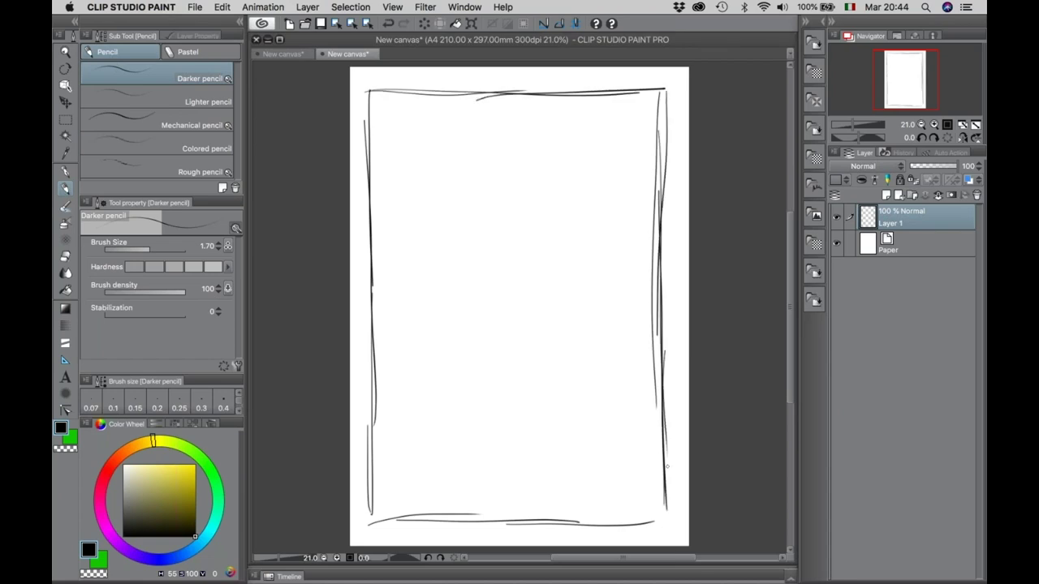
Sketch the panel dividers and a small figure in each lower panel.
drag(379, 346, 532, 344)
mouse_move(386, 357)
mouse_down()
mouse_move(617, 363)
mouse_move(665, 351)
mouse_up()
drag(517, 351, 525, 515)
mouse_move(417, 414)
mouse_down()
mouse_move(439, 451)
mouse_move(454, 434)
mouse_move(408, 492)
mouse_up()
drag(448, 450, 447, 510)
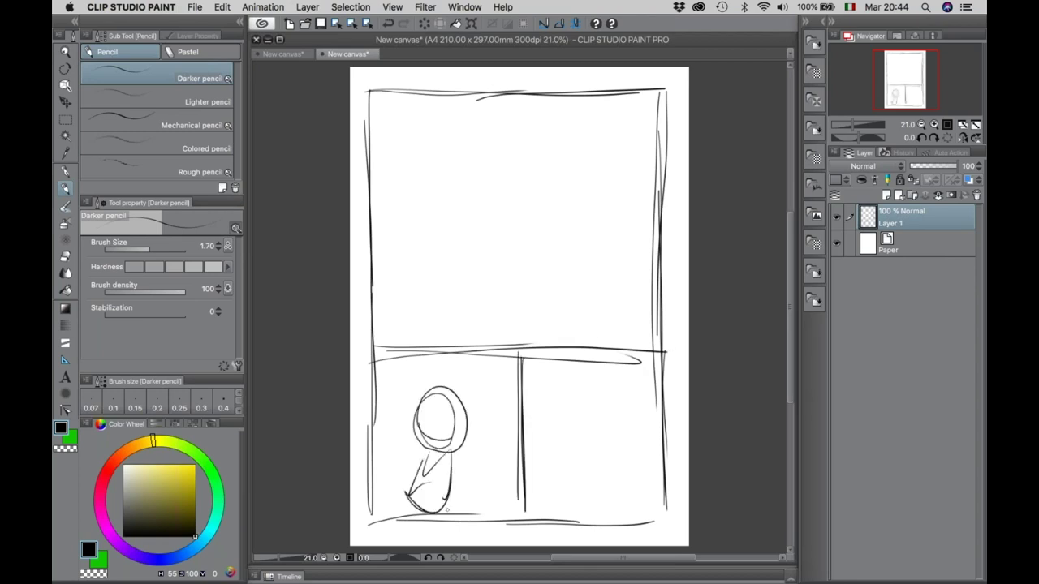
drag(585, 437, 579, 484)
drag(593, 461, 598, 489)
Sketch the first skyscrapers, ground line and perspective guides in the top panel.
mouse_move(376, 166)
mouse_down()
mouse_move(452, 164)
mouse_move(421, 307)
mouse_up()
drag(452, 165, 458, 310)
drag(375, 318, 577, 298)
drag(461, 214, 467, 300)
mouse_move(460, 212)
mouse_down()
mouse_move(487, 200)
mouse_move(488, 291)
mouse_up()
drag(485, 200, 507, 214)
drag(504, 210, 511, 310)
drag(414, 173, 595, 246)
drag(567, 173, 655, 222)
mouse_move(552, 237)
mouse_down()
mouse_move(554, 287)
mouse_move(572, 233)
mouse_move(587, 237)
mouse_up()
Sketch the remaining buildings, including a tall right tower and a peaked-roof middle building.
drag(575, 232, 576, 296)
drag(585, 234, 586, 283)
mouse_move(607, 161)
mouse_down()
mouse_move(612, 302)
mouse_move(630, 138)
mouse_move(661, 159)
mouse_move(633, 307)
mouse_up()
drag(630, 167, 634, 313)
drag(609, 187, 607, 284)
drag(516, 195, 518, 291)
mouse_move(515, 186)
mouse_down()
mouse_move(532, 164)
mouse_move(533, 299)
mouse_up()
mouse_move(533, 162)
mouse_down()
mouse_move(552, 180)
mouse_move(556, 293)
mouse_up()
drag(513, 182, 515, 260)
drag(483, 210, 484, 155)
mouse_move(482, 154)
mouse_down()
mouse_move(492, 135)
mouse_move(521, 159)
mouse_up()
mouse_move(498, 143)
mouse_down()
mouse_move(503, 210)
mouse_move(517, 211)
mouse_up()
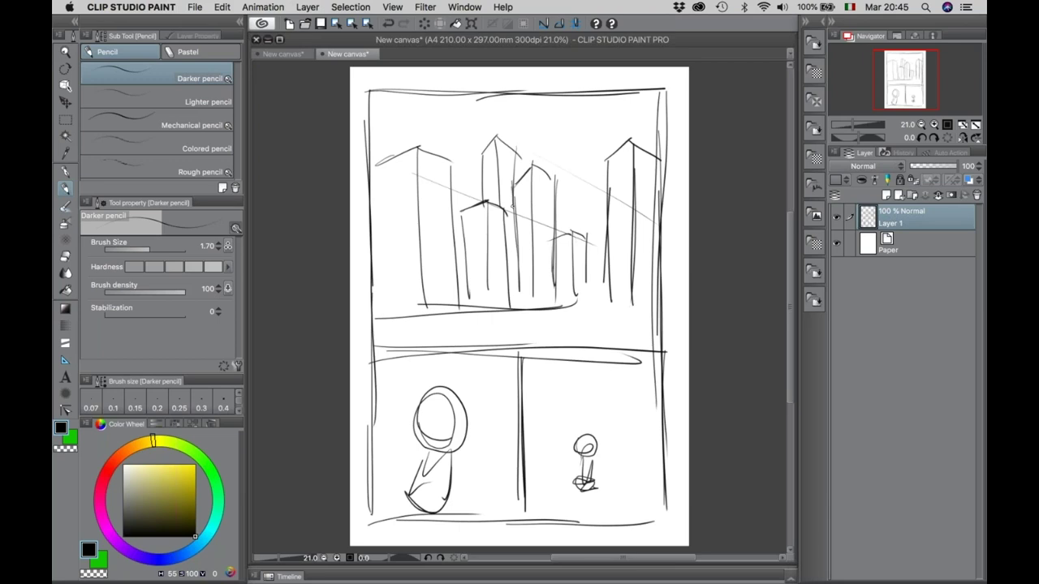
Choose the Rectangle frame tool and fade the sketch layer to 31% opacity.
click(65, 345)
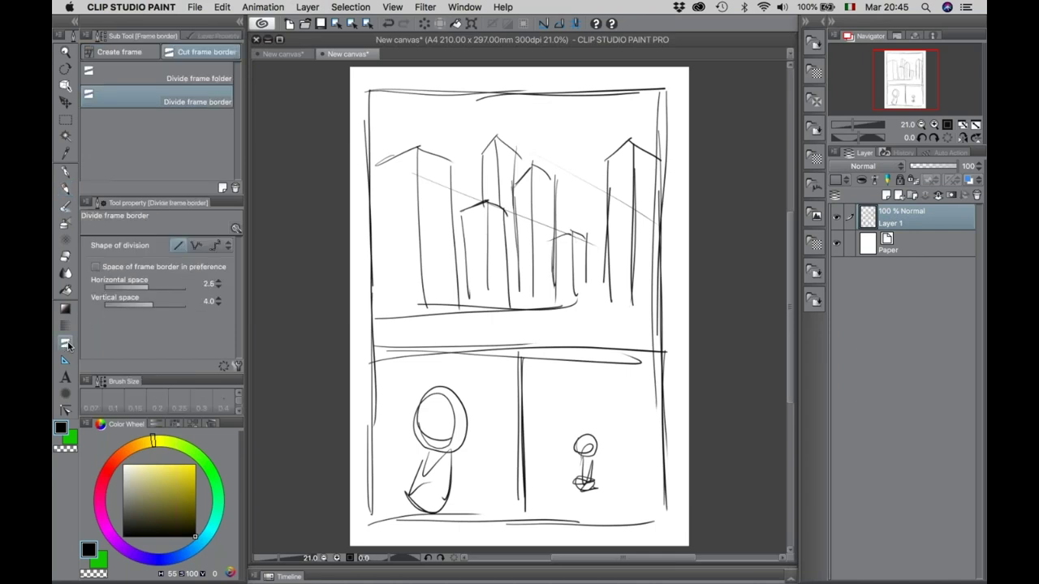
click(112, 51)
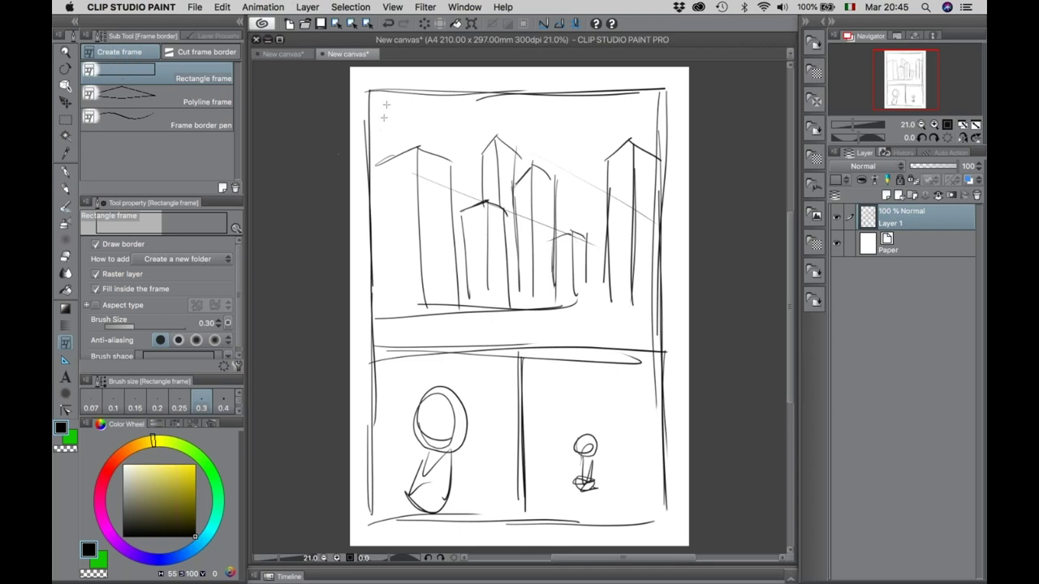
click(931, 167)
drag(931, 166, 923, 166)
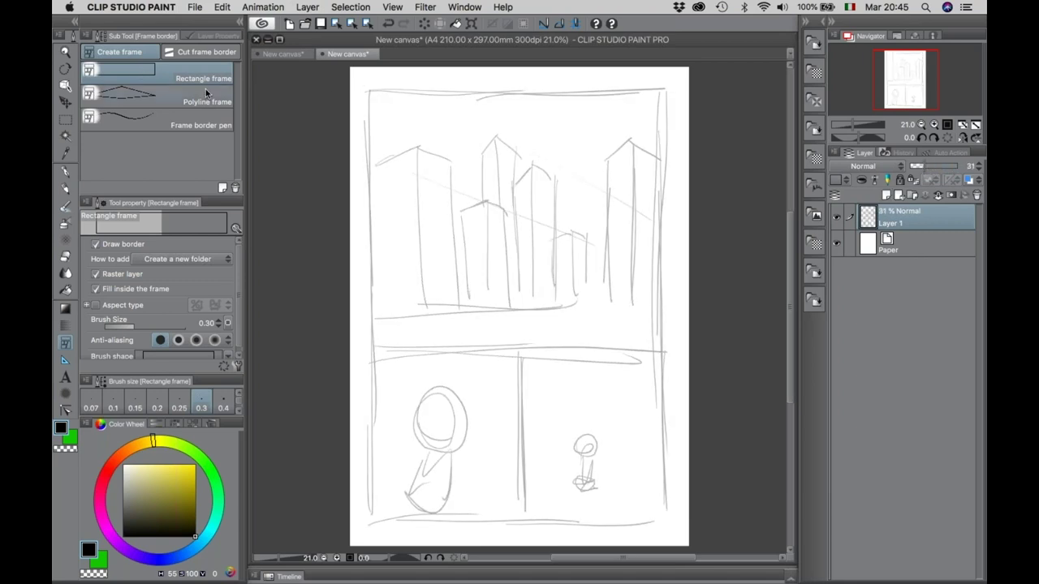
Drag a page-sized rectangle to create the Frame 1 panel.
drag(372, 90, 667, 526)
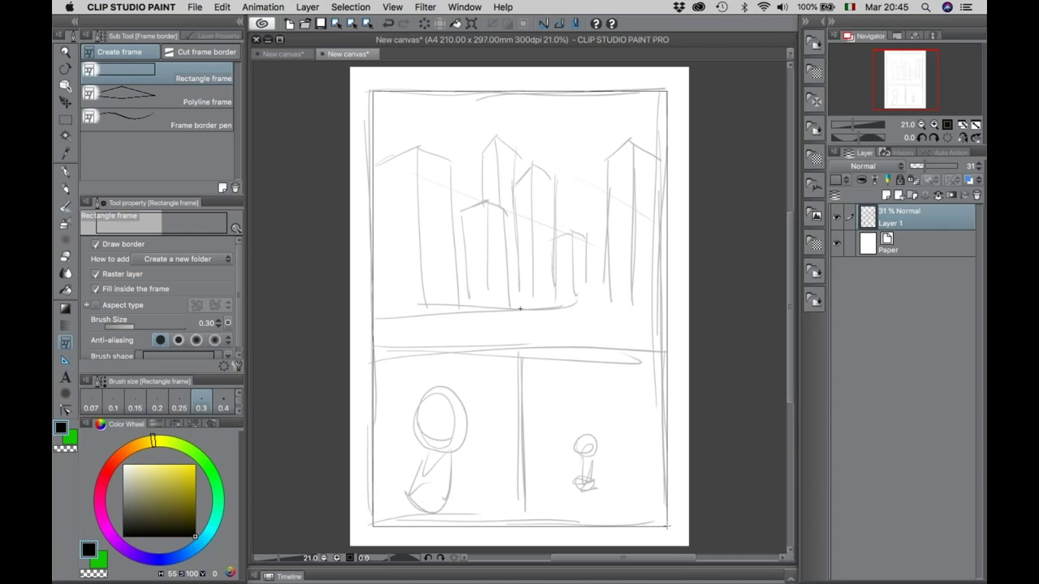
drag(667, 526, 667, 527)
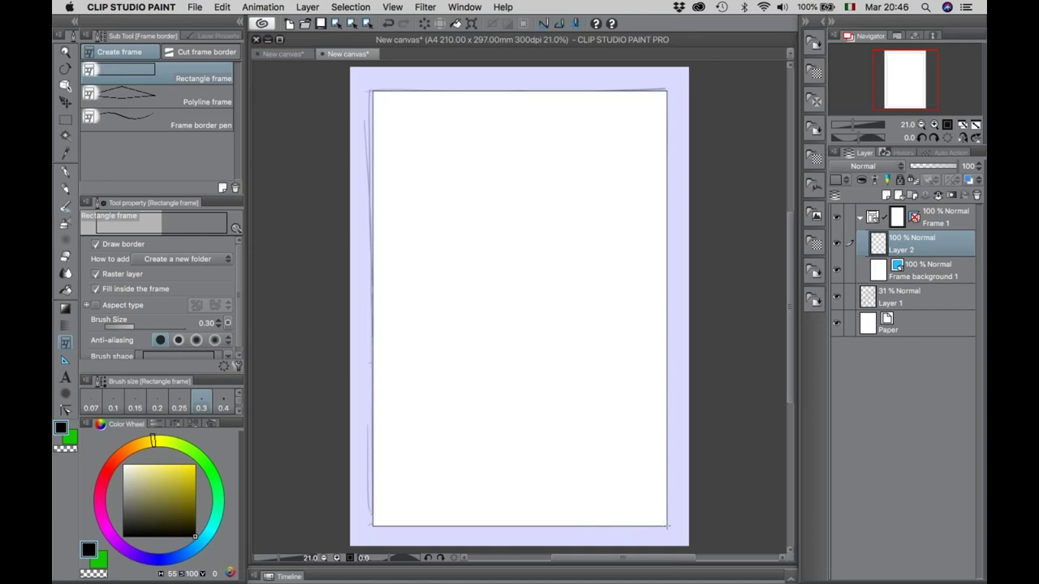
click(860, 218)
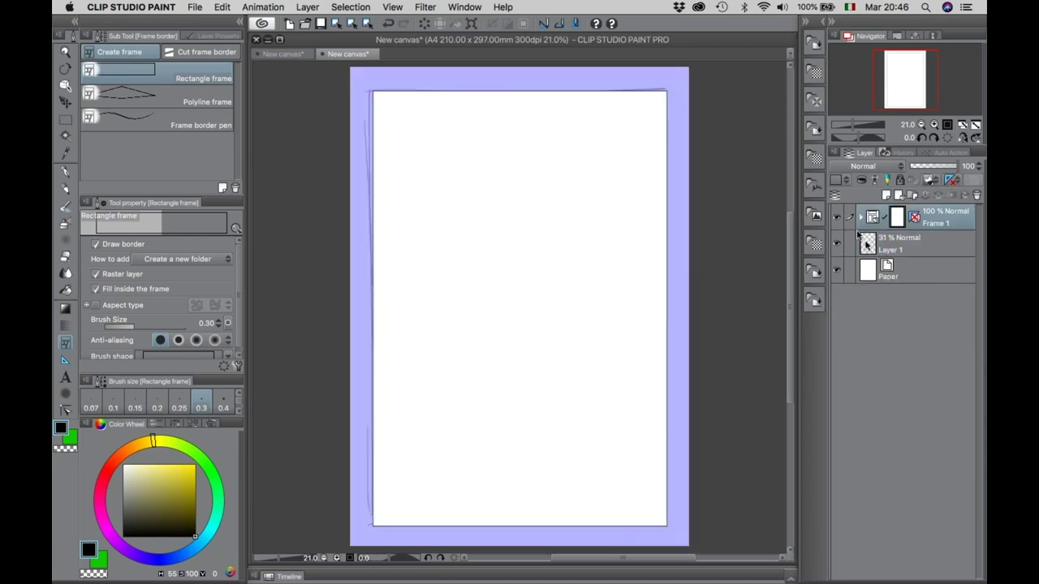
Set Layer 1's layer colour to blue.
click(837, 217)
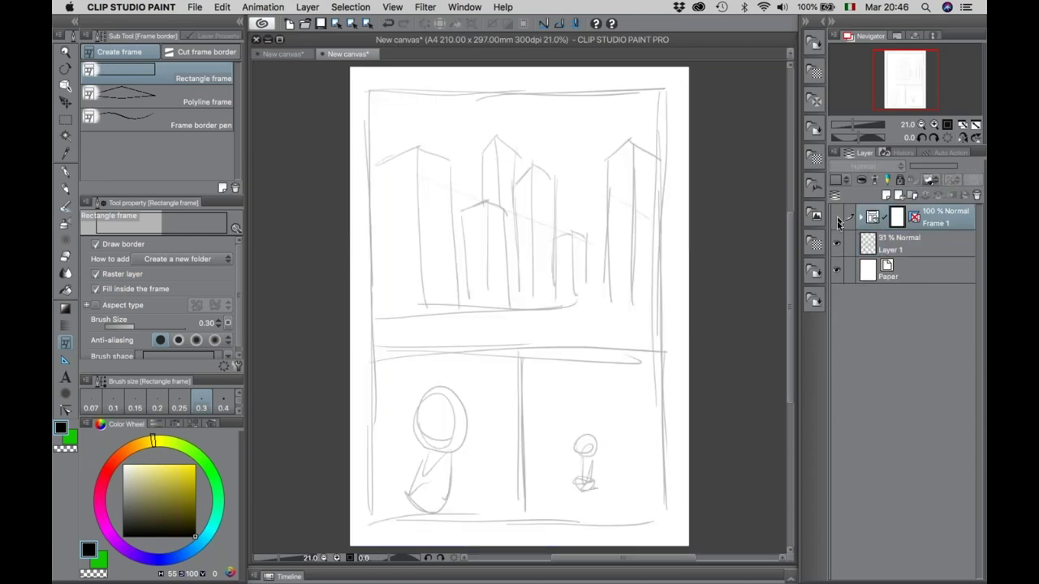
click(869, 247)
click(836, 180)
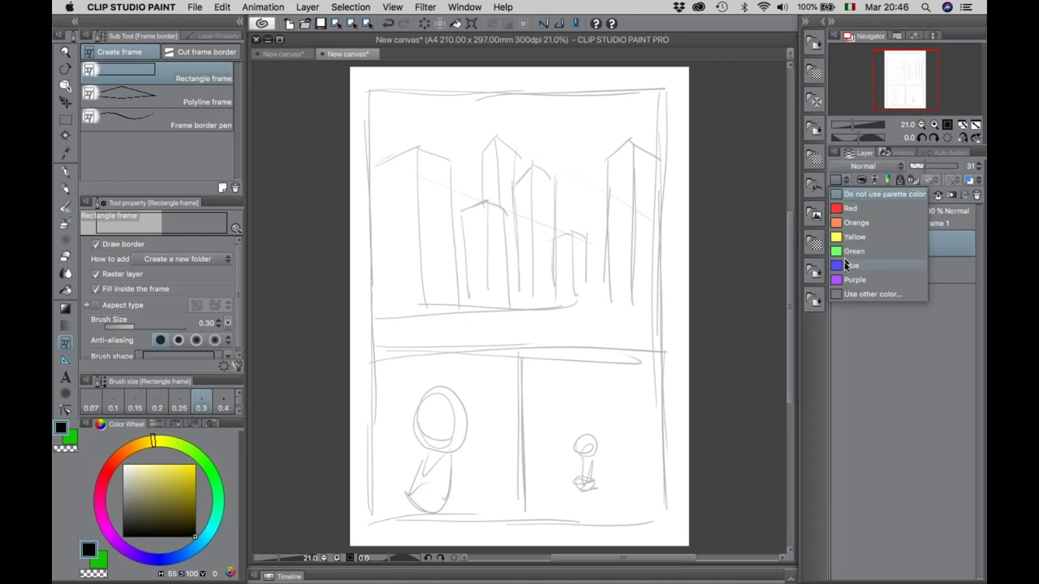
click(846, 265)
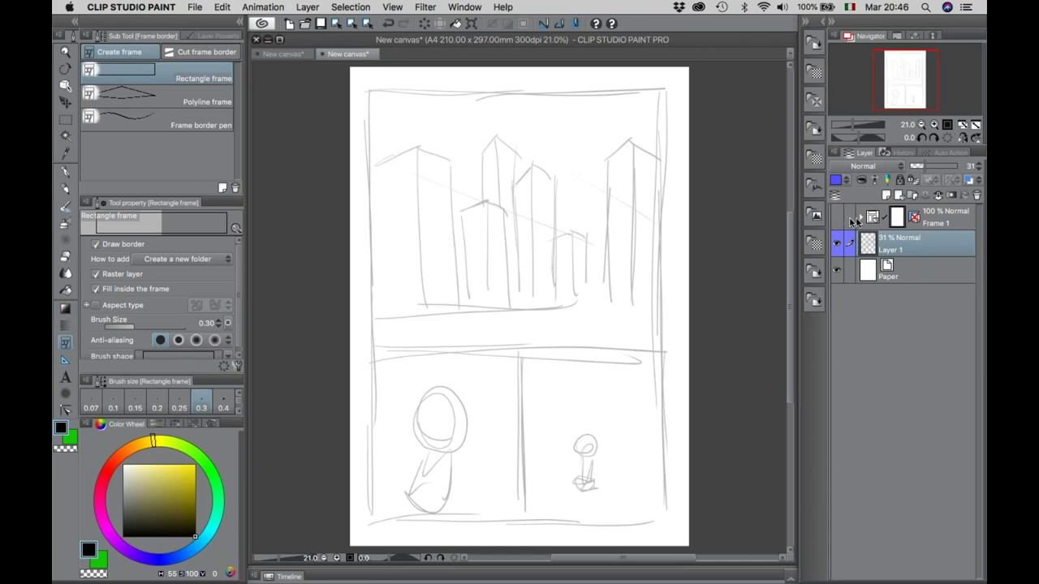
click(870, 219)
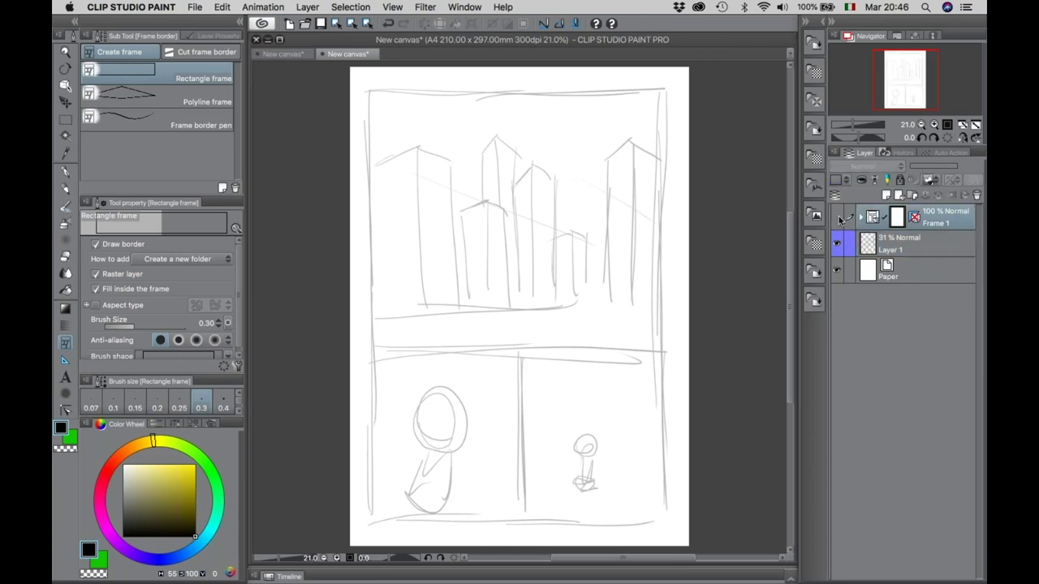
click(838, 218)
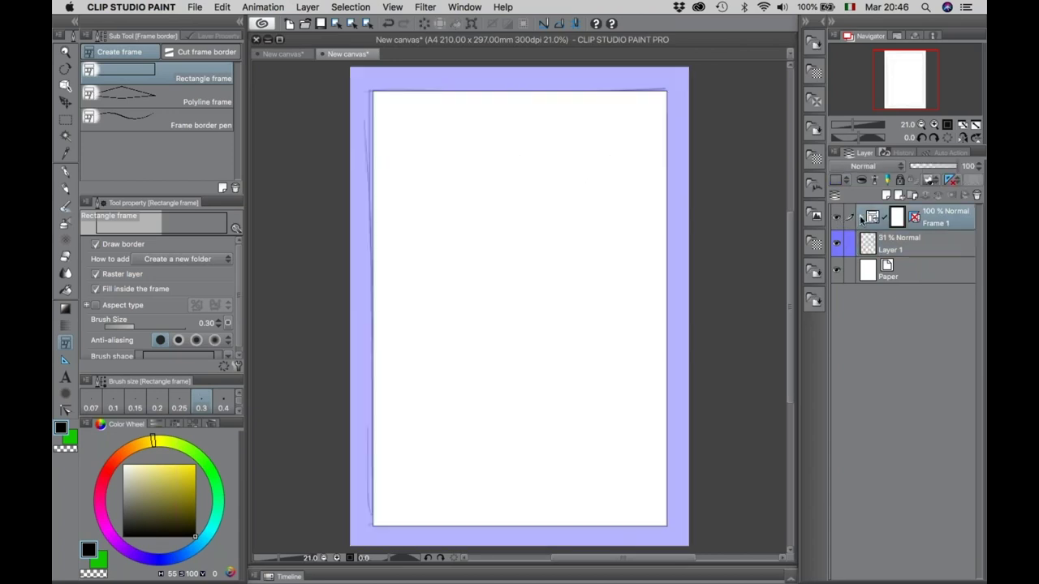
Delete the empty Layer 2 and move Layer 1 into the Frame 1 folder.
click(860, 218)
click(876, 244)
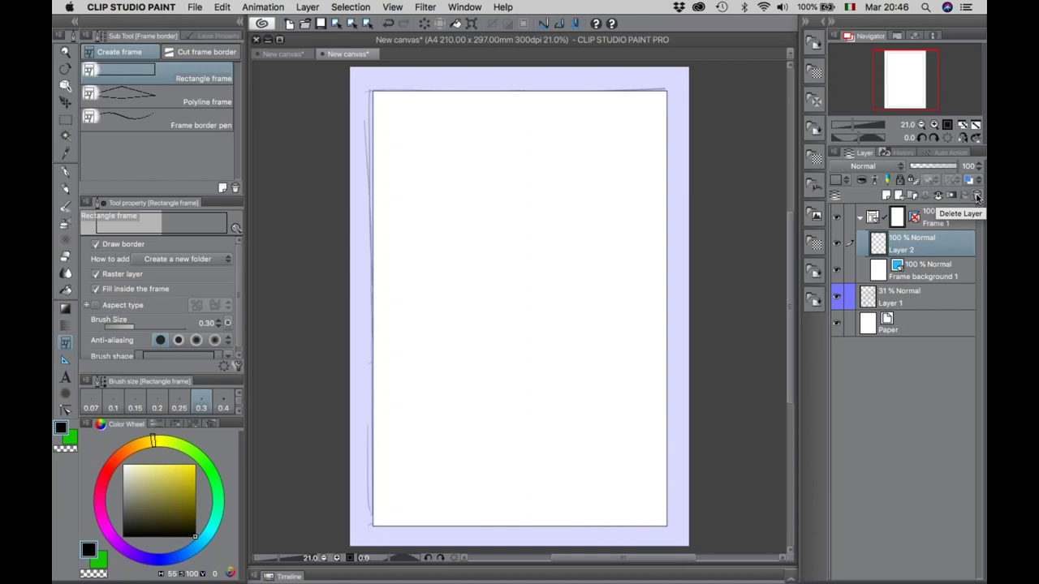
click(977, 197)
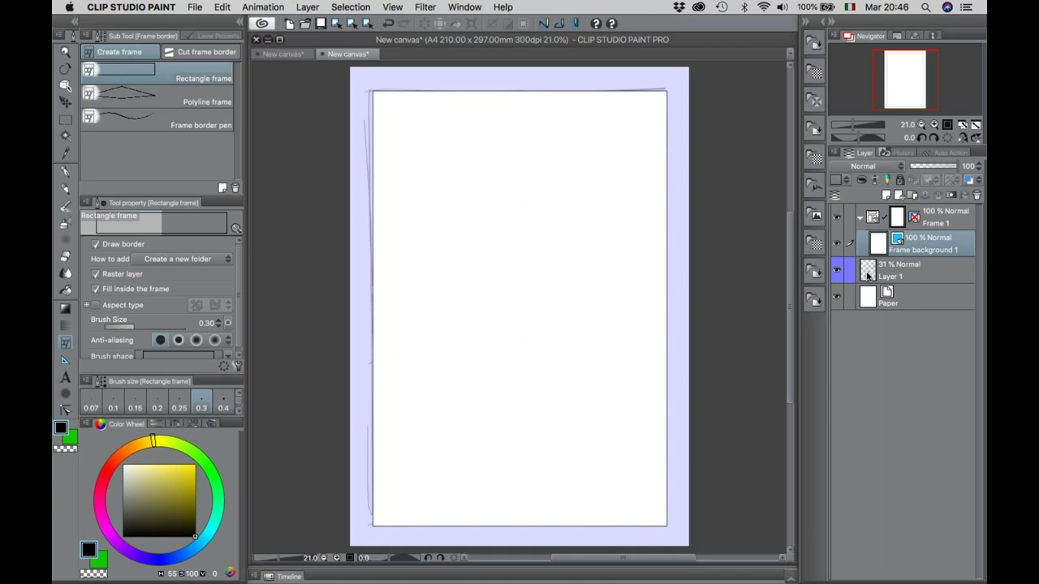
click(868, 275)
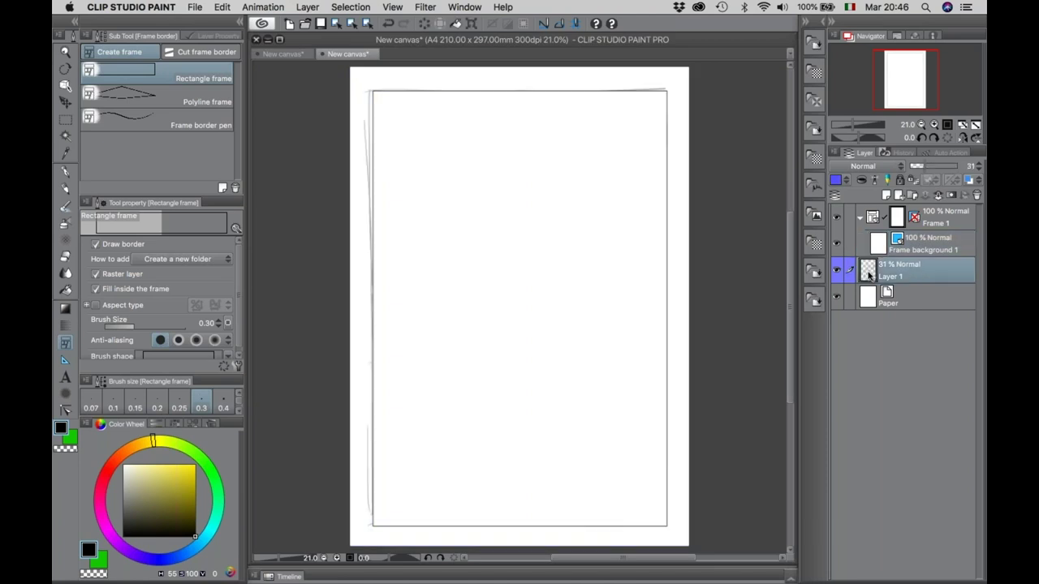
drag(868, 276, 877, 240)
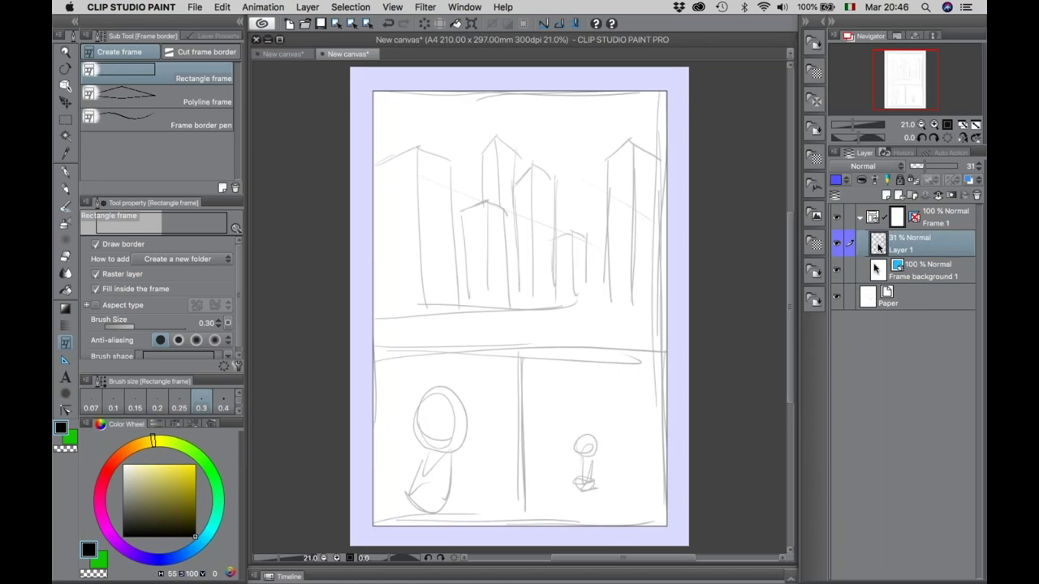
click(838, 299)
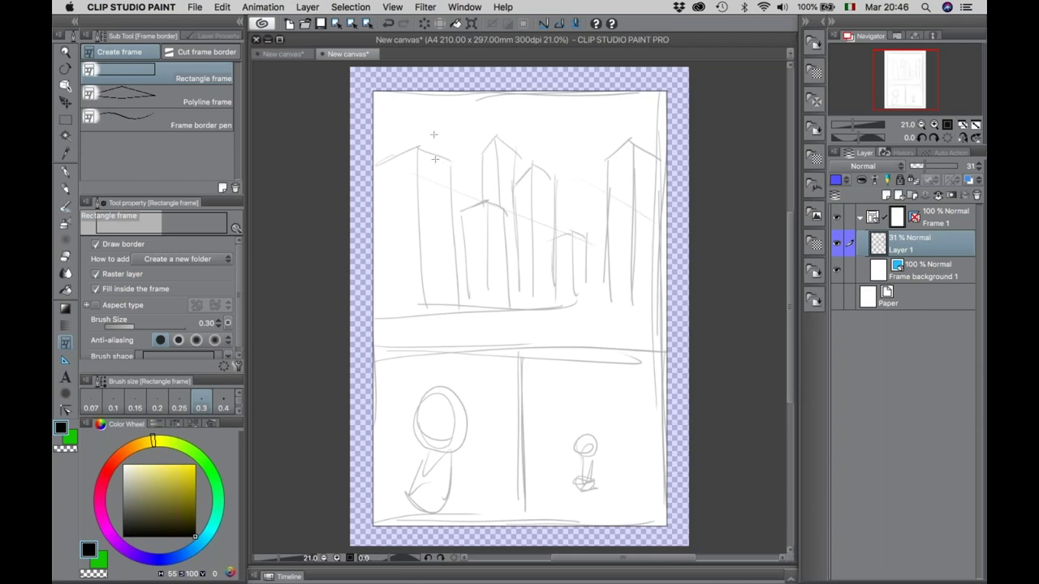
click(837, 297)
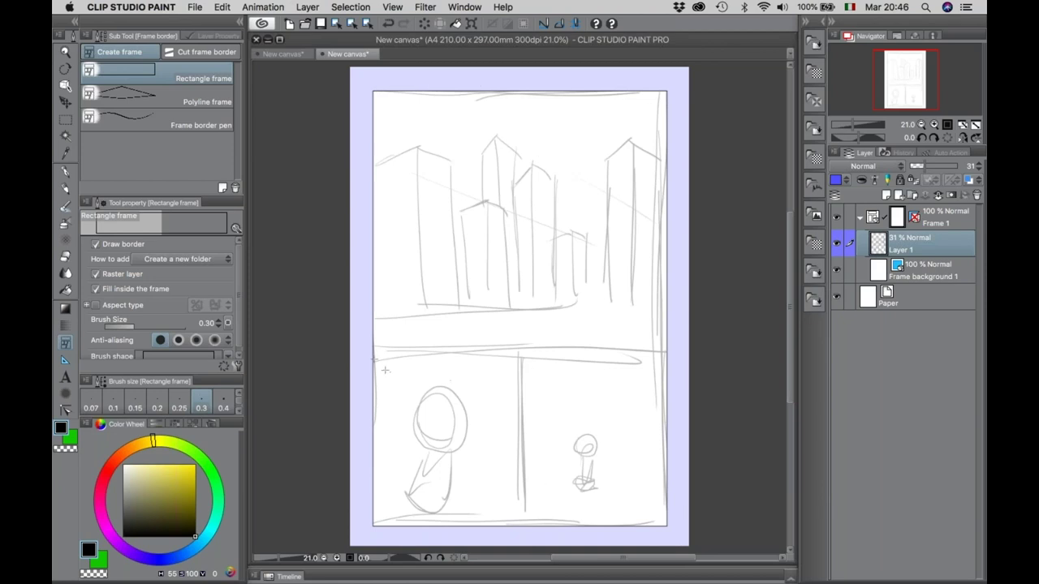
click(870, 221)
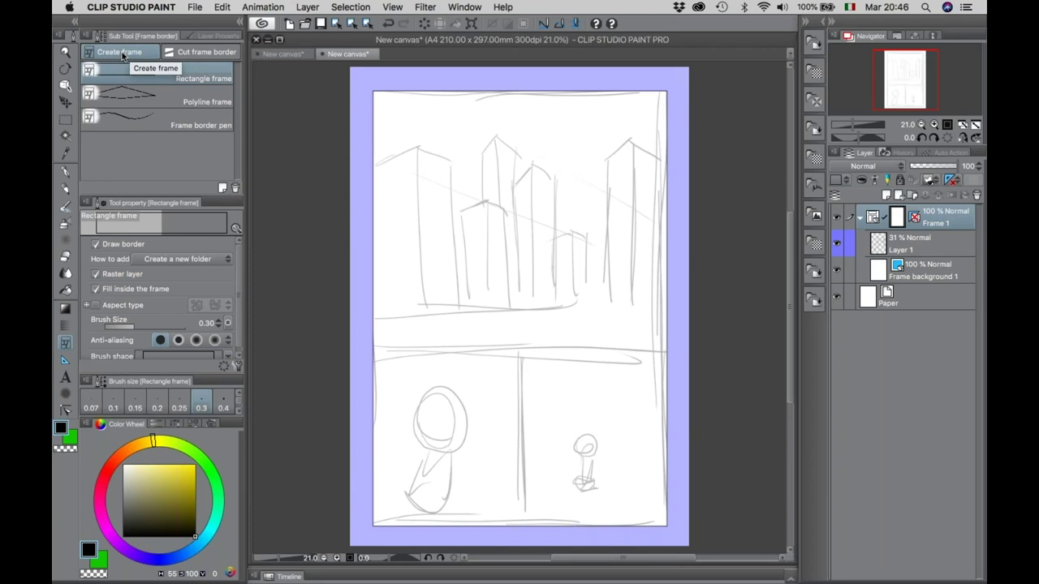
click(197, 55)
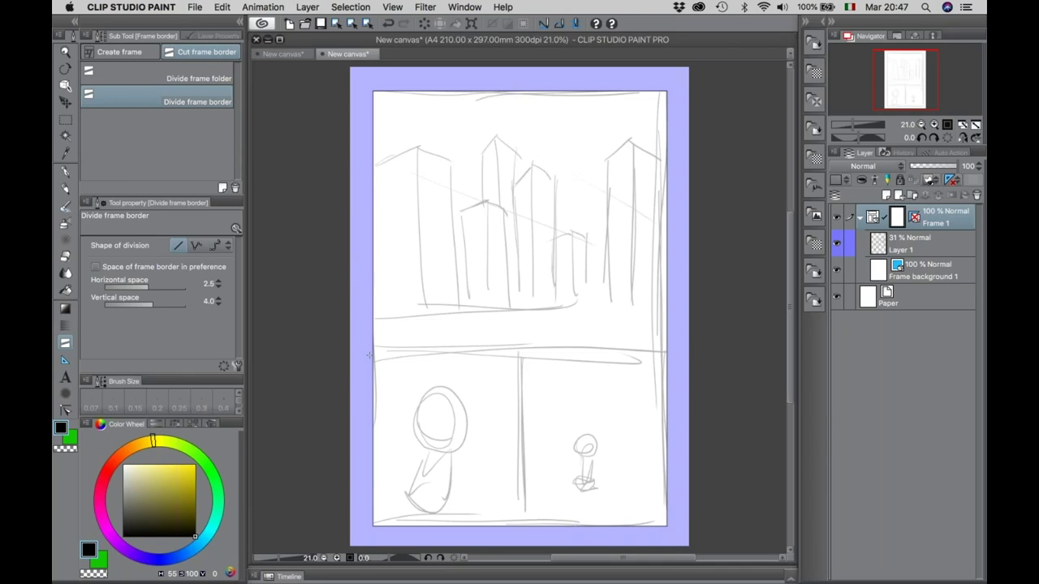
drag(369, 355, 679, 357)
click(495, 350)
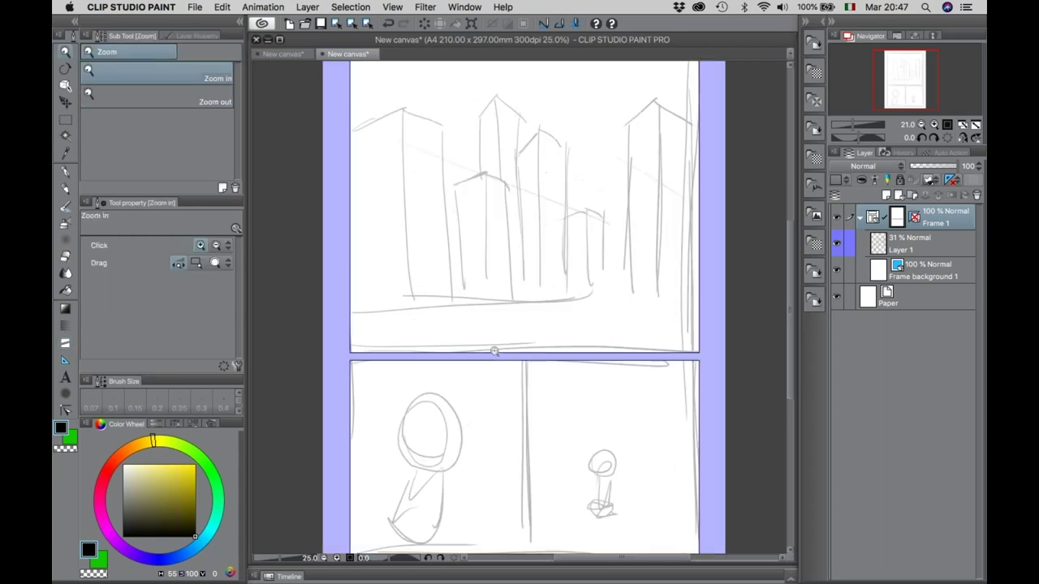
key(ctrl+0)
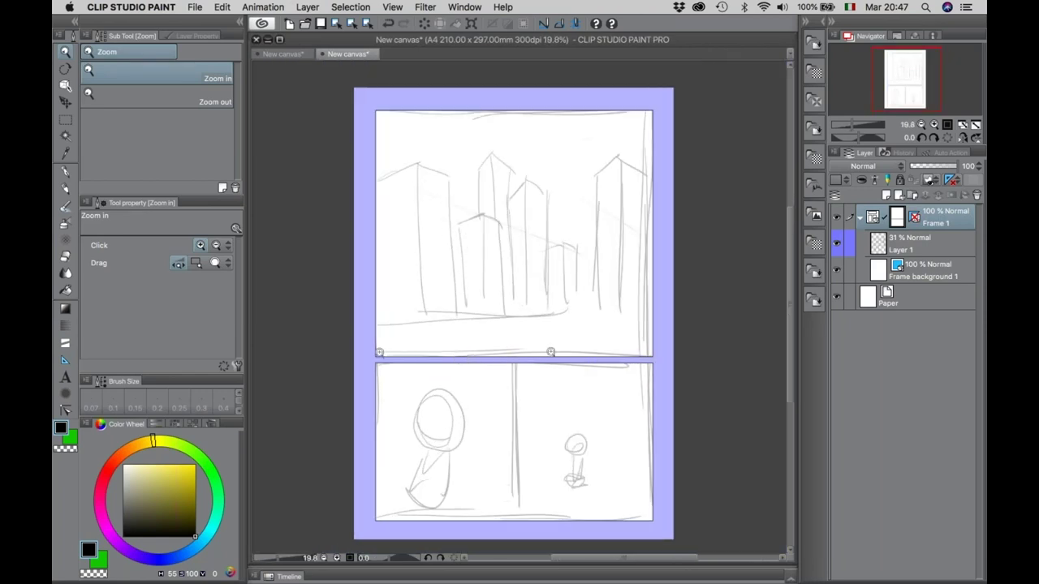
key(ctrl+z)
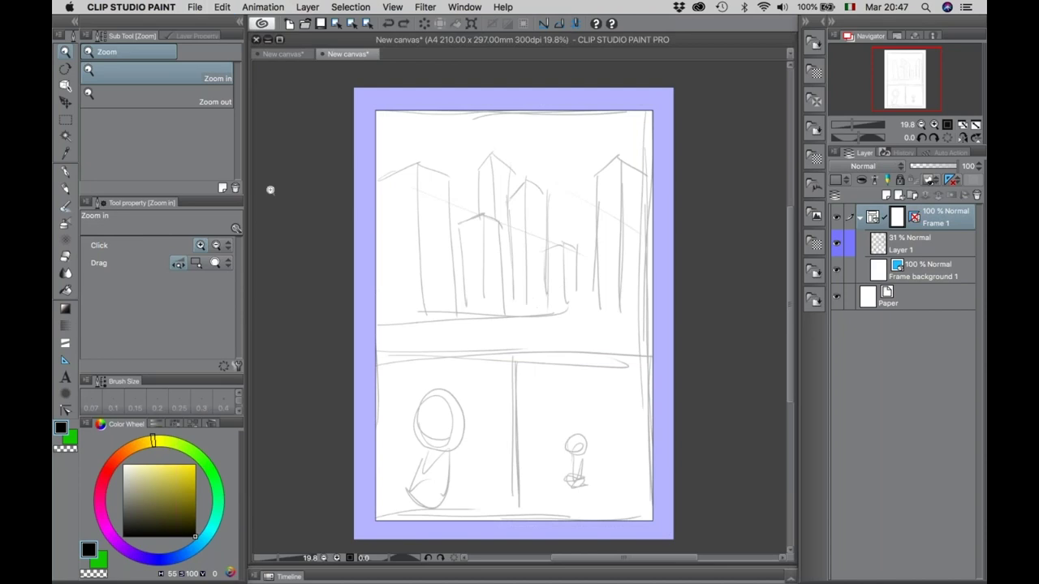
click(65, 344)
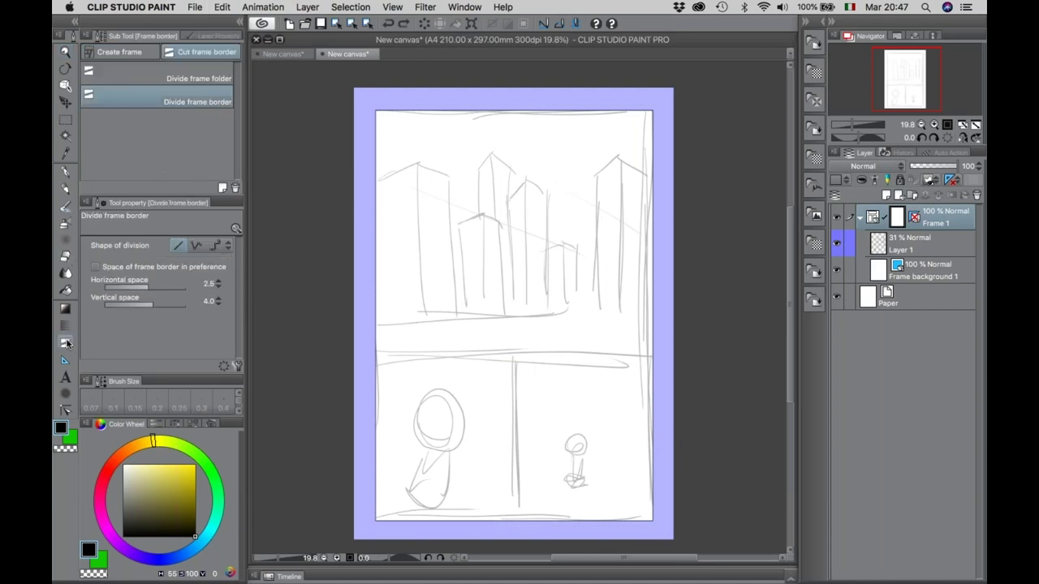
click(198, 54)
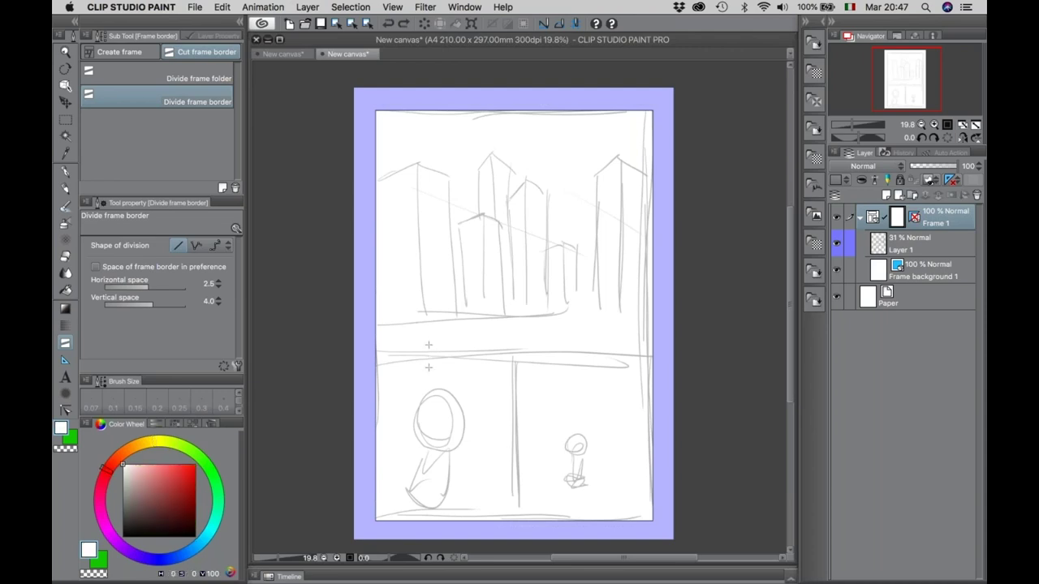
click(156, 496)
drag(167, 512, 194, 537)
drag(418, 101, 452, 531)
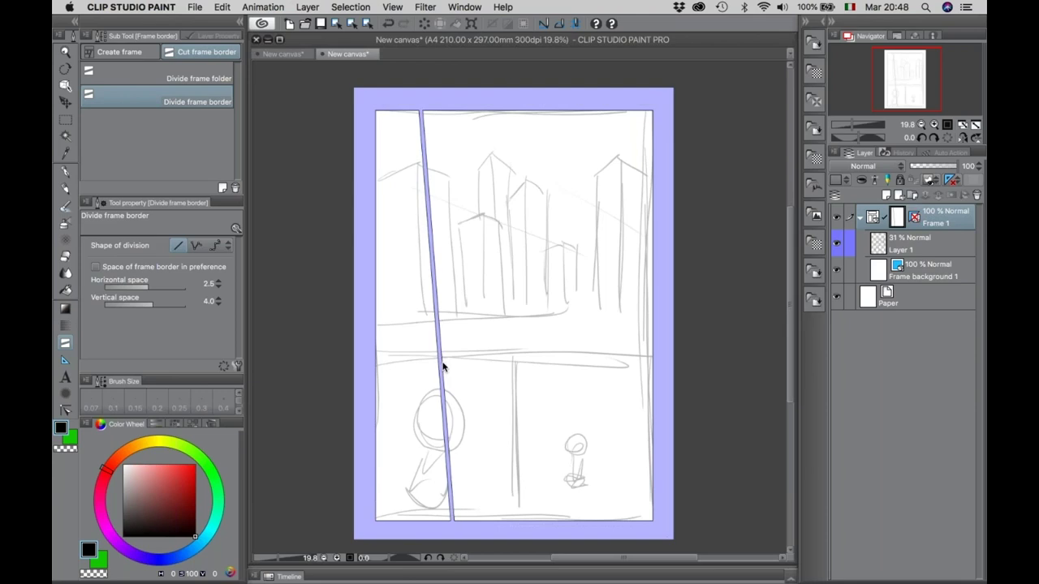
key(ctrl+z)
click(877, 244)
drag(424, 102, 452, 532)
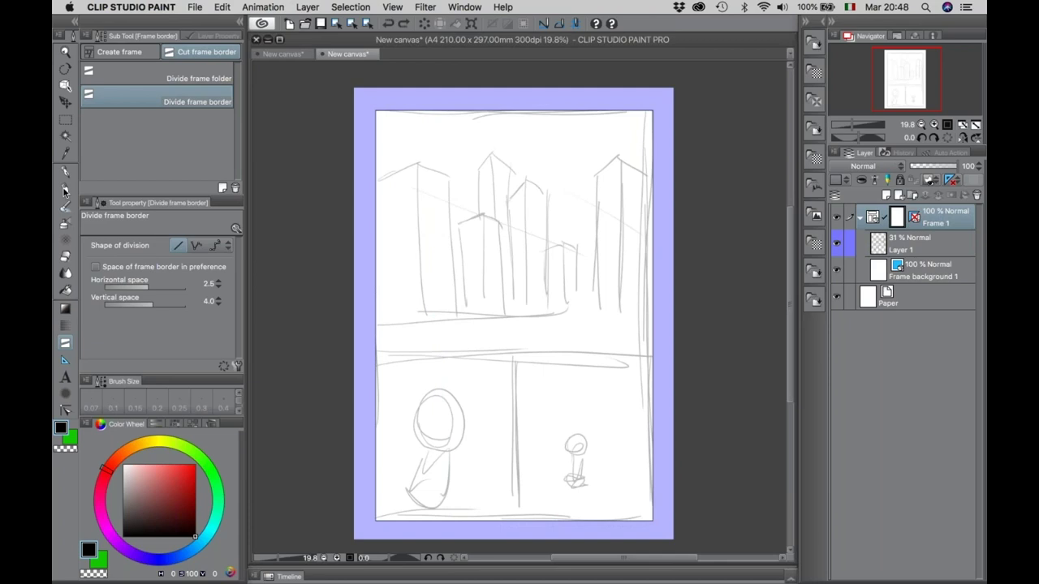
Trace the horizontal panel border in pencil on Layer 1, then undo it.
click(65, 189)
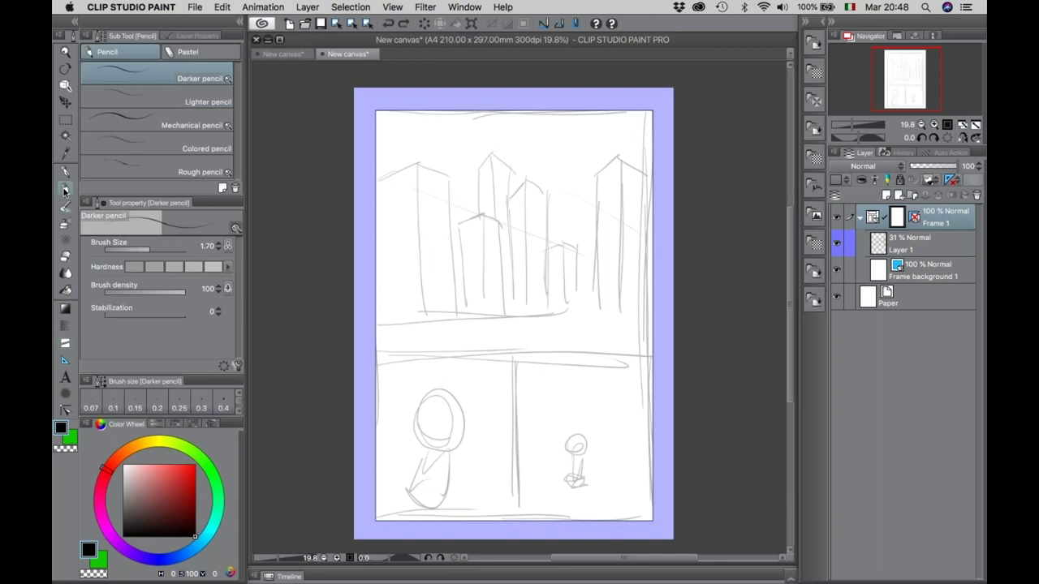
click(878, 248)
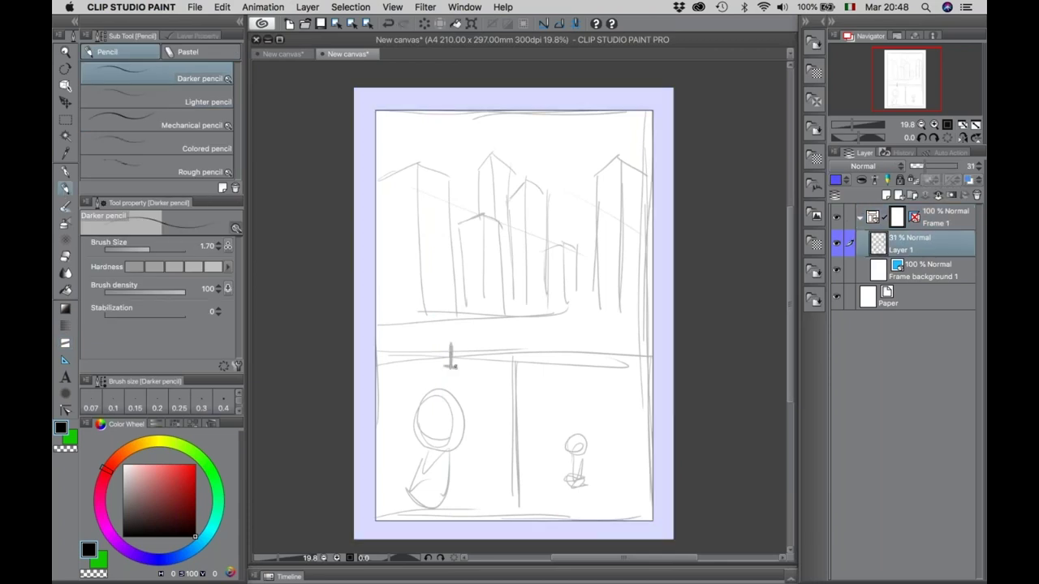
mouse_move(376, 345)
mouse_down()
mouse_move(647, 341)
mouse_move(636, 366)
mouse_up()
key(ctrl+z)
key(ctrl+z)
key(ctrl+z)
key(ctrl+z)
Cut below the buildings with ~5.0 vertical gap, then split the lower panel with 3.0 horizontal gap.
click(65, 344)
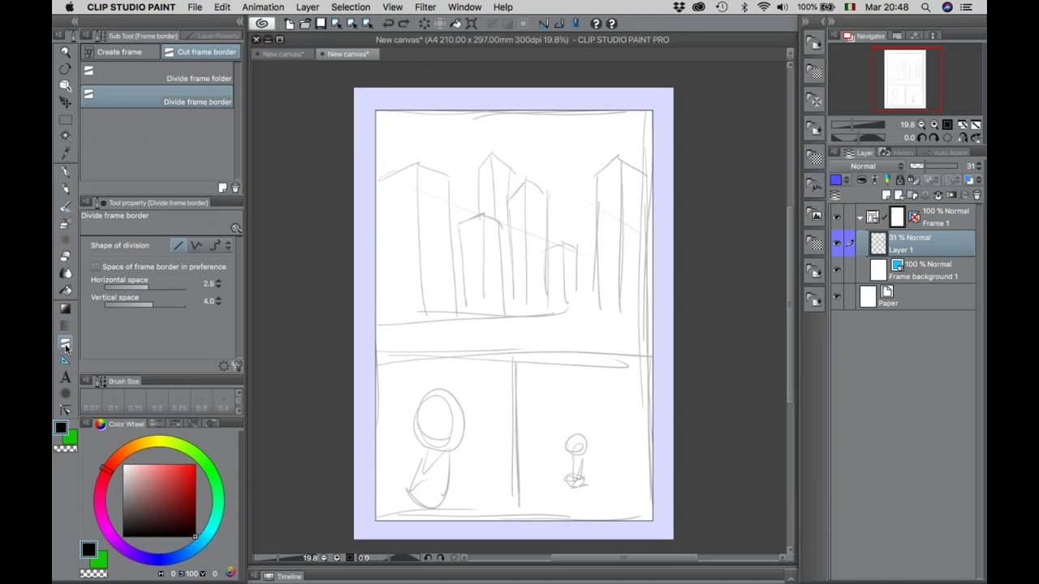
click(219, 298)
key(Return)
click(218, 297)
mouse_move(369, 354)
mouse_down()
mouse_move(657, 373)
mouse_move(659, 360)
mouse_up()
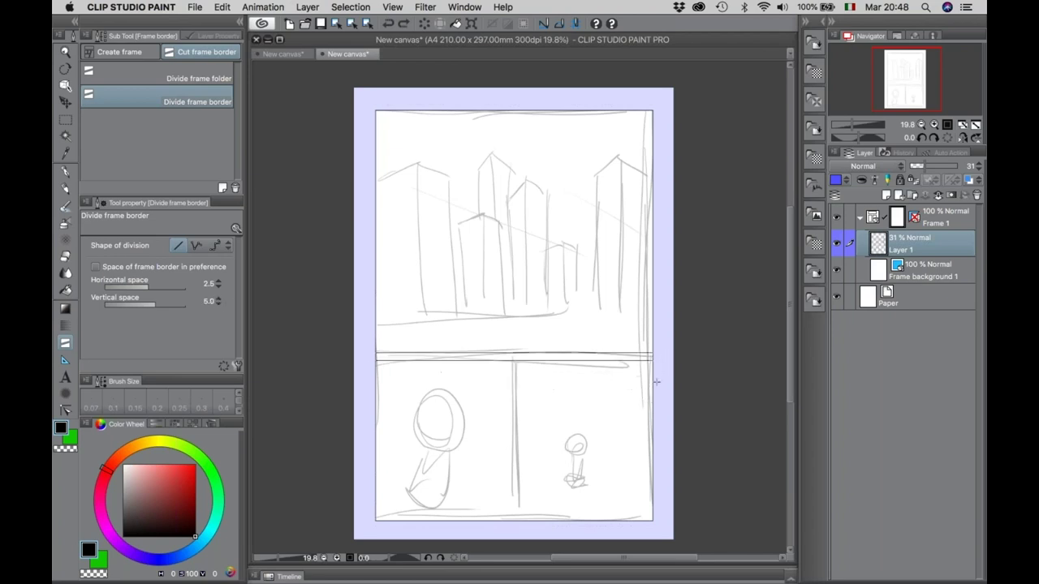
mouse_move(659, 360)
mouse_down()
mouse_move(654, 326)
mouse_move(657, 360)
mouse_up()
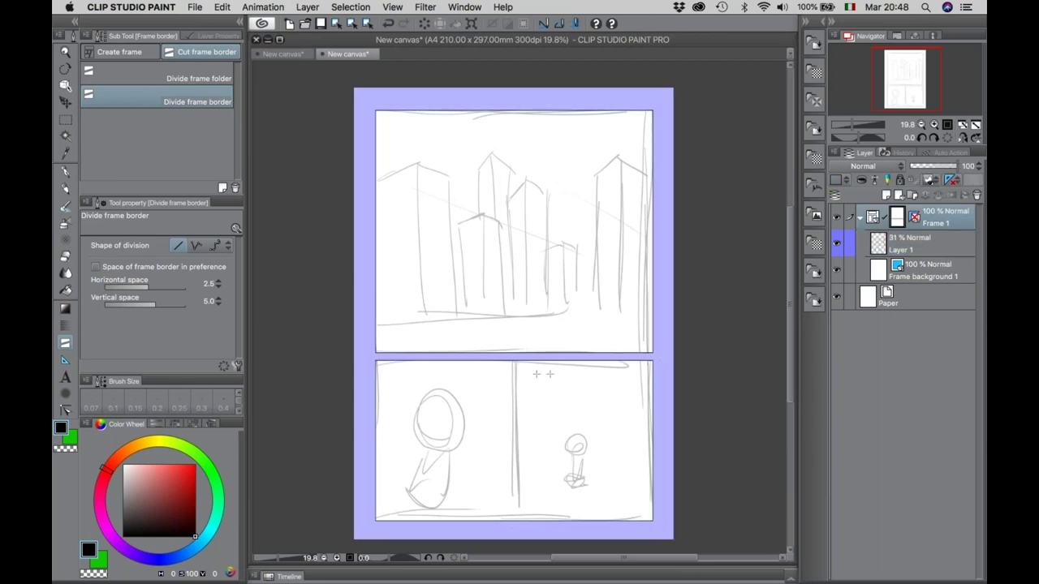
click(217, 281)
drag(513, 360, 512, 518)
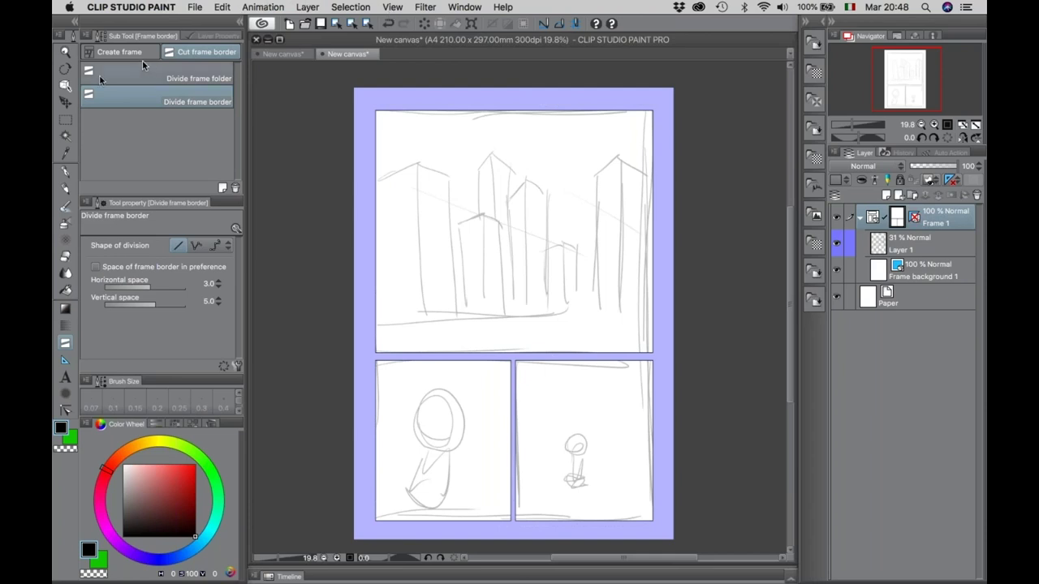
Try slanting the lower panel divider with the Object tool, then undo it.
click(65, 85)
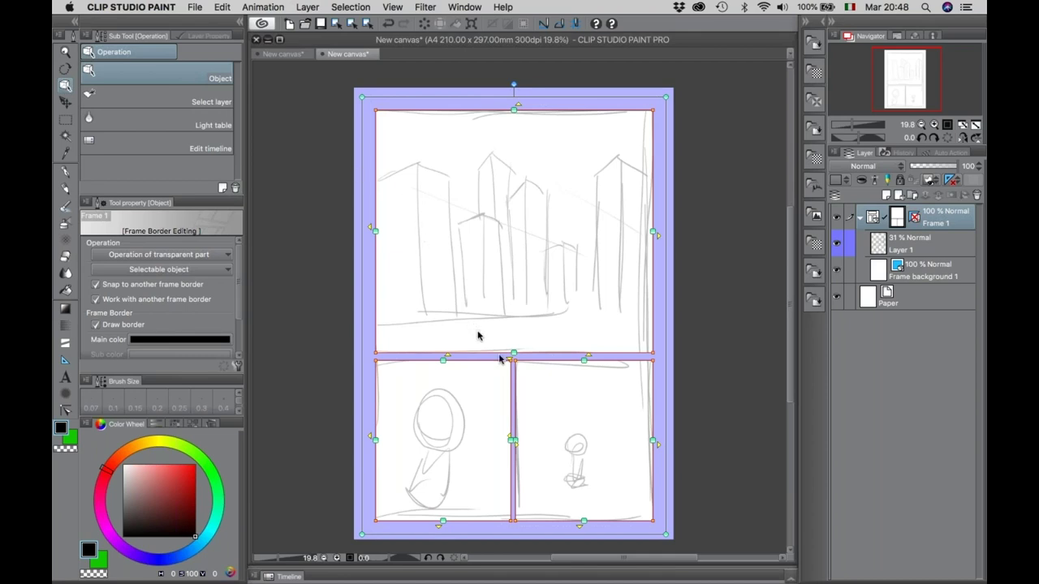
drag(501, 364, 485, 362)
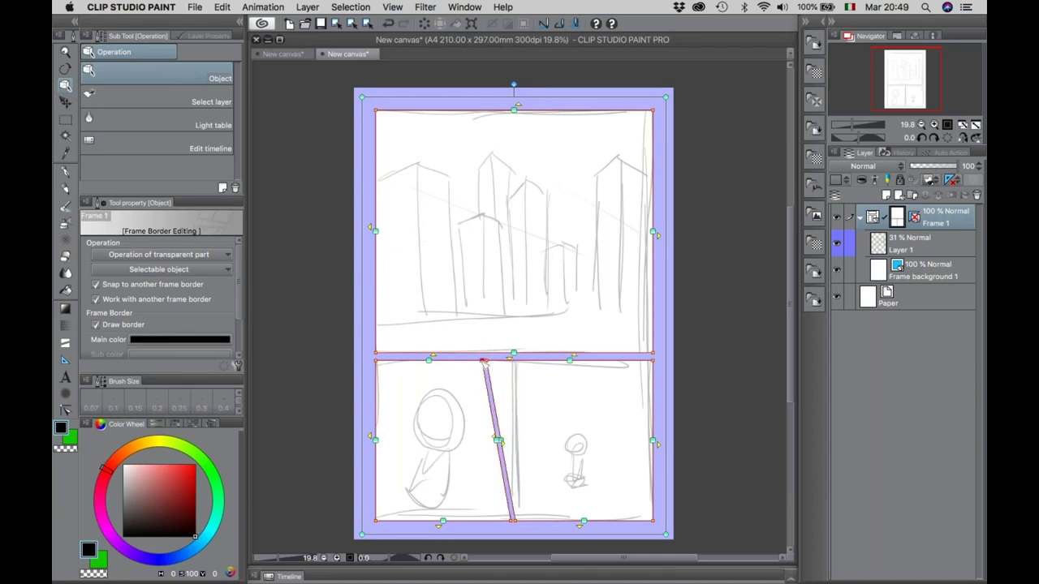
drag(513, 521, 542, 520)
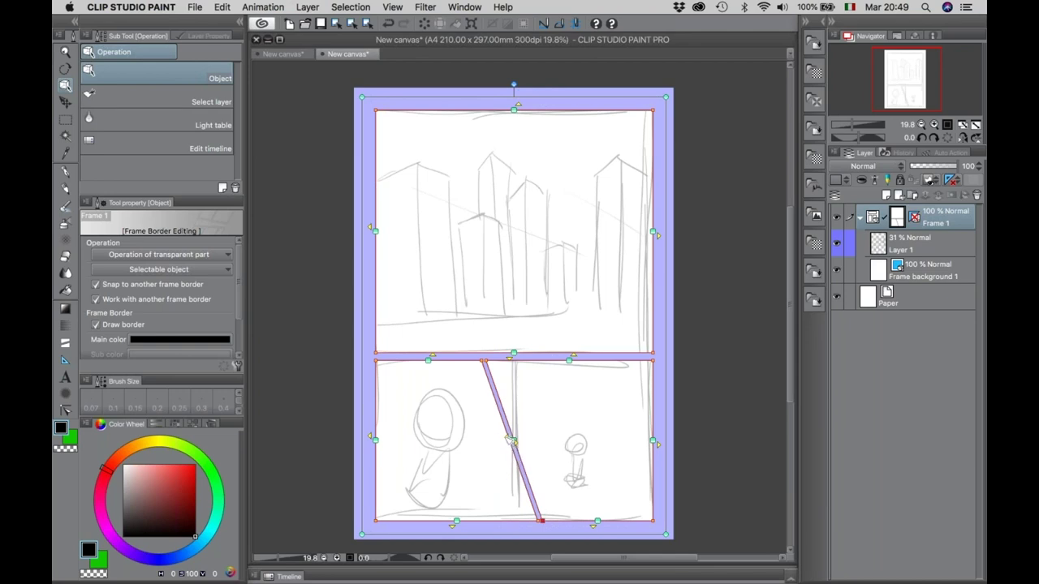
key(super+z)
key(super+z)
key(super+z)
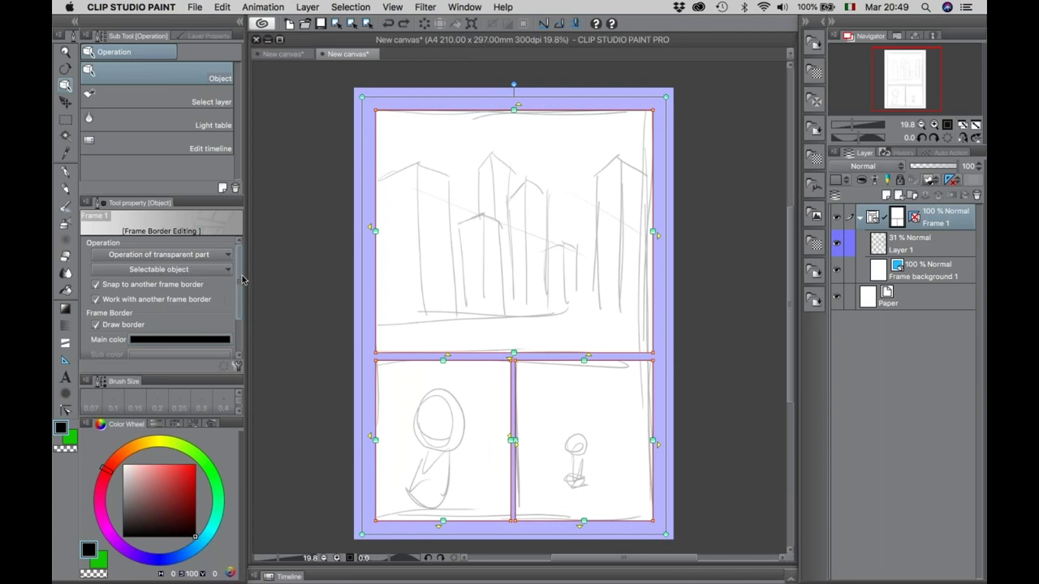
Set the frame border brush size to 1.87 and its main colour to red.
scroll(237, 254, down, 2)
scroll(238, 254, down, 1)
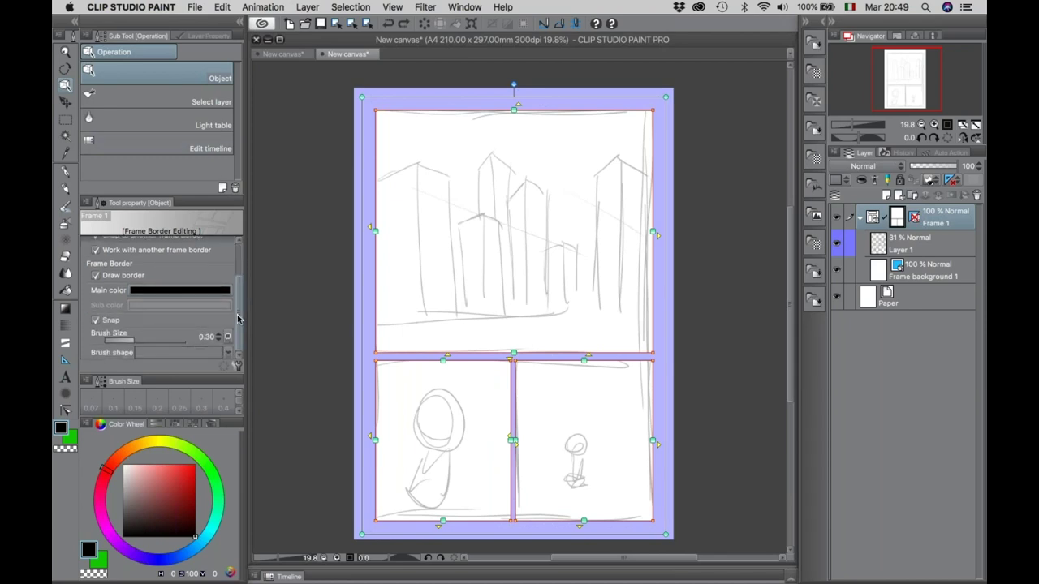
drag(139, 341, 158, 341)
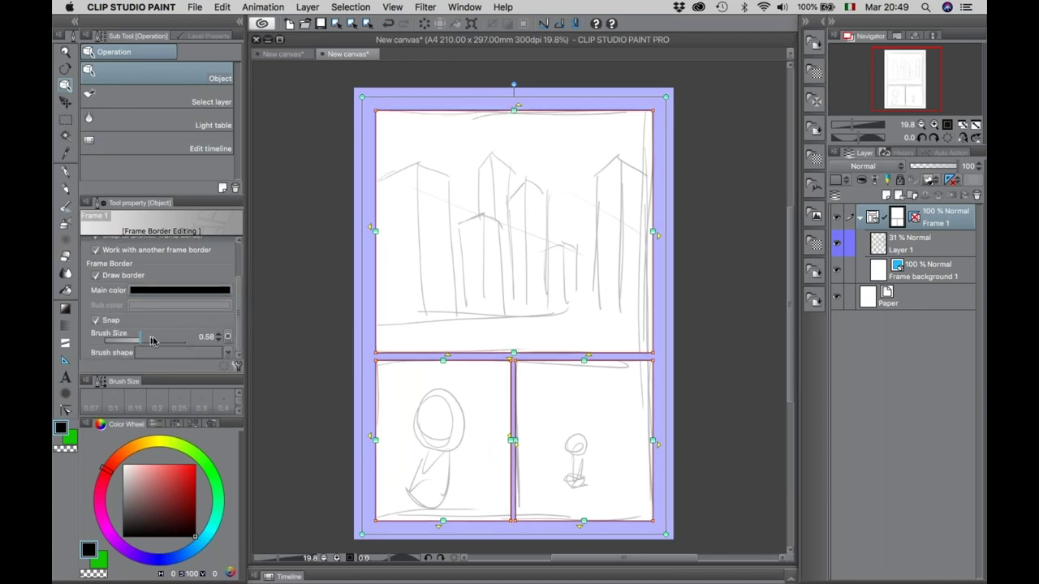
click(177, 291)
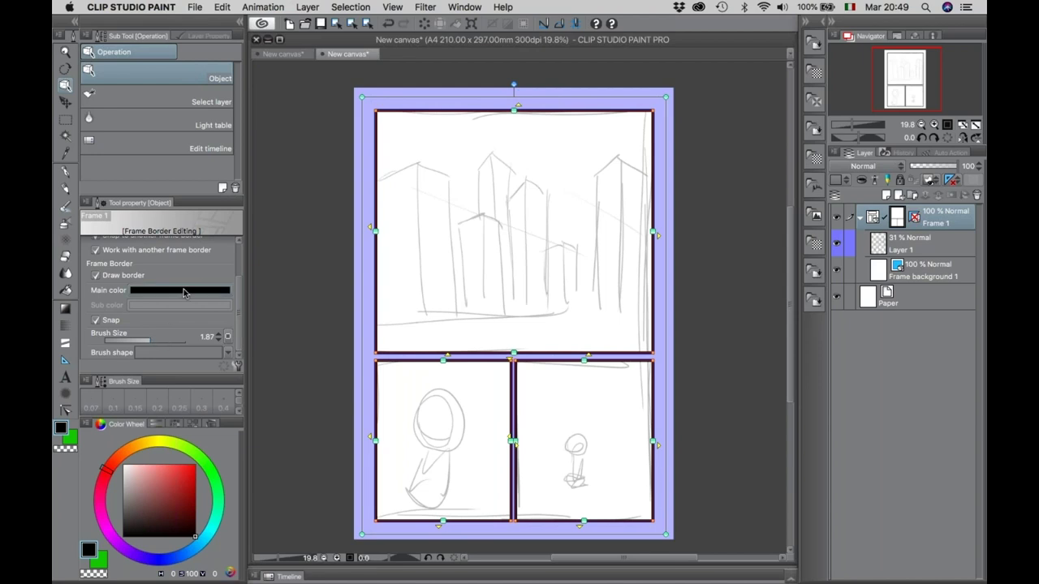
click(364, 75)
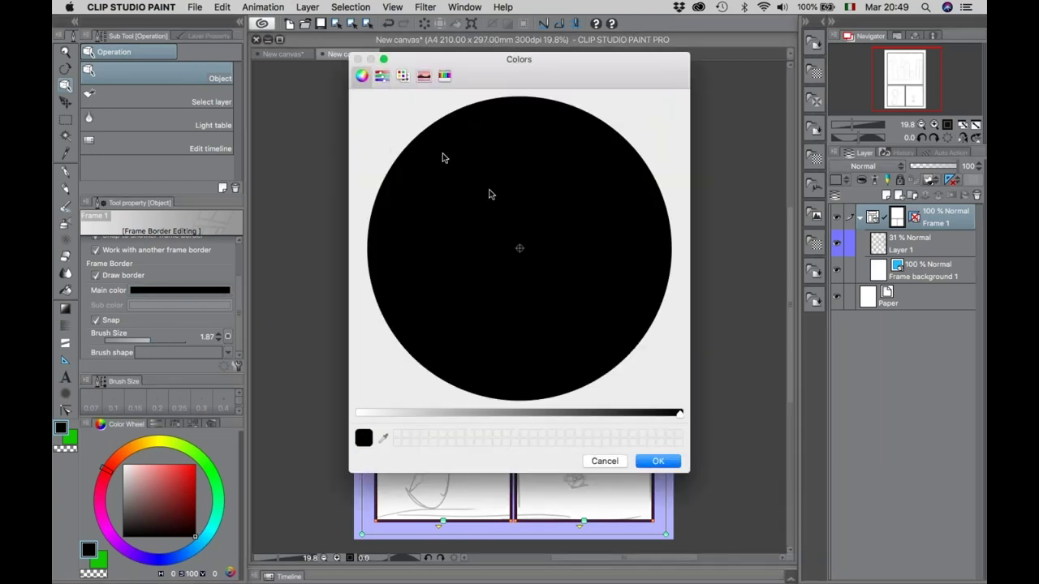
click(403, 75)
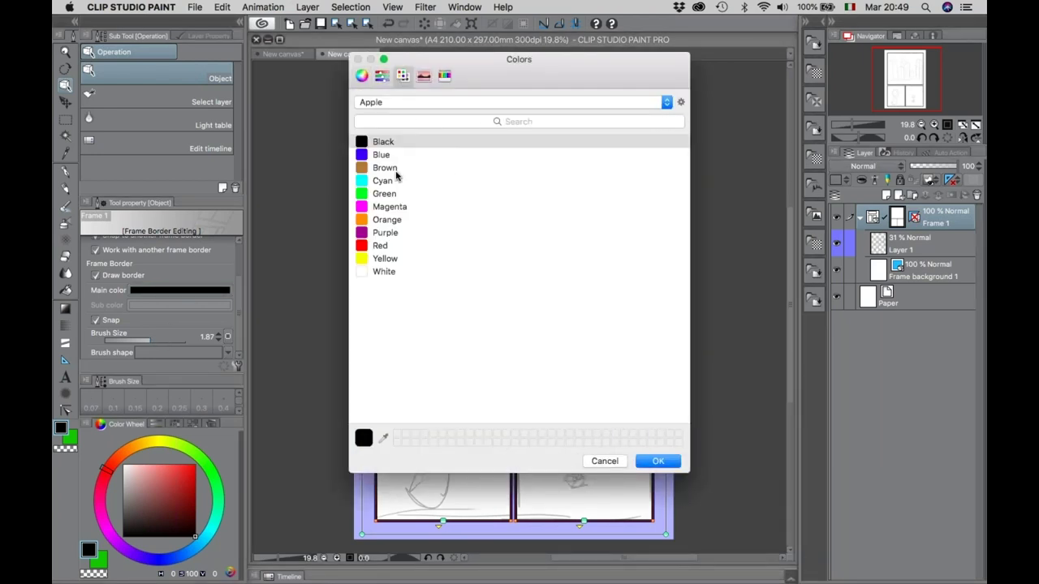
click(378, 246)
click(664, 461)
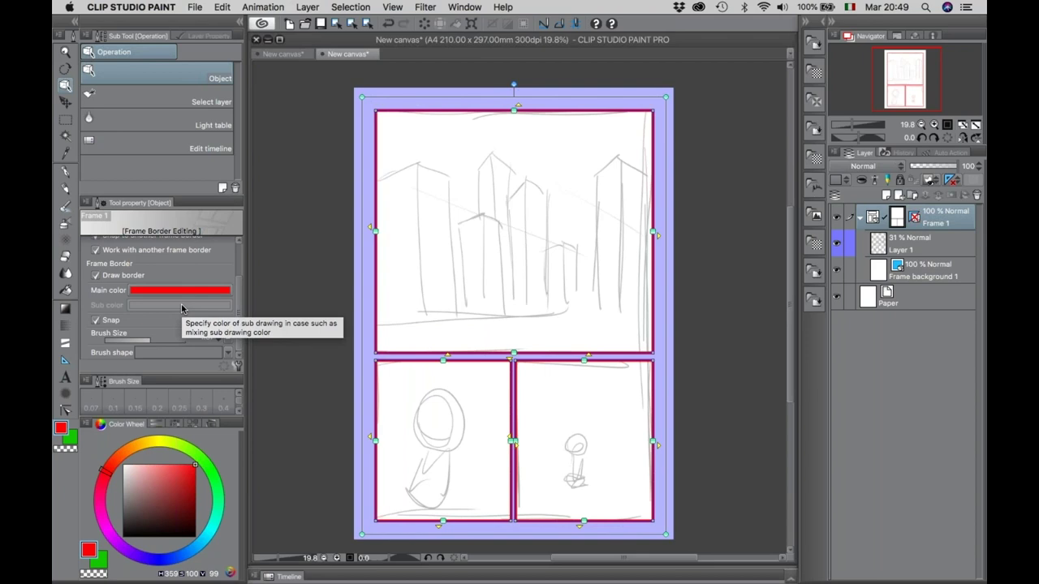
Undo the red colour and thicker width, restoring thin black borders.
key(super+z)
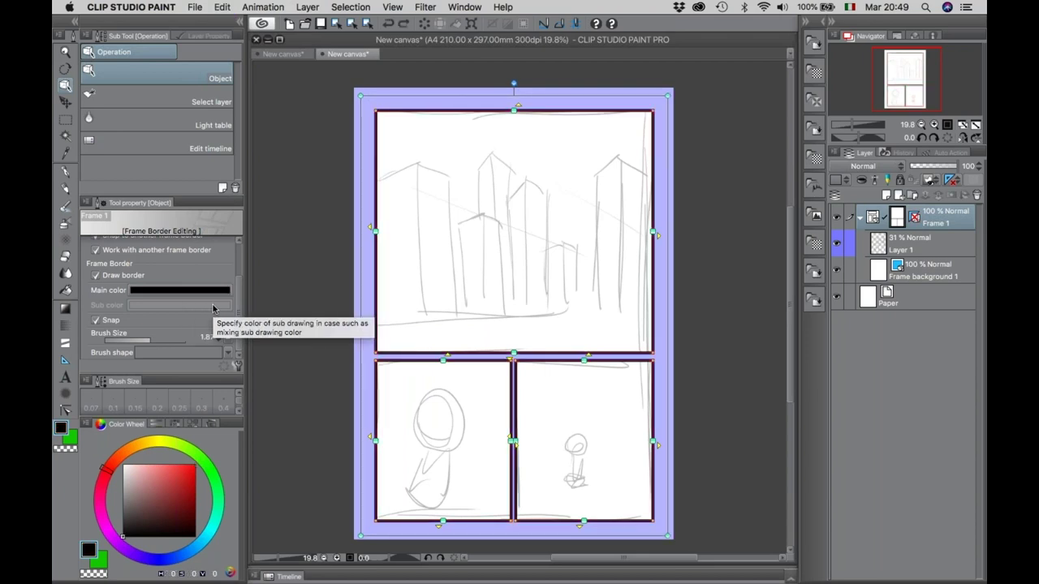
key(super+z)
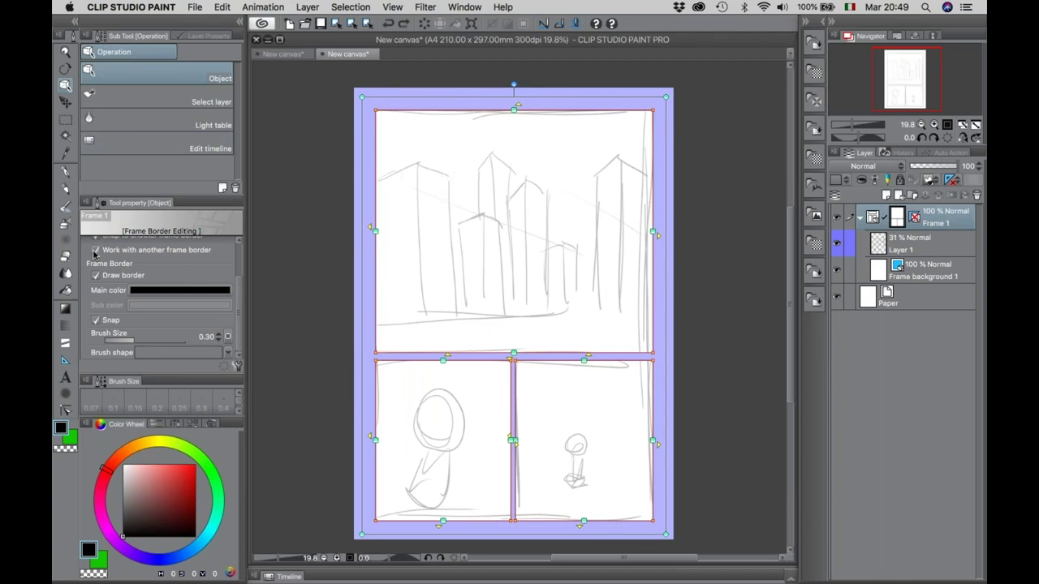
click(66, 344)
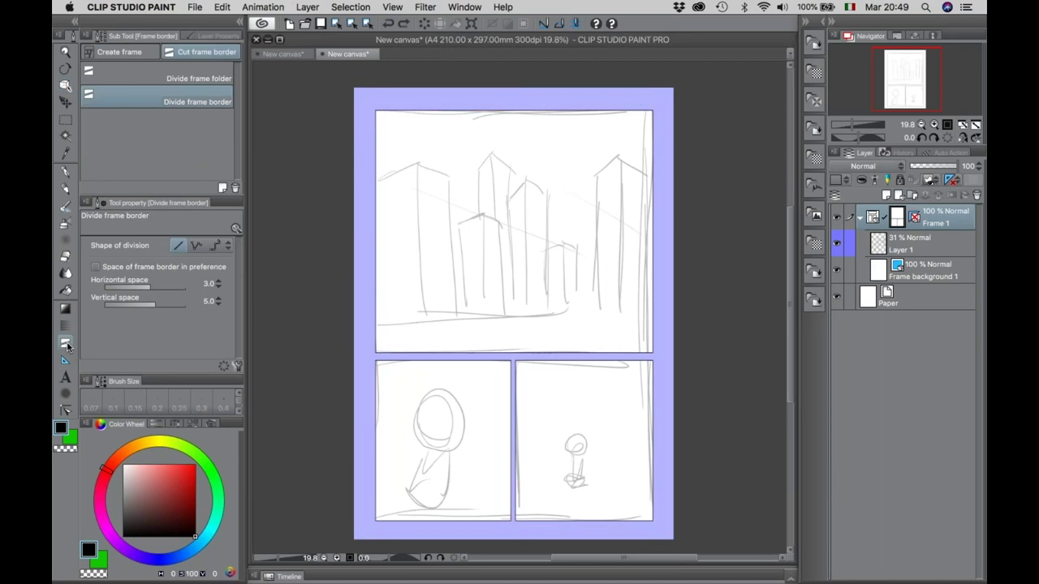
Choose the Ruler tool's Perspective ruler sub-tool.
click(66, 363)
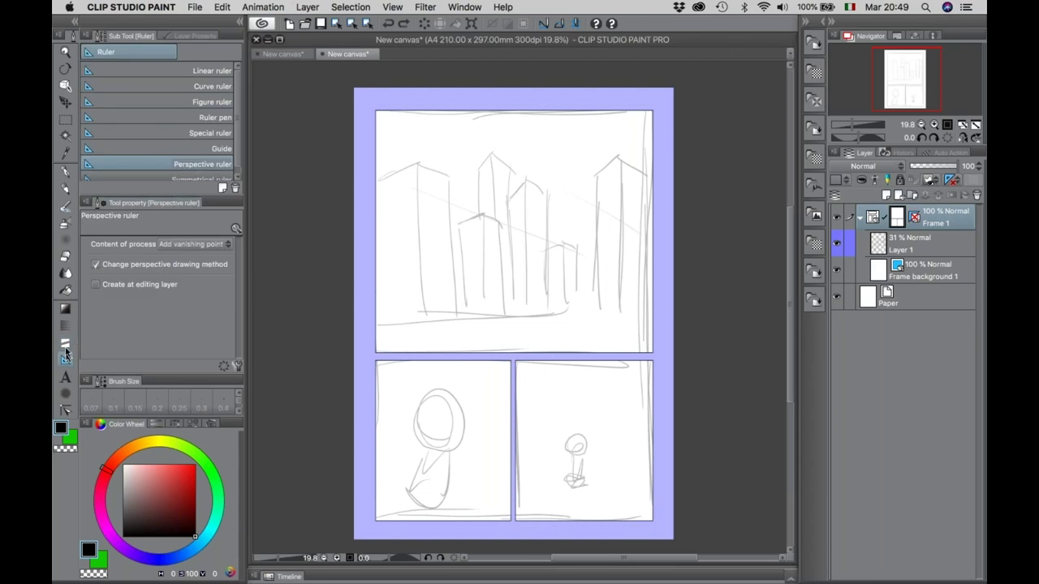
click(66, 344)
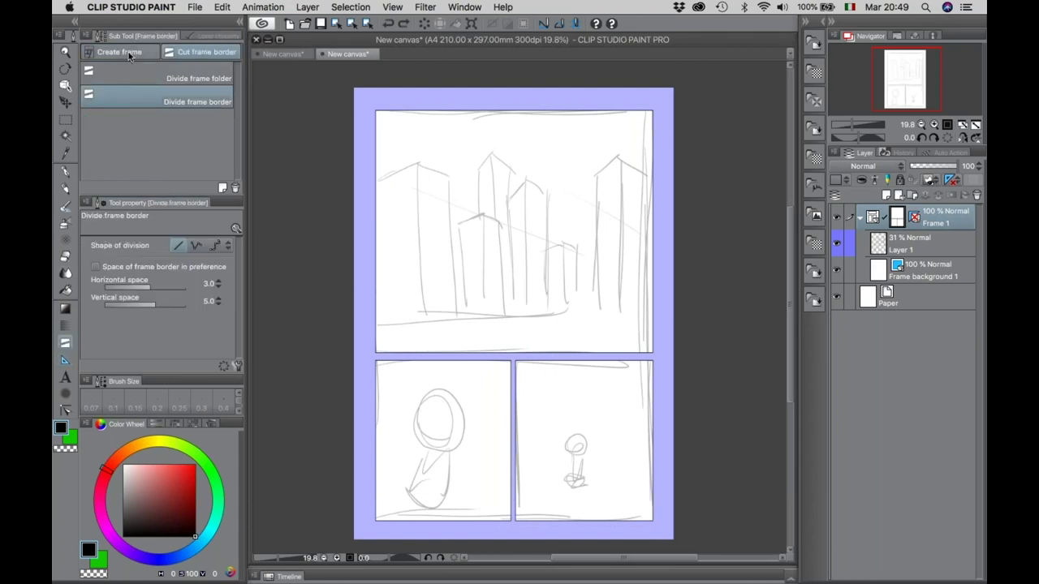
click(128, 54)
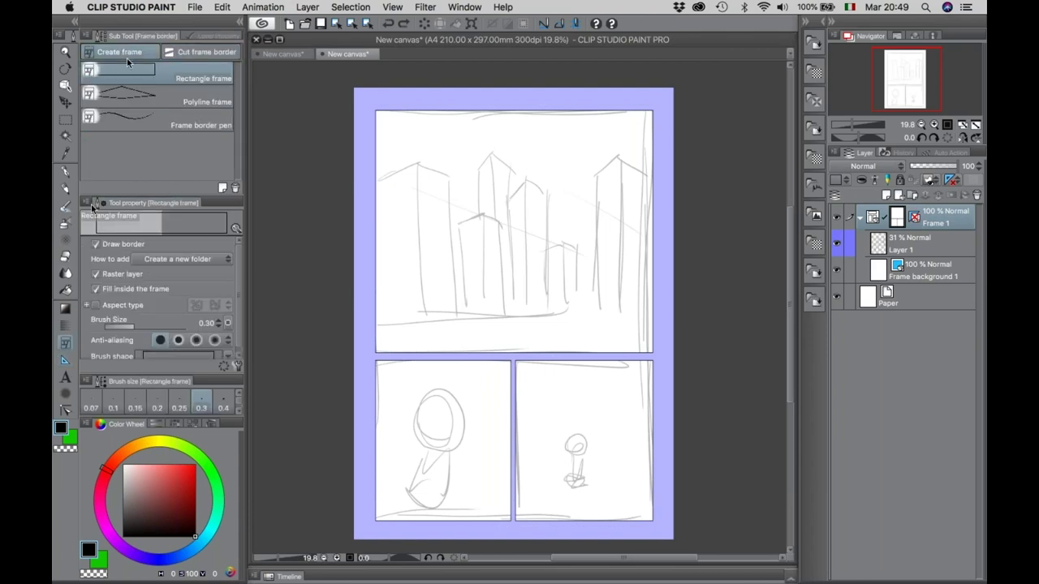
click(66, 363)
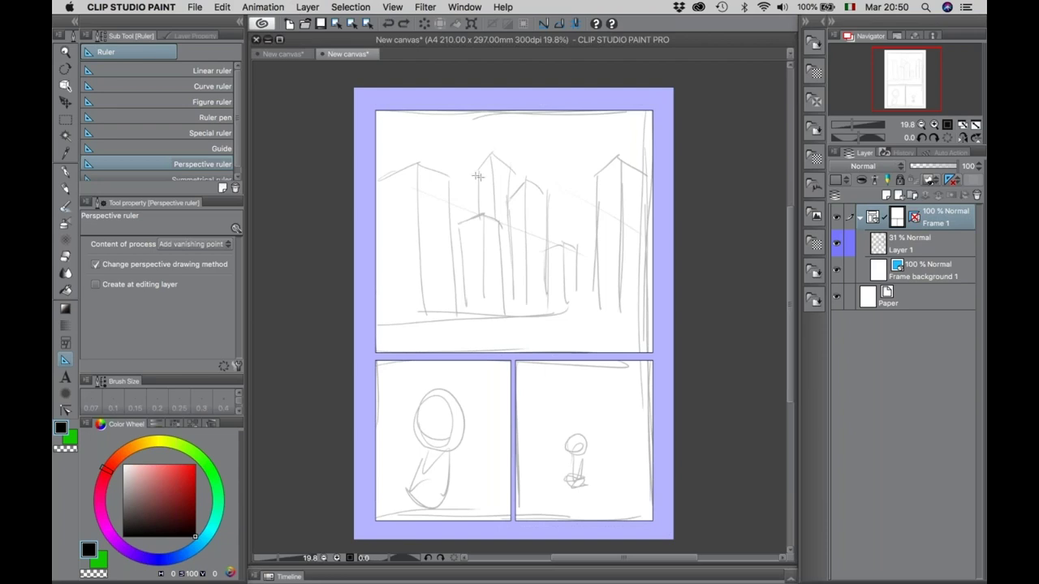
Draw a guide through a skyscraper peak and a horizon line, then move the vanishing point onto it.
drag(491, 153, 621, 241)
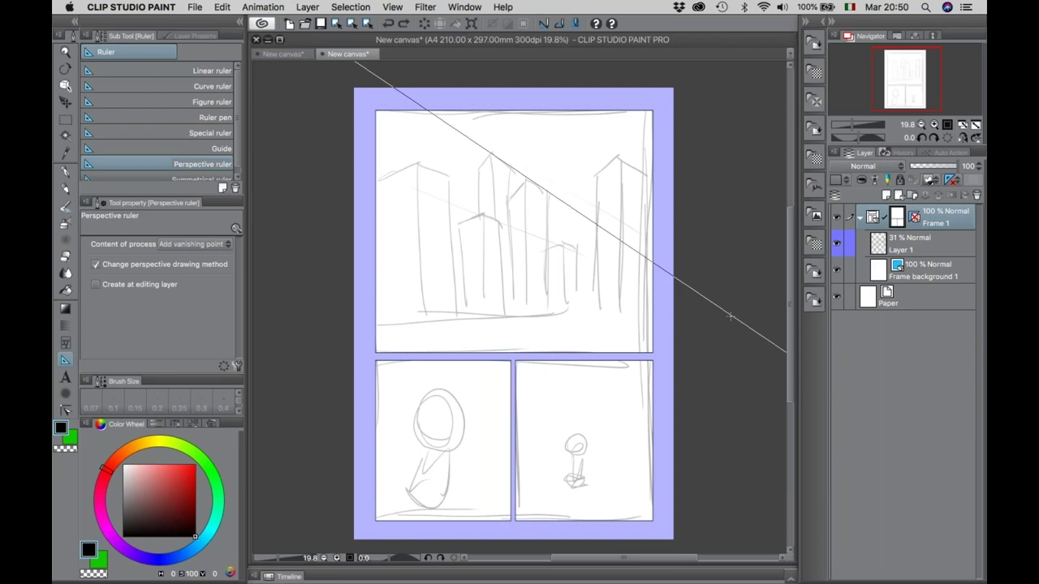
mouse_move(338, 317)
mouse_down()
mouse_move(714, 315)
mouse_move(459, 302)
mouse_up()
ctrl+click(753, 310)
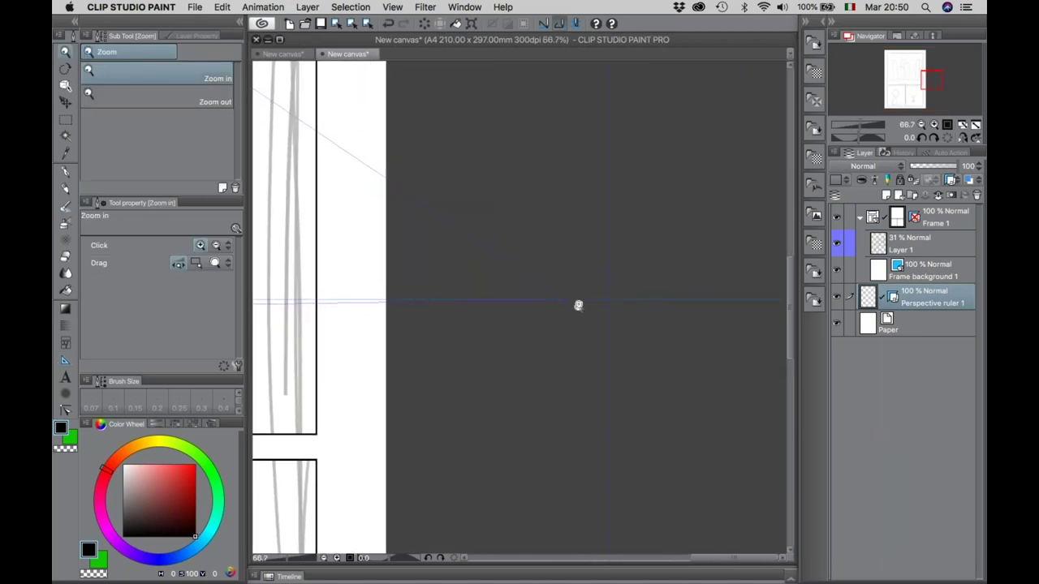
drag(582, 295, 552, 295)
scroll(562, 316, down, 7)
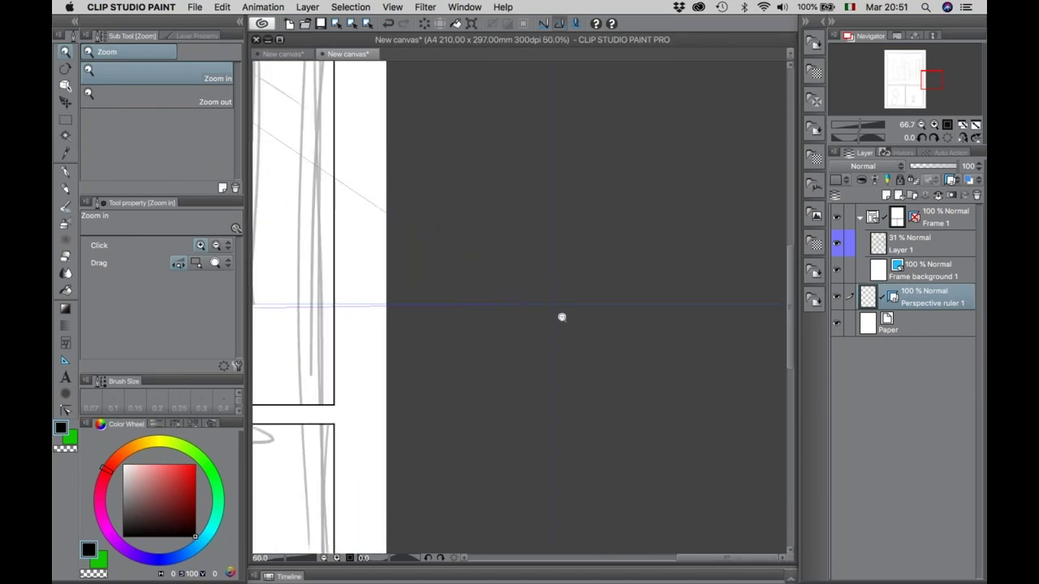
scroll(325, 317, up, 2)
scroll(325, 317, up, 1)
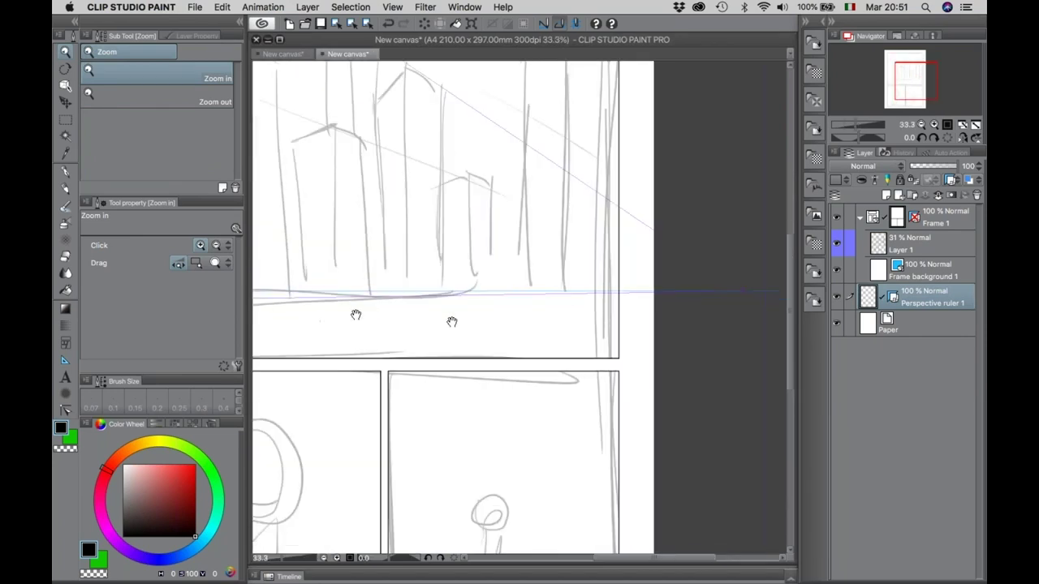
scroll(355, 311, up, 1)
scroll(530, 335, down, 1)
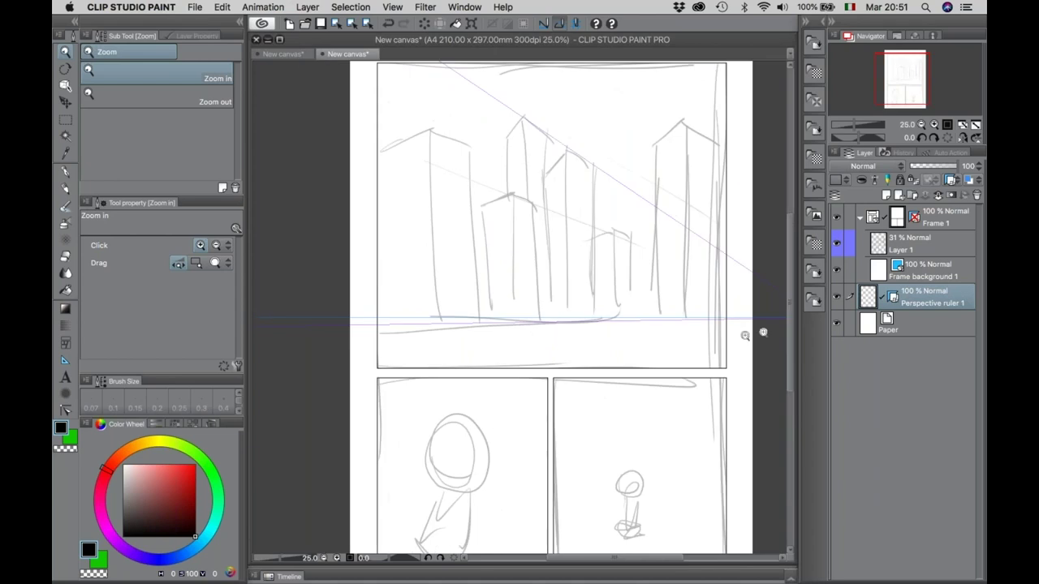
Fade the Layer 1 sketch almost to invisible and select the perspective ruler layer.
click(886, 245)
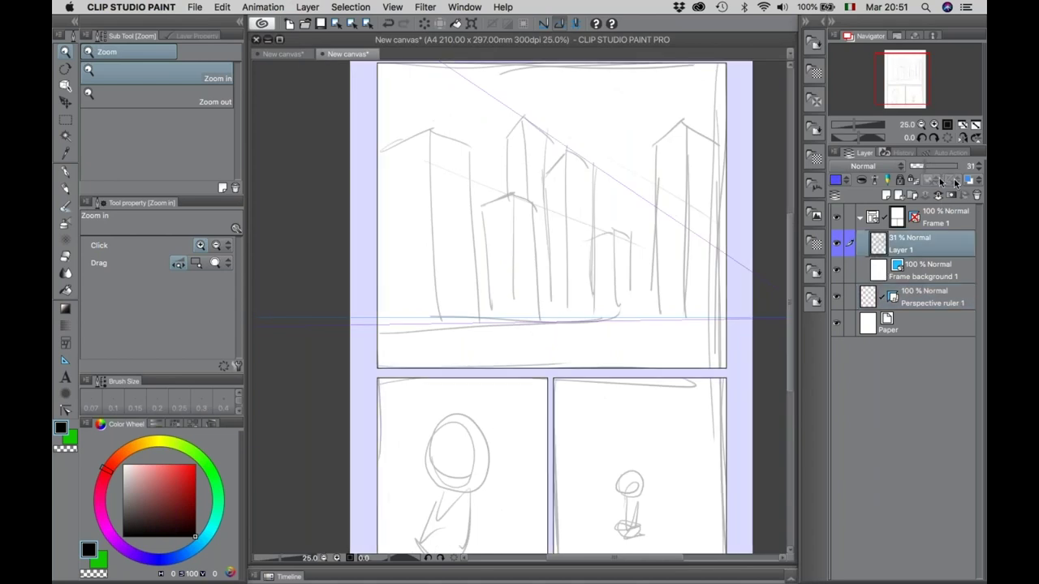
drag(917, 166, 916, 167)
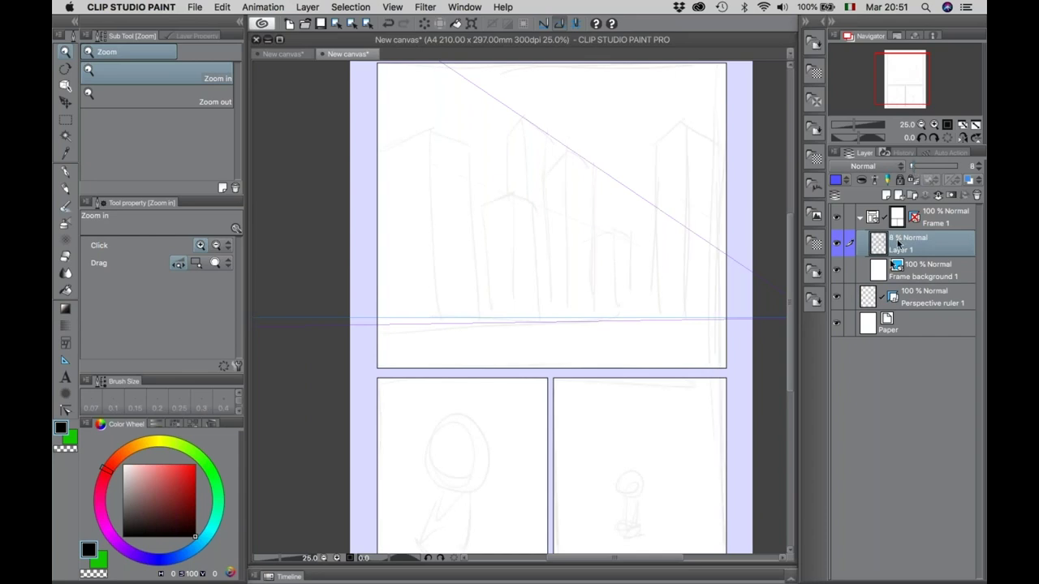
click(869, 294)
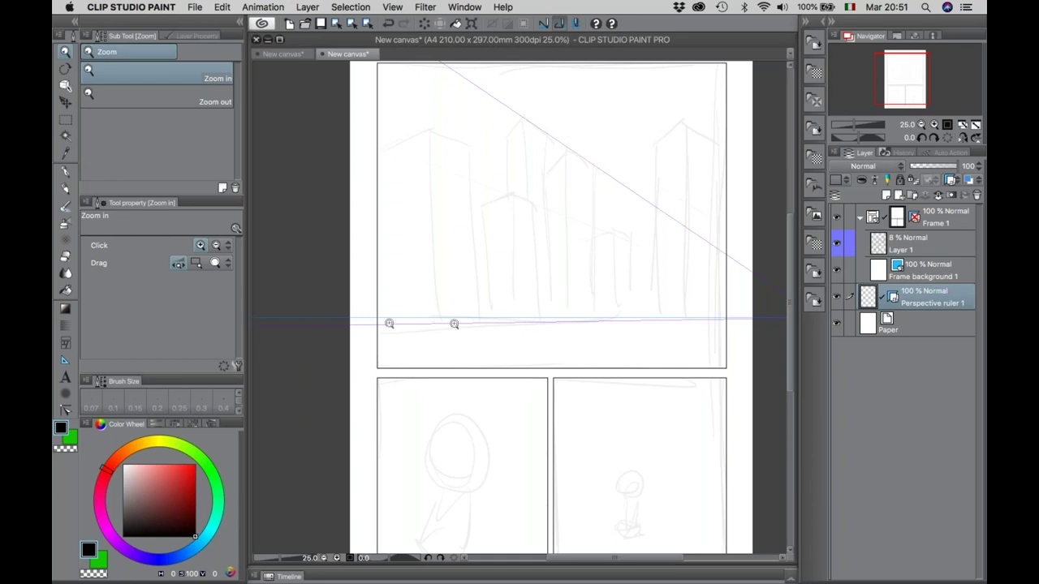
drag(597, 338, 538, 332)
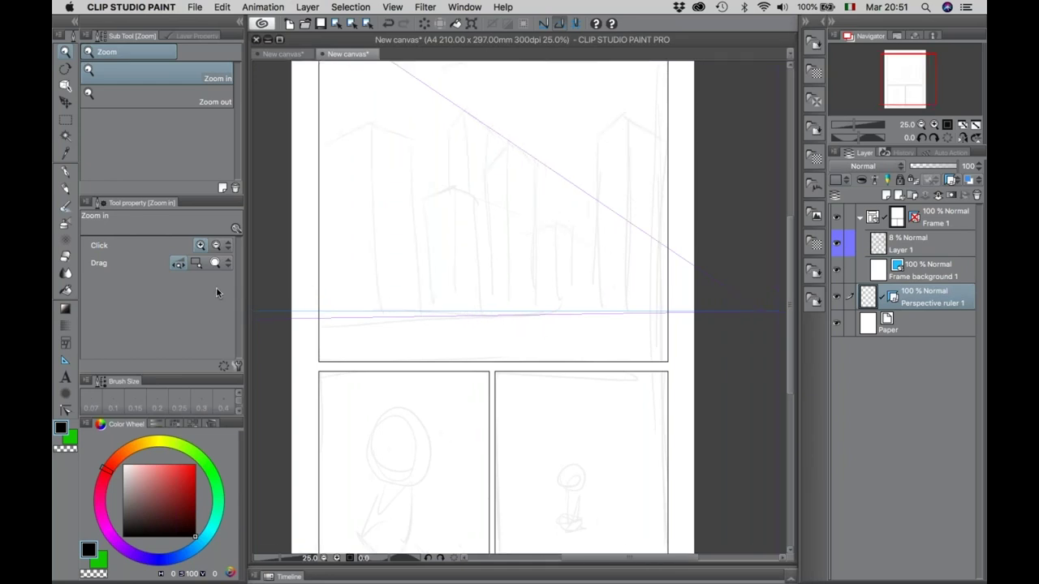
Add another perspective guide across the top panel and recentre the page view.
click(66, 360)
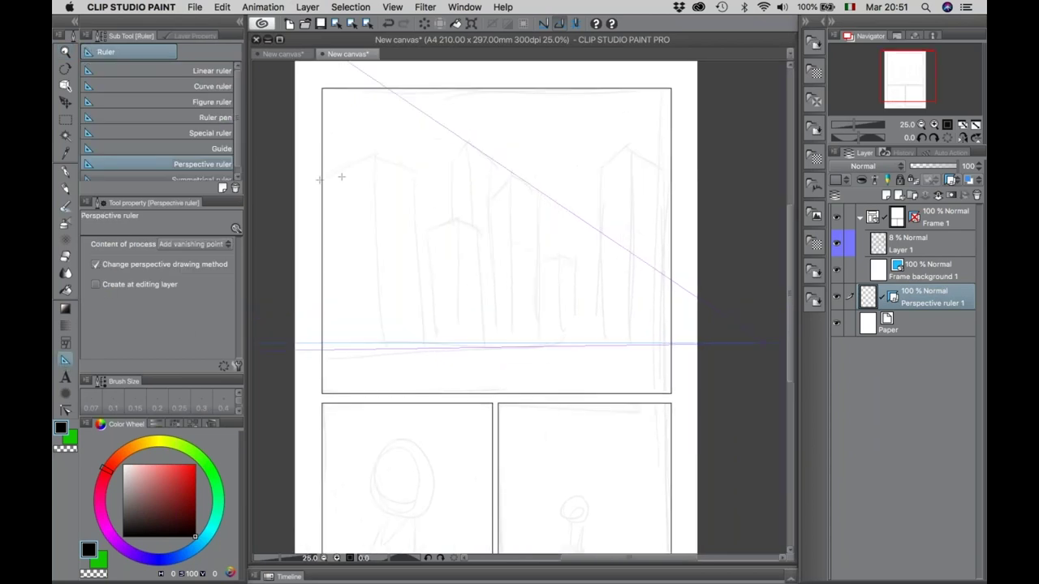
drag(298, 190, 450, 119)
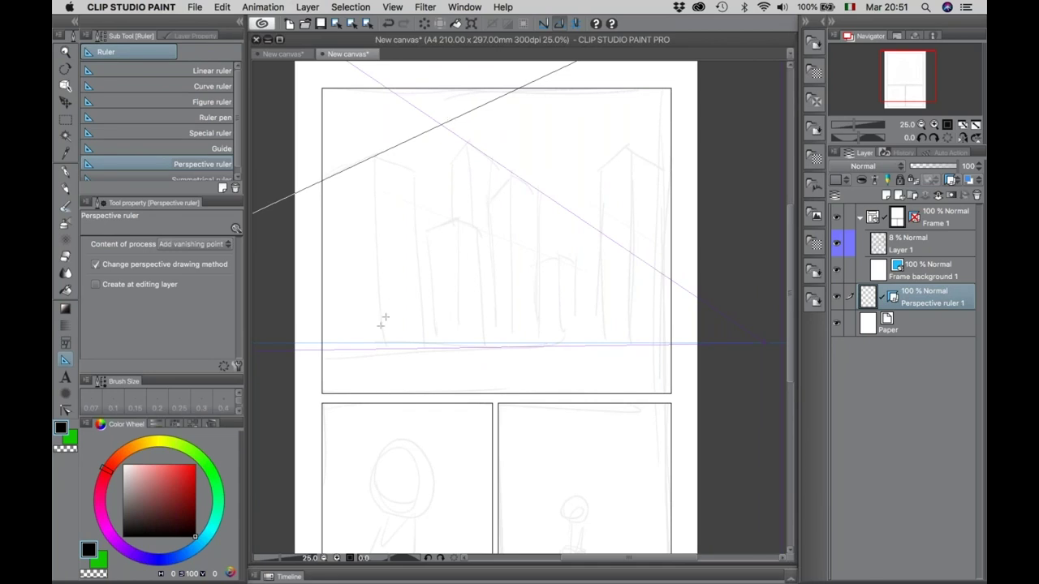
scroll(385, 317, left, 4)
scroll(494, 294, left, 4)
scroll(408, 290, left, 2)
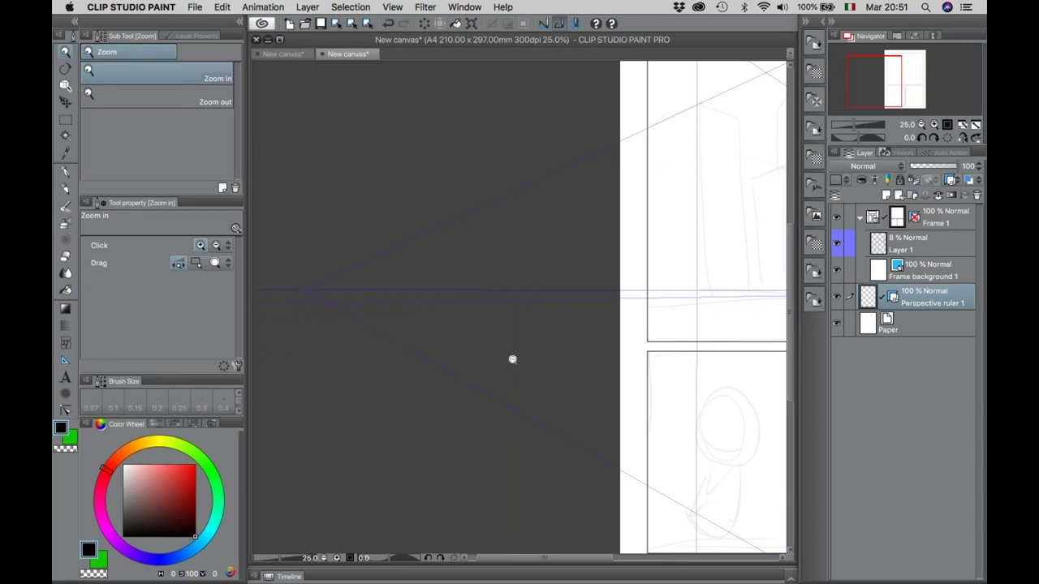
alt+click(511, 358)
drag(573, 322, 328, 322)
click(467, 247)
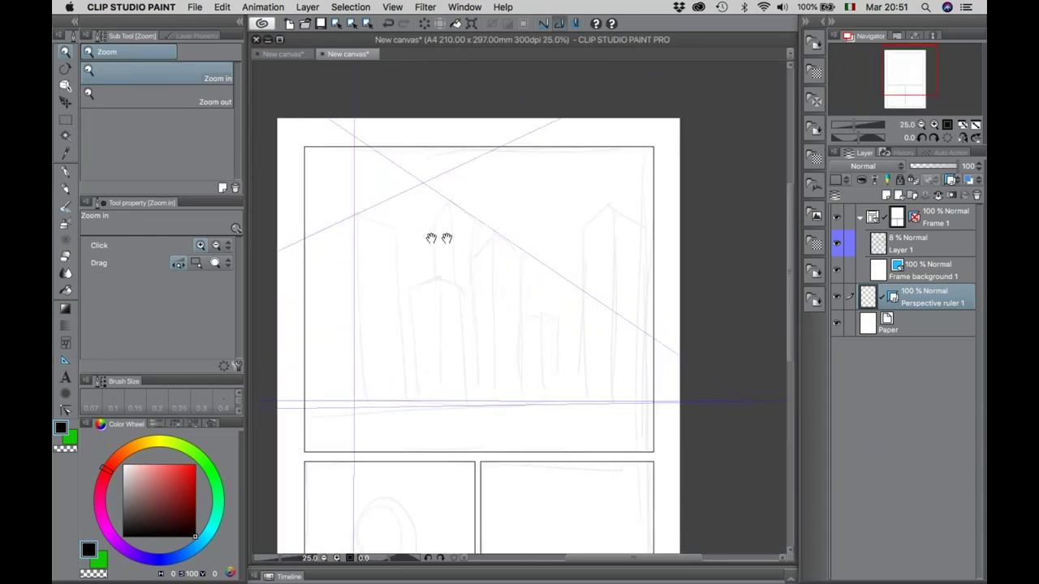
Drag the perspective ruler's vanishing points far beyond the page edges with the Object tool.
click(65, 86)
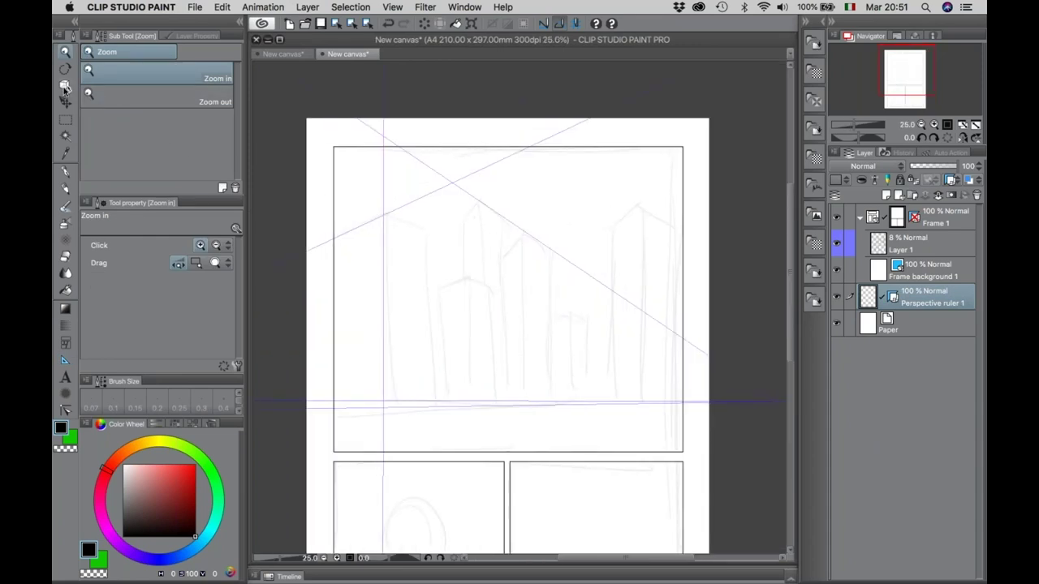
click(434, 196)
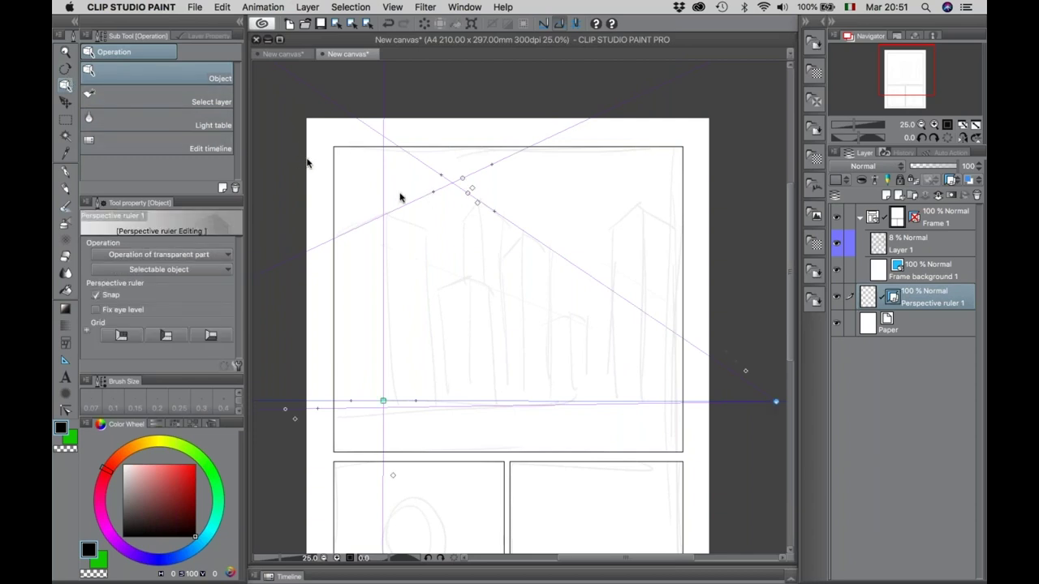
drag(462, 178, 319, 105)
mouse_move(482, 197)
mouse_down()
mouse_move(591, 138)
mouse_move(697, 121)
mouse_up()
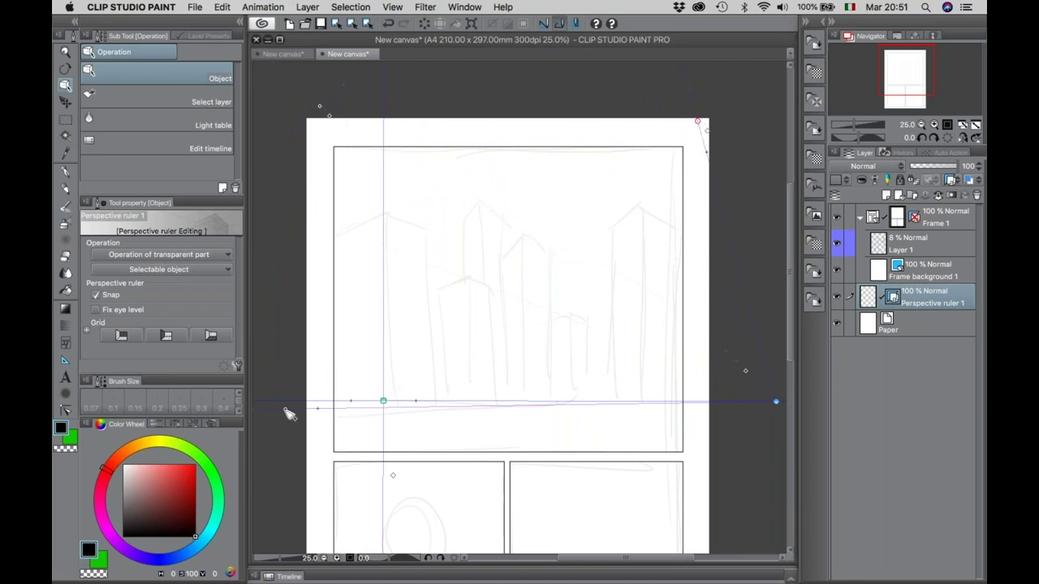
drag(290, 412, 668, 485)
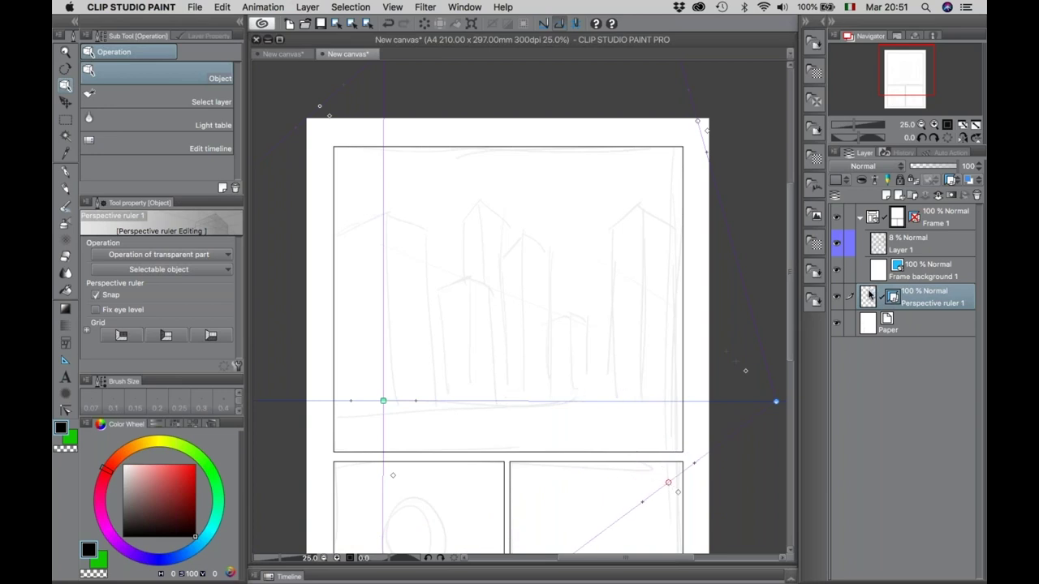
click(888, 248)
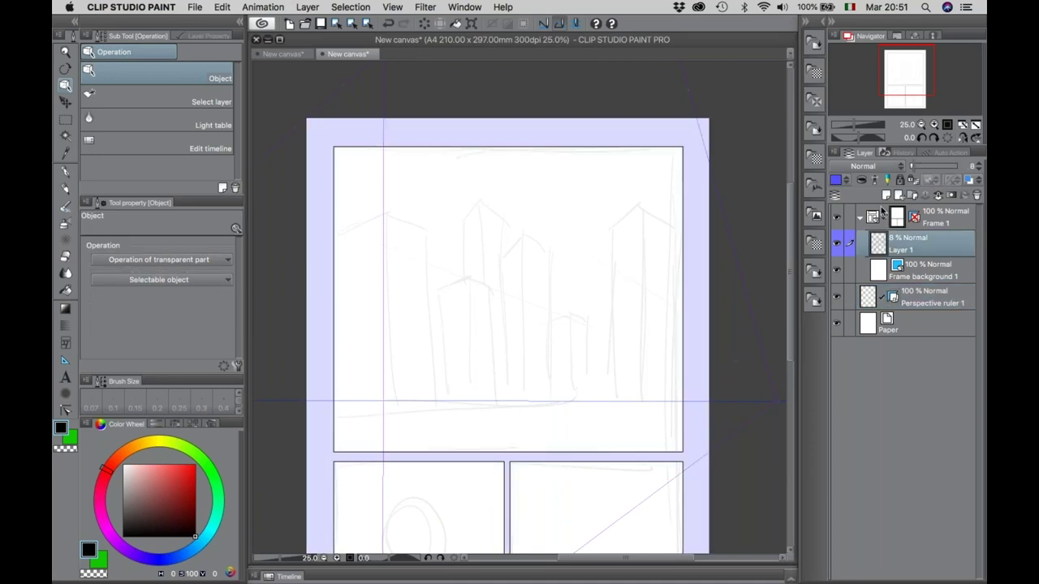
Add a new Layer 2, sketch trial perspective strokes with the Darker pencil, then undo them.
click(887, 196)
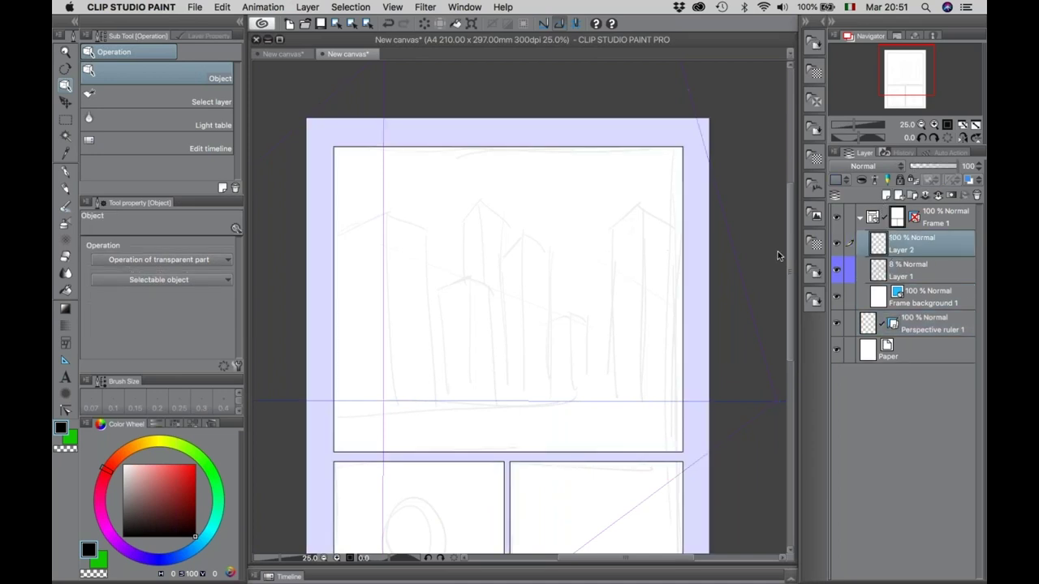
click(66, 188)
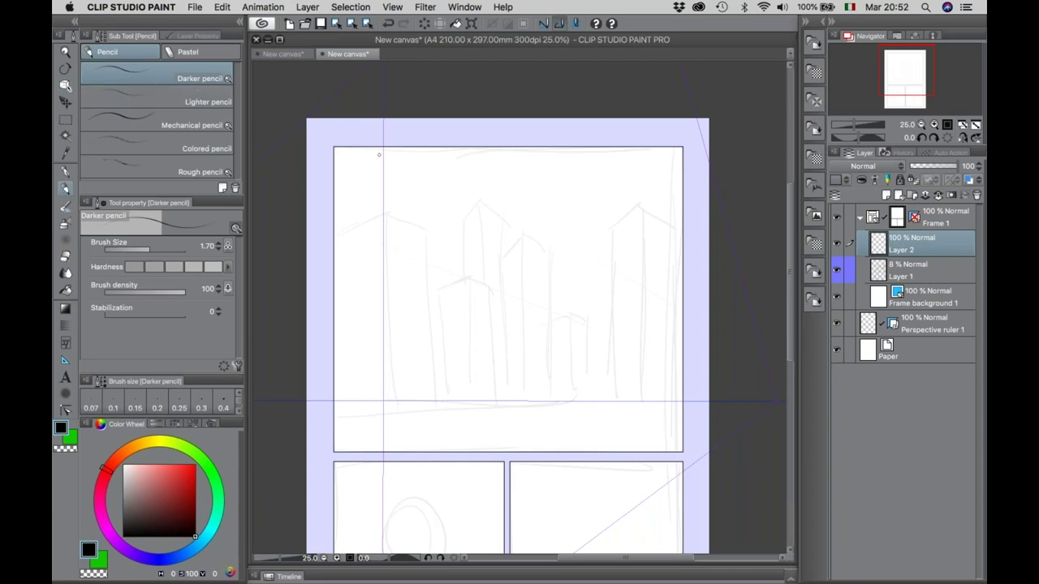
drag(398, 189, 580, 289)
drag(442, 186, 581, 276)
drag(468, 171, 599, 270)
mouse_move(524, 182)
mouse_down()
mouse_move(600, 247)
mouse_move(623, 247)
mouse_up()
mouse_move(569, 162)
mouse_down()
mouse_move(635, 238)
mouse_move(649, 240)
mouse_up()
drag(621, 179, 673, 252)
drag(640, 173, 683, 245)
drag(439, 262, 641, 345)
drag(414, 300, 632, 361)
drag(441, 348, 652, 381)
drag(516, 422, 641, 412)
mouse_move(498, 147)
mouse_down()
mouse_move(334, 229)
mouse_move(341, 239)
mouse_up()
drag(586, 157, 363, 247)
drag(622, 185, 386, 264)
drag(552, 256, 390, 297)
drag(590, 294, 392, 328)
drag(598, 333, 403, 354)
drag(603, 358, 410, 370)
drag(535, 391, 416, 387)
drag(497, 434, 405, 429)
drag(439, 426, 387, 421)
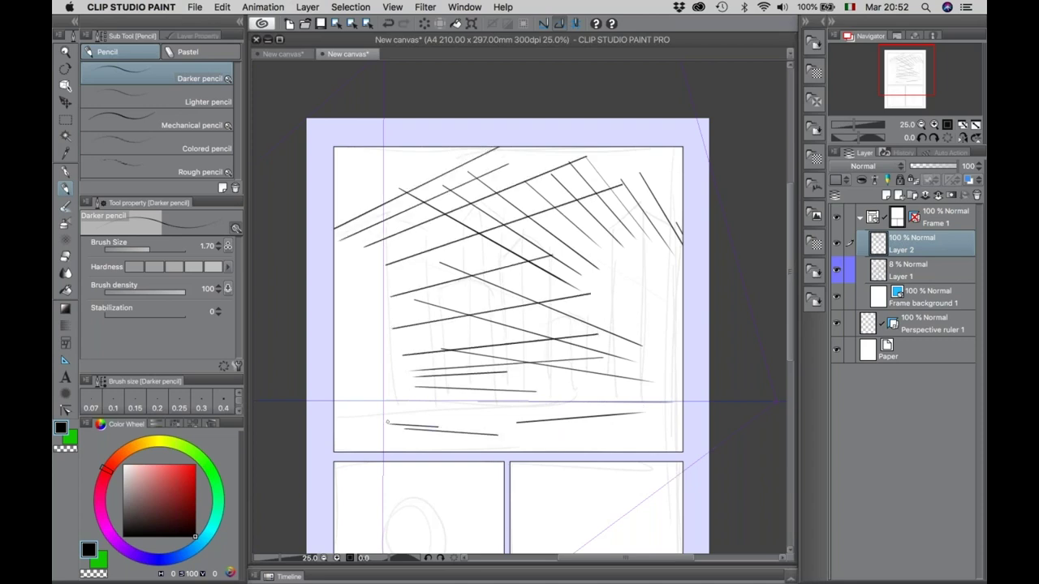
key(ctrl+z)
key(ctrl+z)
key(ctrl+z)
Draw five long vertical test strokes across the panel and undo them.
key(ctrl+z)
key(ctrl+z)
key(ctrl+z)
key(ctrl+z)
key(ctrl+z)
key(ctrl+z)
key(ctrl+z)
key(ctrl+z)
key(ctrl+z)
key(ctrl+z)
key(ctrl+z)
drag(440, 194, 441, 416)
drag(474, 160, 473, 412)
drag(531, 181, 530, 414)
drag(583, 158, 583, 423)
drag(617, 179, 616, 411)
key(ctrl+z)
key(ctrl+z)
key(ctrl+z)
key(ctrl+z)
key(ctrl+z)
key(ctrl+z)
key(ctrl+z)
key(ctrl+z)
key(ctrl+z)
key(ctrl+z)
key(ctrl+z)
key(ctrl+z)
key(ctrl+z)
key(ctrl+z)
key(ctrl+z)
key(ctrl+z)
key(ctrl+z)
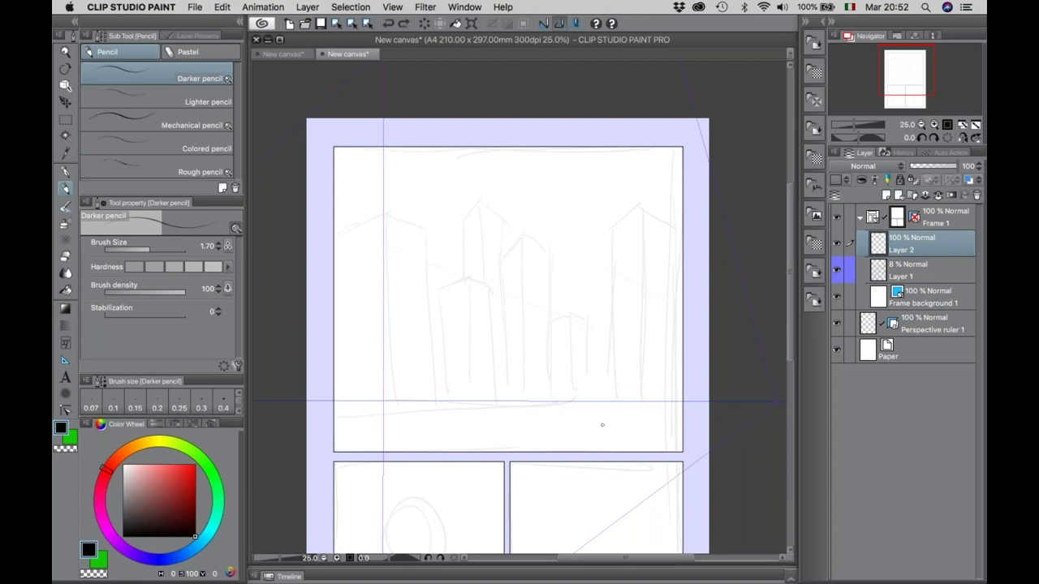
key(/)
Ink the tall central building's roof and corner, the front building walls, and the right-hand building.
click(508, 225)
click(502, 268)
drag(502, 269, 504, 240)
key(p)
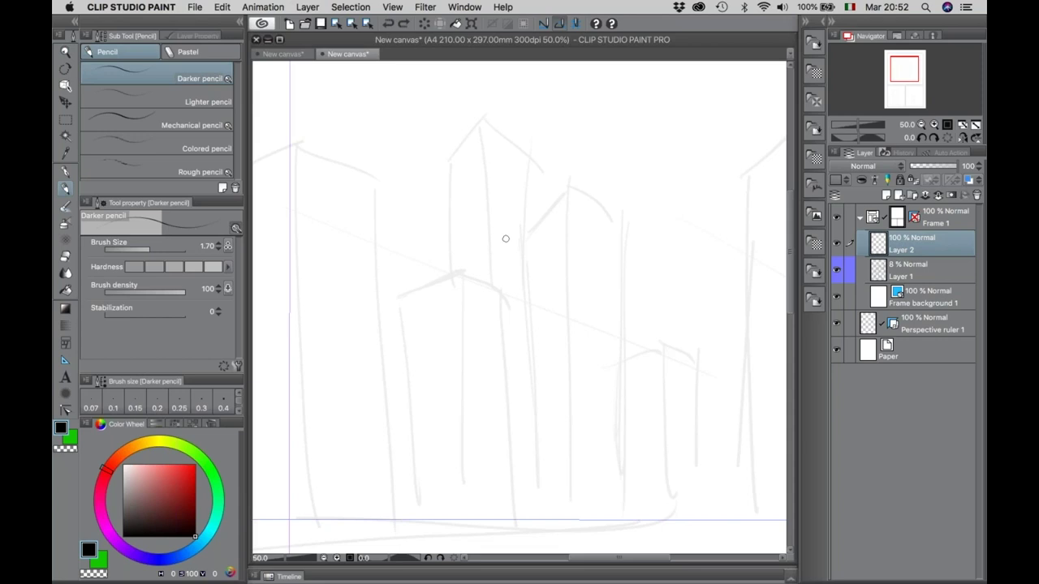
mouse_move(482, 120)
mouse_down()
mouse_move(533, 154)
mouse_move(545, 512)
mouse_up()
mouse_move(482, 119)
mouse_down()
mouse_move(481, 264)
mouse_move(461, 127)
mouse_move(432, 139)
mouse_move(431, 272)
mouse_move(505, 291)
mouse_move(504, 506)
mouse_up()
drag(397, 287, 396, 511)
drag(455, 272, 454, 513)
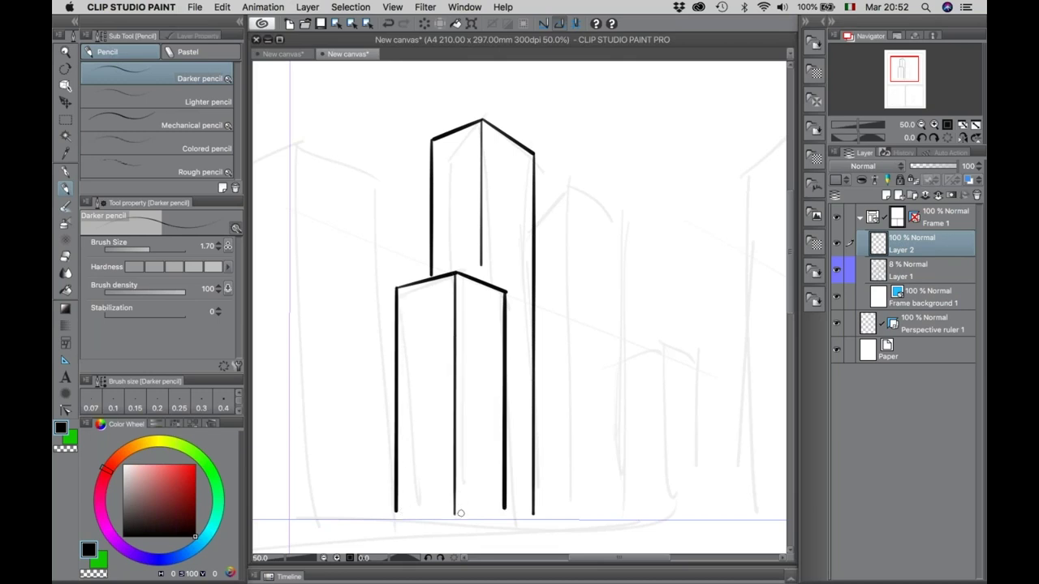
mouse_move(534, 221)
mouse_down()
mouse_move(577, 210)
mouse_move(643, 250)
mouse_move(641, 515)
mouse_up()
drag(577, 211, 578, 500)
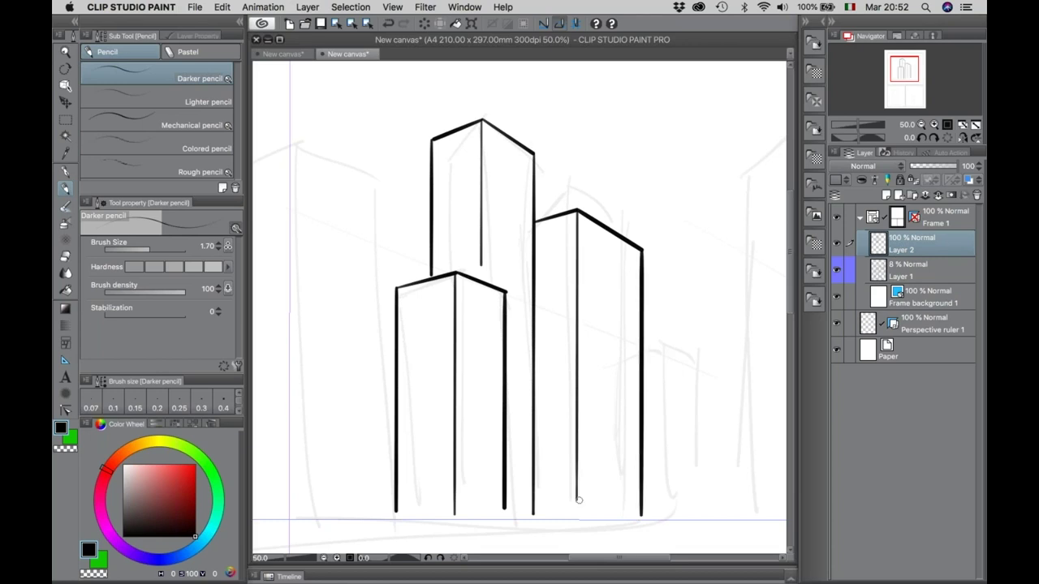
Ink the right-edge buildings, the small building, and the left building's outline and corner.
ctrl+alt+click(609, 295)
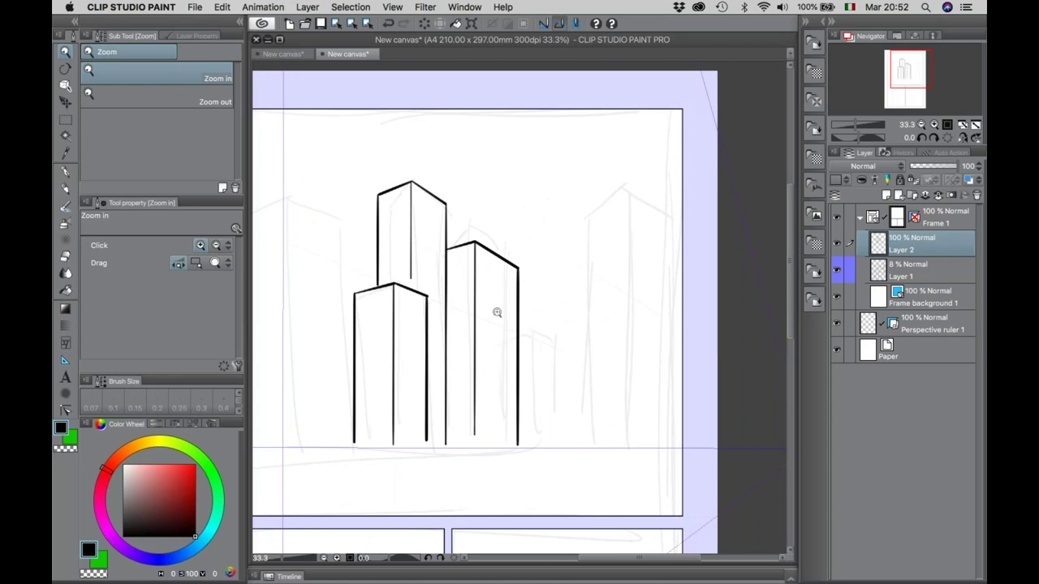
mouse_move(590, 449)
mouse_down()
mouse_move(593, 228)
mouse_move(644, 214)
mouse_move(645, 454)
mouse_up()
drag(643, 214, 672, 252)
key(ctrl+z)
mouse_move(643, 213)
mouse_down()
mouse_move(674, 252)
mouse_move(677, 449)
mouse_up()
mouse_move(654, 229)
mouse_down()
mouse_move(654, 161)
mouse_move(682, 153)
mouse_up()
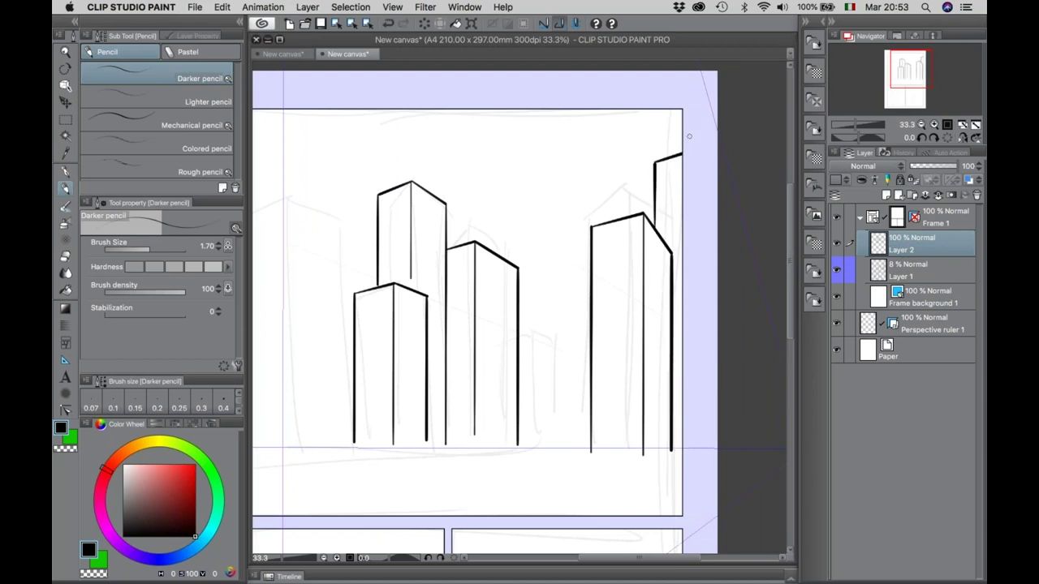
mouse_move(519, 334)
mouse_down()
mouse_move(568, 342)
mouse_move(568, 453)
mouse_up()
drag(542, 333, 542, 447)
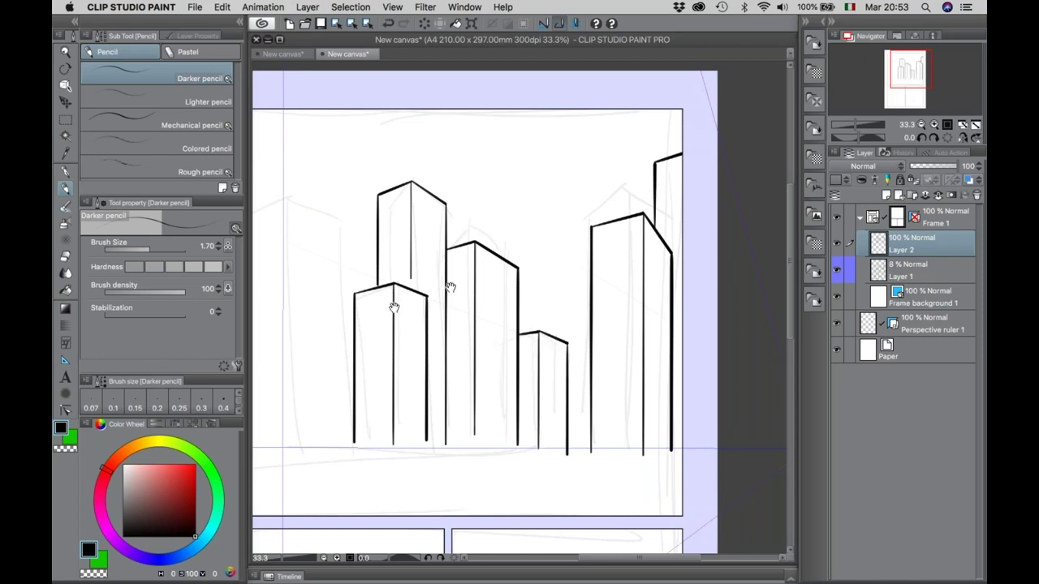
scroll(395, 302, left, 5)
mouse_move(309, 206)
mouse_down()
mouse_move(365, 183)
mouse_move(419, 208)
mouse_move(417, 430)
mouse_up()
drag(364, 185, 362, 434)
Draw three window slits and long parallel edge lines on the left building.
key(slash)
click(374, 213)
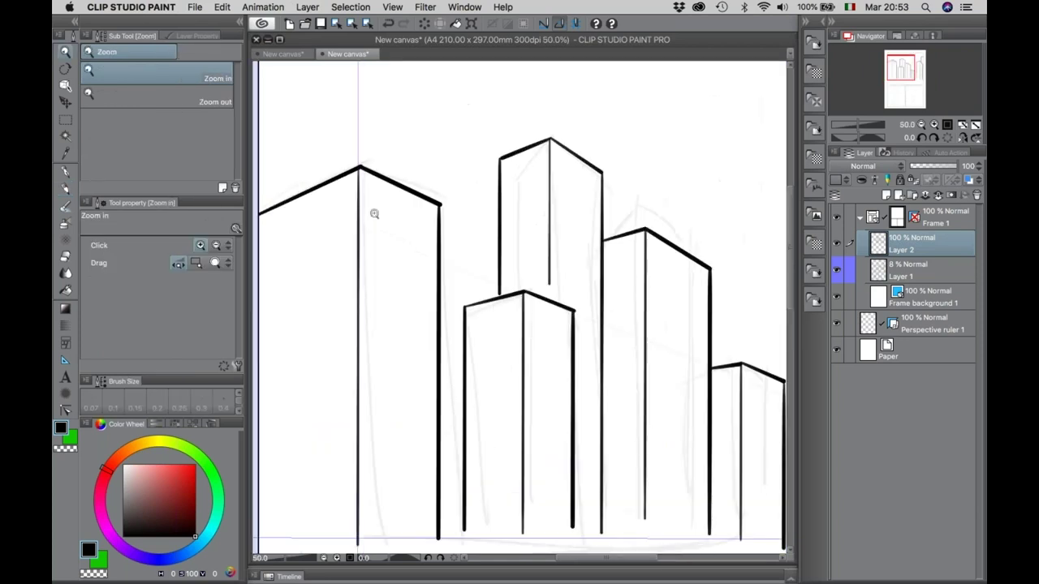
scroll(426, 248, down, 2)
click(403, 253)
key(p)
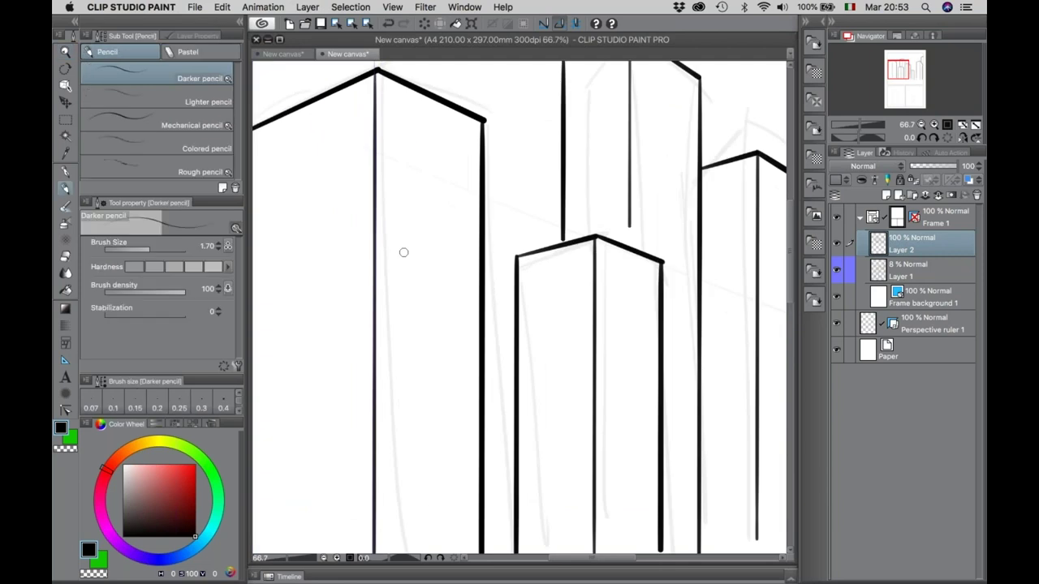
mouse_move(385, 86)
mouse_down()
mouse_move(383, 217)
mouse_move(404, 96)
mouse_move(401, 221)
mouse_move(383, 214)
mouse_move(397, 102)
mouse_move(396, 216)
mouse_up()
mouse_move(391, 96)
mouse_down()
mouse_move(393, 217)
mouse_move(410, 192)
mouse_move(411, 221)
mouse_move(428, 225)
mouse_move(424, 106)
mouse_move(423, 220)
mouse_up()
drag(414, 108, 421, 220)
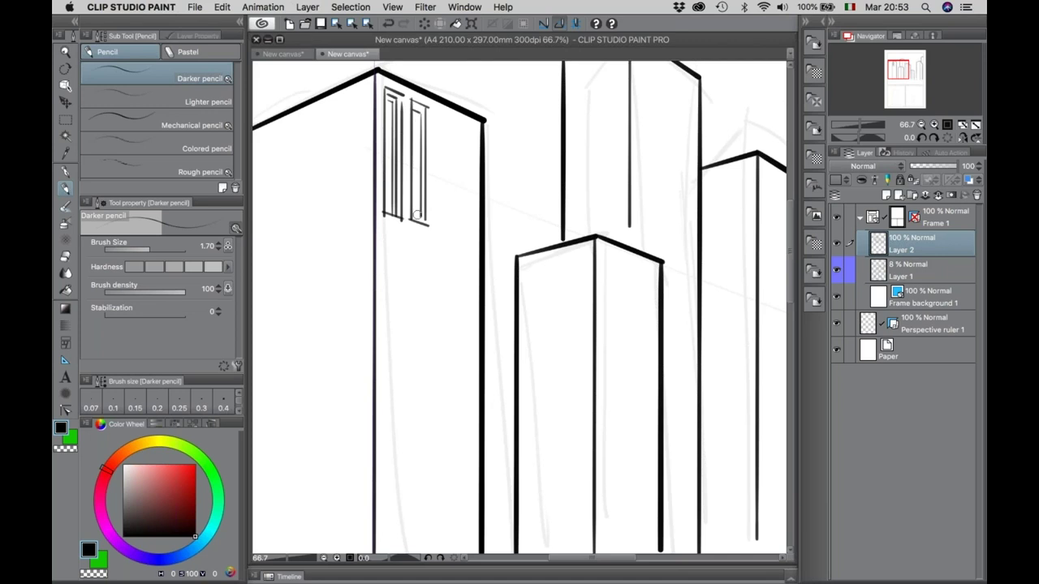
drag(416, 112, 417, 221)
drag(463, 112, 460, 455)
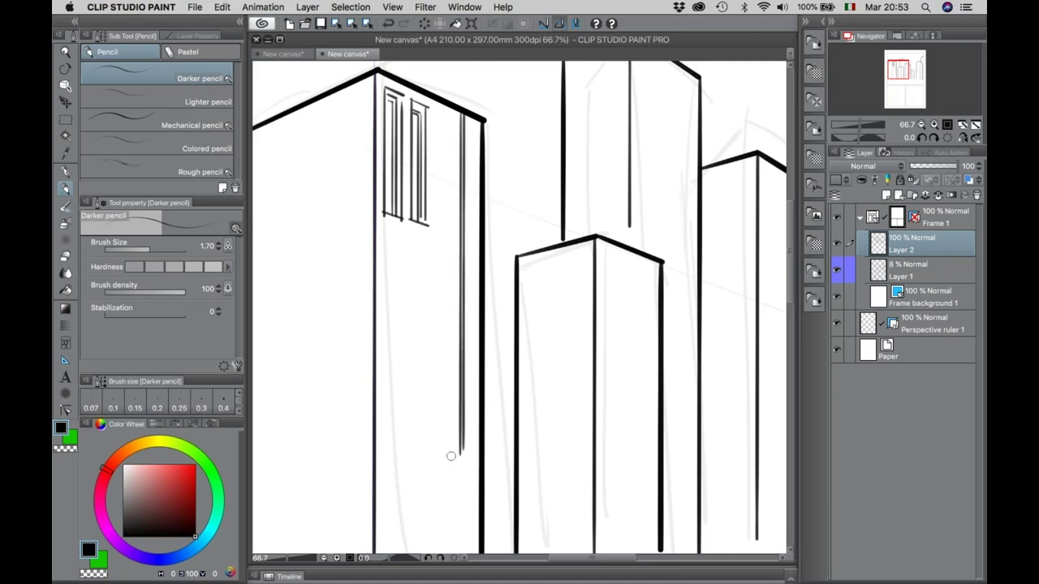
mouse_move(436, 108)
mouse_down()
mouse_move(436, 227)
mouse_move(451, 230)
mouse_up()
mouse_move(451, 231)
mouse_down()
mouse_move(448, 118)
mouse_move(442, 227)
mouse_up()
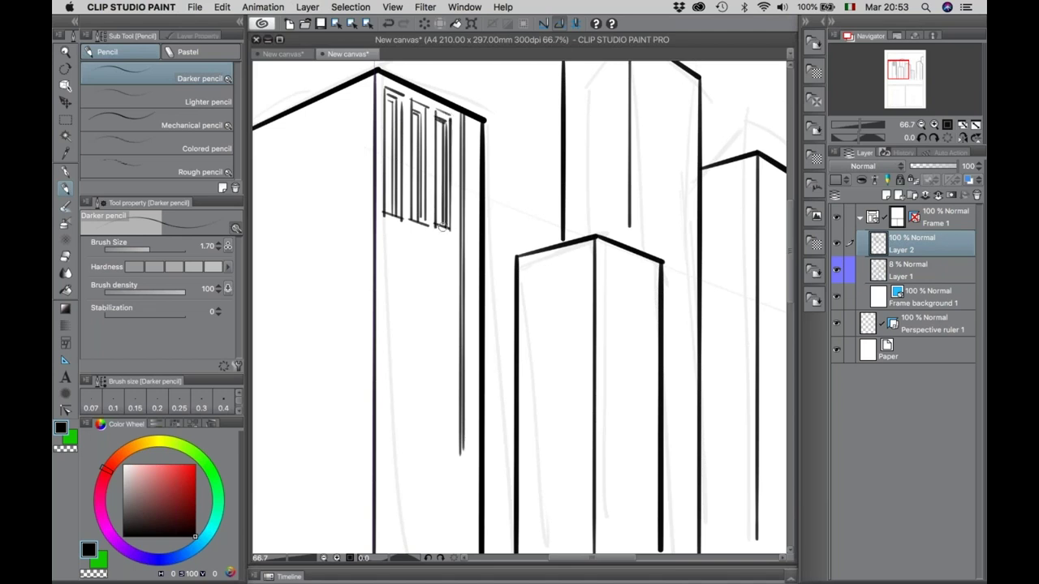
Extend the central tower's inner edge, join the building base lines, and hide Layer 1.
scroll(400, 350, right, 5)
scroll(401, 350, up, 2)
mouse_move(471, 119)
mouse_down()
mouse_move(472, 315)
mouse_move(511, 150)
mouse_move(530, 499)
mouse_up()
key(super+z)
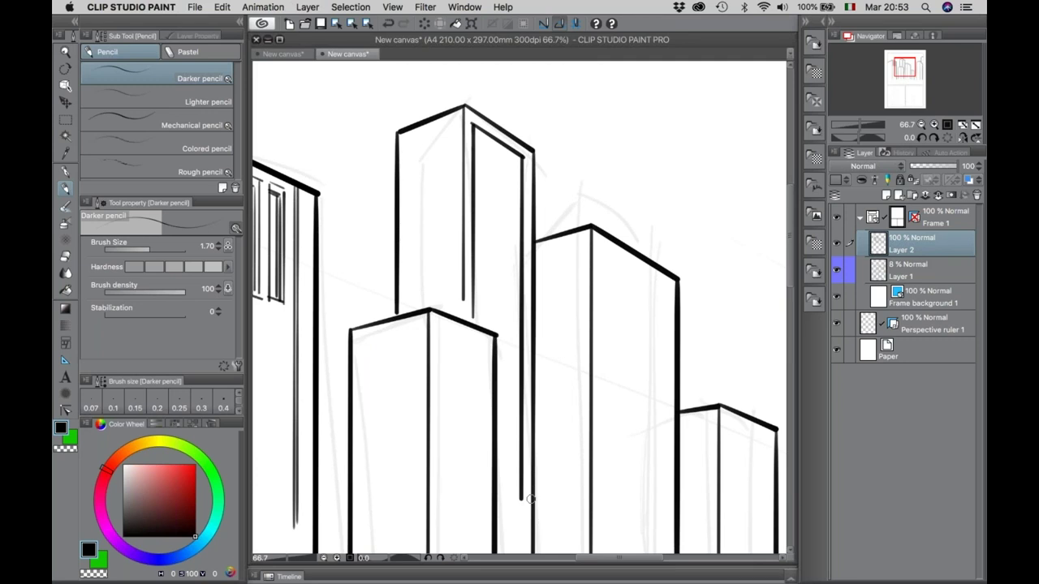
drag(472, 312, 473, 323)
drag(497, 487, 519, 497)
click(838, 272)
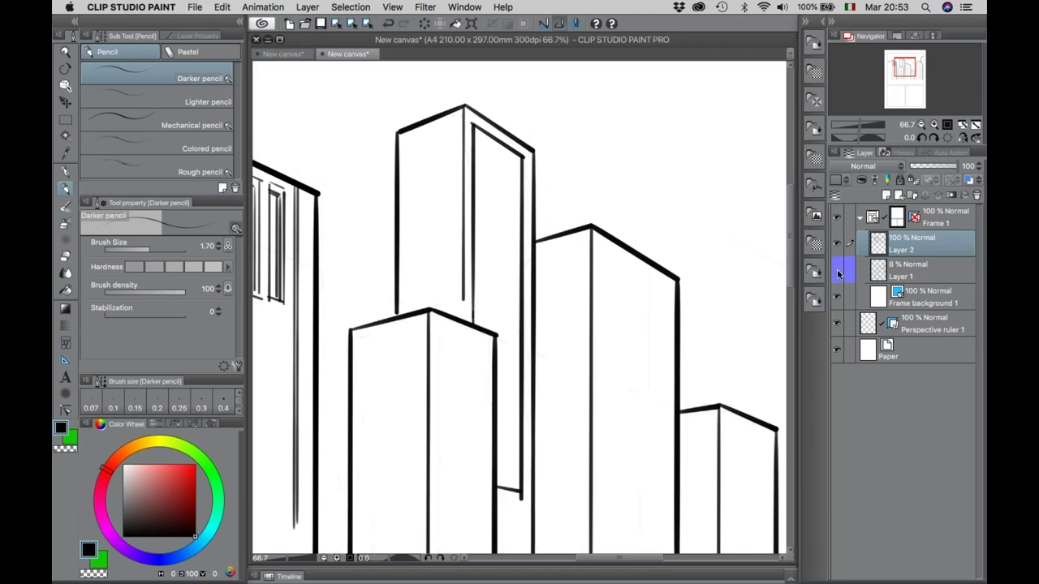
Fill the tall building's narrow face black and scratch white vertical window lines with a transparent G-pen.
key(g)
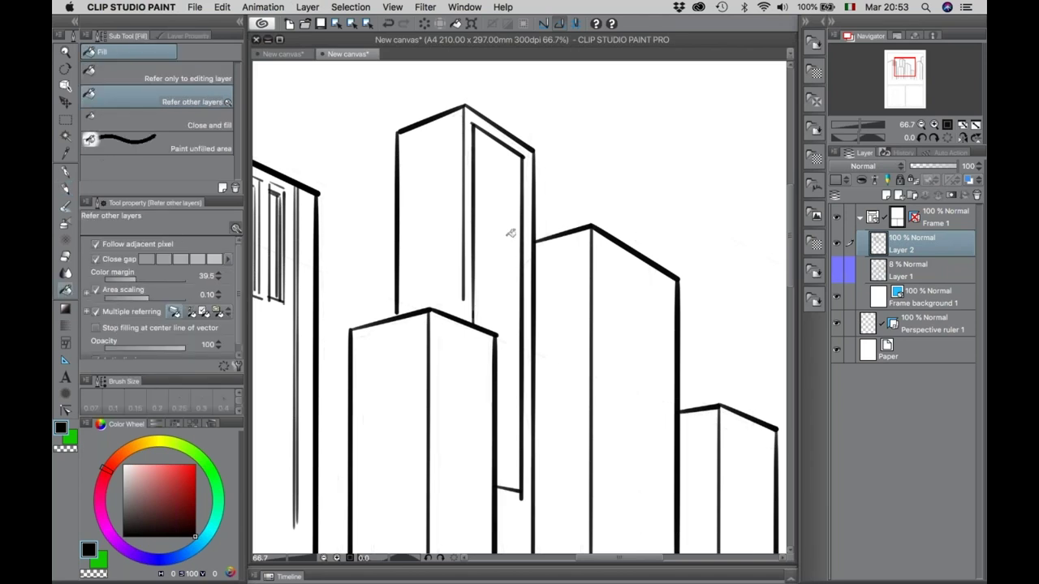
click(510, 233)
click(65, 172)
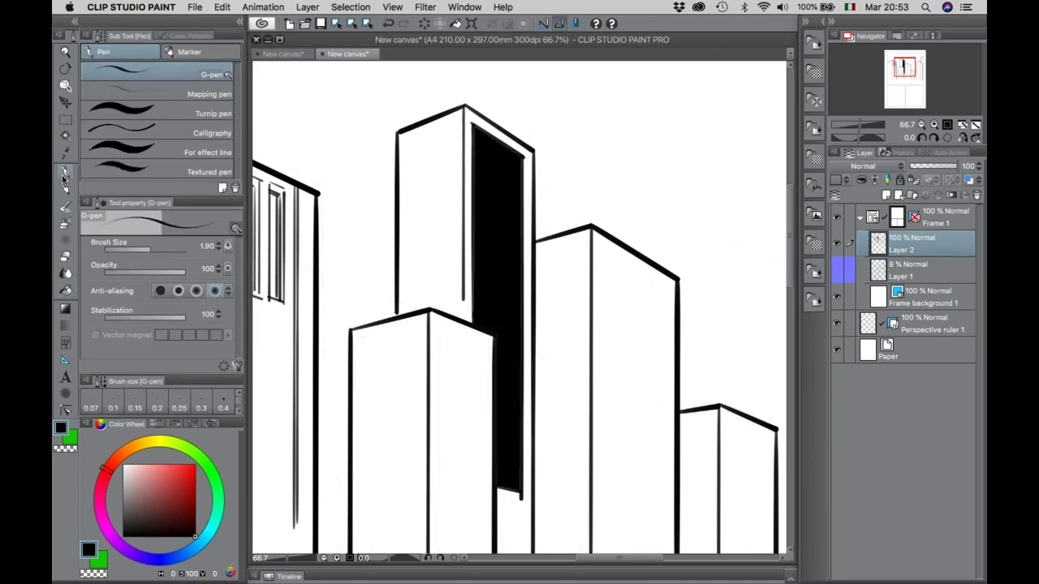
click(95, 574)
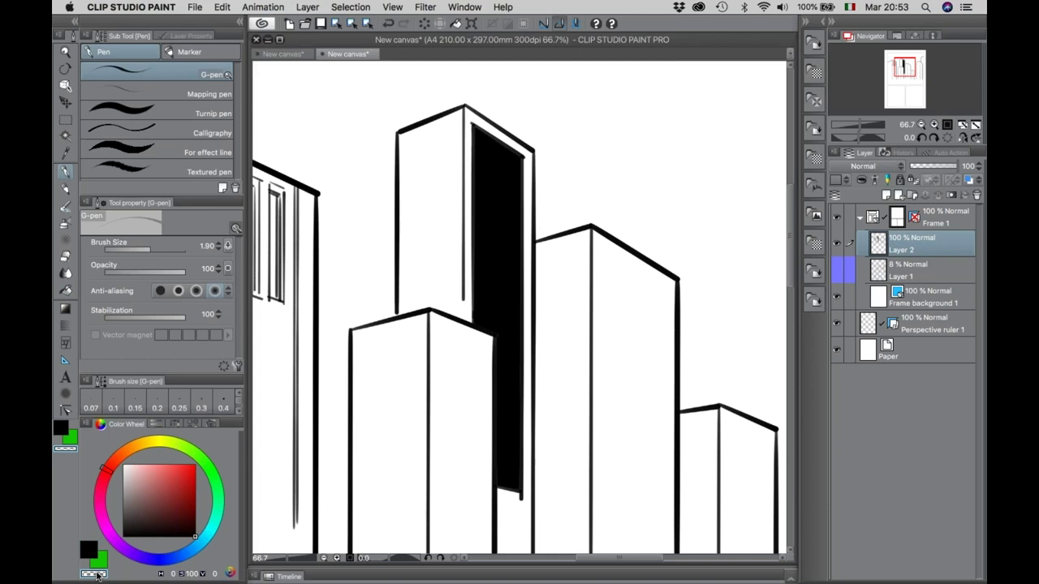
drag(480, 135, 477, 323)
drag(488, 140, 498, 436)
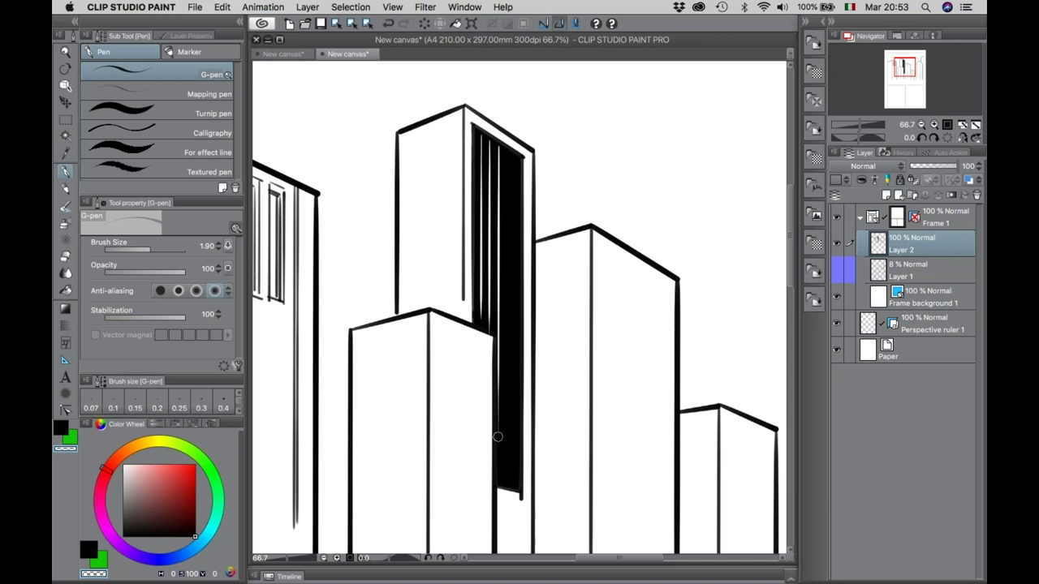
drag(499, 154, 498, 495)
drag(512, 159, 510, 492)
Add white crossing lines down the facade to complete the window grid.
drag(475, 138, 524, 163)
mouse_move(474, 149)
mouse_down()
mouse_move(524, 172)
mouse_move(512, 177)
mouse_up()
mouse_move(500, 168)
mouse_down()
mouse_move(526, 194)
mouse_move(524, 219)
mouse_move(504, 232)
mouse_move(530, 293)
mouse_up()
mouse_move(471, 282)
mouse_down()
mouse_move(520, 304)
mouse_move(526, 382)
mouse_up()
mouse_move(508, 384)
mouse_down()
mouse_move(526, 396)
mouse_move(524, 410)
mouse_up()
mouse_move(498, 411)
mouse_down()
mouse_move(527, 423)
mouse_move(531, 442)
mouse_up()
drag(498, 444, 530, 464)
drag(504, 467, 526, 478)
ctrl+alt+click(490, 393)
ctrl+alt+click(488, 394)
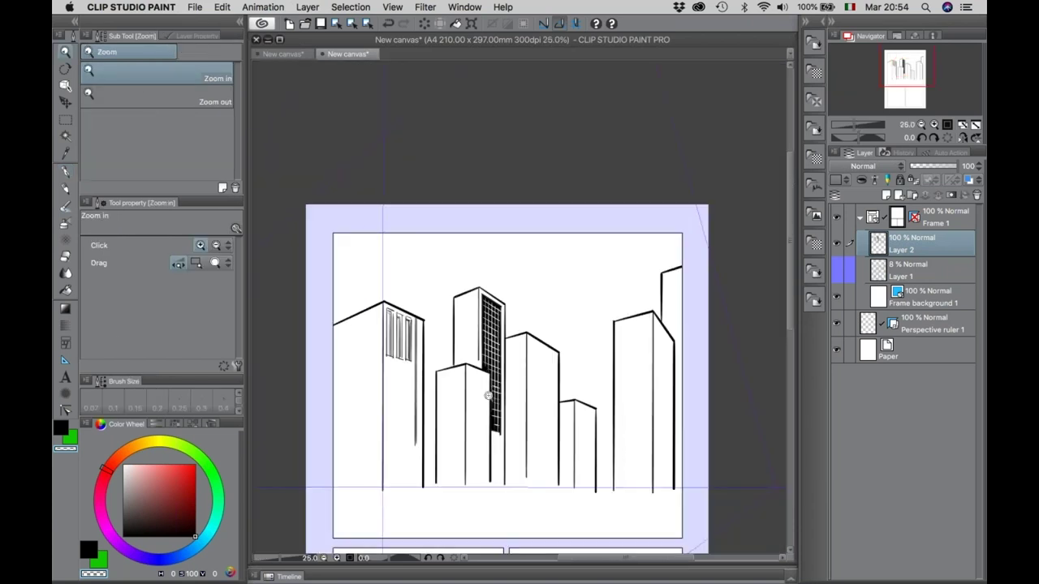
alt+click(492, 346)
click(493, 346)
click(493, 346)
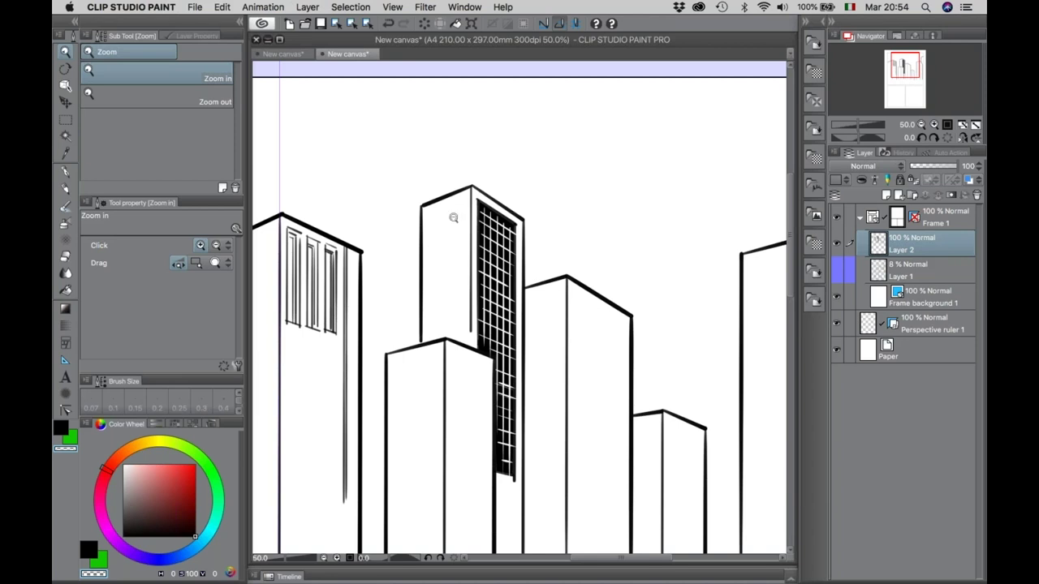
alt+click(454, 220)
drag(495, 194, 501, 197)
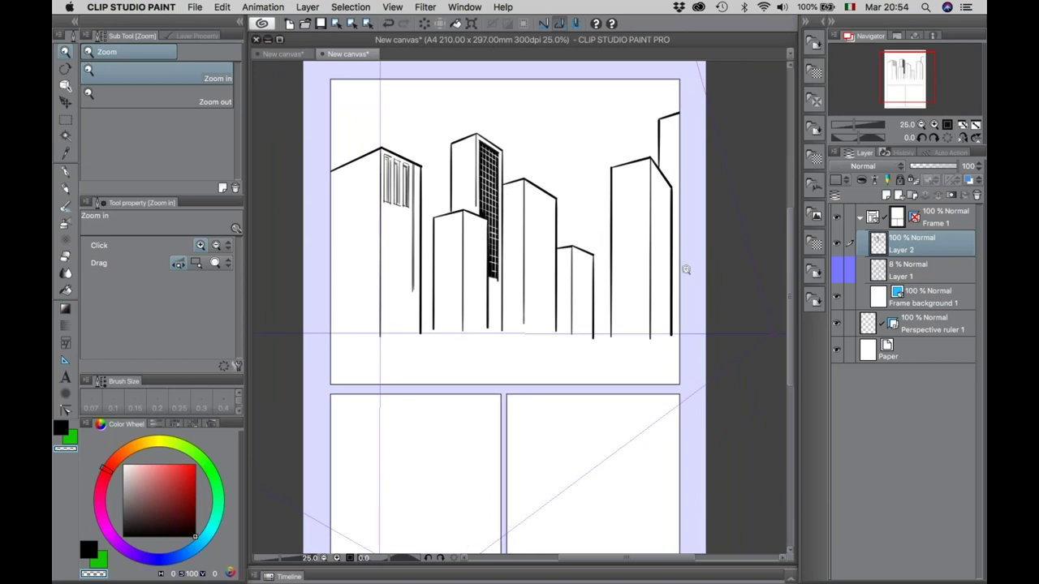
key(XF86AudioRaiseVolume)
key(XF86AudioRaiseVolume)
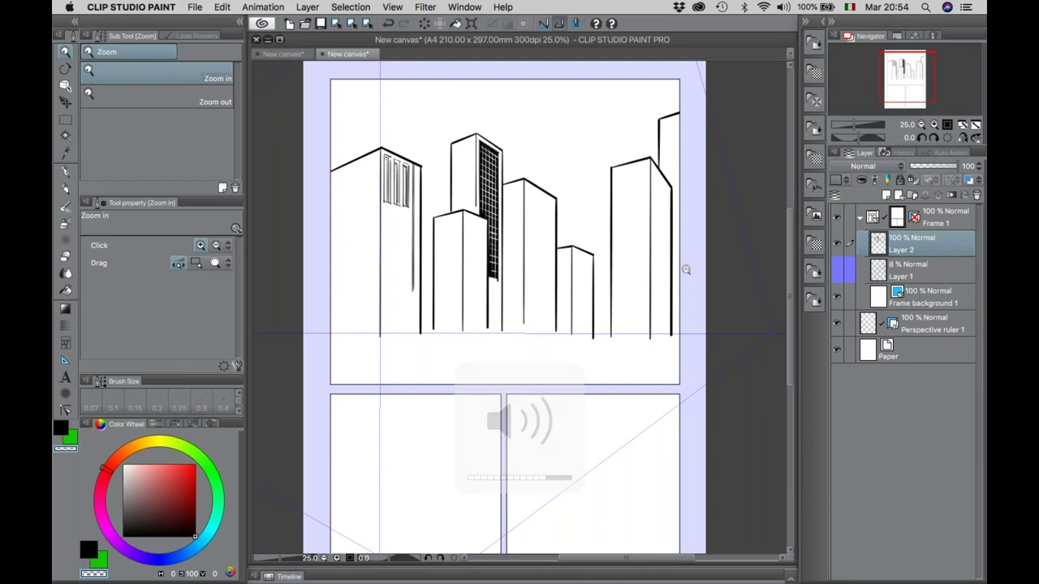
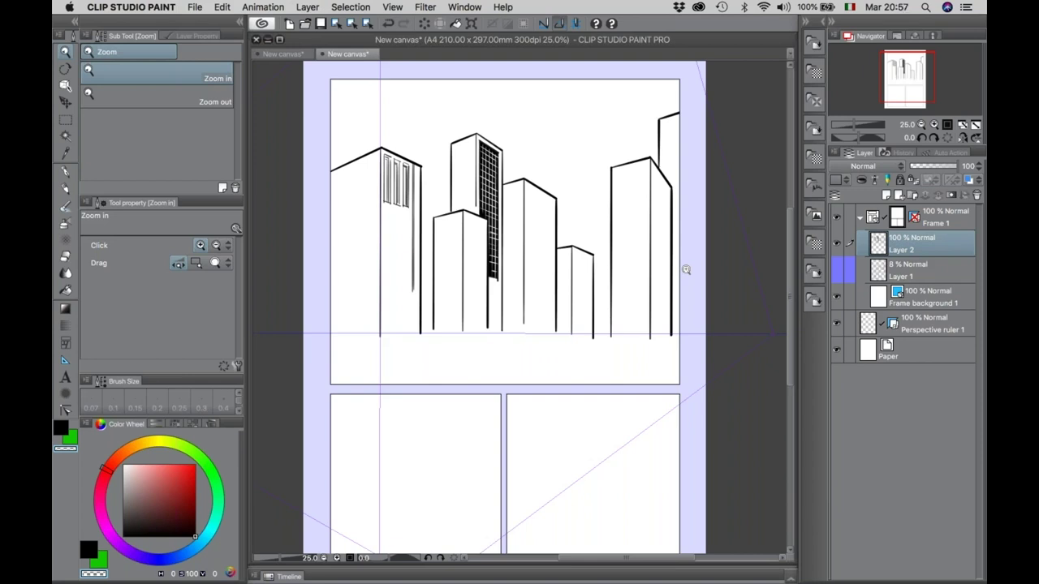
Hide Layer 2 and the perspective ruler, adding a new layer above Layer 2.
click(837, 244)
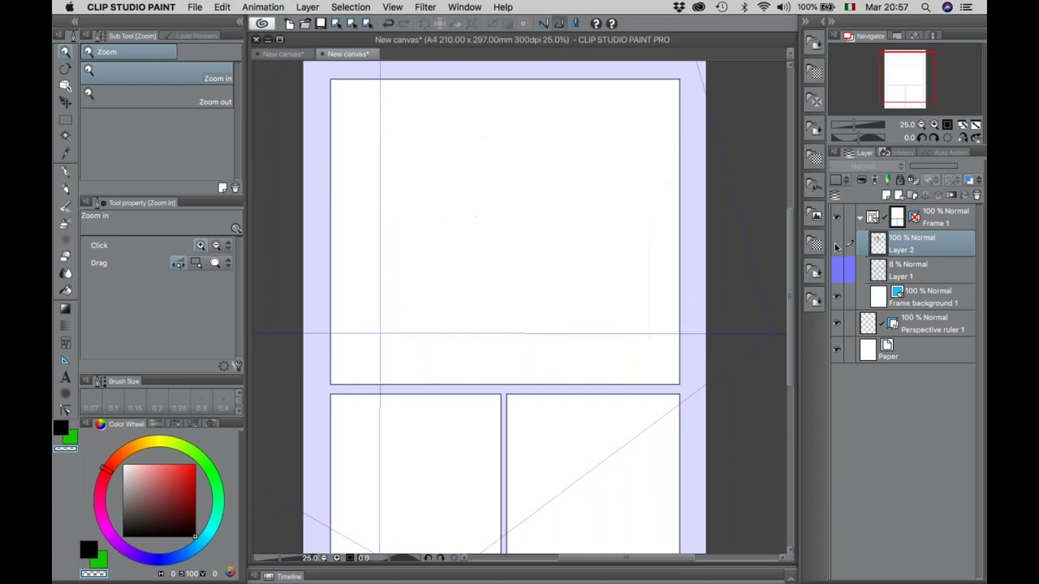
click(887, 195)
click(837, 350)
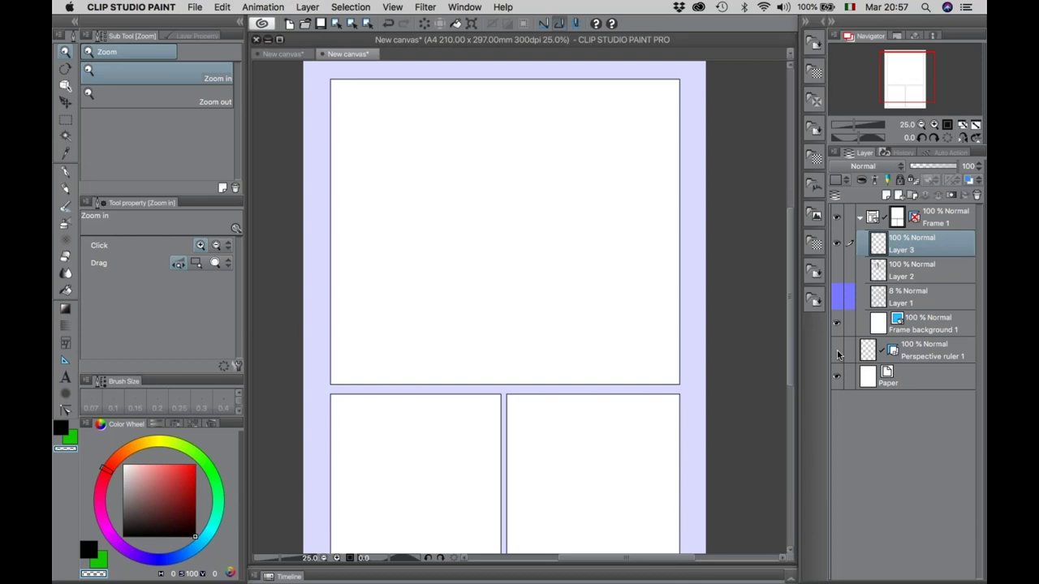
Switch to the pen with black ink and add a new vector layer above Layer 3.
key(p)
click(62, 429)
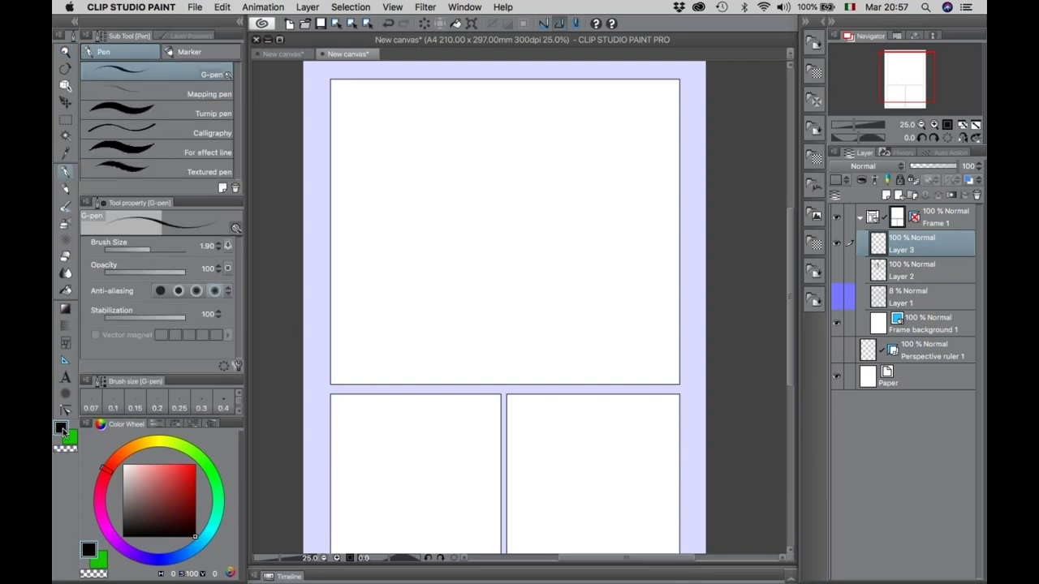
click(897, 196)
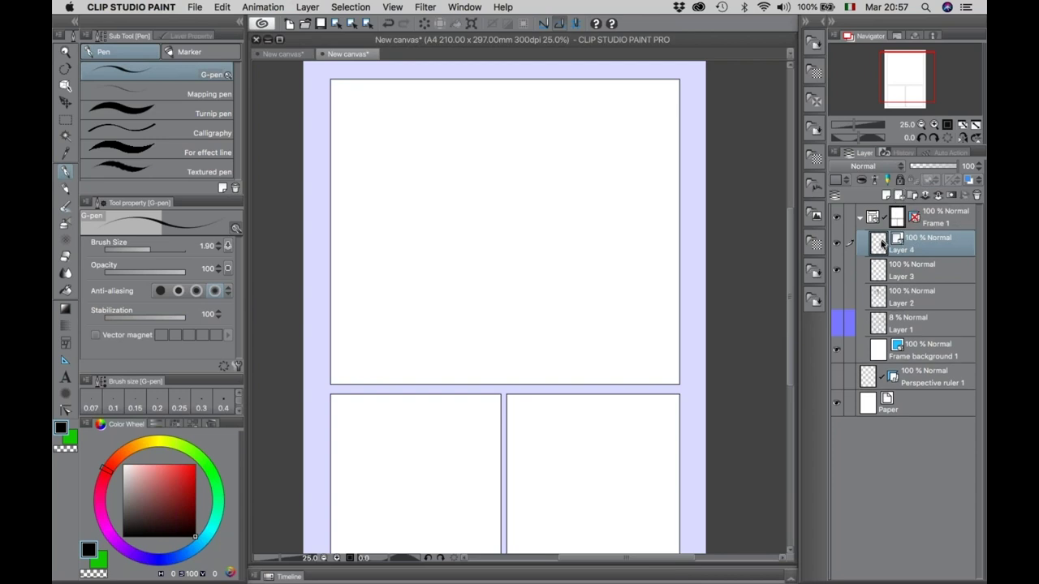
Draw an S-shaped ink curve in the top panel and select it as a vector object.
drag(467, 124, 446, 333)
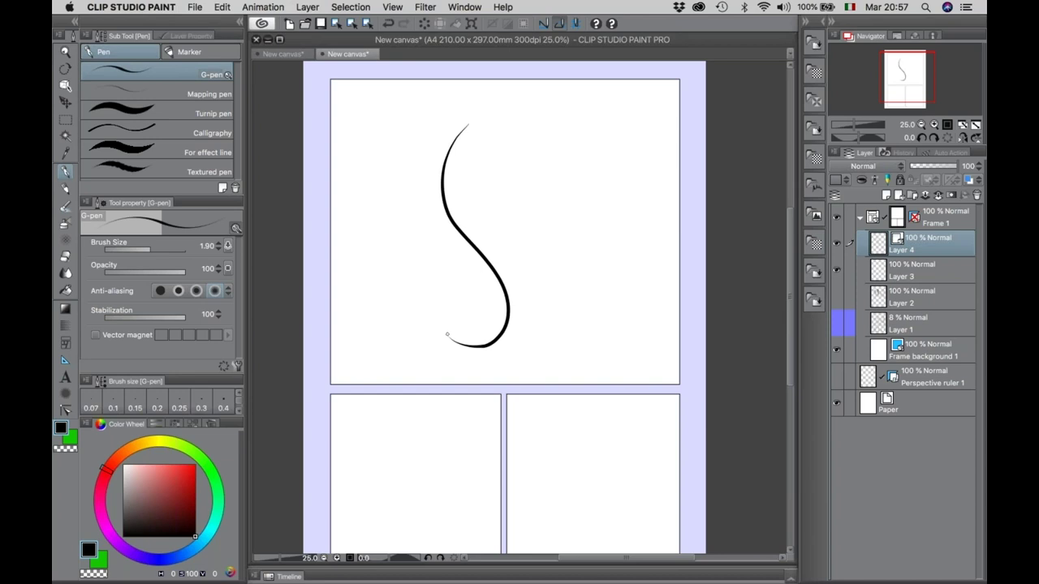
click(65, 86)
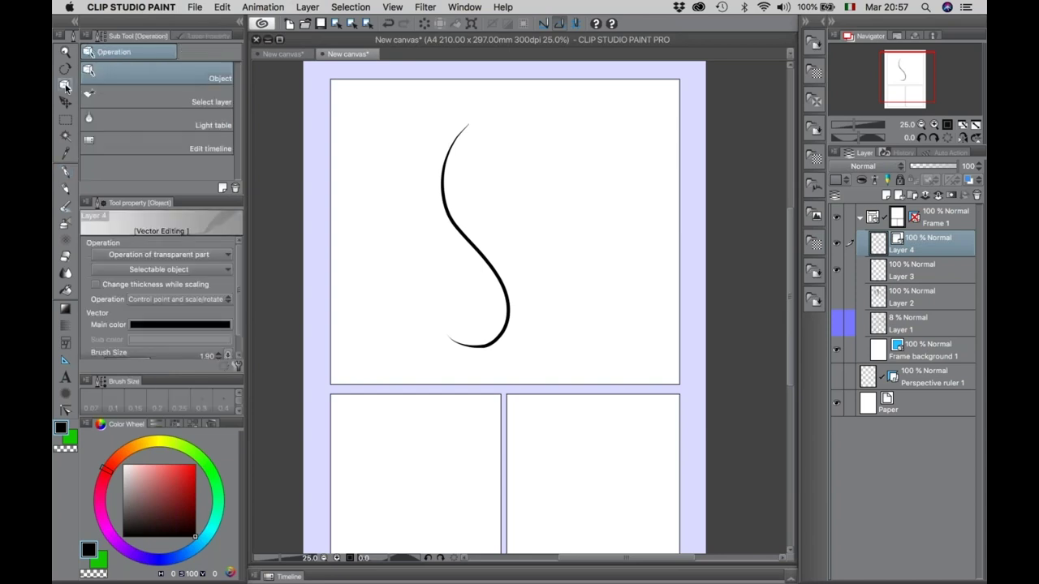
click(445, 193)
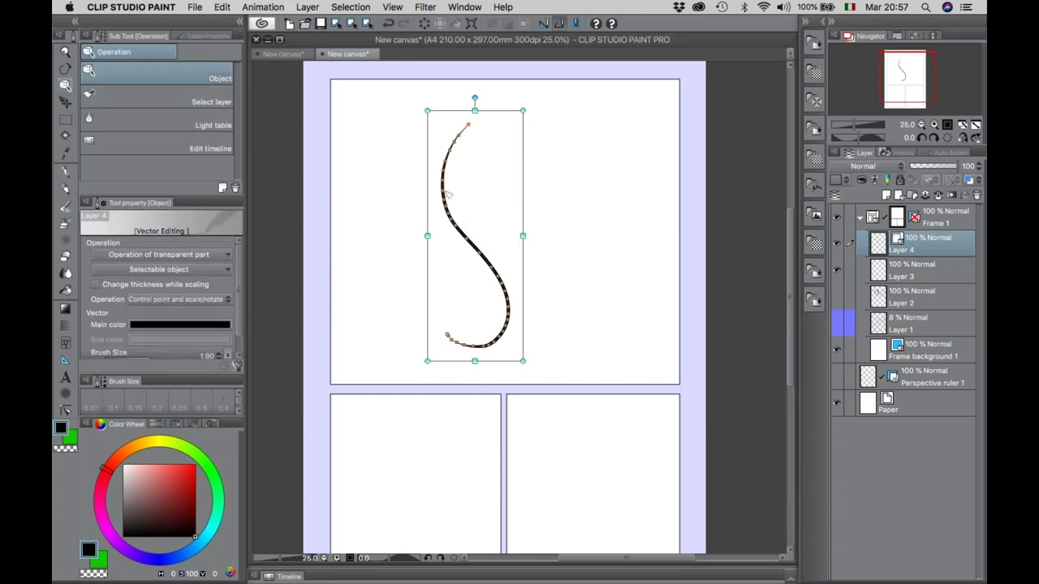
key(/)
click(457, 202)
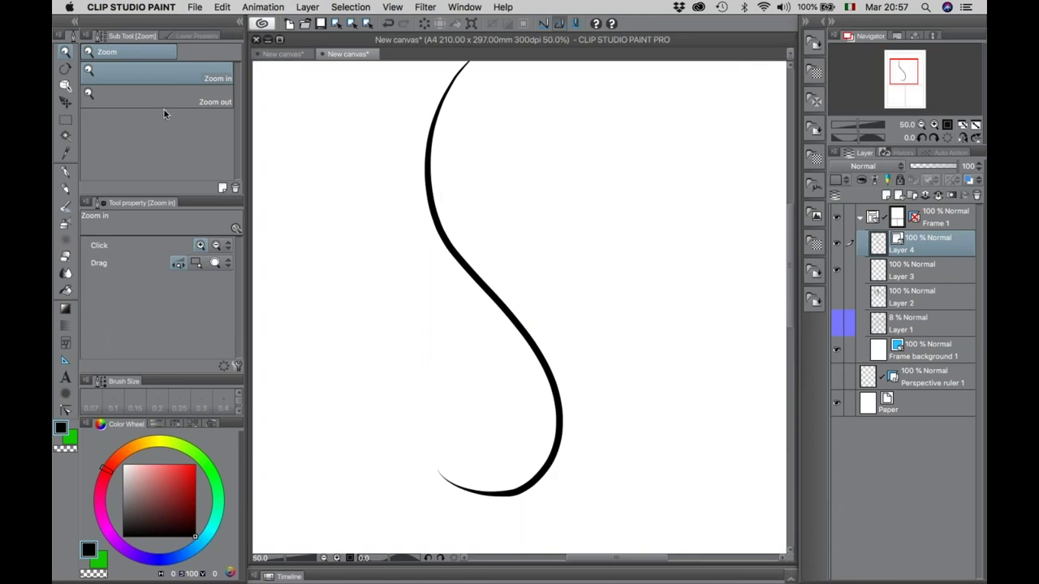
click(65, 88)
click(433, 199)
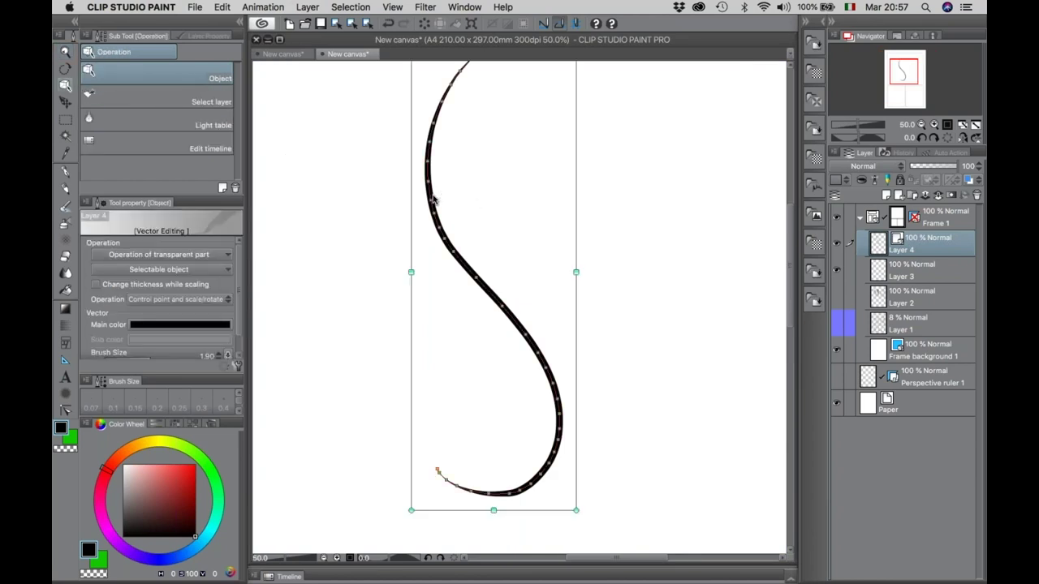
Pull a control point of the curve left to form a sharp kink near its top.
mouse_move(432, 198)
mouse_down()
mouse_move(402, 180)
mouse_move(430, 227)
mouse_move(413, 205)
mouse_up()
click(404, 183)
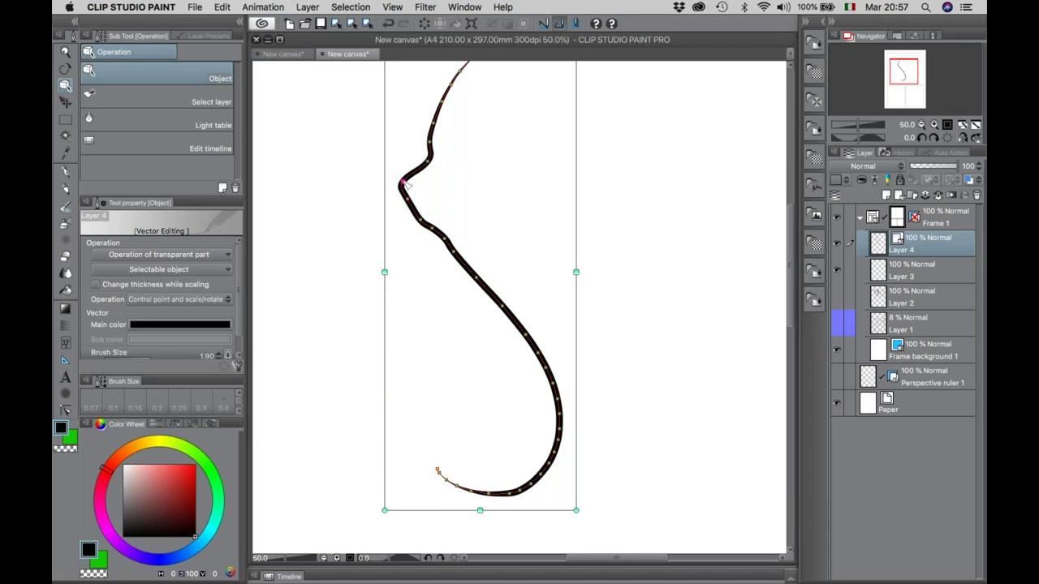
key(Delete)
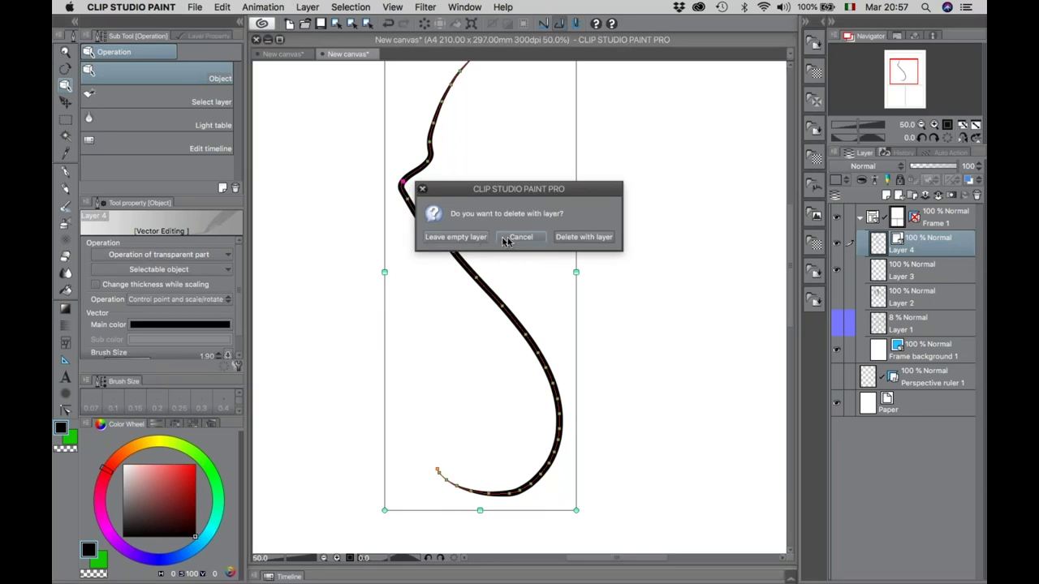
click(511, 237)
alt+click(500, 240)
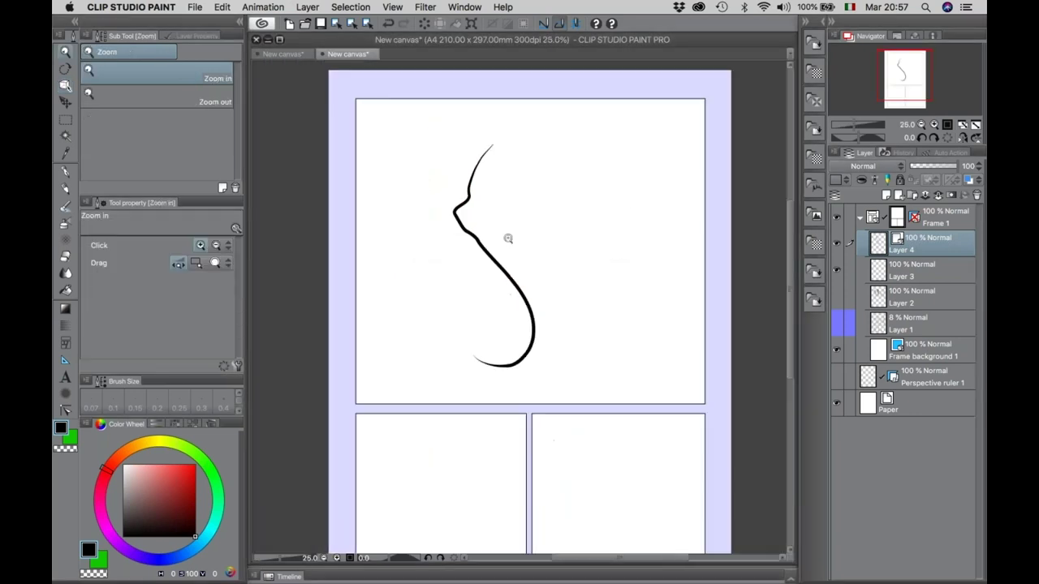
click(497, 238)
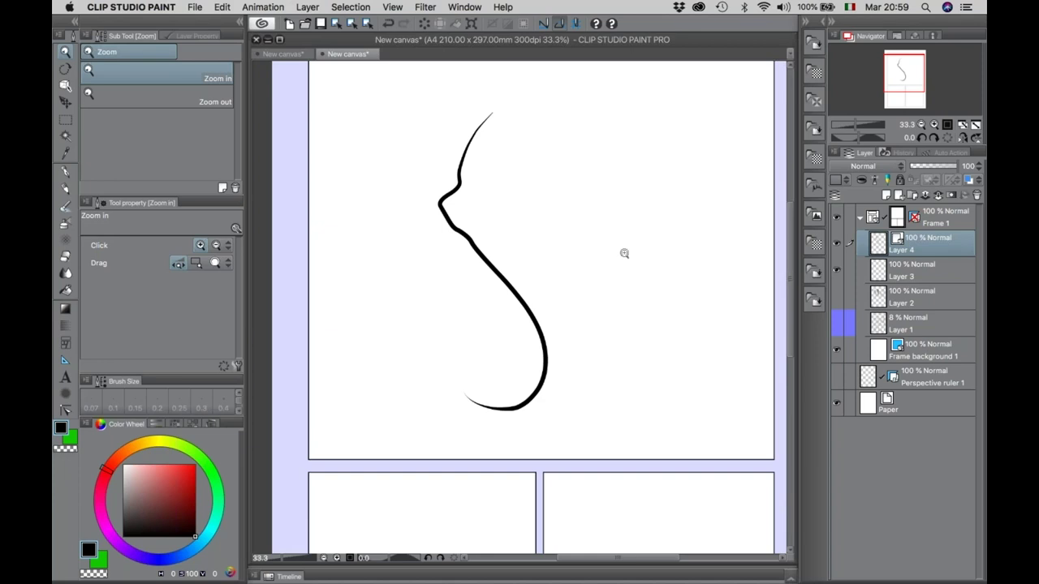
click(164, 4)
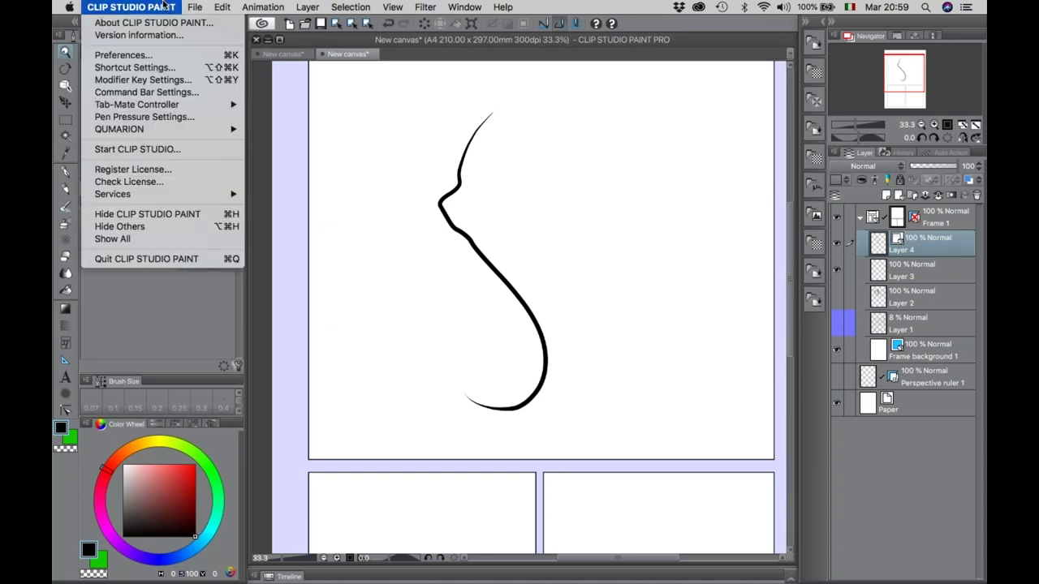
click(145, 120)
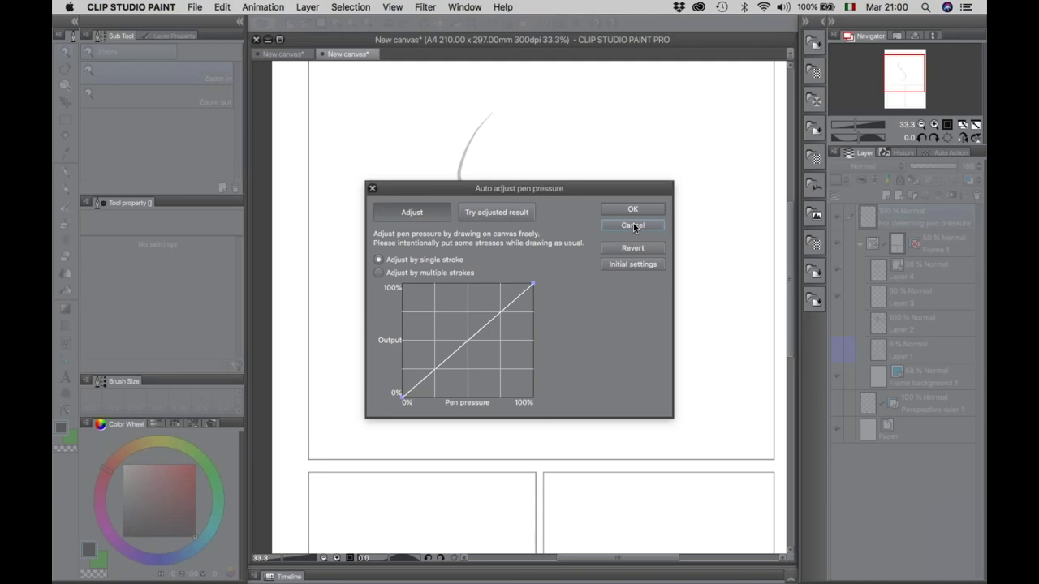
click(633, 225)
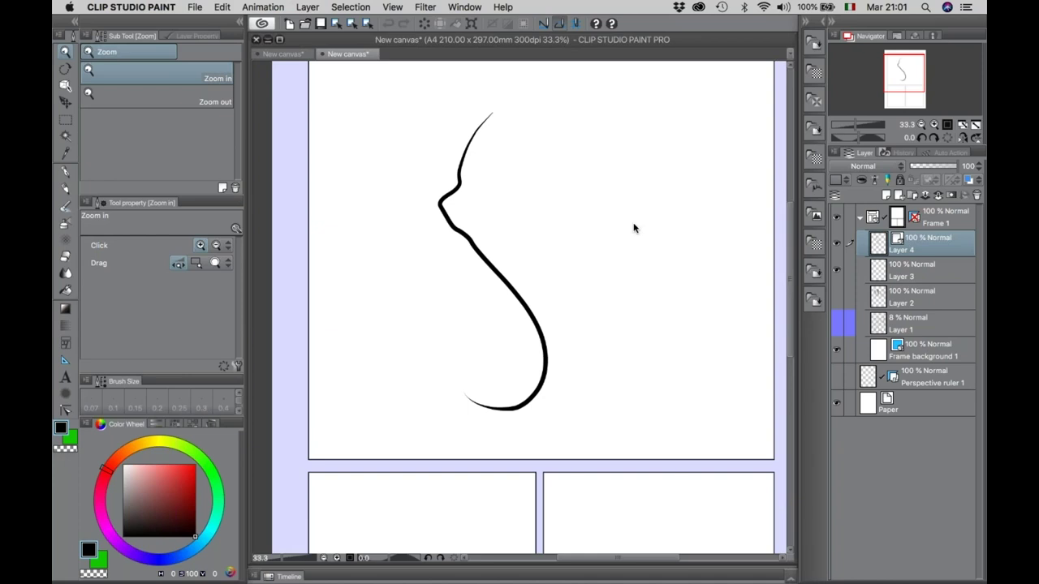
Create a new blank A4 (210 x 297 mm) canvas at 300 dpi and select the Pencil.
click(194, 7)
click(217, 25)
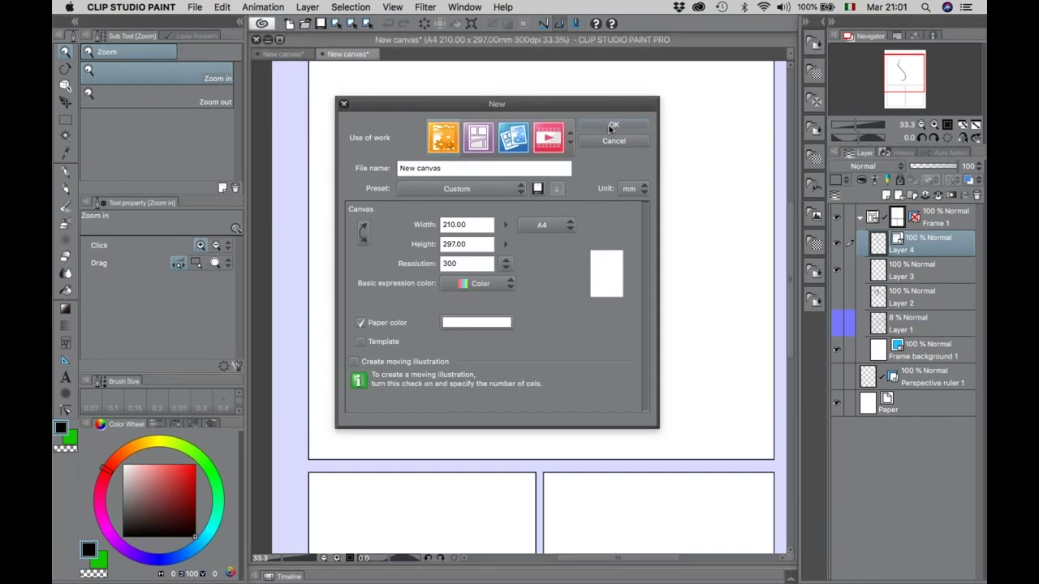
click(613, 125)
click(65, 189)
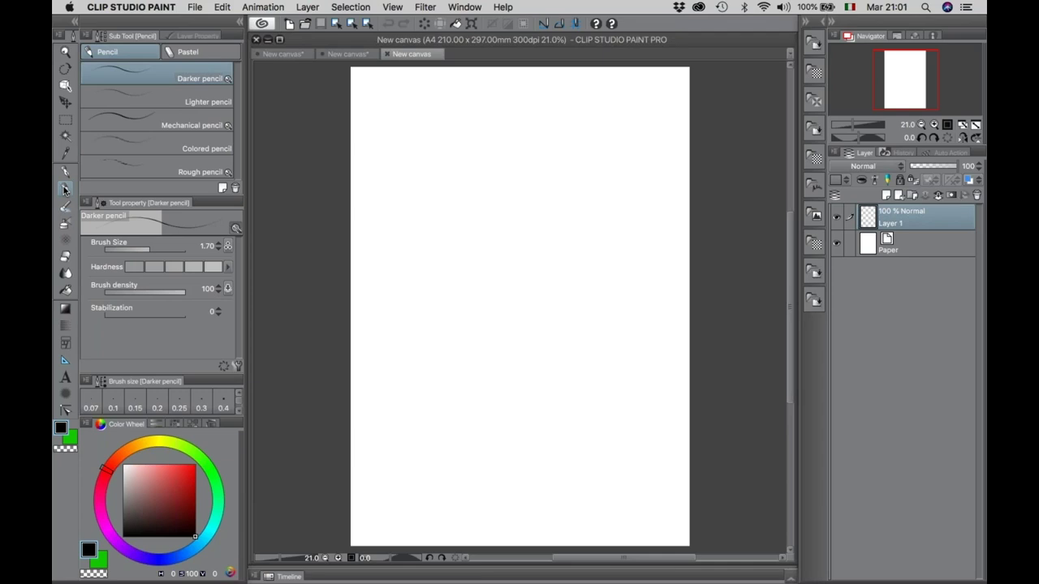
Write "600" at the top-left and sketch a rectangle below it.
drag(379, 88, 367, 107)
drag(394, 100, 415, 101)
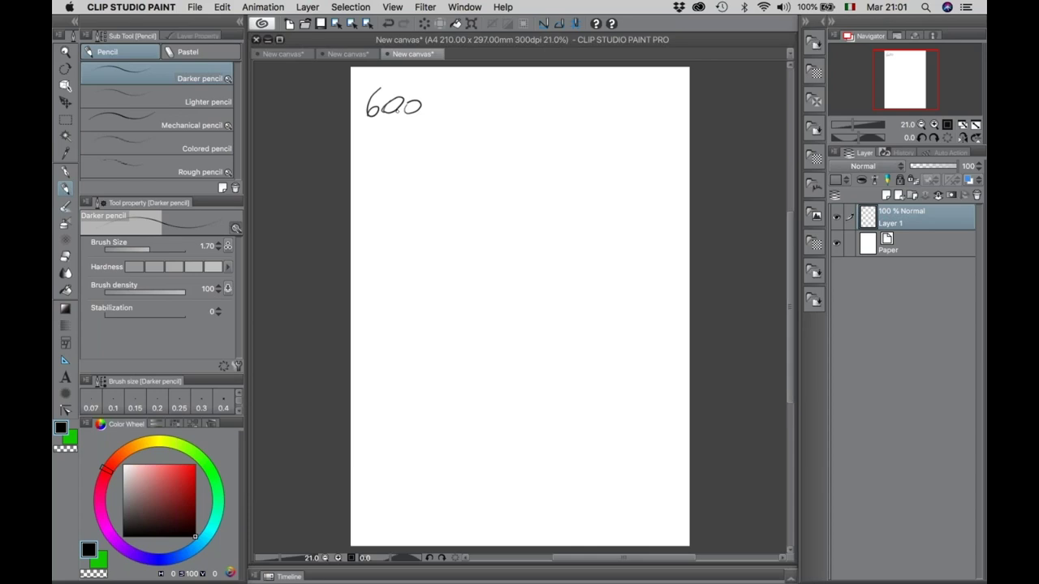
mouse_move(396, 290)
mouse_down()
mouse_move(398, 443)
mouse_move(479, 283)
mouse_move(516, 286)
mouse_move(513, 446)
mouse_up()
drag(396, 453, 513, 446)
drag(430, 451, 510, 447)
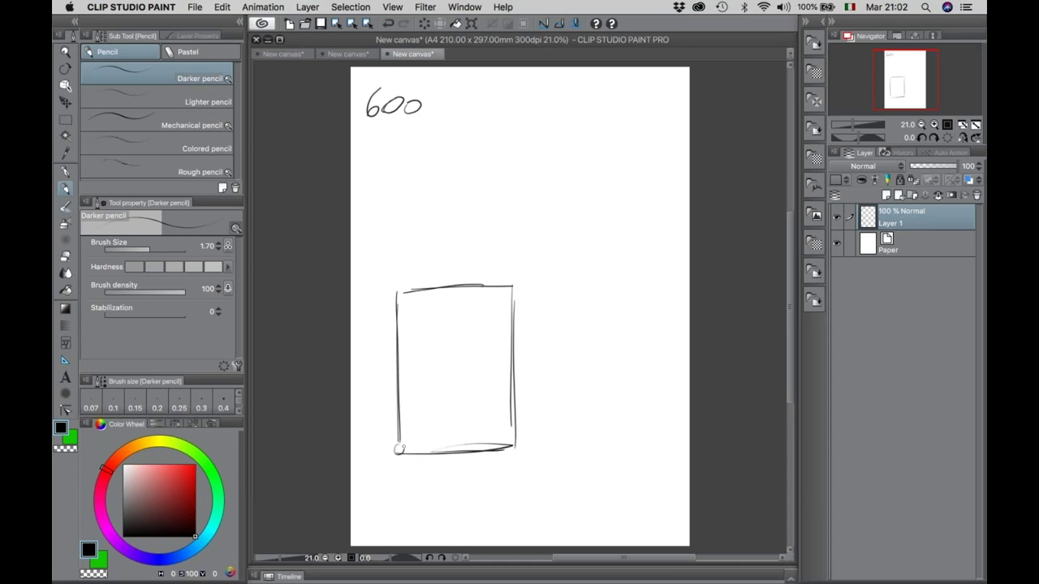
drag(512, 285, 512, 288)
Sketch a corner-to-corner diagonal and an enlarged box around the rectangle.
drag(398, 449, 669, 63)
mouse_move(393, 144)
mouse_down()
mouse_move(396, 315)
mouse_move(598, 135)
mouse_up()
mouse_move(430, 138)
mouse_down()
mouse_move(599, 138)
mouse_move(619, 257)
mouse_move(622, 447)
mouse_up()
drag(458, 452, 610, 448)
drag(534, 454, 617, 457)
drag(617, 140, 617, 422)
drag(617, 302, 618, 453)
drag(400, 140, 643, 130)
drag(397, 139, 399, 445)
drag(607, 130, 605, 275)
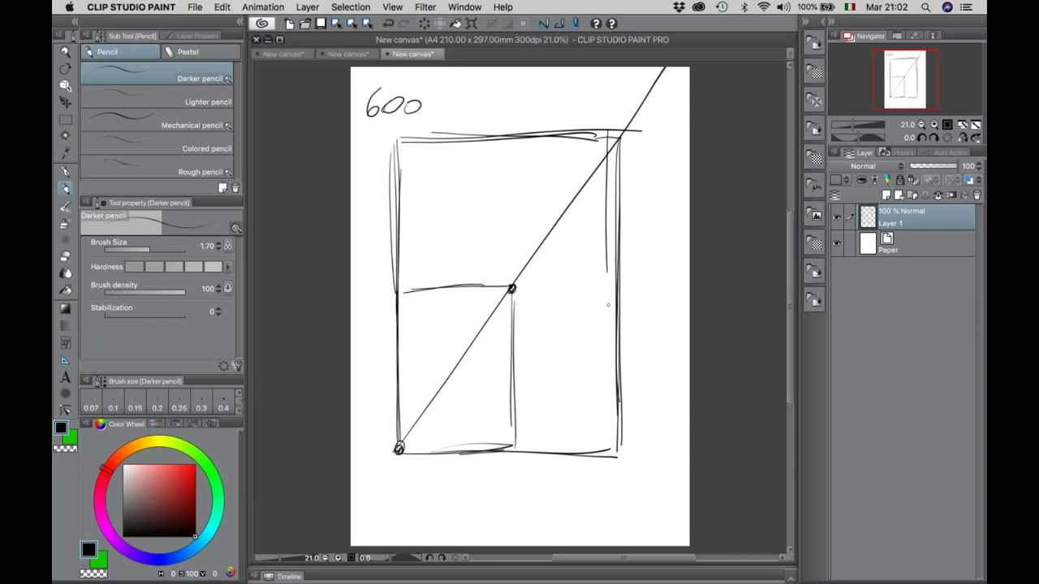
Draw horizontal and vertical division lines through the diagonal point and circle the 600 label.
mouse_move(396, 285)
mouse_down()
mouse_move(509, 284)
mouse_move(524, 440)
mouse_up()
drag(518, 379, 516, 453)
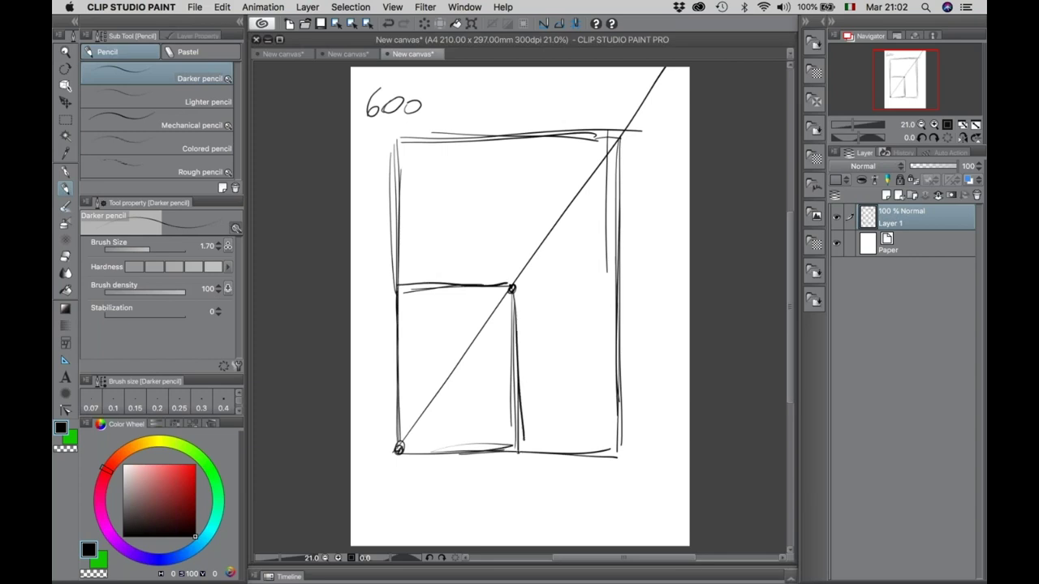
drag(513, 290, 520, 446)
drag(396, 283, 503, 288)
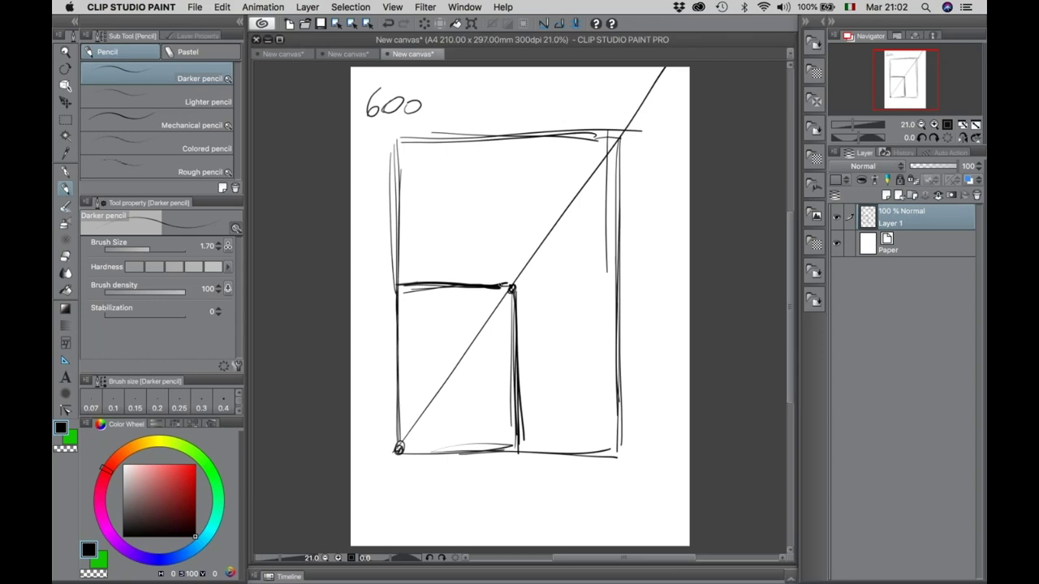
drag(385, 76, 357, 96)
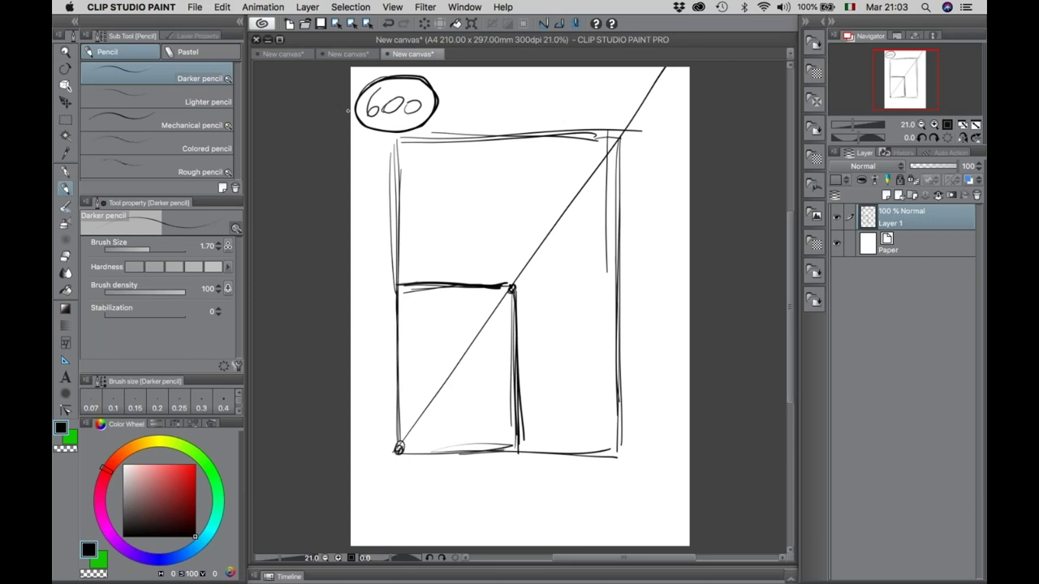
click(423, 25)
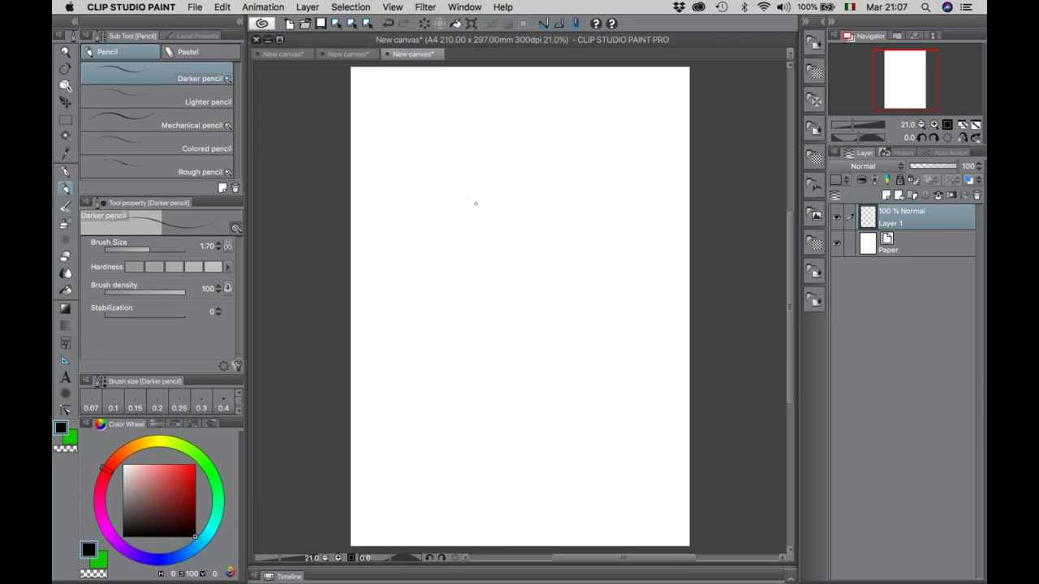
Draw a test pencil stroke on the blank canvas, then undo it.
drag(524, 203, 548, 270)
key(super+z)
key(p)
drag(495, 199, 562, 306)
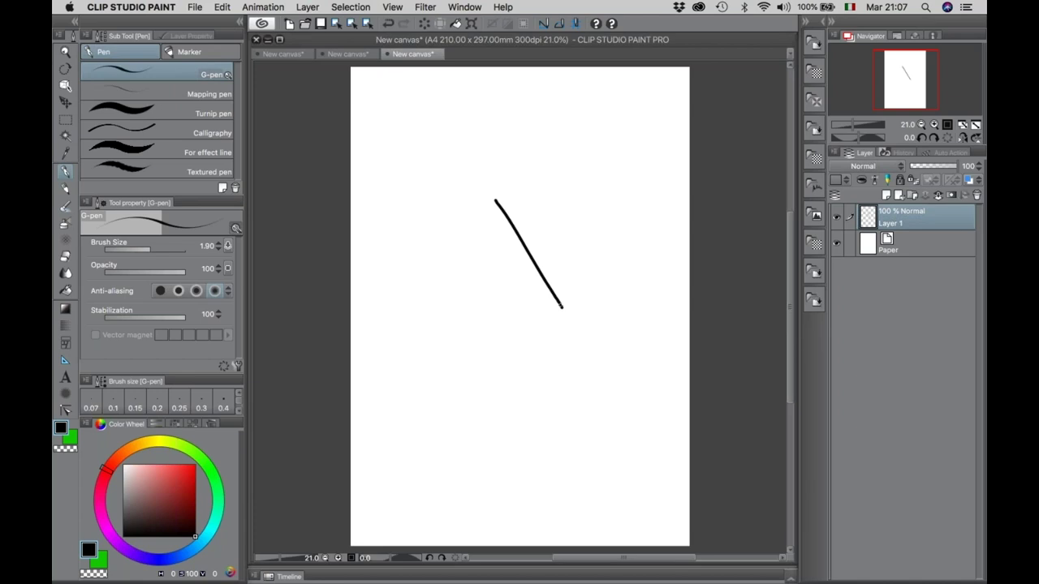
key(super+z)
drag(490, 142, 485, 295)
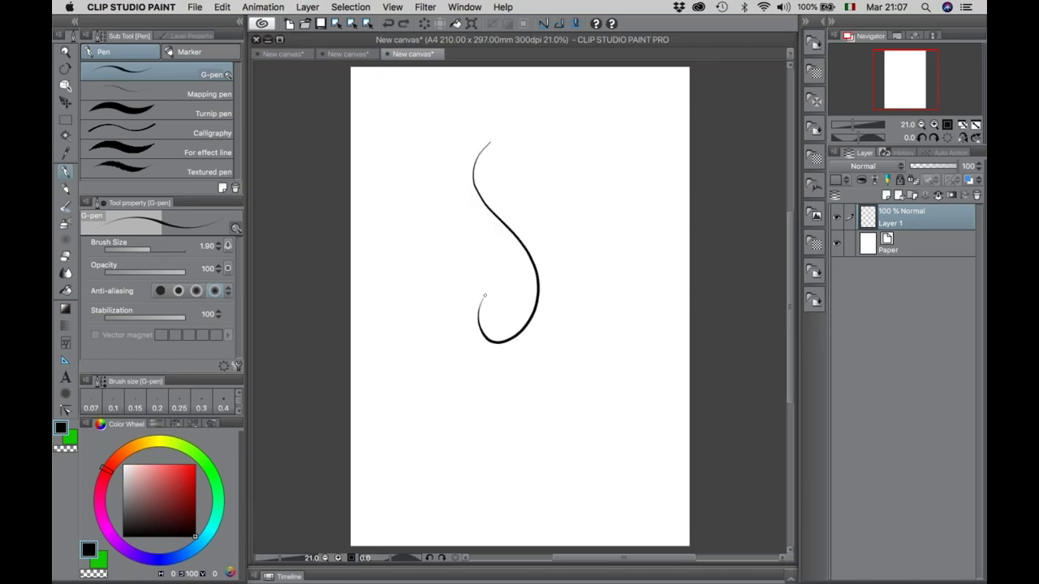
key(p)
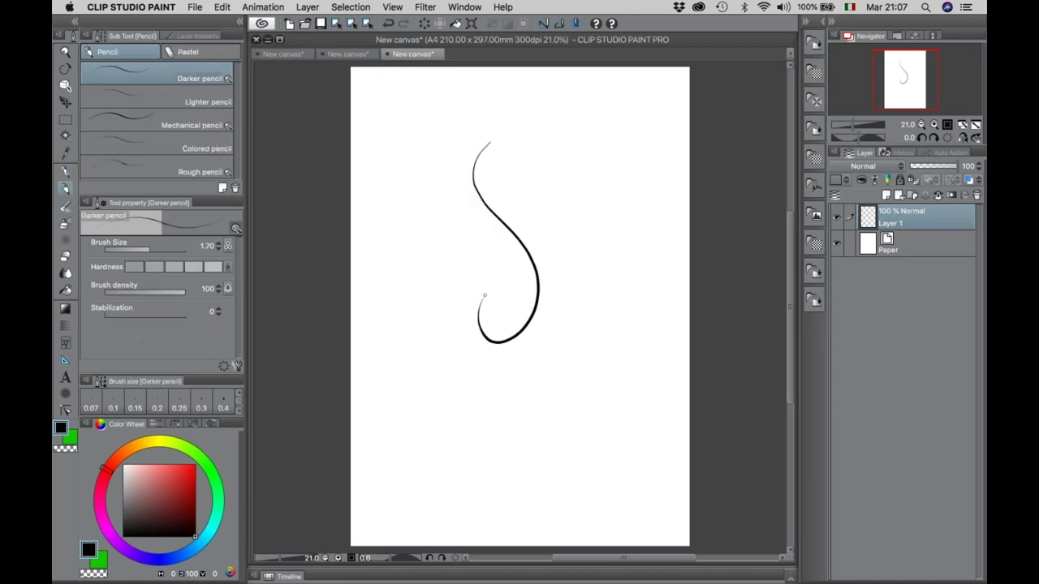
drag(574, 123, 545, 313)
key(super+z)
key(super+z)
key(slash)
click(518, 282)
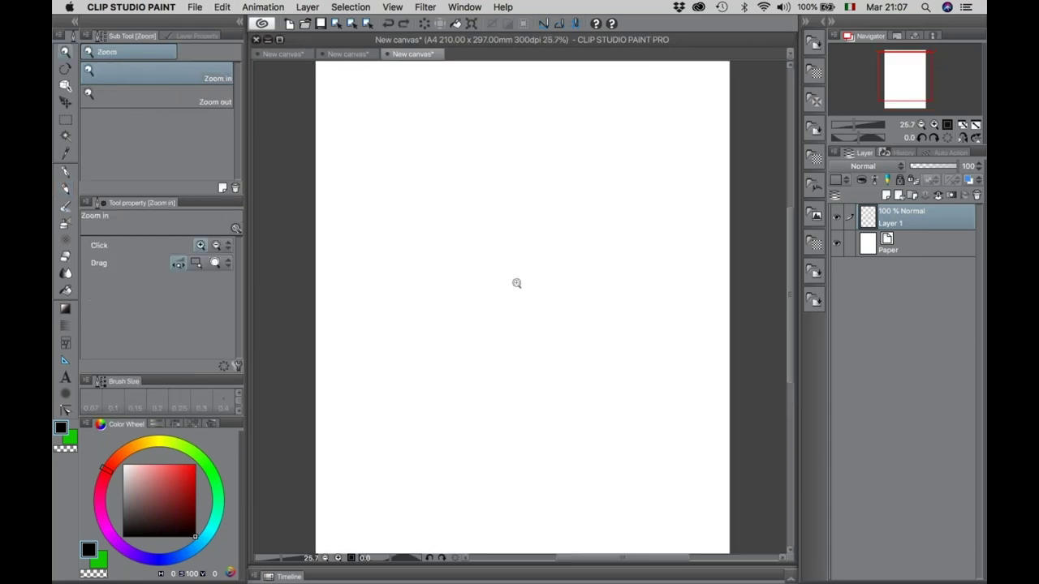
Switch to the Fill tool and open the CLIP STUDIO PAINT settings menu.
key(g)
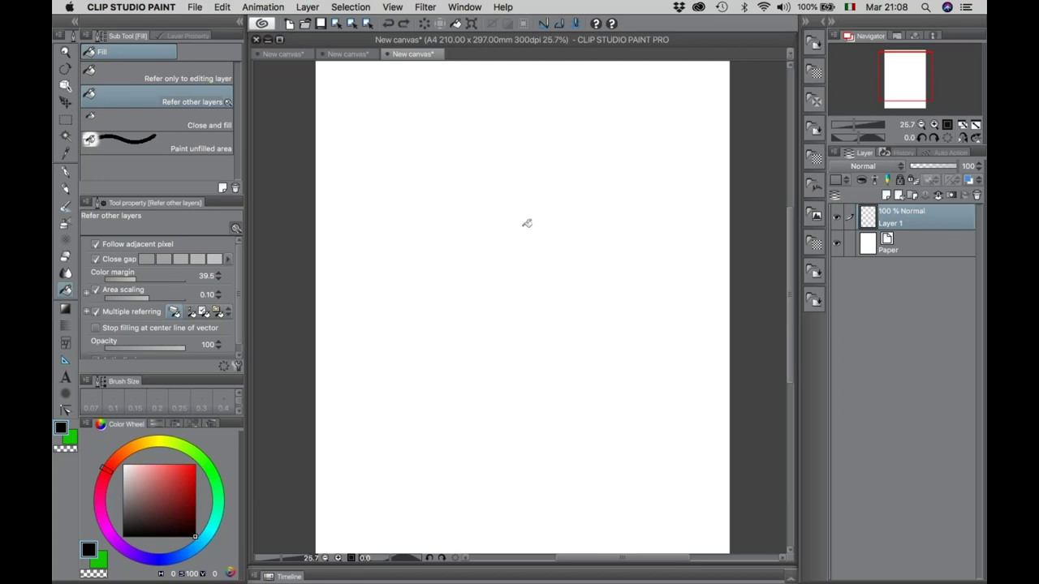
click(151, 9)
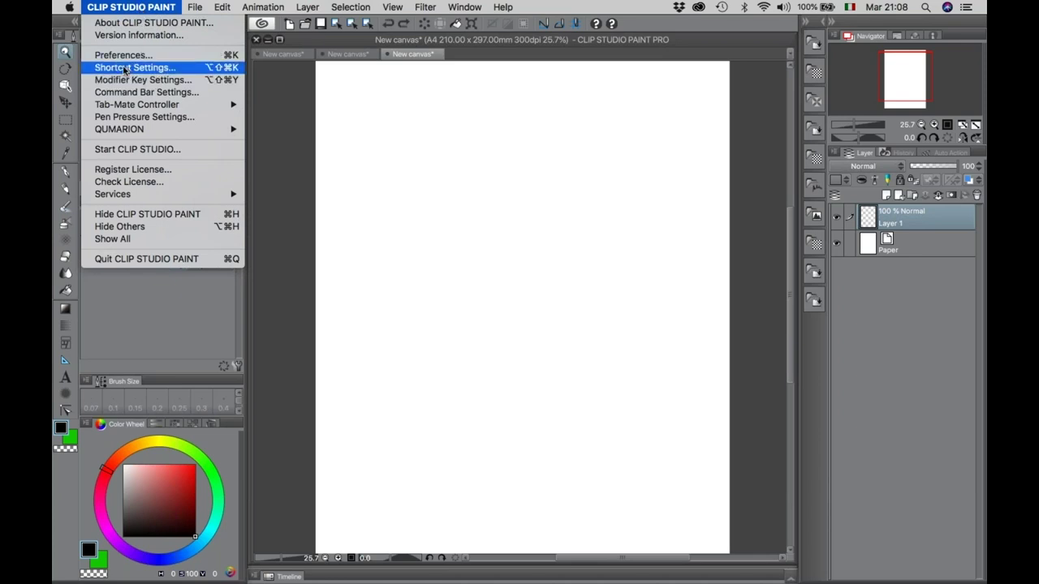
click(138, 68)
click(451, 167)
click(491, 198)
click(498, 243)
click(499, 212)
click(500, 243)
click(501, 306)
click(508, 243)
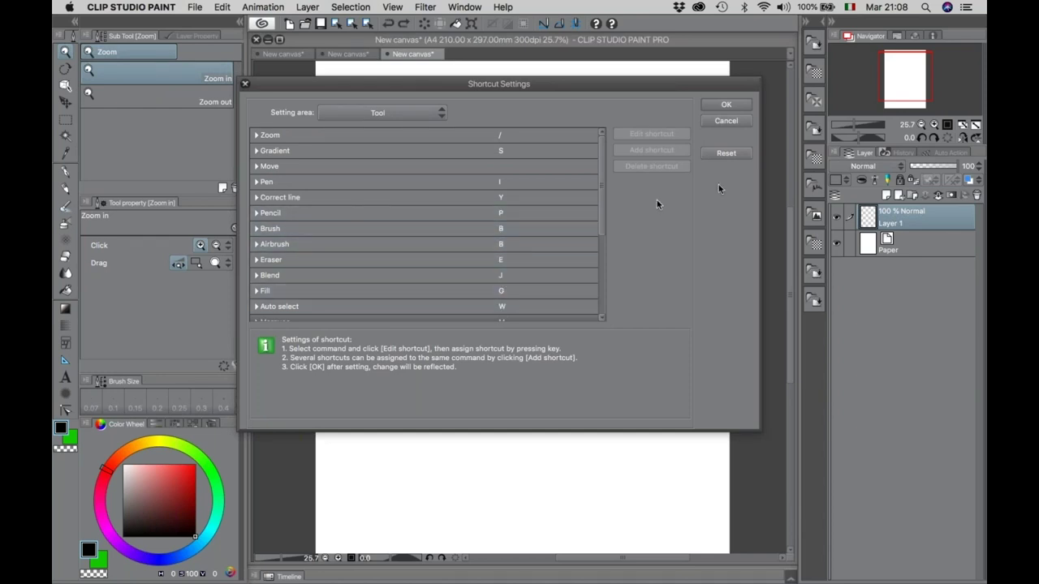
click(726, 106)
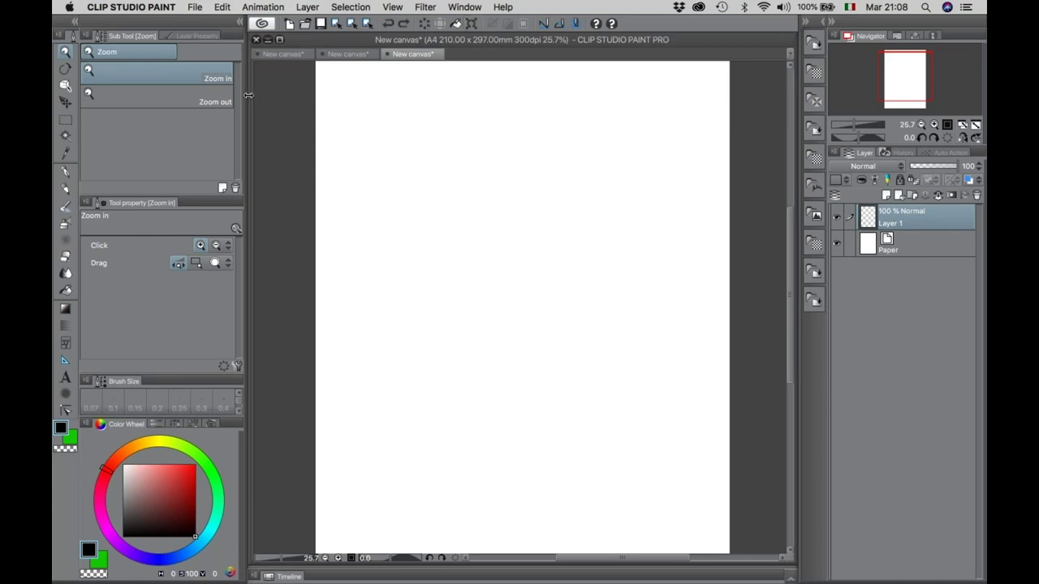
Select the Pen tool so the G-pen is active at brush size 1.90.
click(64, 173)
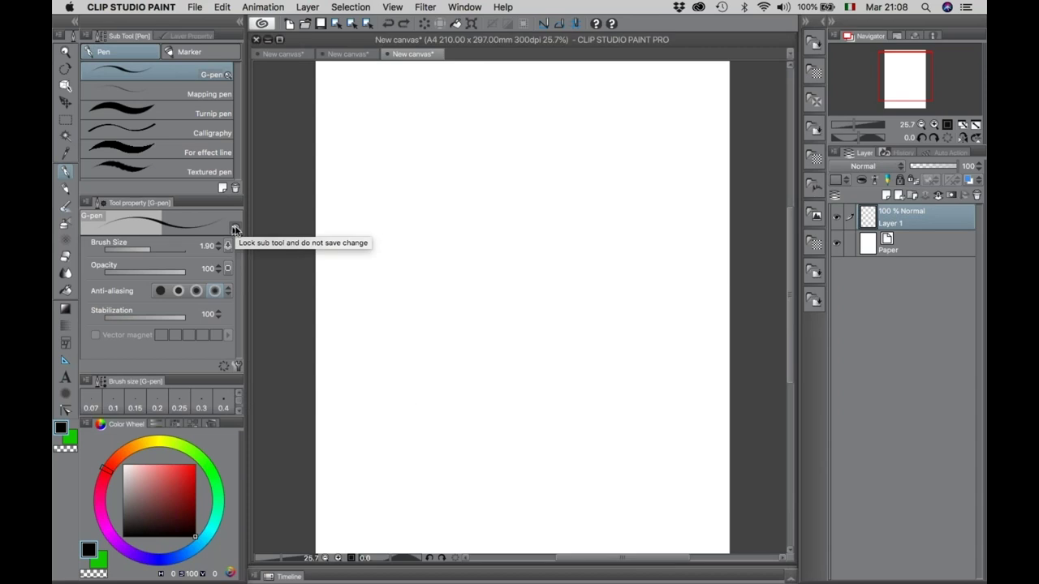
In the G-pen's Sub Tool Detail, enable mixing with the ground colour under Ink.
click(238, 367)
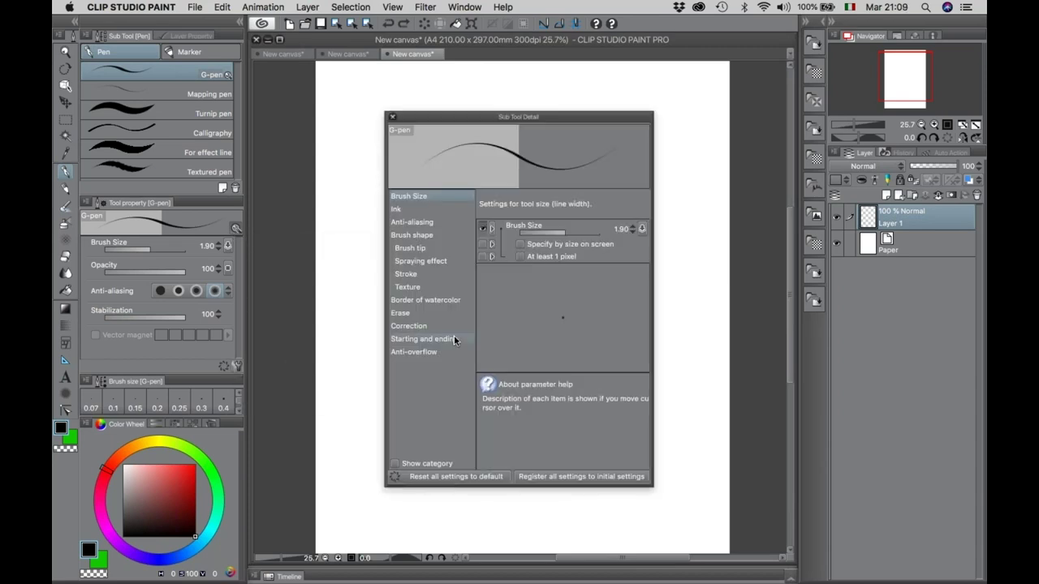
click(416, 213)
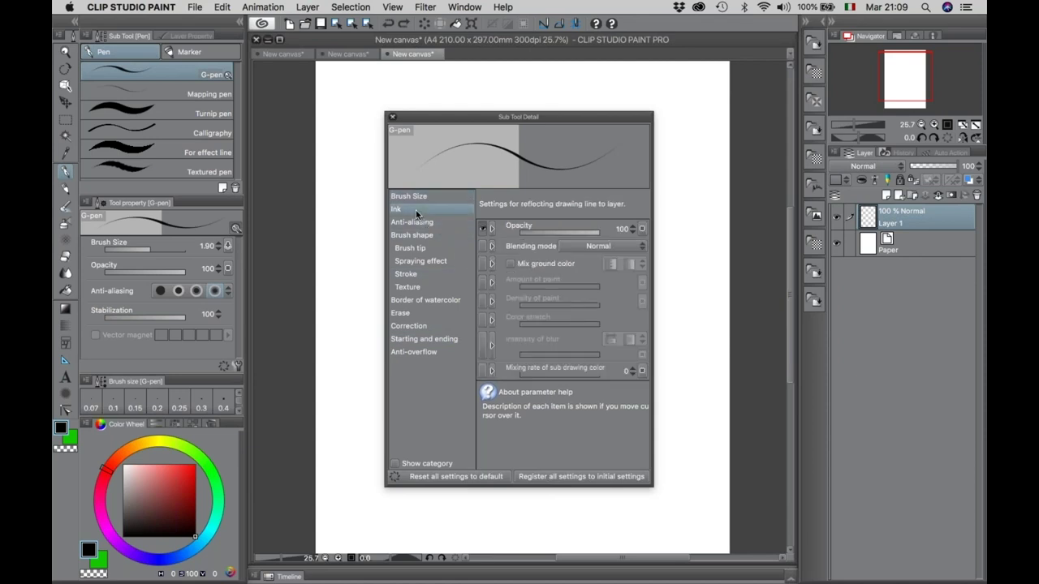
click(510, 264)
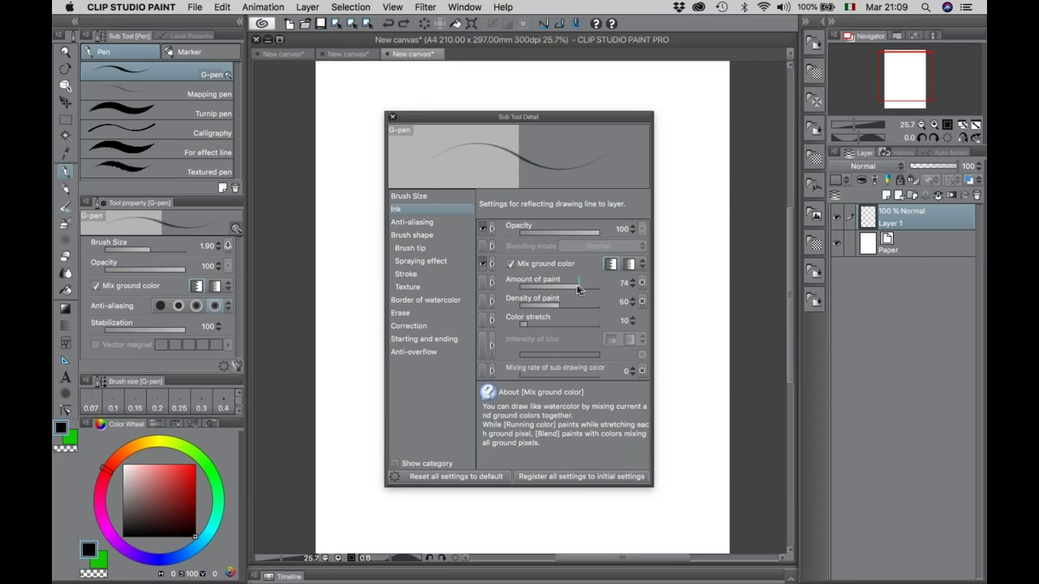
Add Gap and Continuous spraying to the G-pen's tool properties, then close the detail window.
click(406, 274)
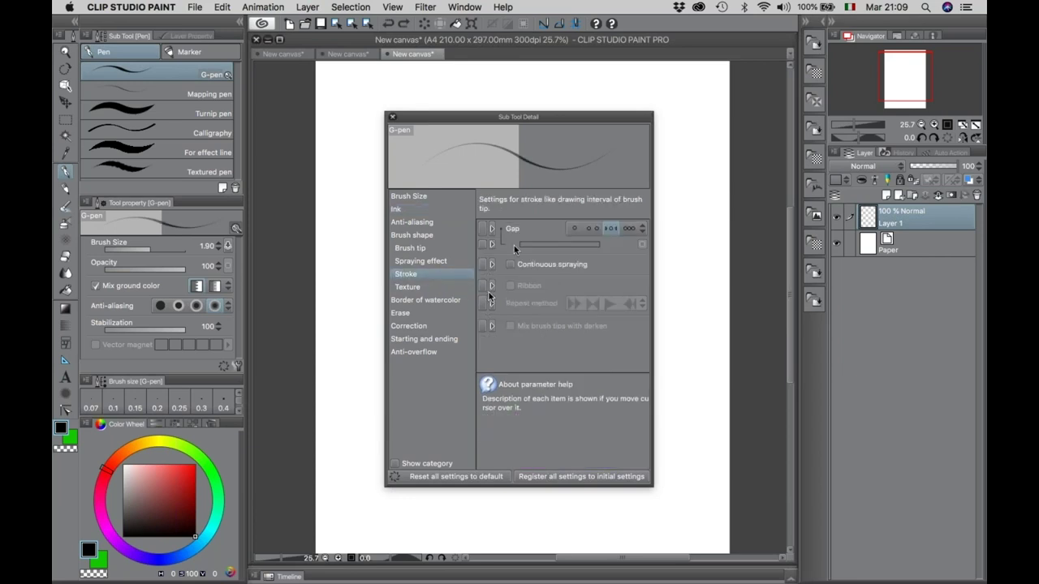
click(483, 228)
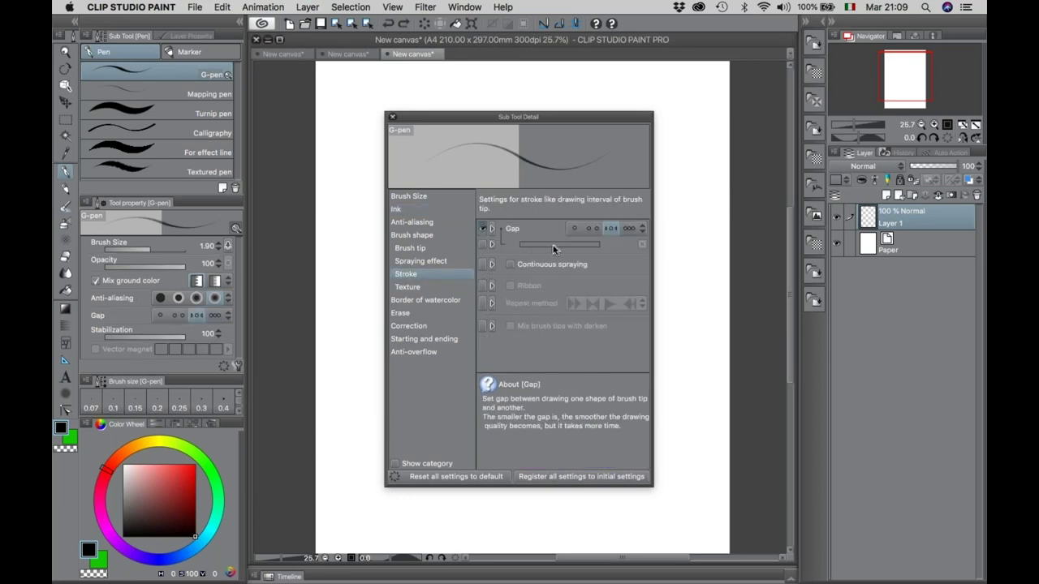
click(483, 263)
click(483, 244)
right_click(494, 245)
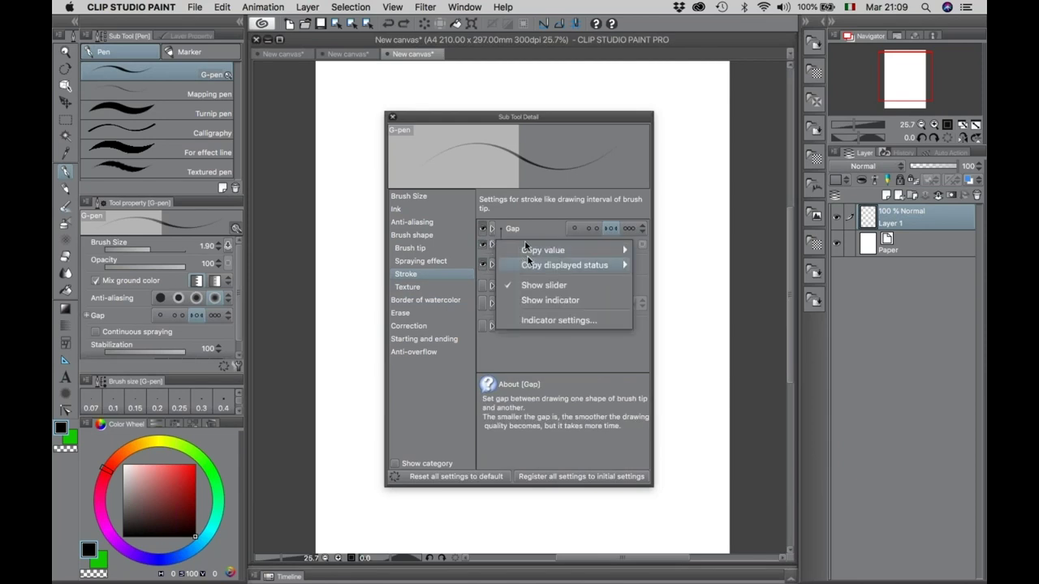
click(463, 284)
click(426, 312)
click(428, 300)
click(393, 118)
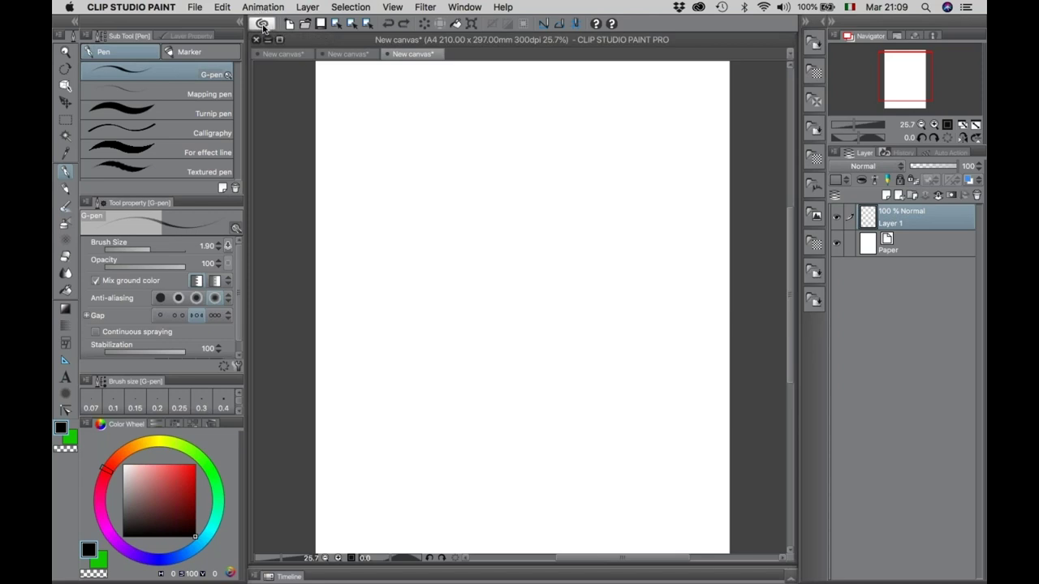
Launch the CLIP STUDIO launcher on its Assets page and adjust the window position.
click(263, 26)
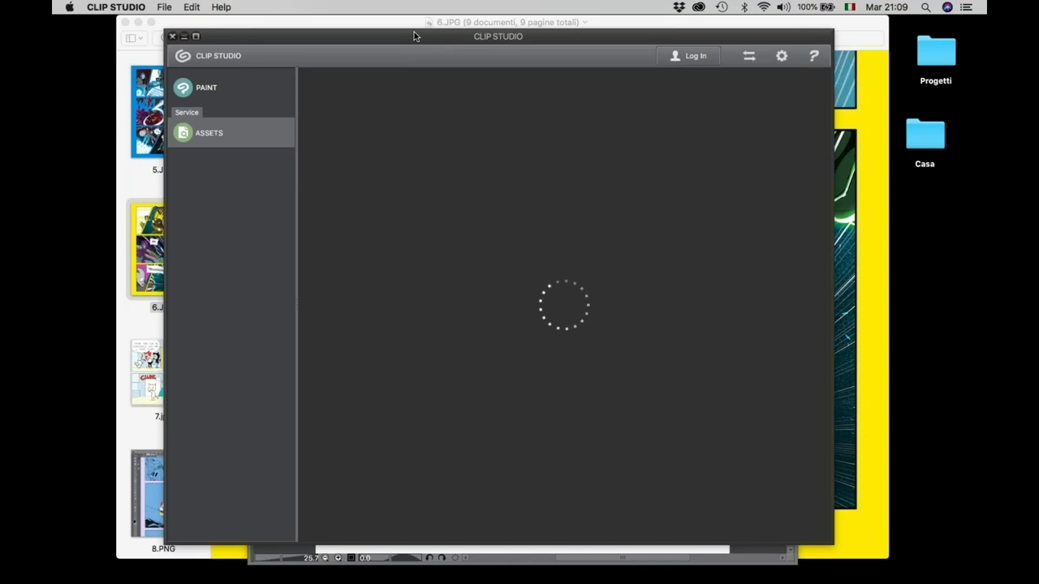
drag(414, 35, 391, 34)
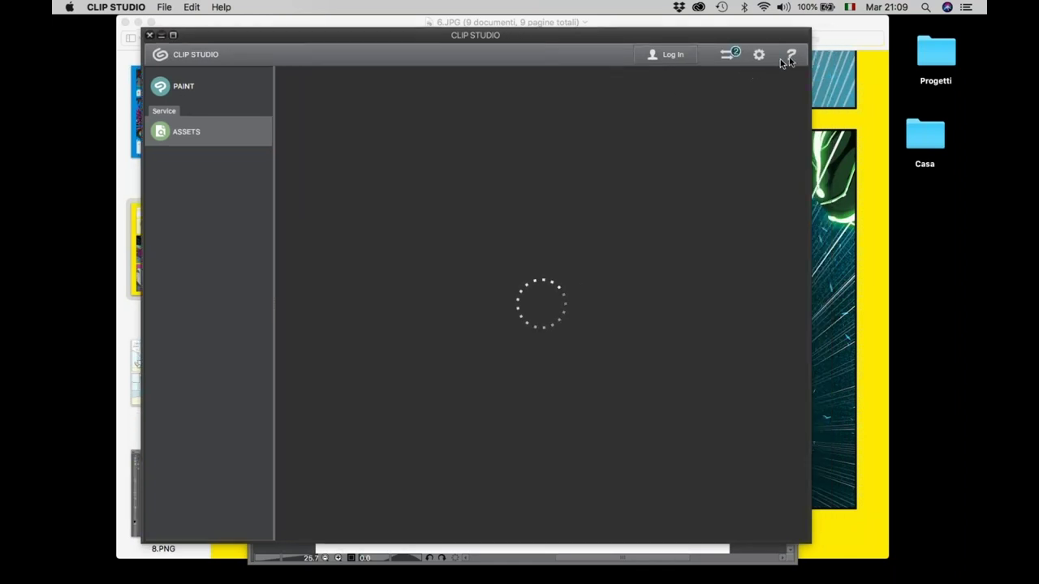
mouse_move(663, 37)
mouse_down()
mouse_move(675, 36)
mouse_move(656, 37)
mouse_up()
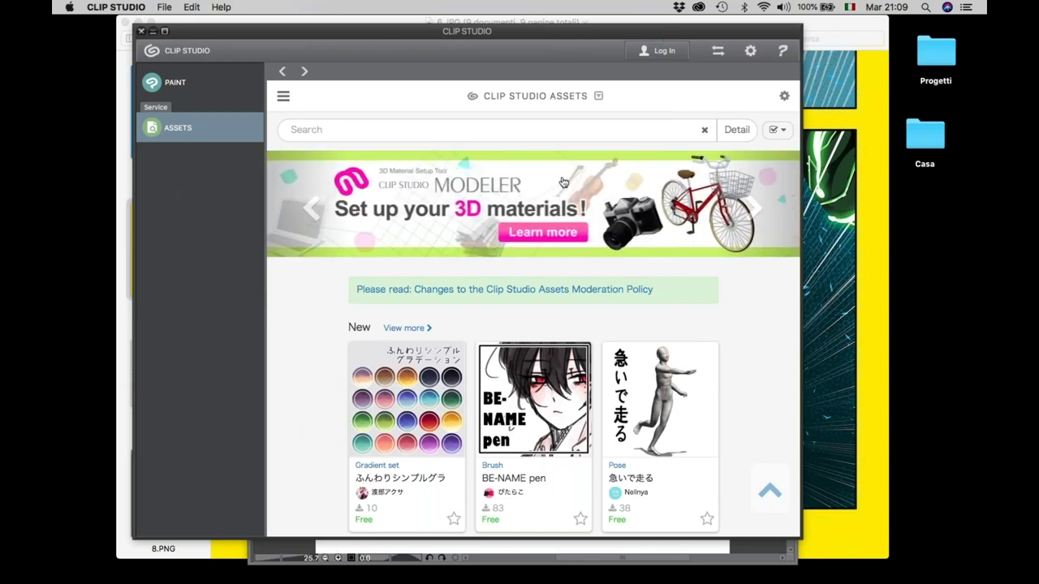
scroll(483, 401, down, 3)
scroll(483, 401, down, 3)
scroll(484, 401, down, 4)
scroll(484, 401, down, 1)
scroll(483, 401, down, 5)
scroll(484, 401, down, 2)
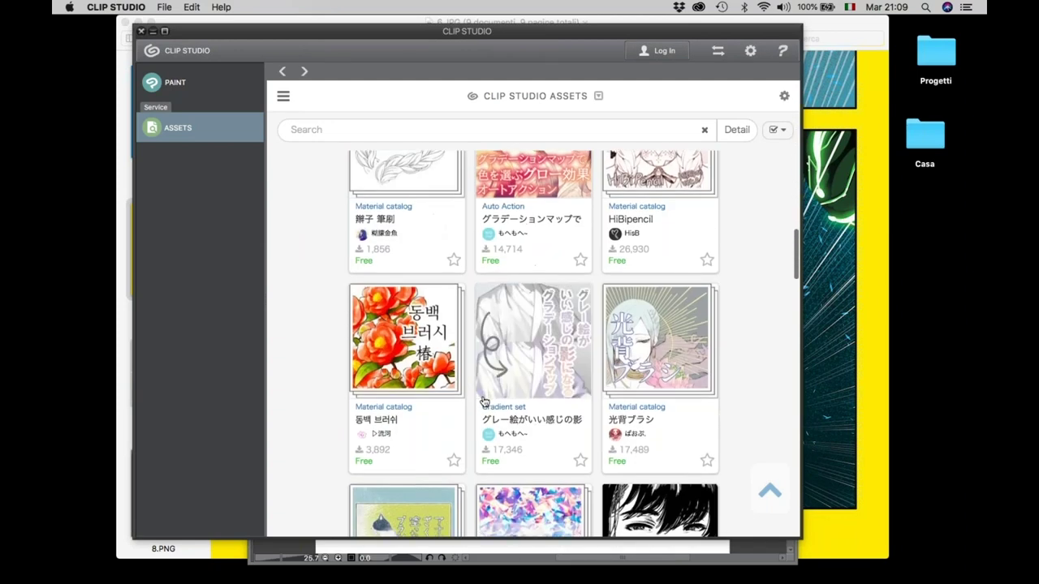
scroll(483, 401, up, 10)
scroll(483, 401, up, 5)
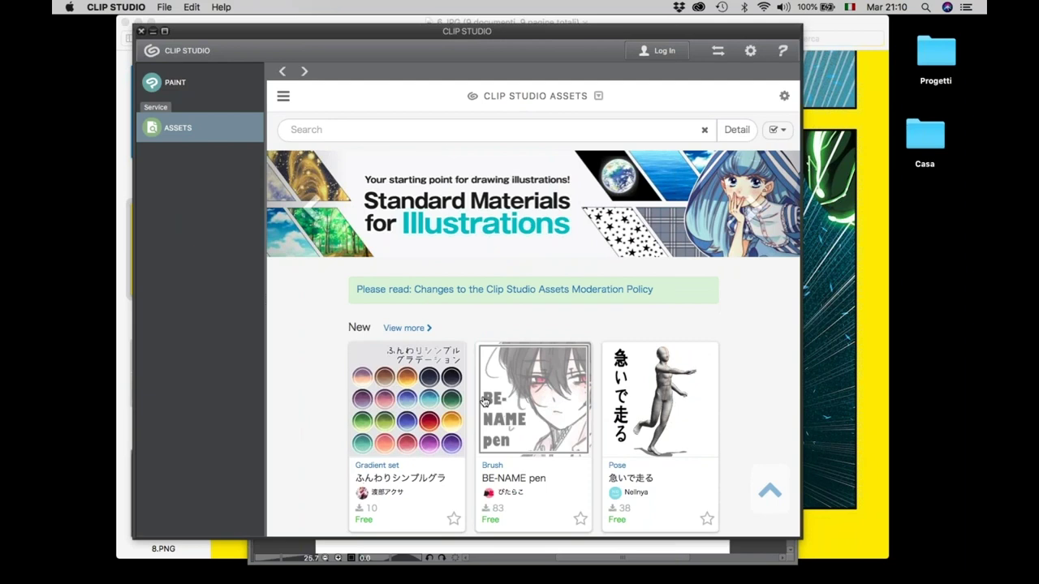
scroll(656, 302, down, 2)
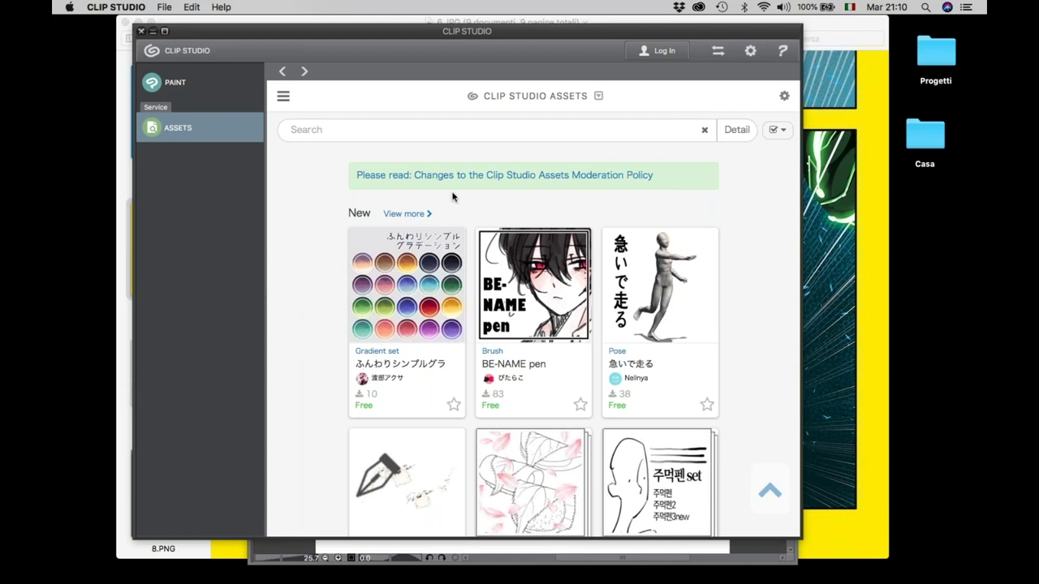
Search Clip Studio Assets for "brus" and scroll down through the brush results.
click(459, 130)
text(brus)
key(Return)
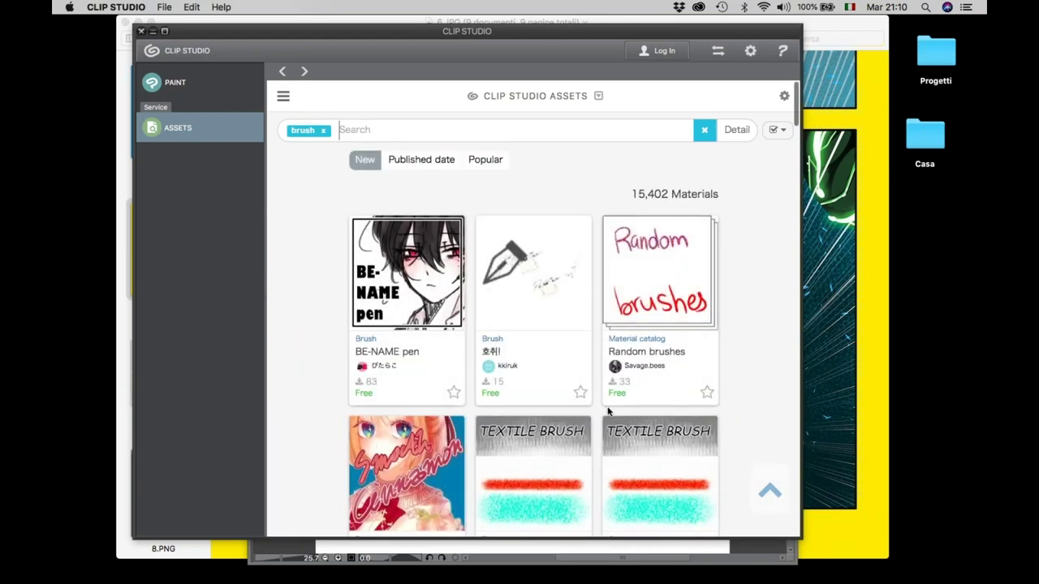
scroll(534, 364, down, 3)
scroll(534, 366, down, 3)
scroll(453, 387, down, 7)
scroll(452, 386, down, 3)
scroll(554, 325, down, 4)
scroll(554, 324, down, 4)
scroll(554, 324, down, 7)
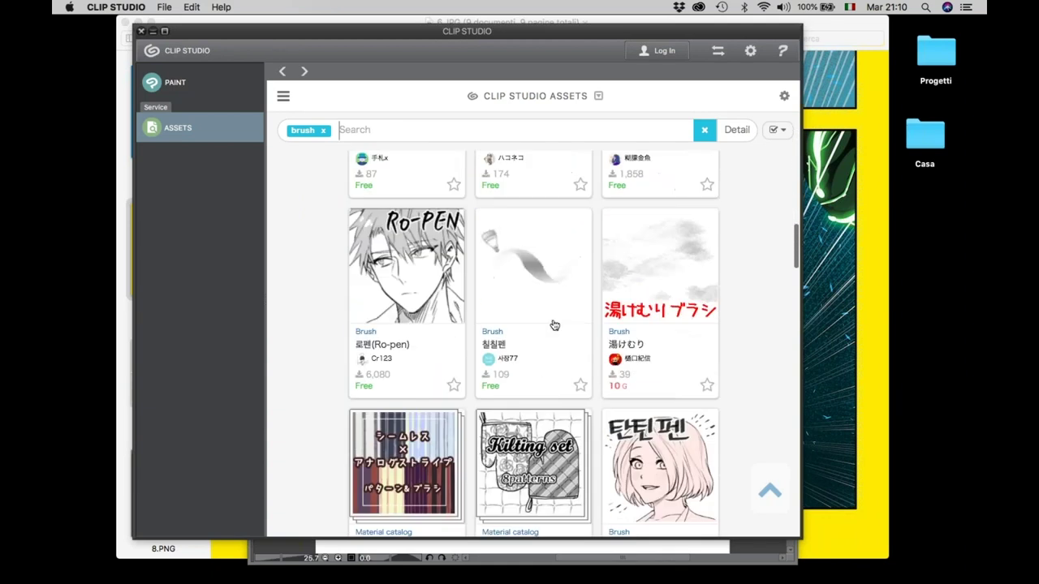
scroll(555, 325, down, 4)
Browse further down the brush-tag results, then scroll back up toward the top of the grid.
scroll(554, 325, up, 2)
scroll(554, 325, up, 2)
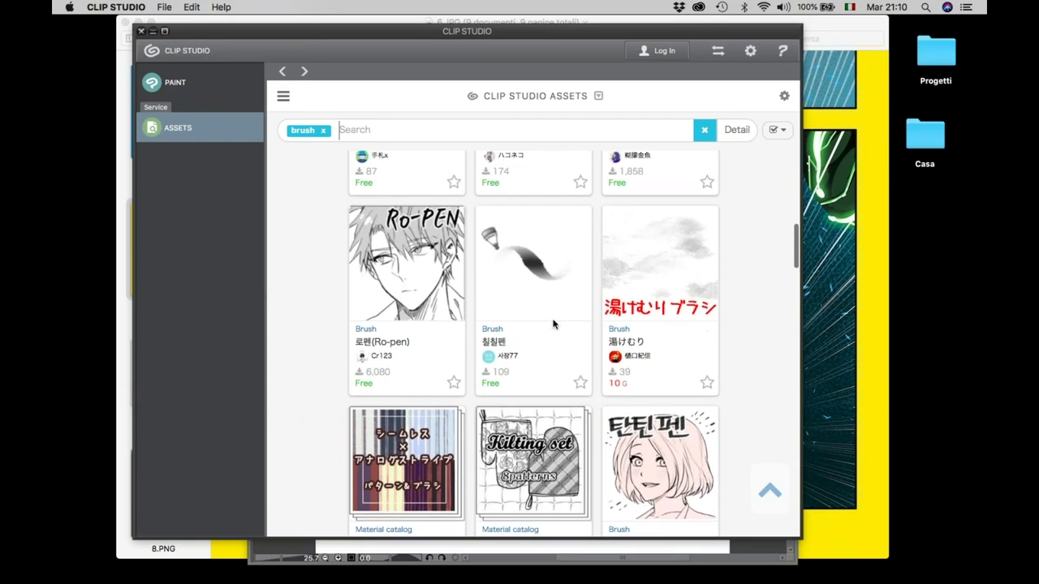
scroll(492, 258, down, 5)
scroll(492, 258, down, 4)
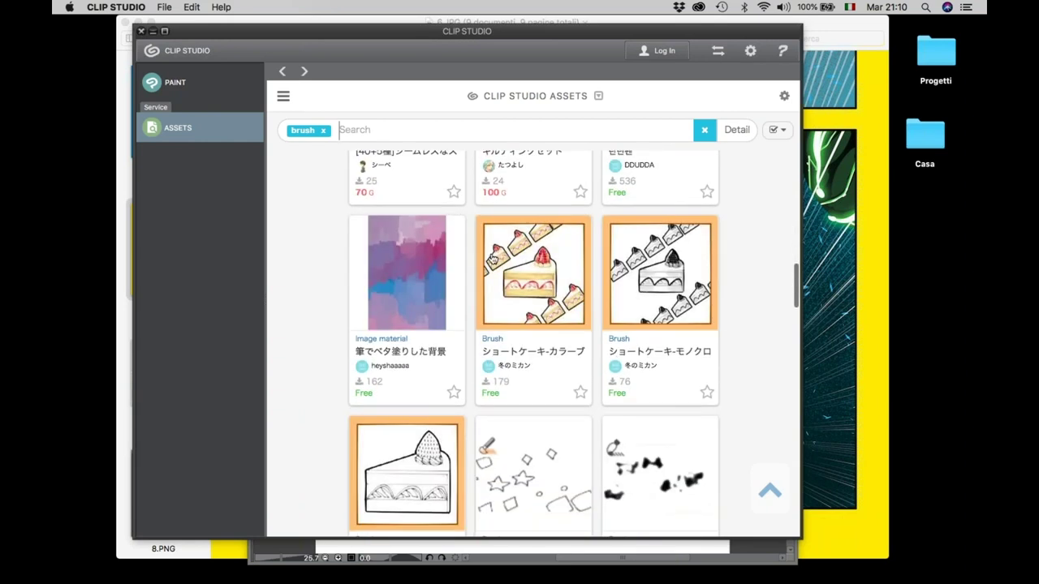
scroll(492, 258, down, 8)
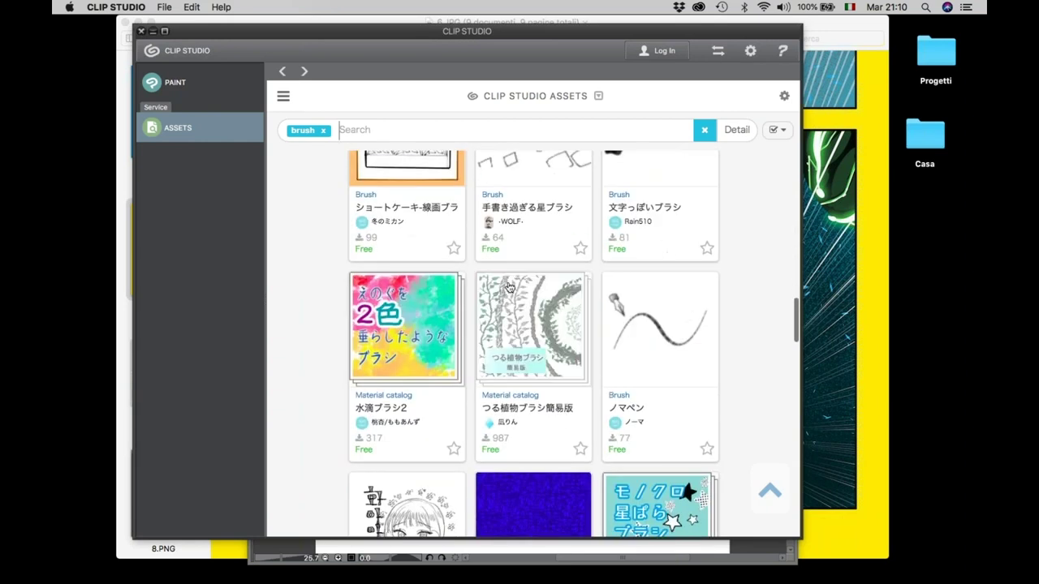
scroll(531, 418, down, 1)
scroll(530, 419, down, 5)
scroll(531, 419, down, 3)
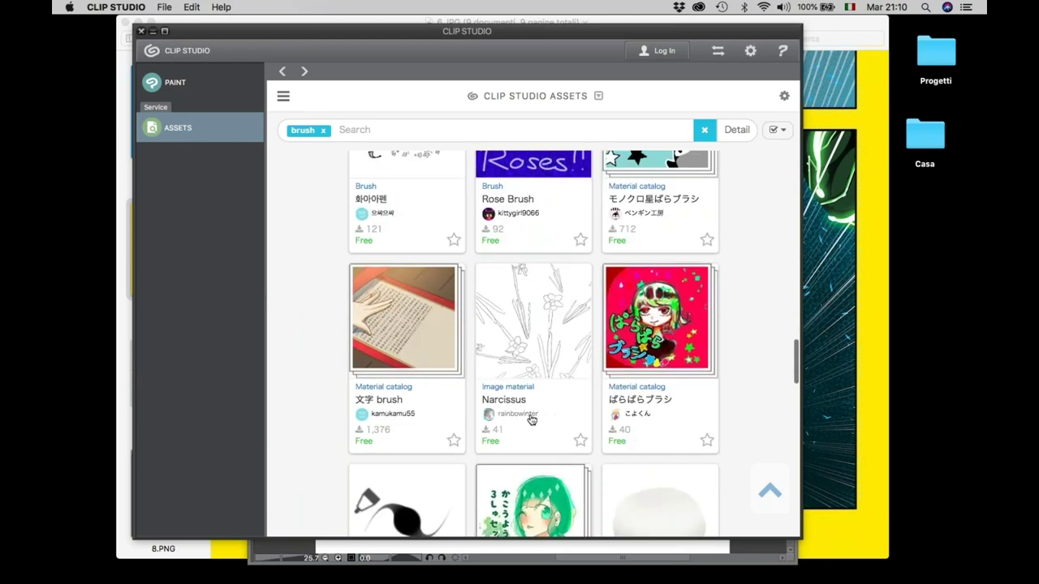
scroll(530, 418, down, 8)
scroll(482, 269, down, 1)
scroll(482, 268, down, 6)
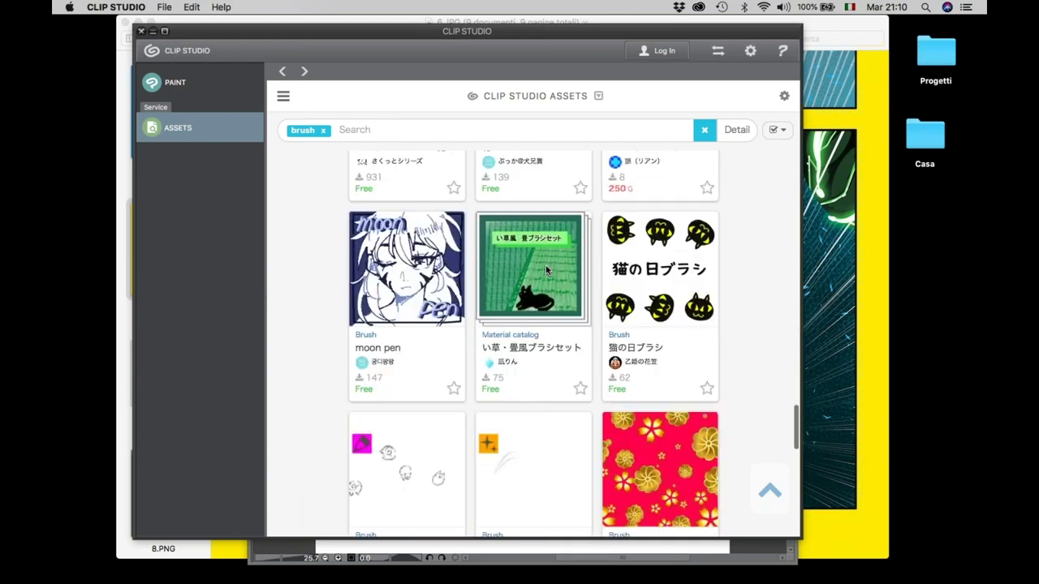
scroll(547, 271, up, 15)
scroll(547, 271, up, 5)
scroll(547, 271, up, 1)
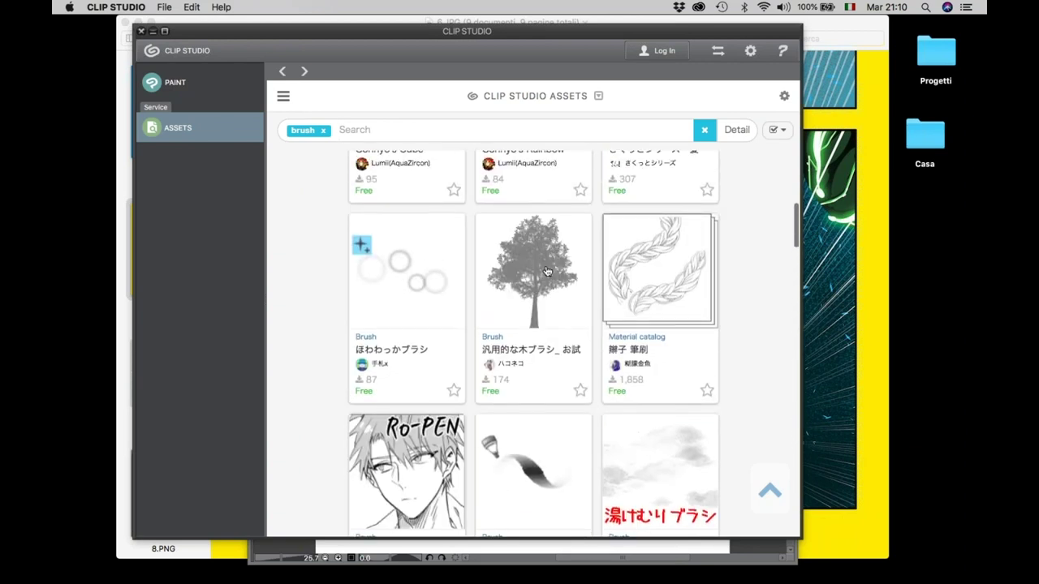
scroll(547, 271, up, 3)
scroll(547, 271, up, 5)
scroll(547, 271, up, 2)
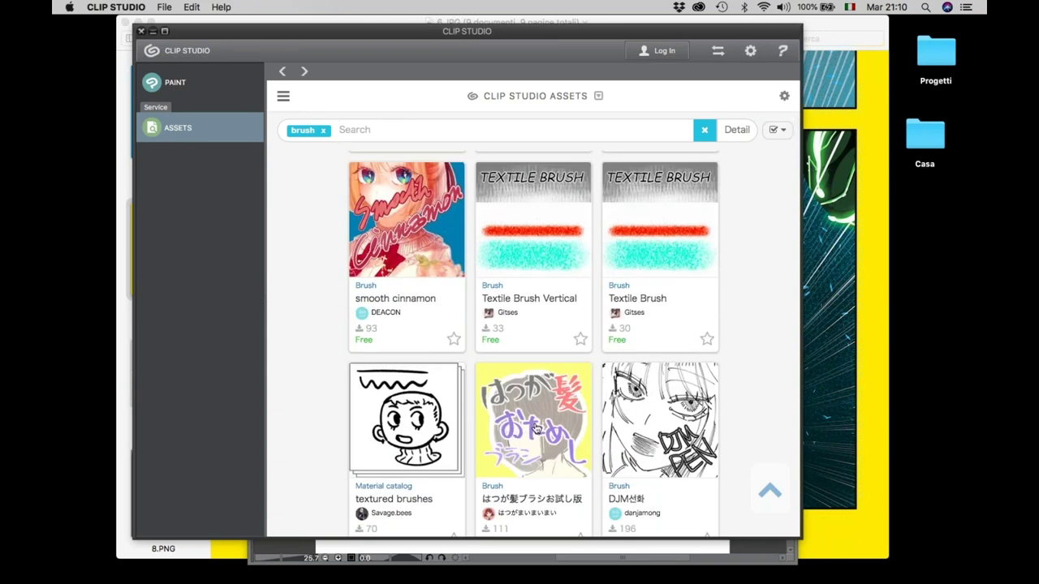
scroll(535, 428, up, 2)
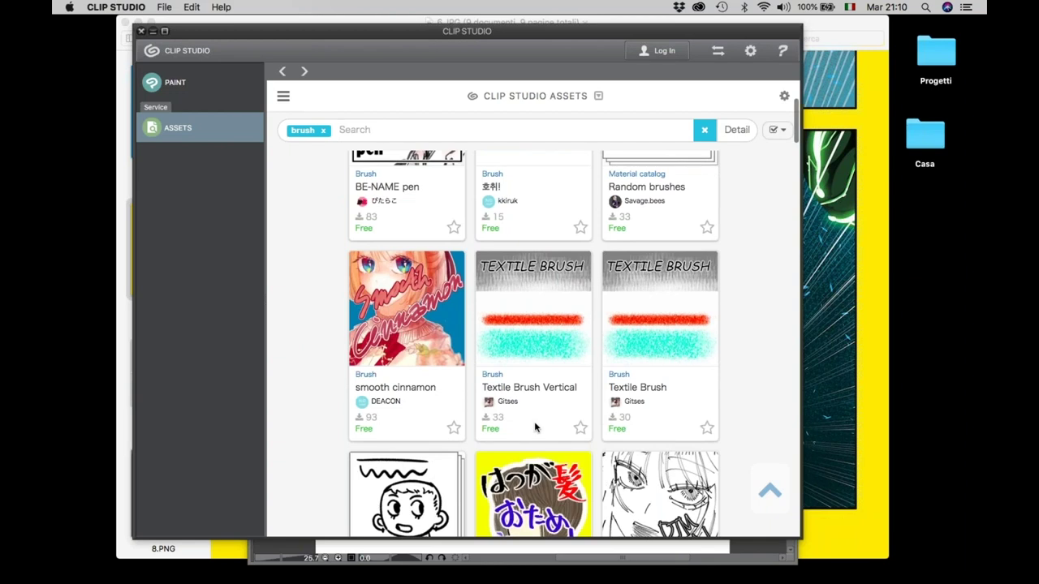
scroll(534, 426, up, 1)
scroll(534, 426, up, 1)
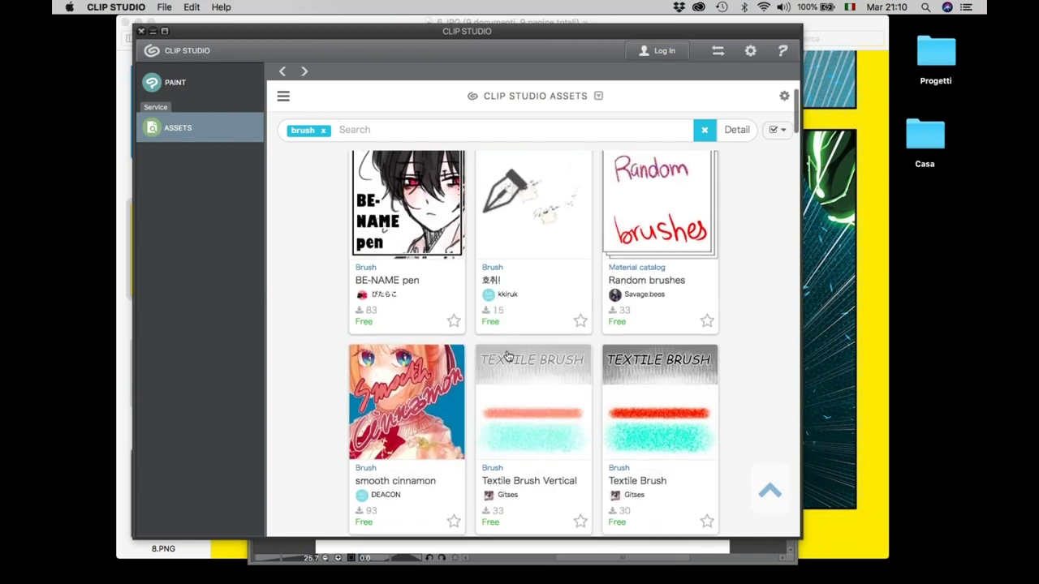
scroll(534, 426, up, 2)
Replace the brush tag with a search for halftones materials.
click(323, 129)
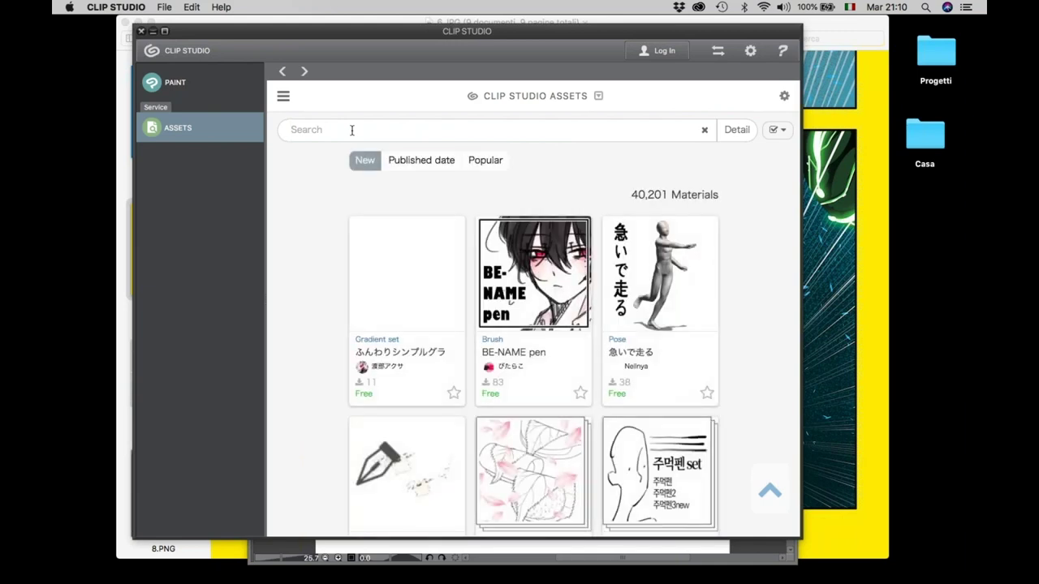
text(halton)
key(BackSpace)
key(BackSpace)
key(BackSpace)
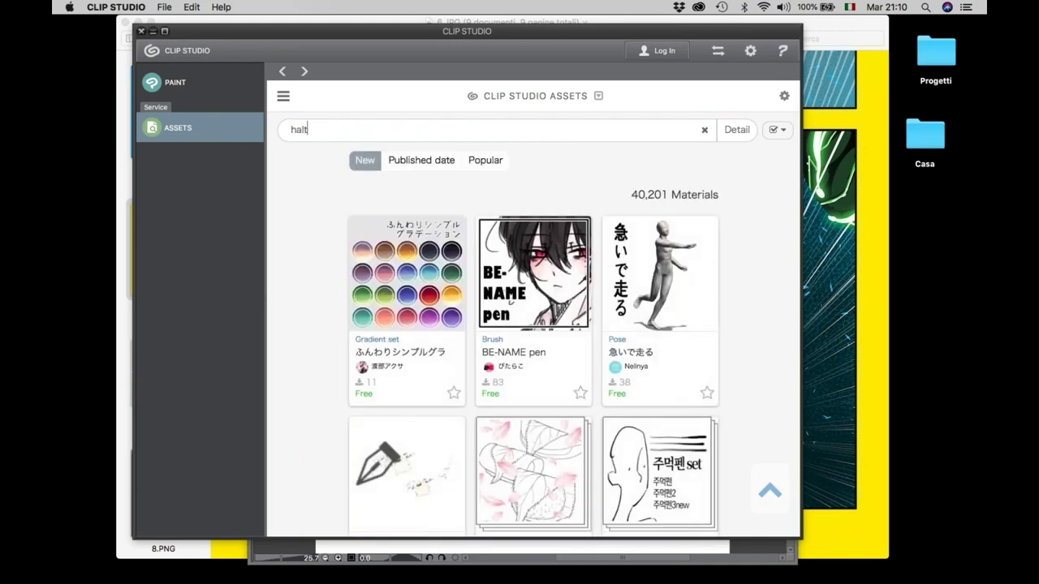
text(tones)
key(Return)
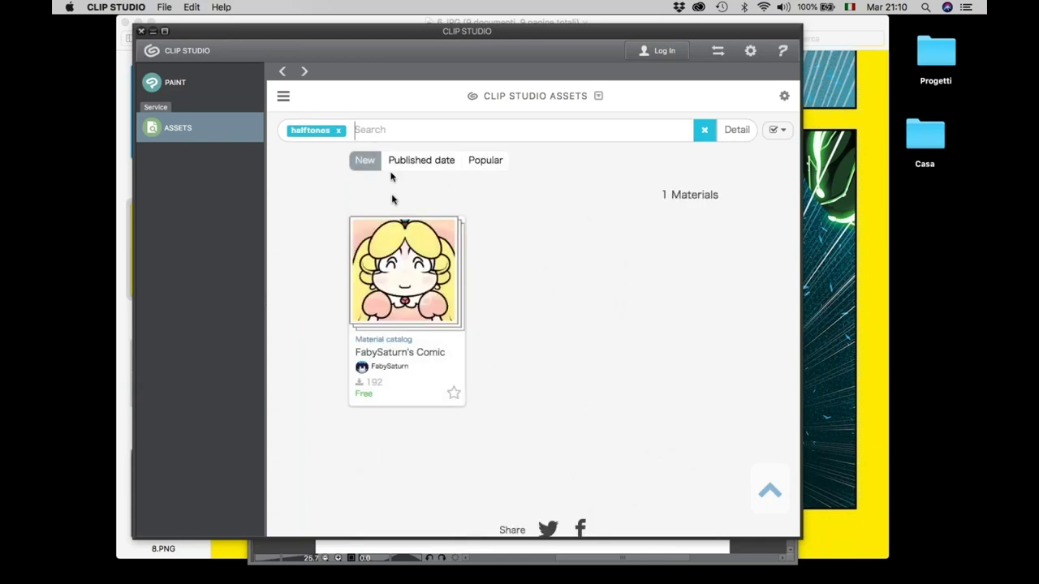
Swap the halftones search for monochrome and scroll through the results.
click(338, 130)
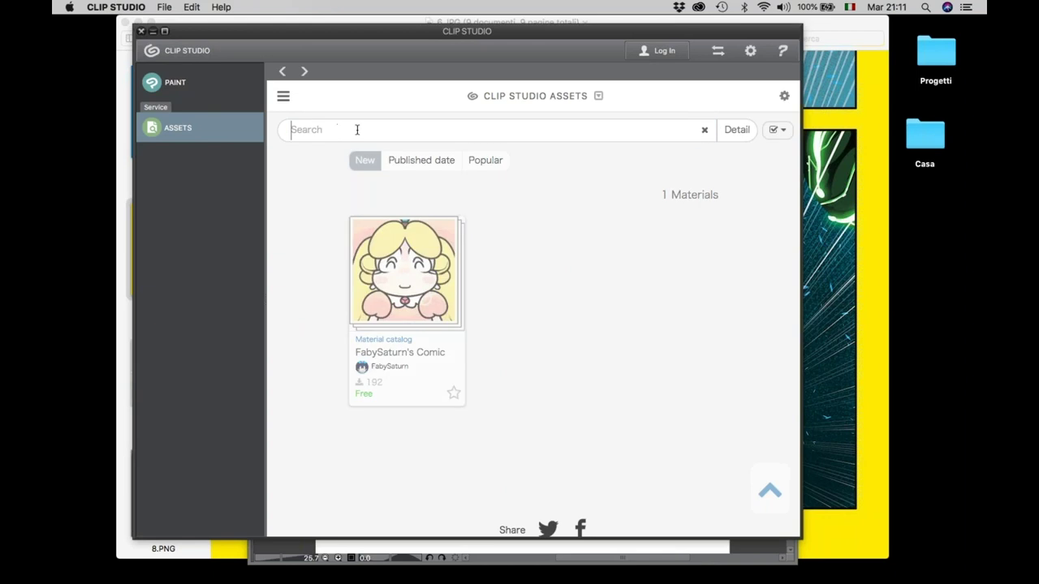
text(monochrome)
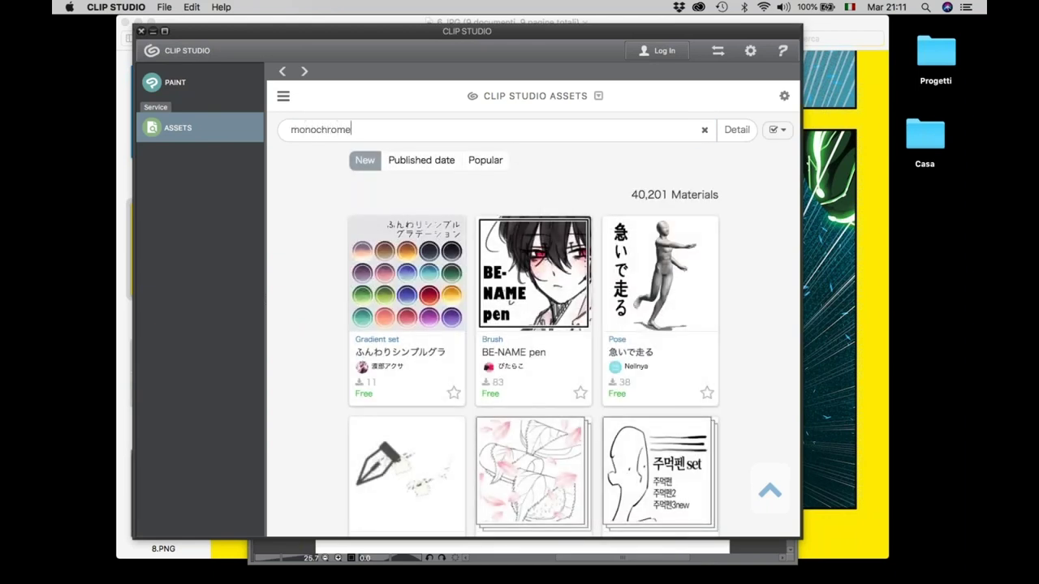
key(Return)
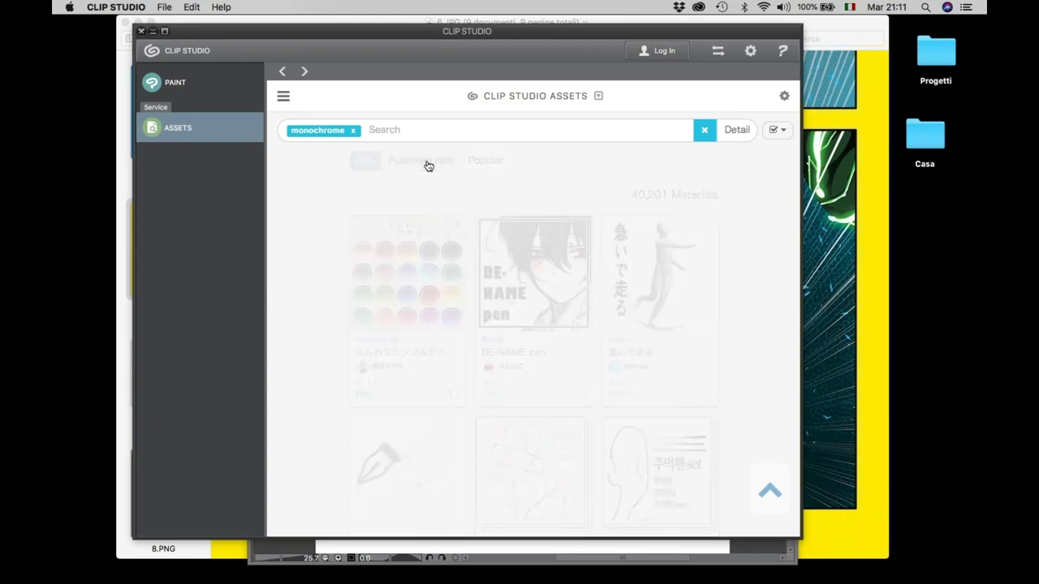
scroll(461, 299, down, 1)
scroll(460, 299, down, 2)
scroll(460, 300, down, 5)
scroll(530, 401, down, 5)
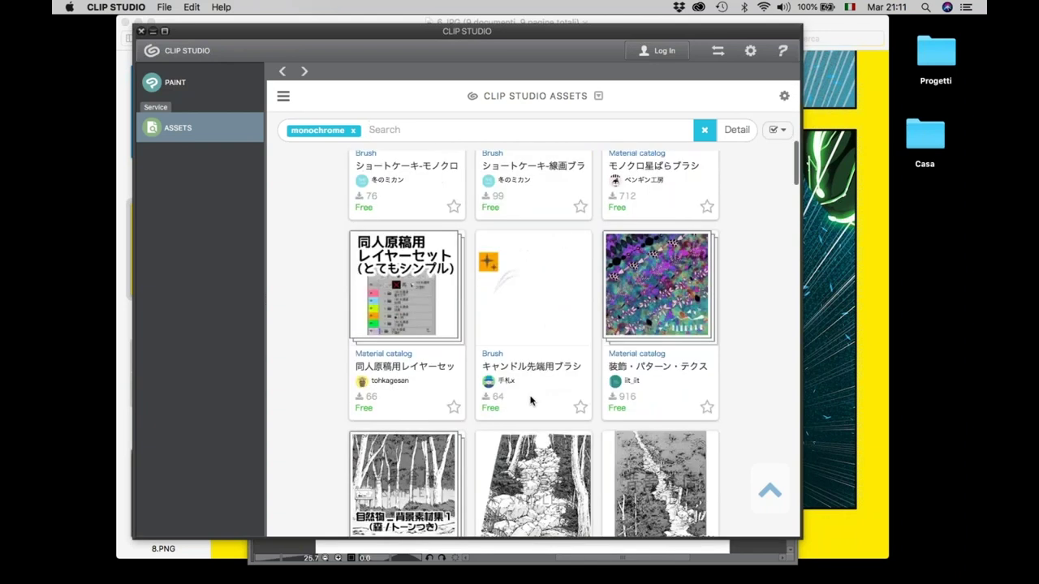
scroll(530, 401, down, 4)
scroll(542, 343, down, 3)
View the 自然物_森02_トーン forest material's detail page, scrolling through it.
click(540, 339)
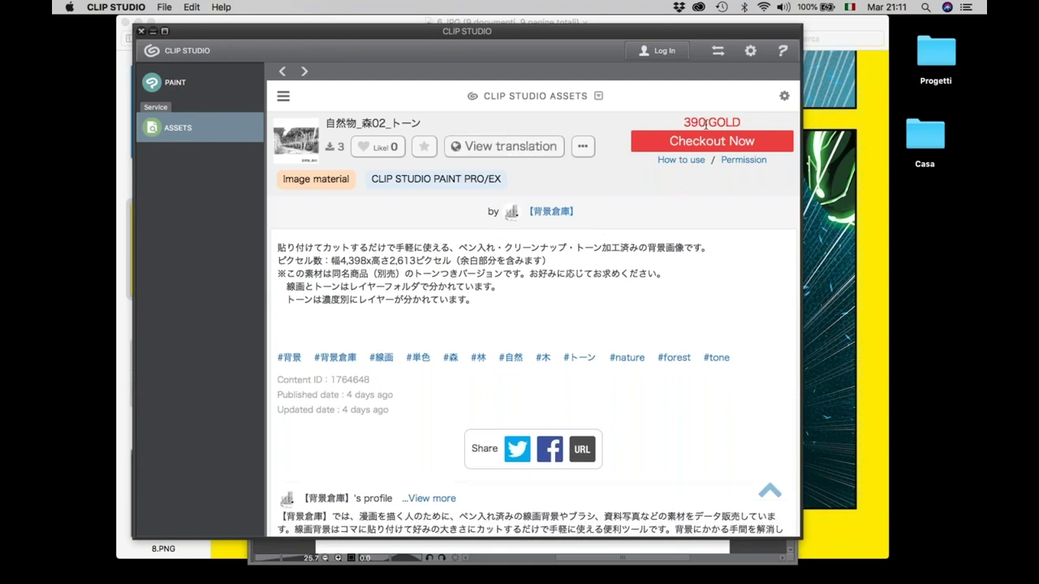
scroll(504, 377, down, 3)
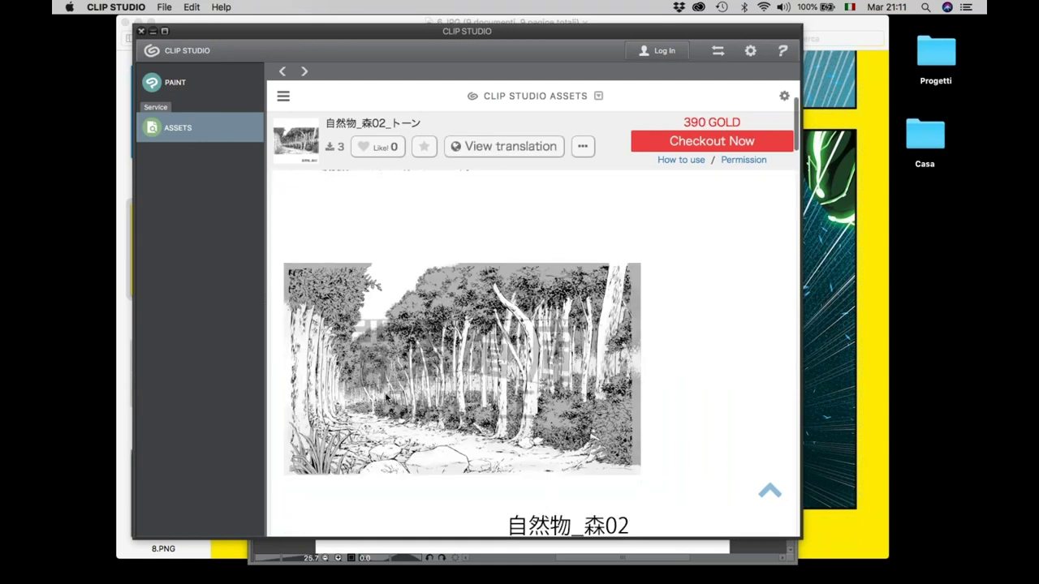
scroll(385, 398, down, 3)
scroll(384, 398, down, 5)
scroll(385, 398, down, 1)
scroll(384, 398, down, 8)
scroll(386, 397, up, 3)
scroll(386, 397, up, 3)
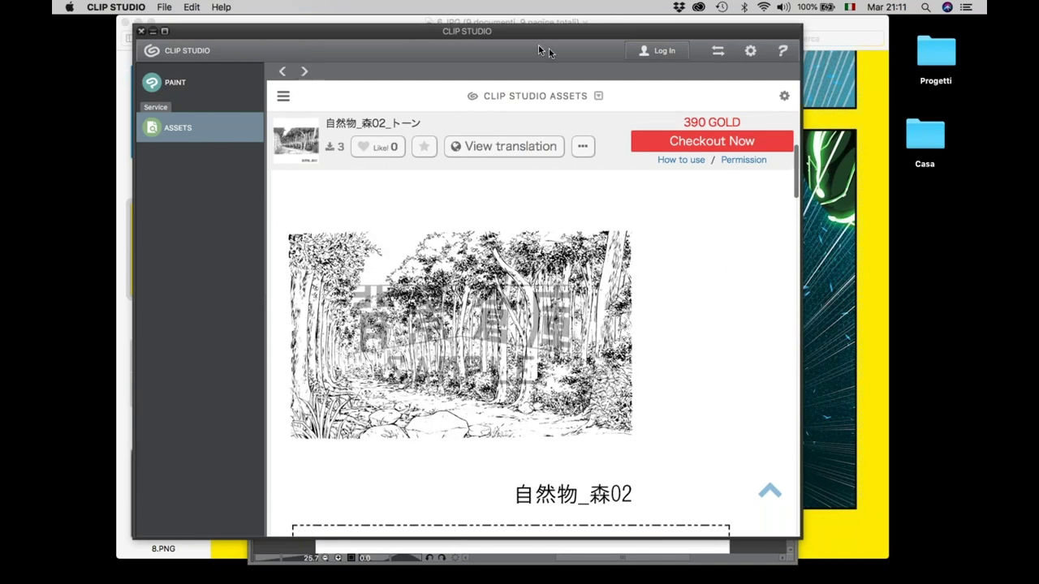
Go back past the monochrome results to the unfiltered listing and browse it.
click(280, 72)
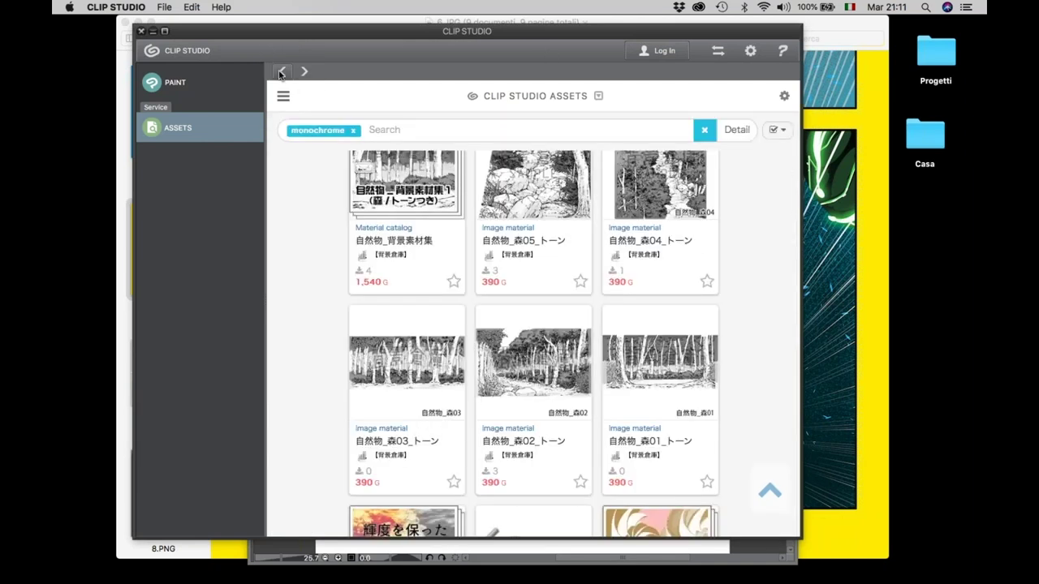
click(280, 72)
scroll(452, 386, down, 5)
scroll(452, 387, down, 2)
scroll(451, 387, down, 5)
scroll(451, 386, down, 5)
scroll(451, 386, down, 10)
scroll(452, 387, up, 5)
scroll(452, 386, up, 1)
scroll(452, 386, up, 5)
scroll(451, 383, up, 3)
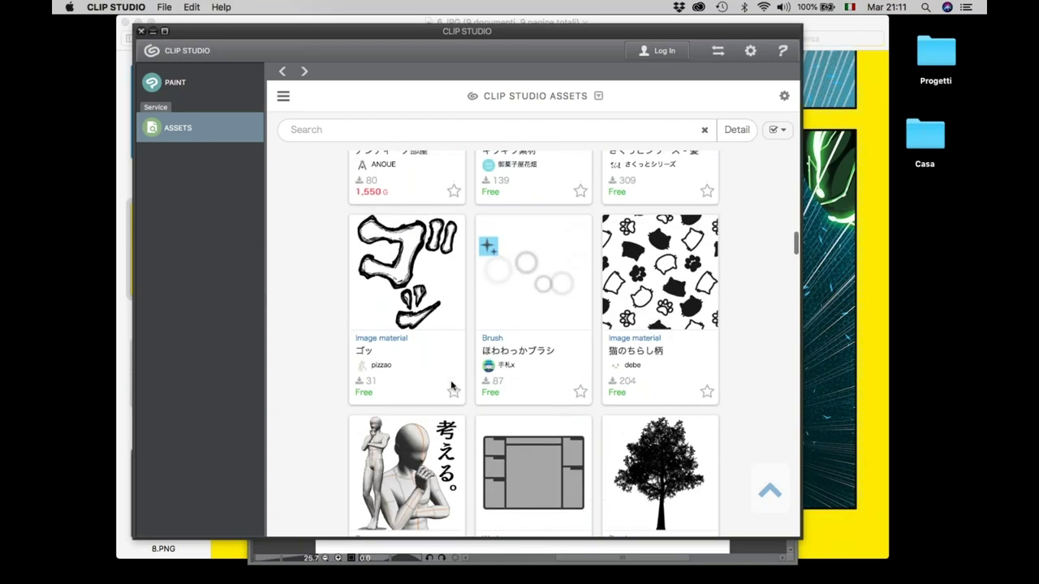
Close the Clip Studio assets store and hide Clip Studio Paint's palettes.
click(141, 33)
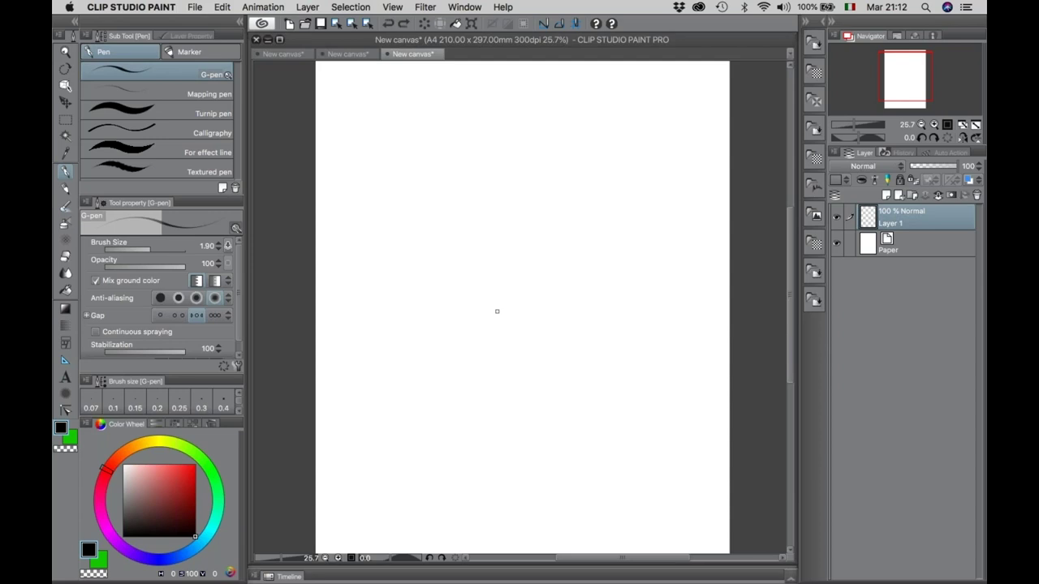
key(Tab)
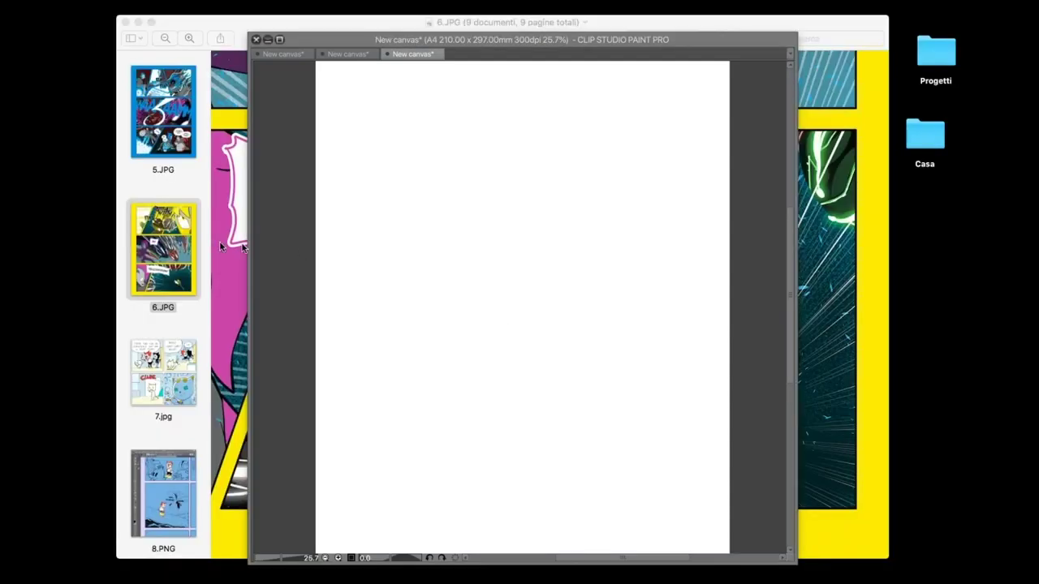
Show 1.JPG fitted to the Preview window, then move the window left.
click(219, 241)
key(Home)
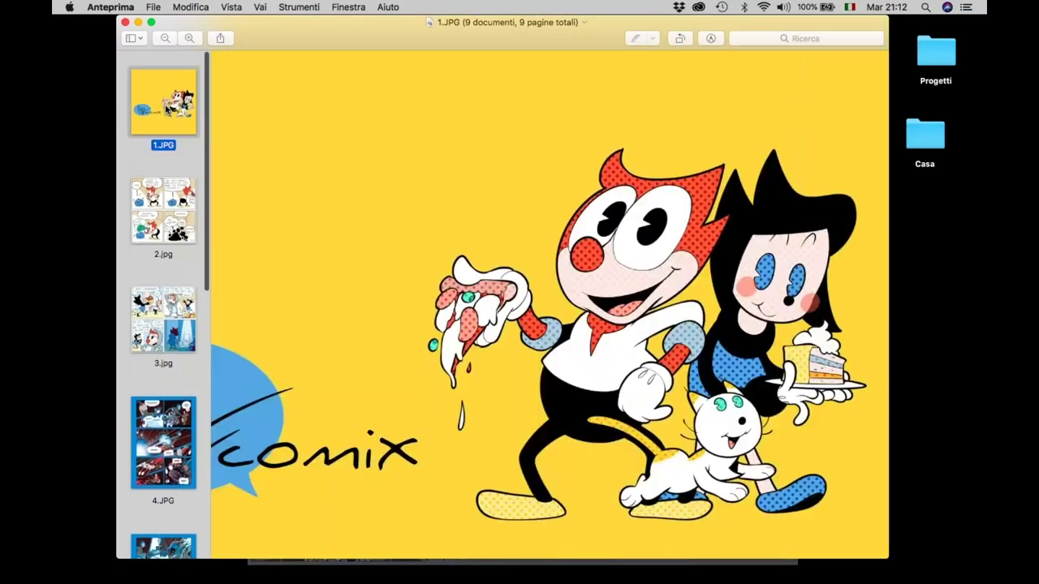
key(super+9)
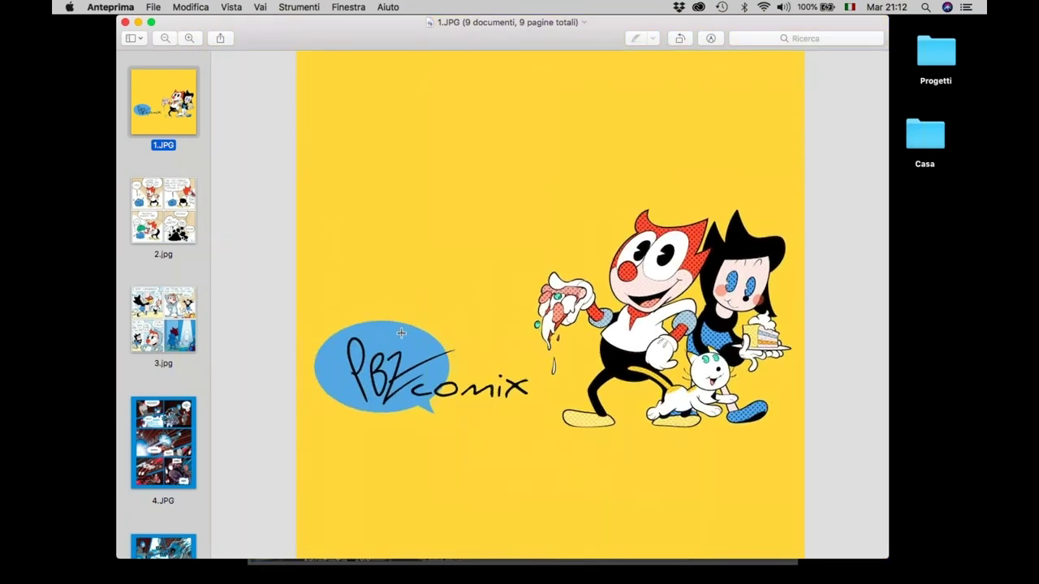
mouse_move(381, 22)
mouse_down()
mouse_move(291, 27)
mouse_move(314, 27)
mouse_up()
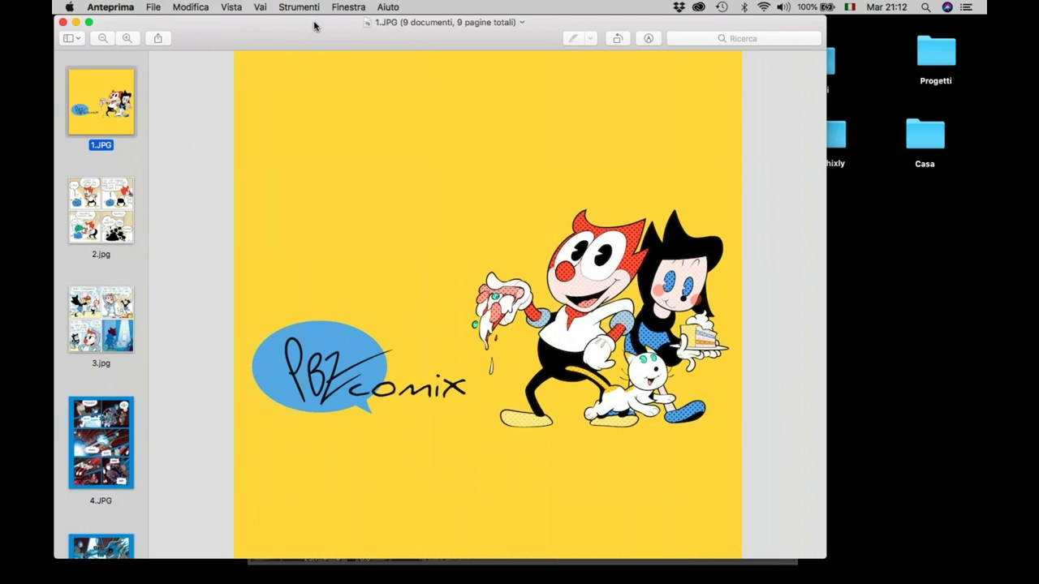